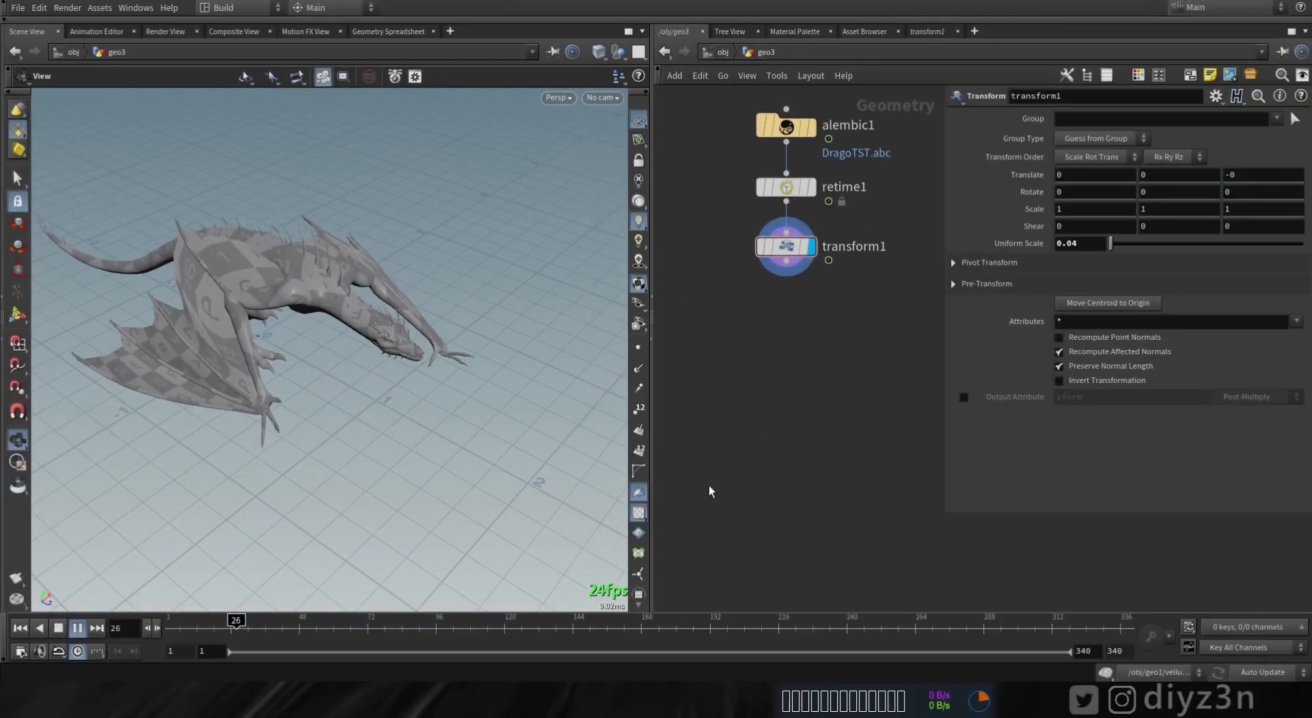
# - Examine the retime1 settings and scrub the dragon animation to frame 98, inspecting the walk from several angles
pyautogui.click(786, 186)
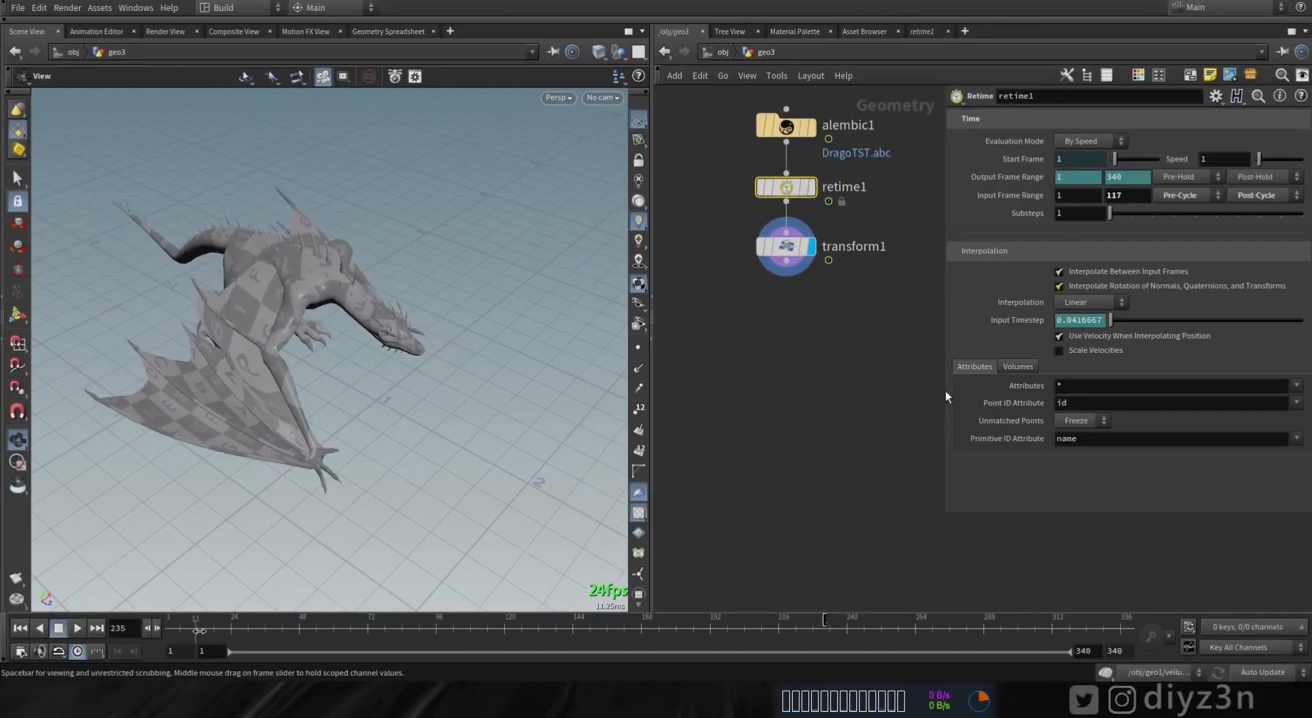
pyautogui.moveTo(369, 509)
pyautogui.mouseDown()
pyautogui.moveTo(278, 393)
pyautogui.moveTo(535, 319)
pyautogui.moveTo(367, 342)
pyautogui.mouseUp()
pyautogui.moveTo(366, 342); pyautogui.dragTo(275, 356, button='right')
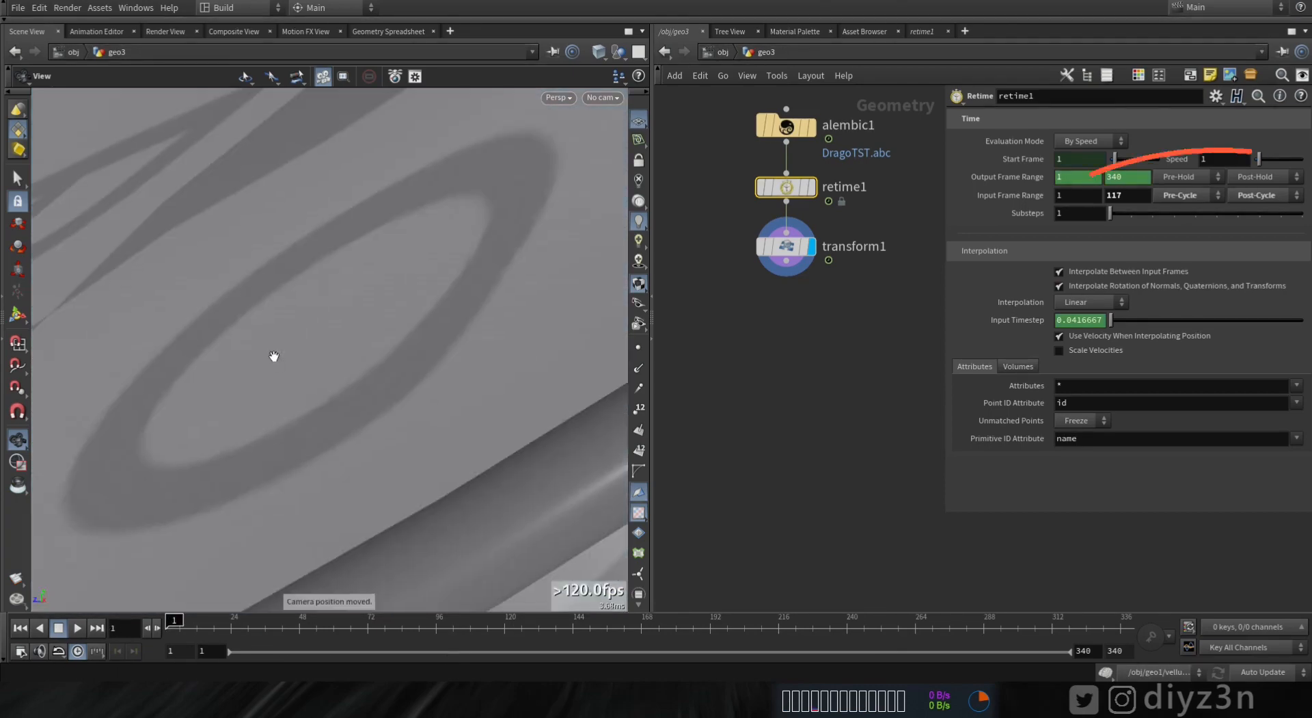
pyautogui.moveTo(415, 350); pyautogui.dragTo(180, 347, button='right')
pyautogui.moveTo(180, 347); pyautogui.dragTo(123, 362)
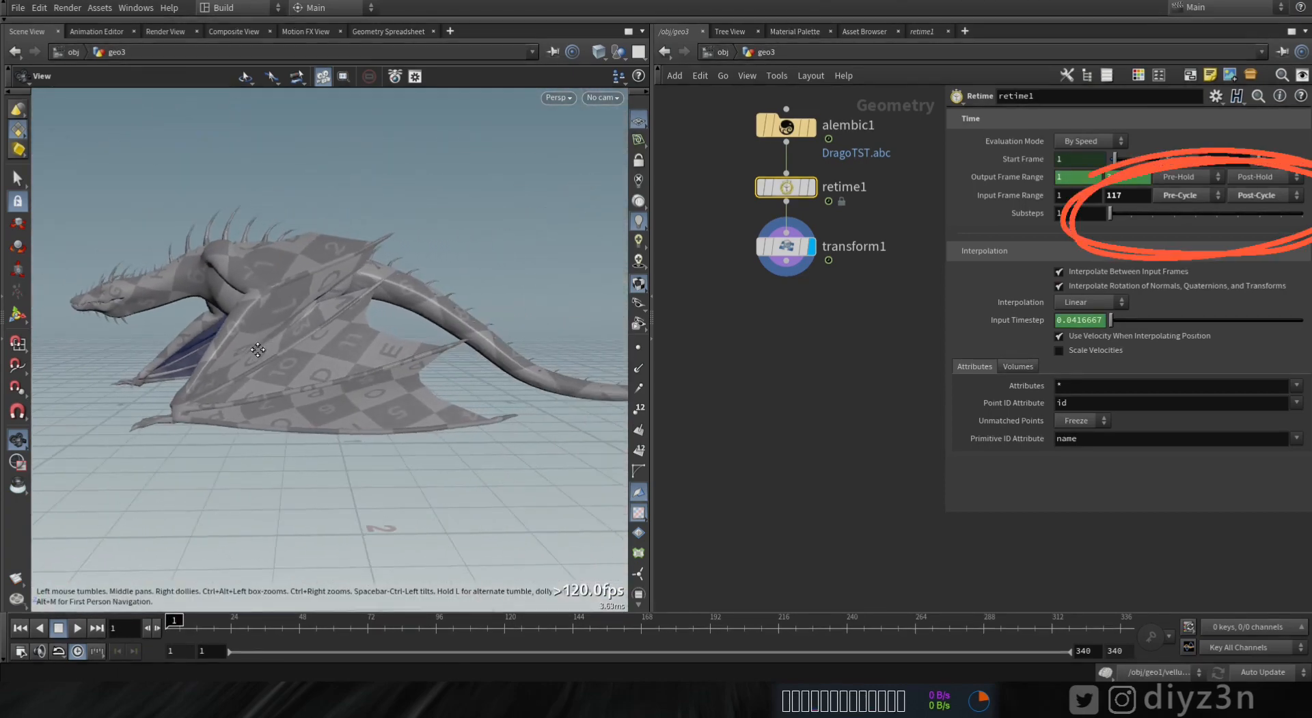
pyautogui.moveTo(184, 627); pyautogui.dragTo(442, 624)
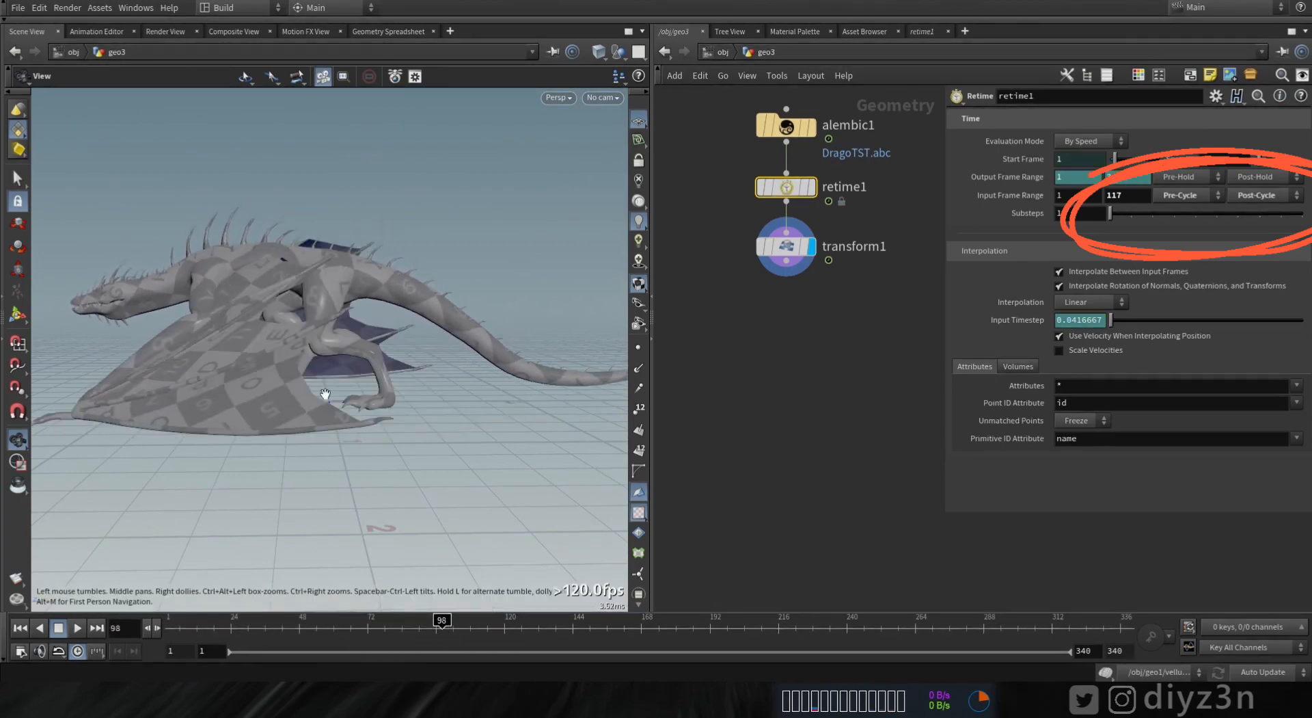
pyautogui.moveTo(325, 392); pyautogui.dragTo(384, 502)
pyautogui.moveTo(384, 502); pyautogui.dragTo(187, 435, button='right')
pyautogui.moveTo(188, 435); pyautogui.dragTo(361, 410)
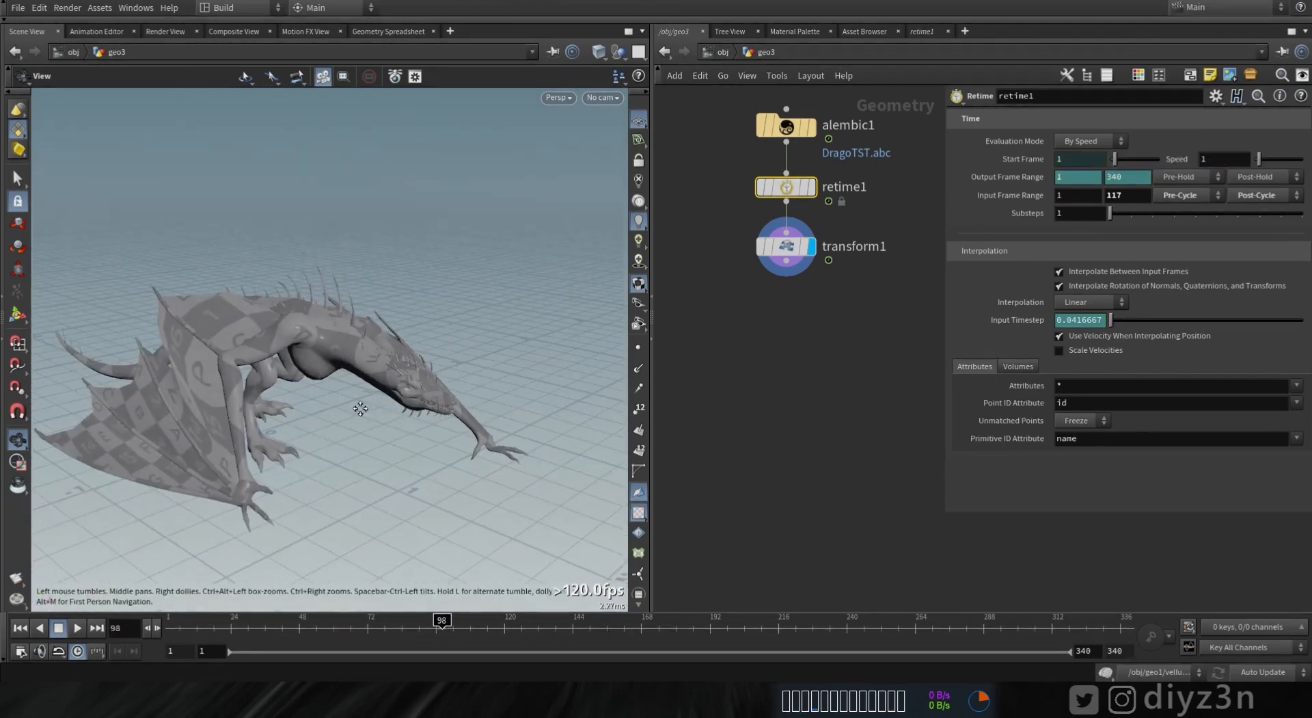
pyautogui.moveTo(360, 410); pyautogui.dragTo(257, 366, button='right')
pyautogui.moveTo(257, 366); pyautogui.dragTo(498, 384)
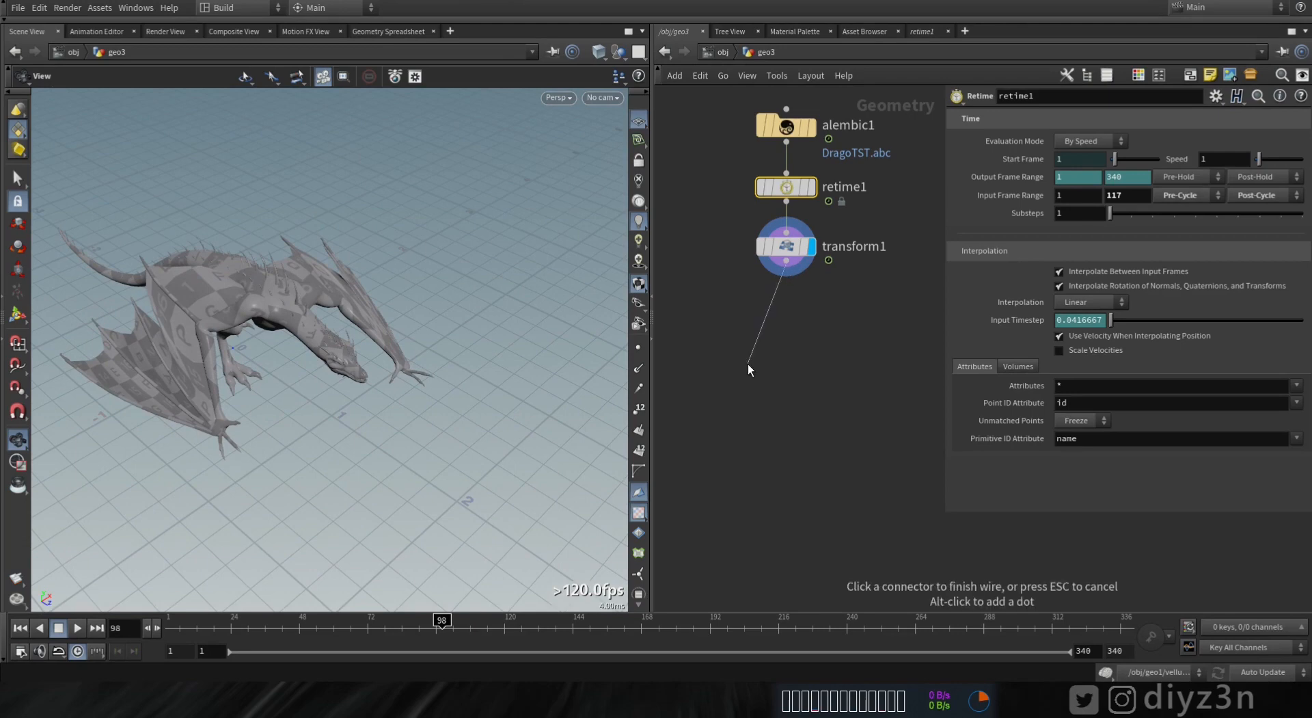
# - Add a Vellum Configure Tetrahedral Softbody setup fed by transform1 and arrange its nodes just below it
pyautogui.click(748, 364)
pyautogui.moveTo(834, 519)
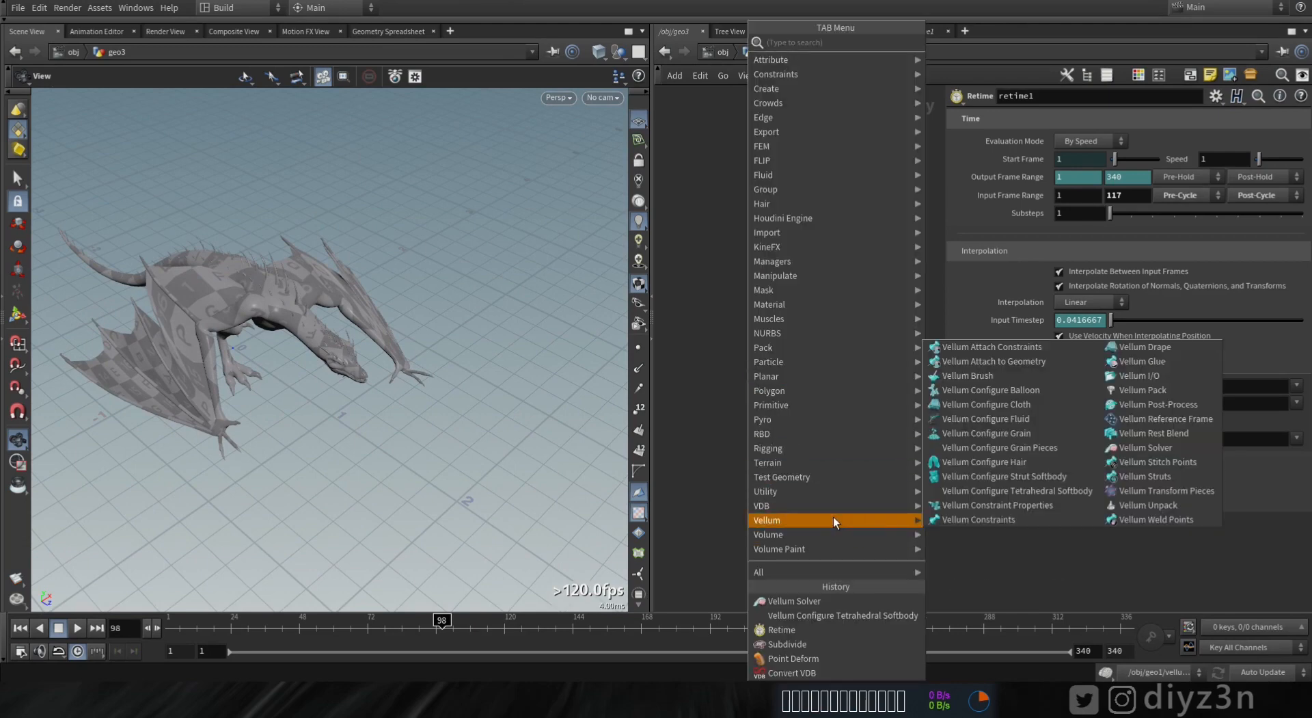
pyautogui.click(1006, 490)
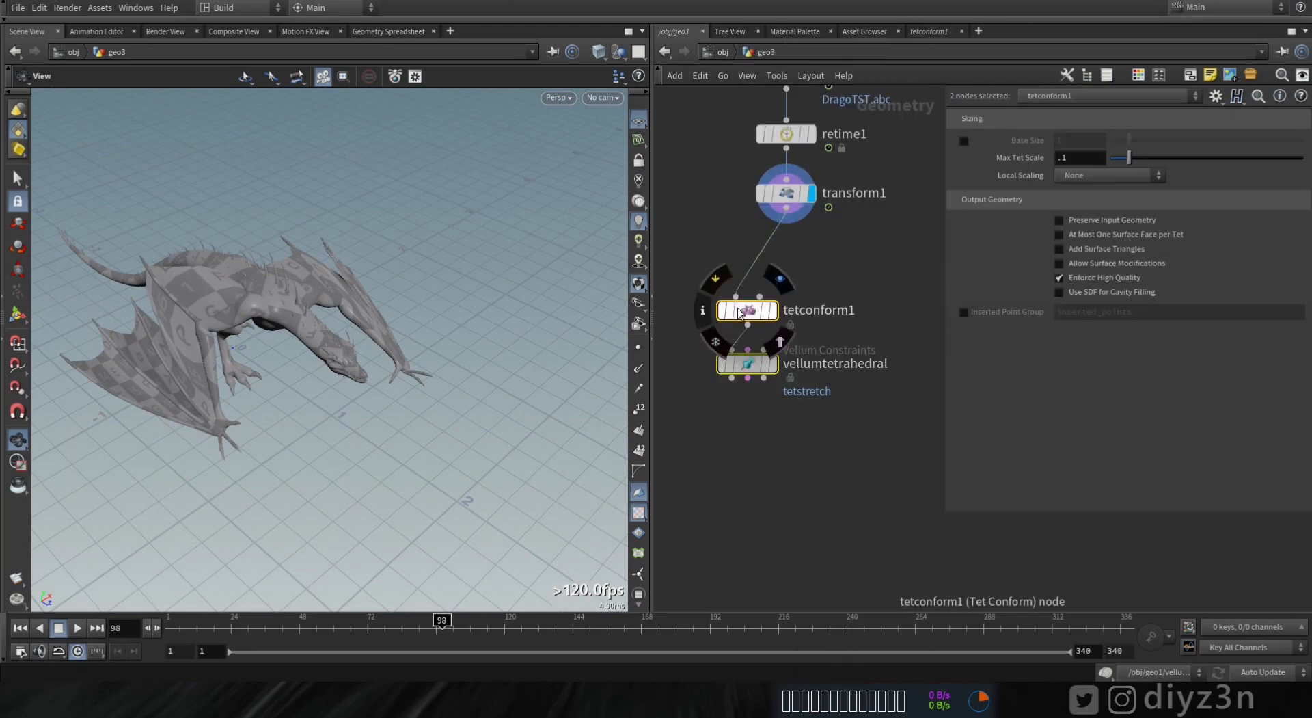
pyautogui.moveTo(740, 313); pyautogui.dragTo(793, 276)
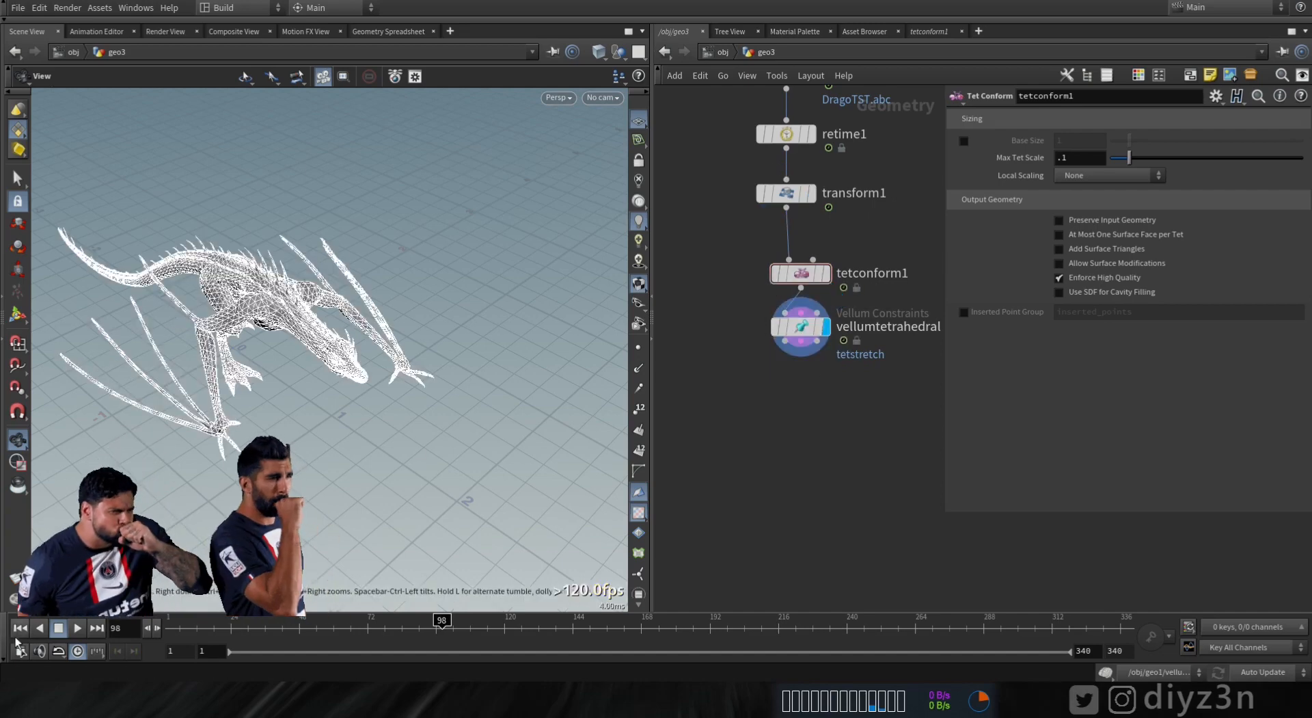
# - Compare the tetrahedral result with the original mesh from transform1 and enable Preserve Input Geometry on tetconform1
pyautogui.click(801, 326)
pyautogui.moveTo(223, 322); pyautogui.dragTo(199, 414, button='right')
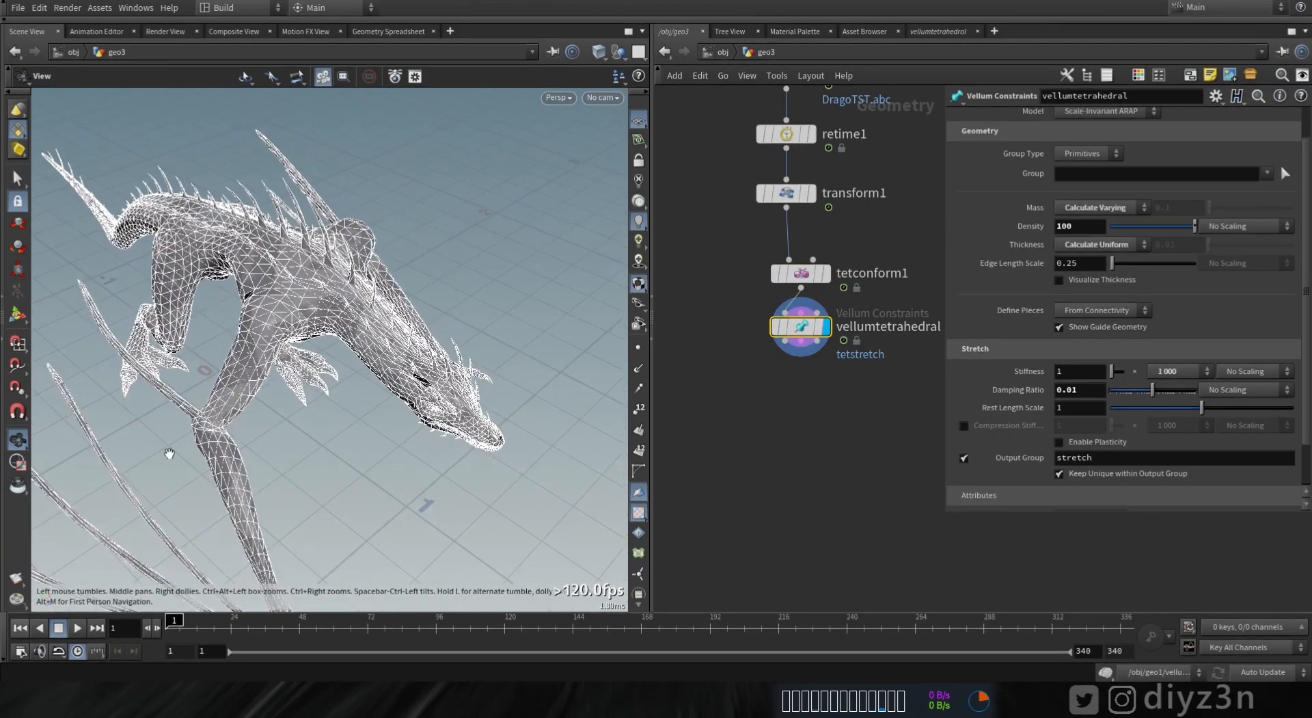
pyautogui.moveTo(169, 453); pyautogui.dragTo(273, 322)
pyautogui.click(811, 193)
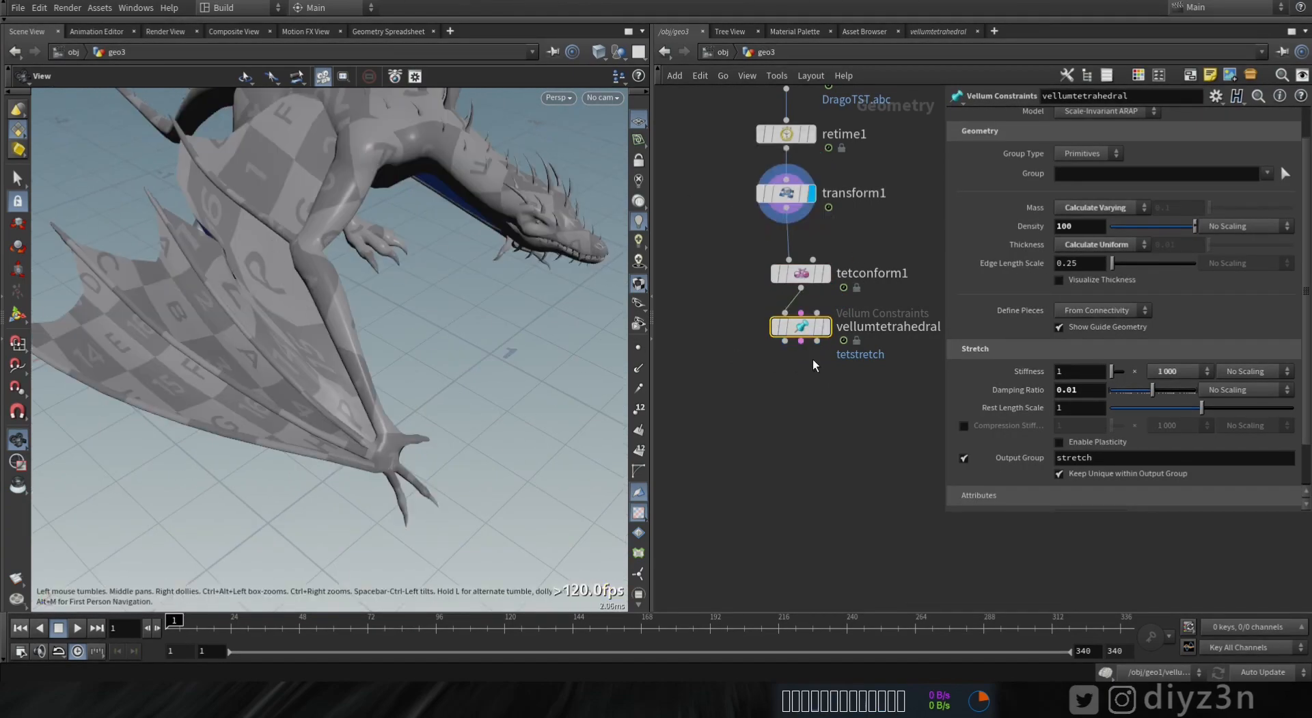
pyautogui.click(826, 326)
pyautogui.click(804, 276)
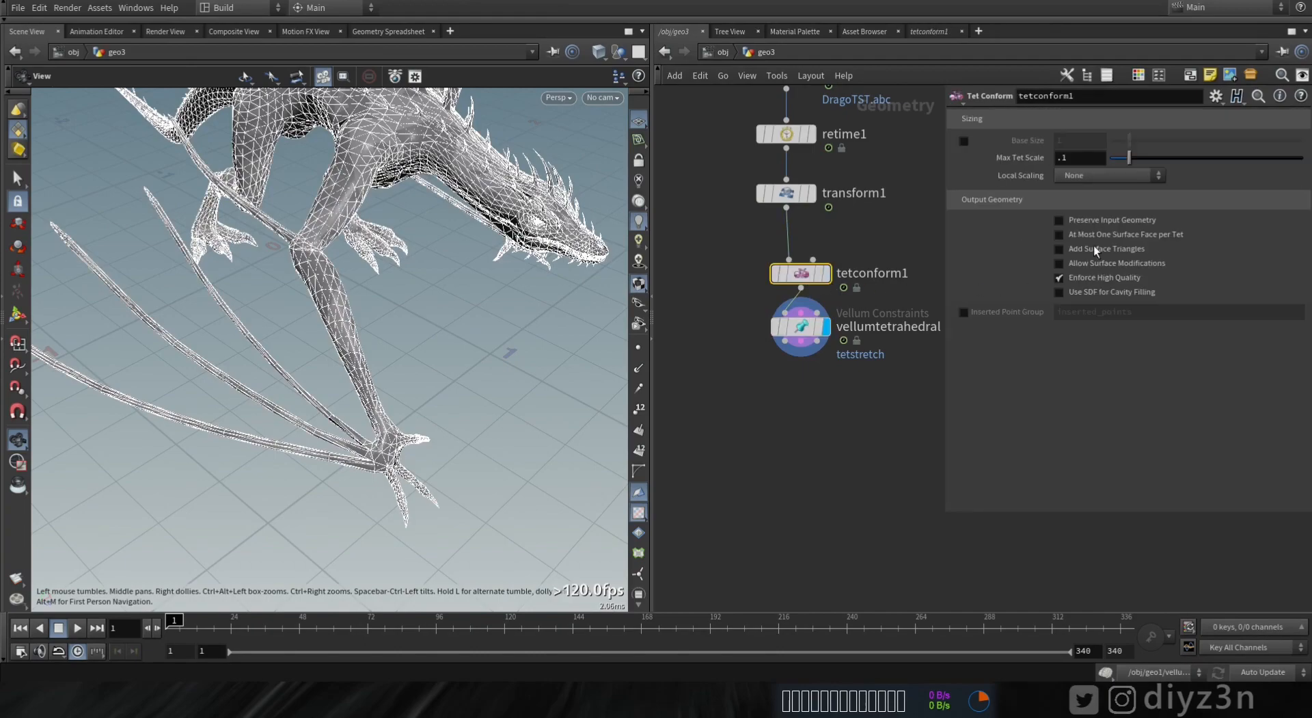
pyautogui.click(1112, 218)
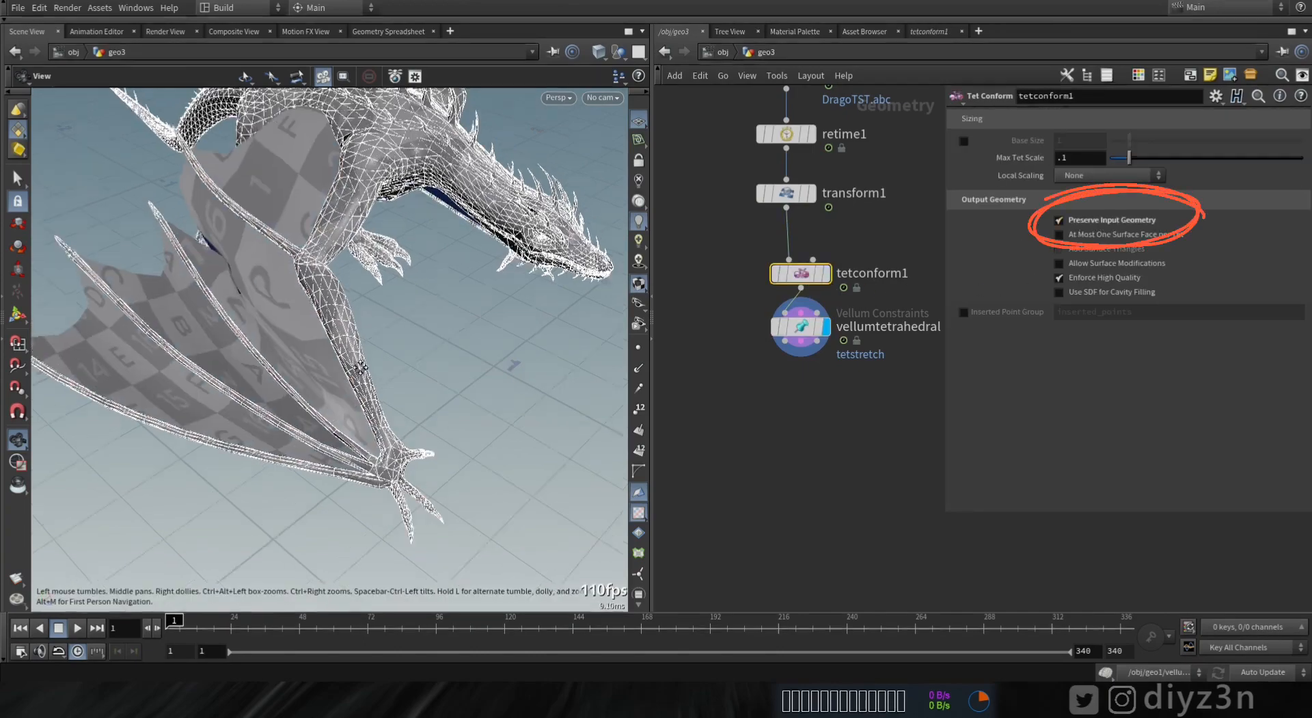
pyautogui.scroll(-5, 355, 438)
pyautogui.moveTo(373, 567); pyautogui.dragTo(410, 431)
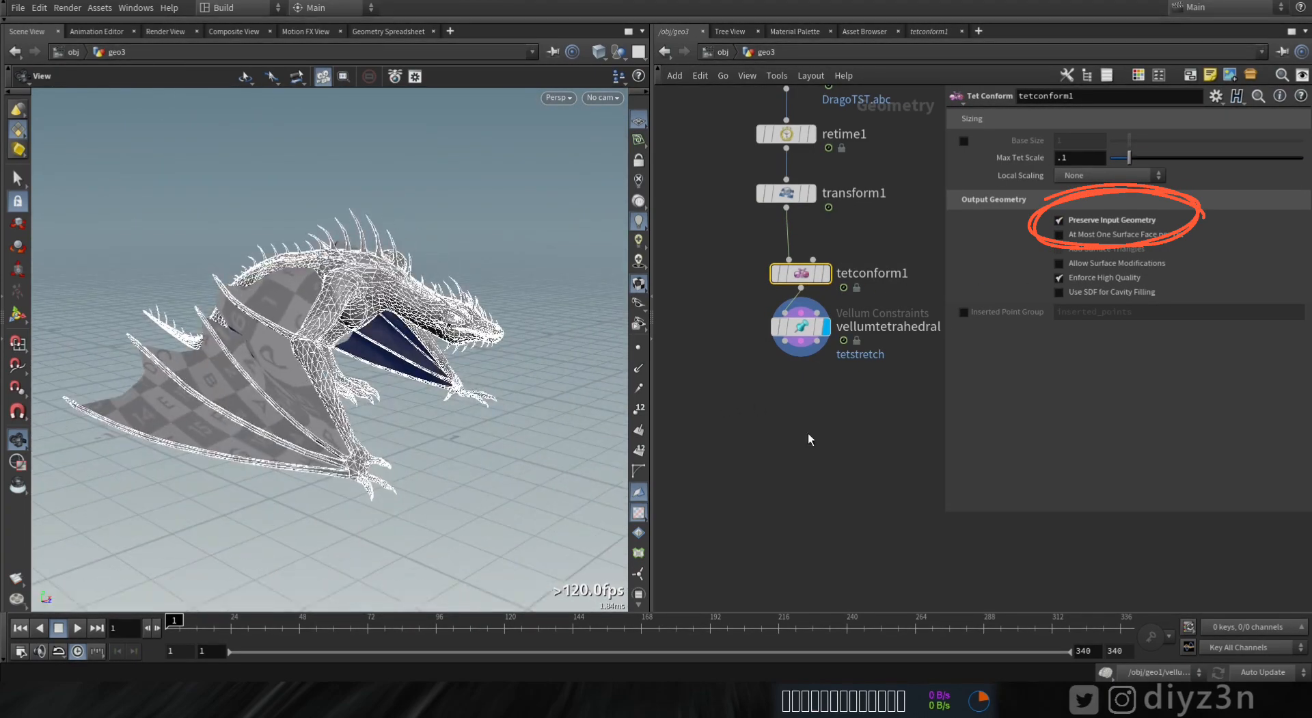
# - Add a Vellum Solver below vellumtetrahedral, wired to its outputs, and display the solver's result
pyautogui.press('Tab')
pyautogui.write('ve')
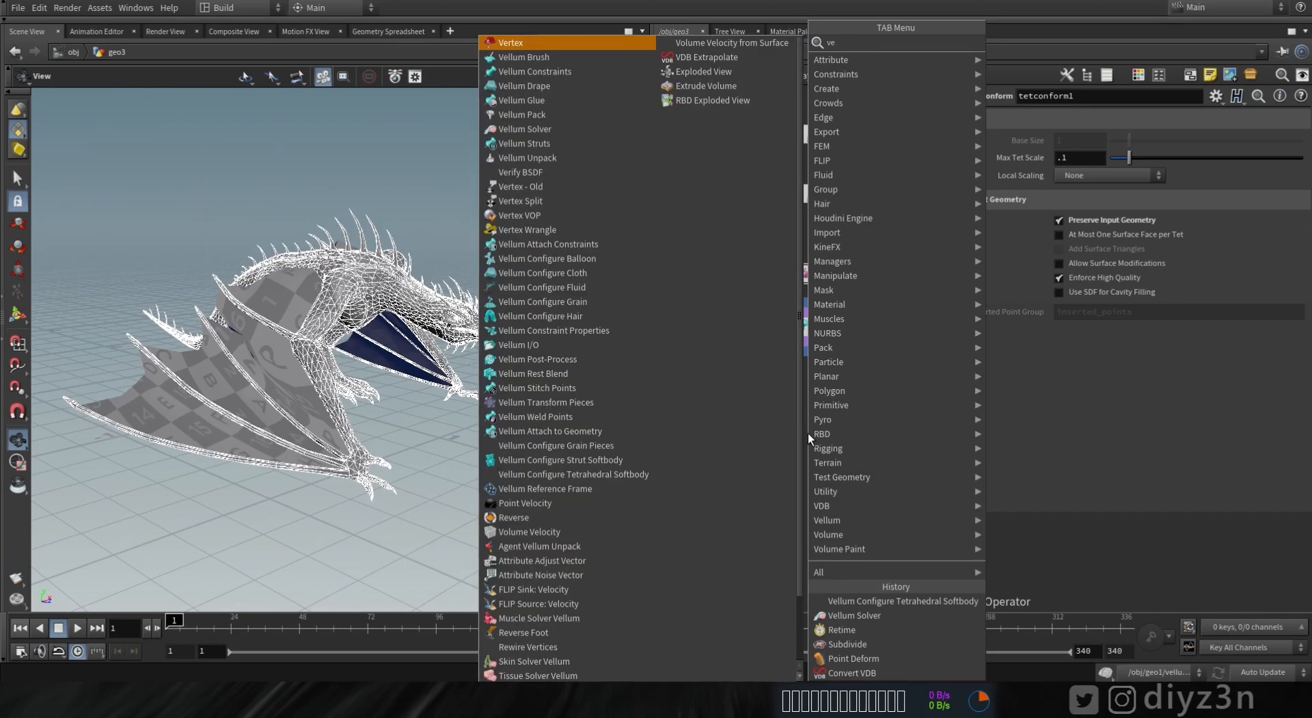
pyautogui.click(592, 130)
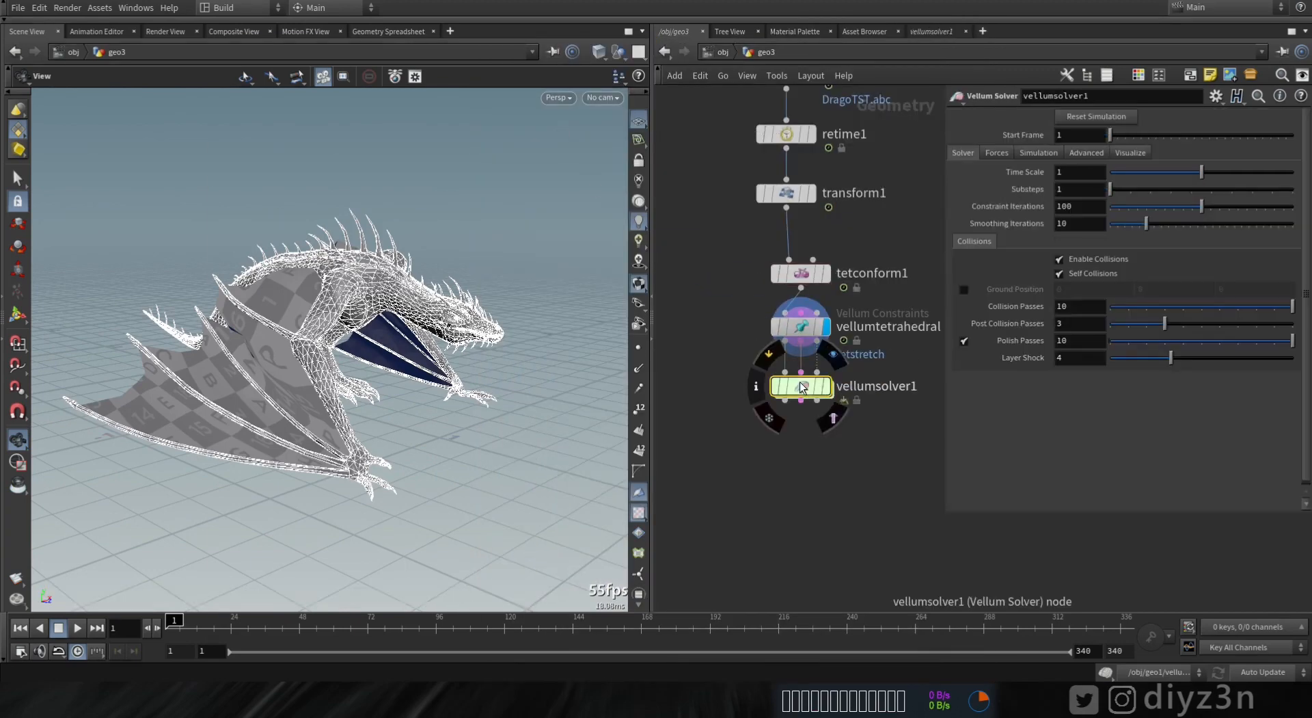
pyautogui.click(803, 436)
pyautogui.click(835, 402)
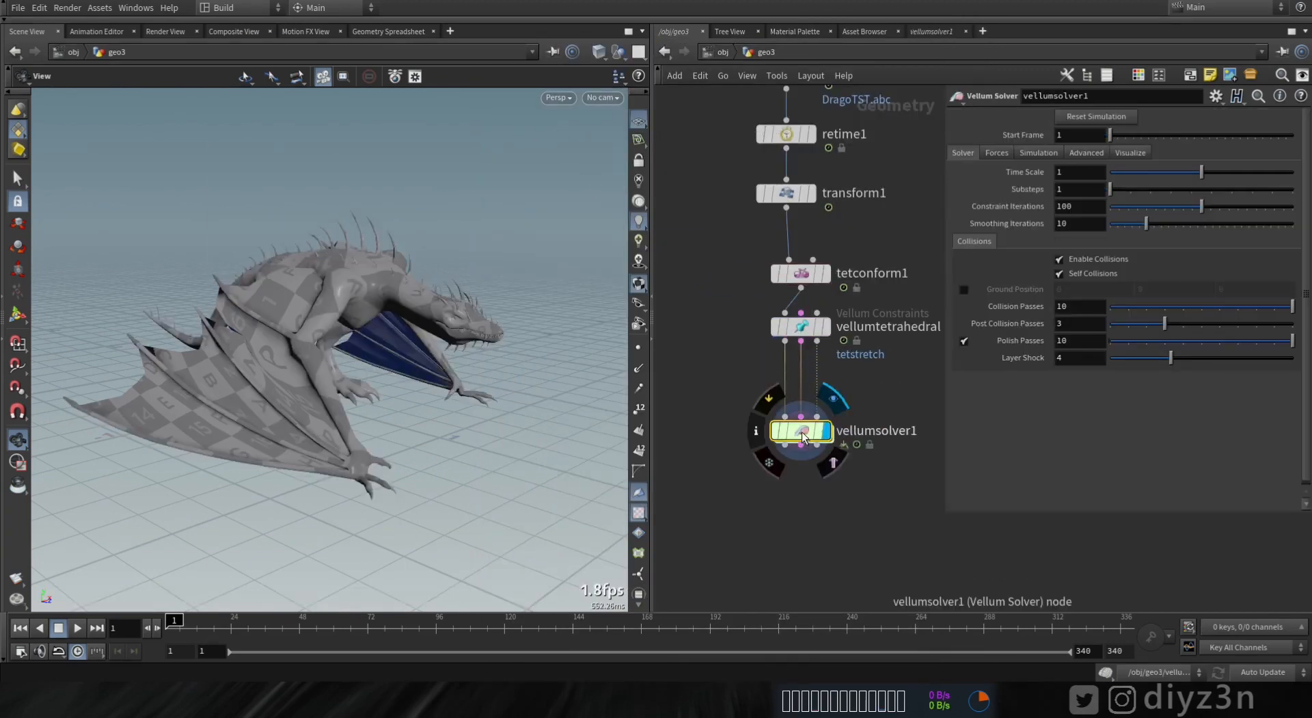
# - Enable Ground Position at 0, 0, 0 on the Vellum Solver and play the softbody simulation
pyautogui.click(964, 289)
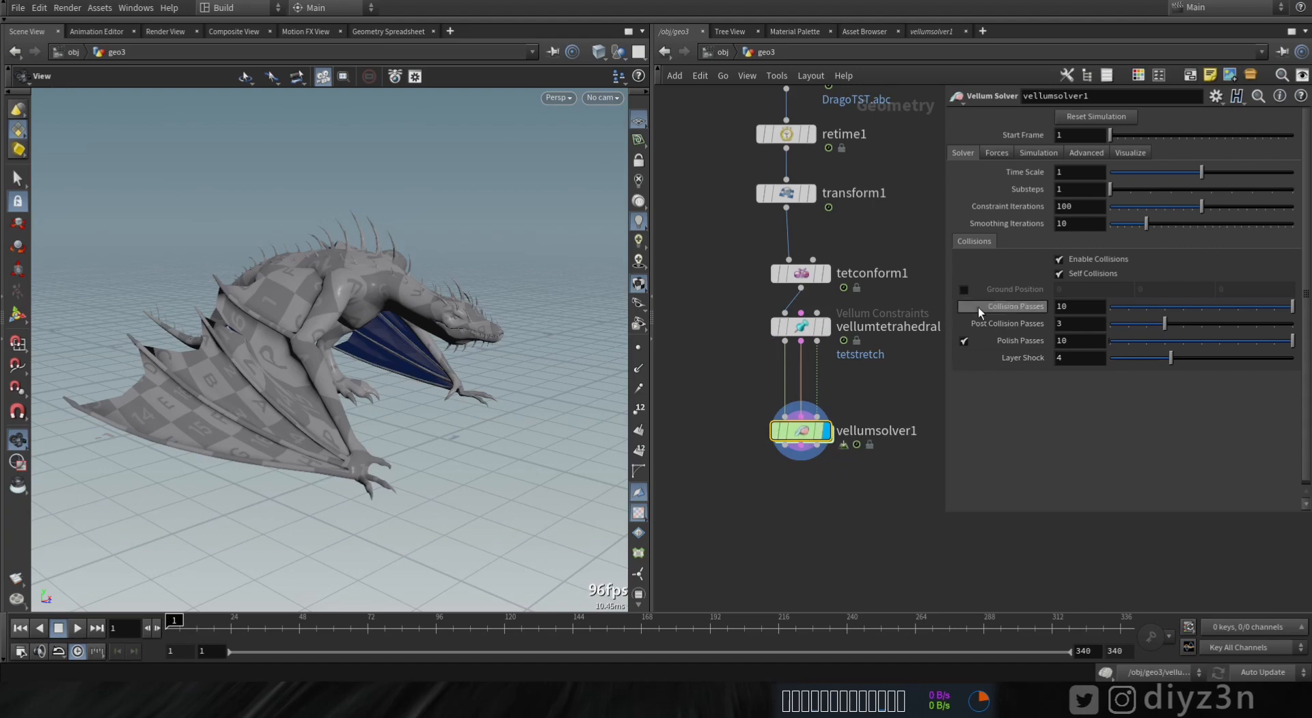
pyautogui.click(77, 627)
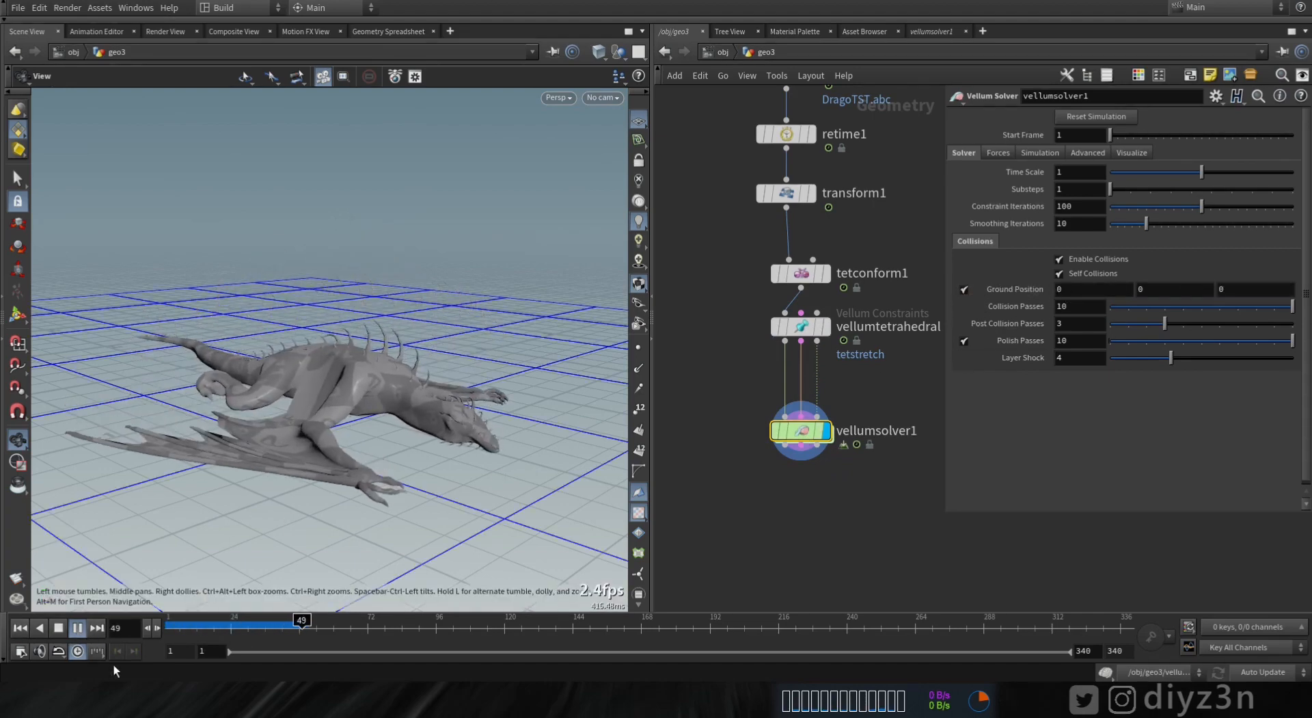
pyautogui.moveTo(445, 363); pyautogui.dragTo(454, 474)
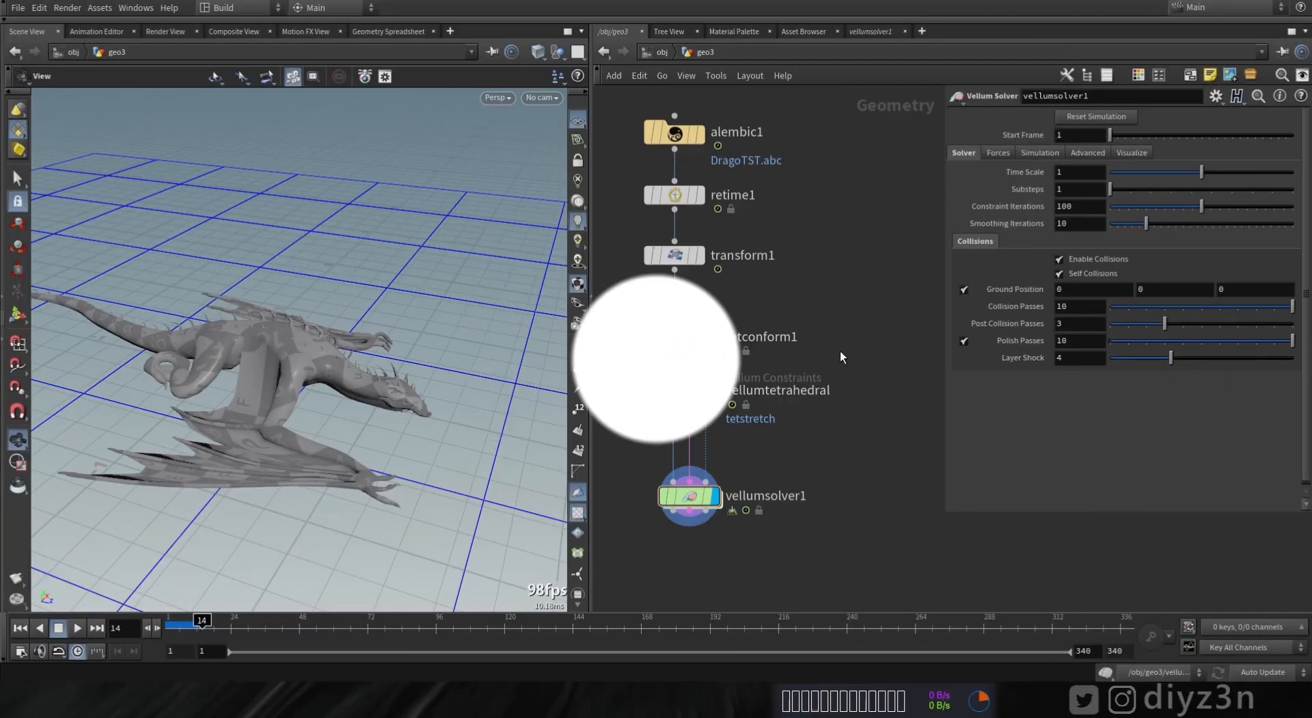
# - Display transform1 to scrub the original animation back to frame 1, and show vellumsolver1 again
pyautogui.moveTo(691, 544); pyautogui.dragTo(691, 491, button='middle')
pyautogui.click(699, 205)
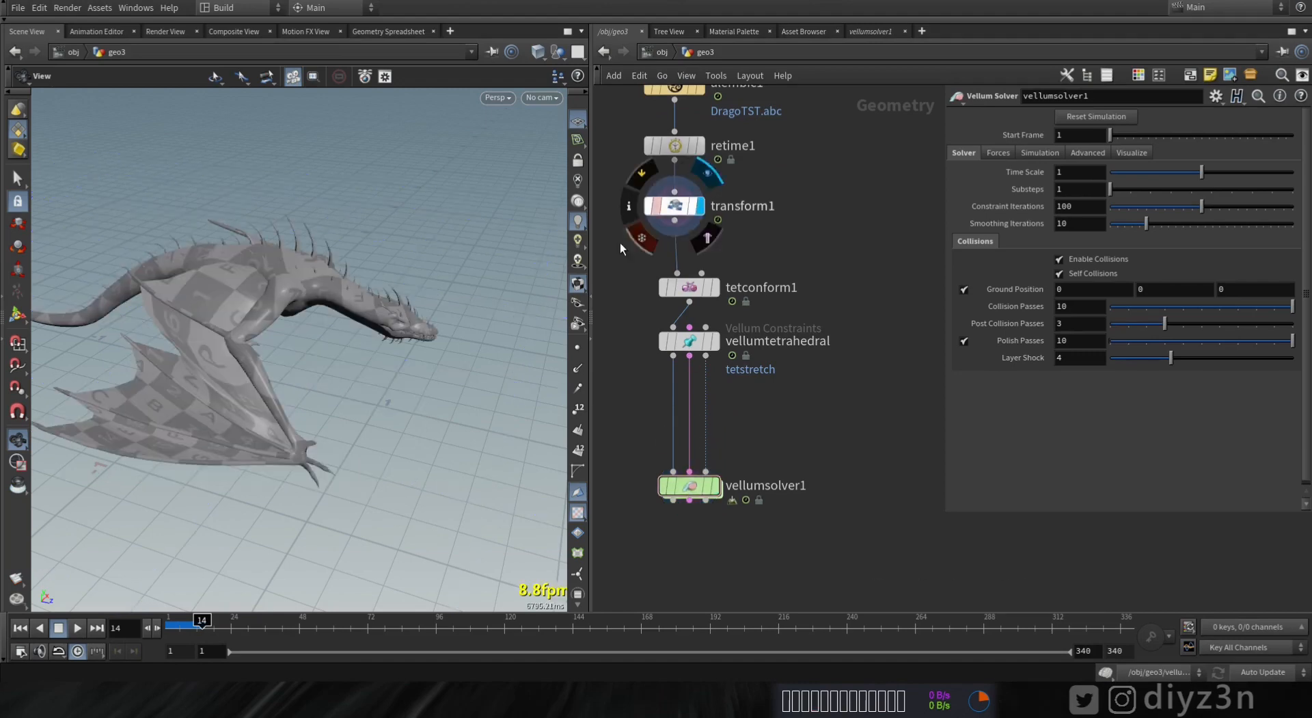
pyautogui.click(285, 629)
pyautogui.moveTo(290, 632); pyautogui.dragTo(89, 639)
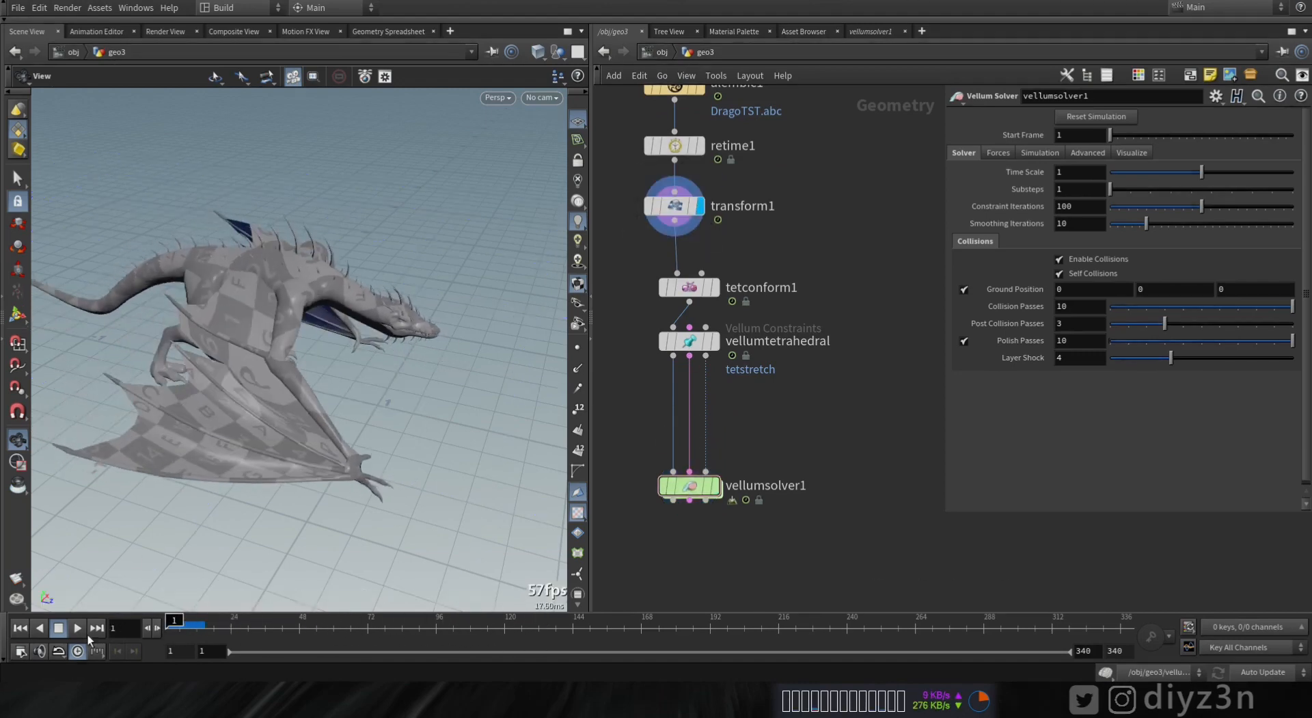
pyautogui.click(715, 486)
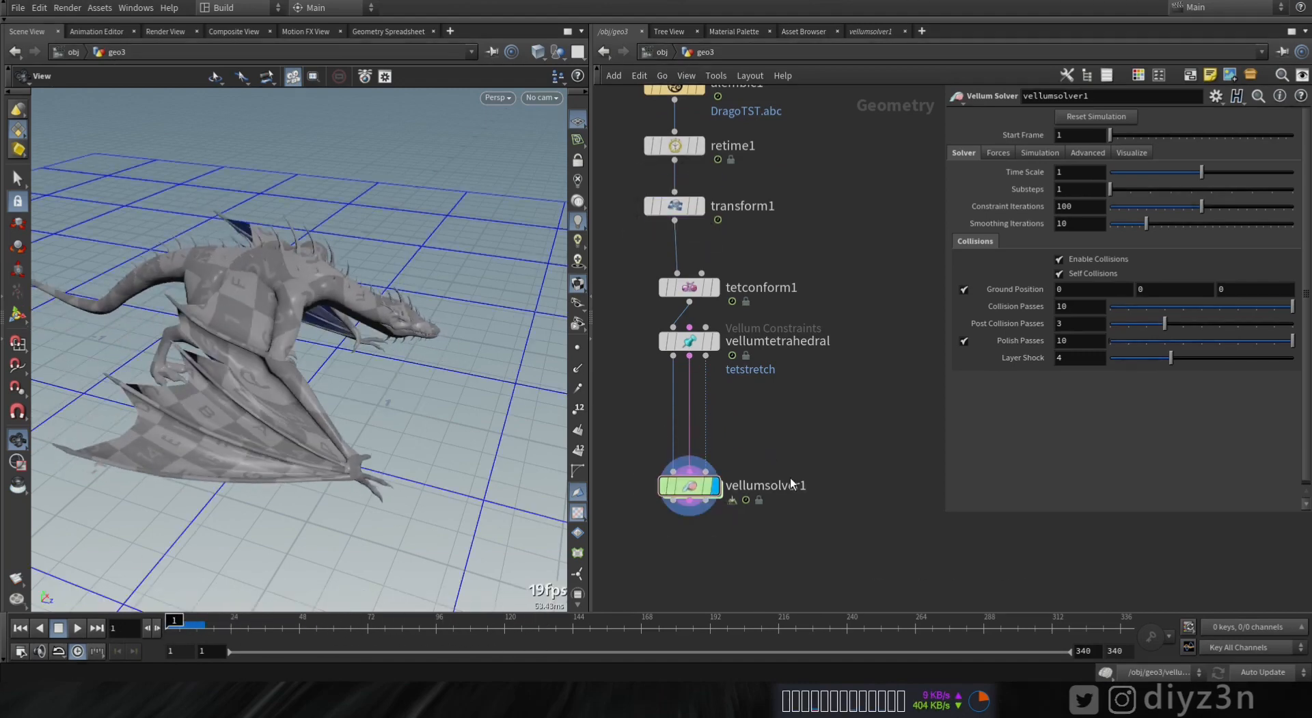
# - Insert a Vellum Constraints node between vellumtetrahedral and vellumsolver1 with its constraint type set to Attach to Geometry
pyautogui.press('Tab')
pyautogui.moveTo(888, 519)
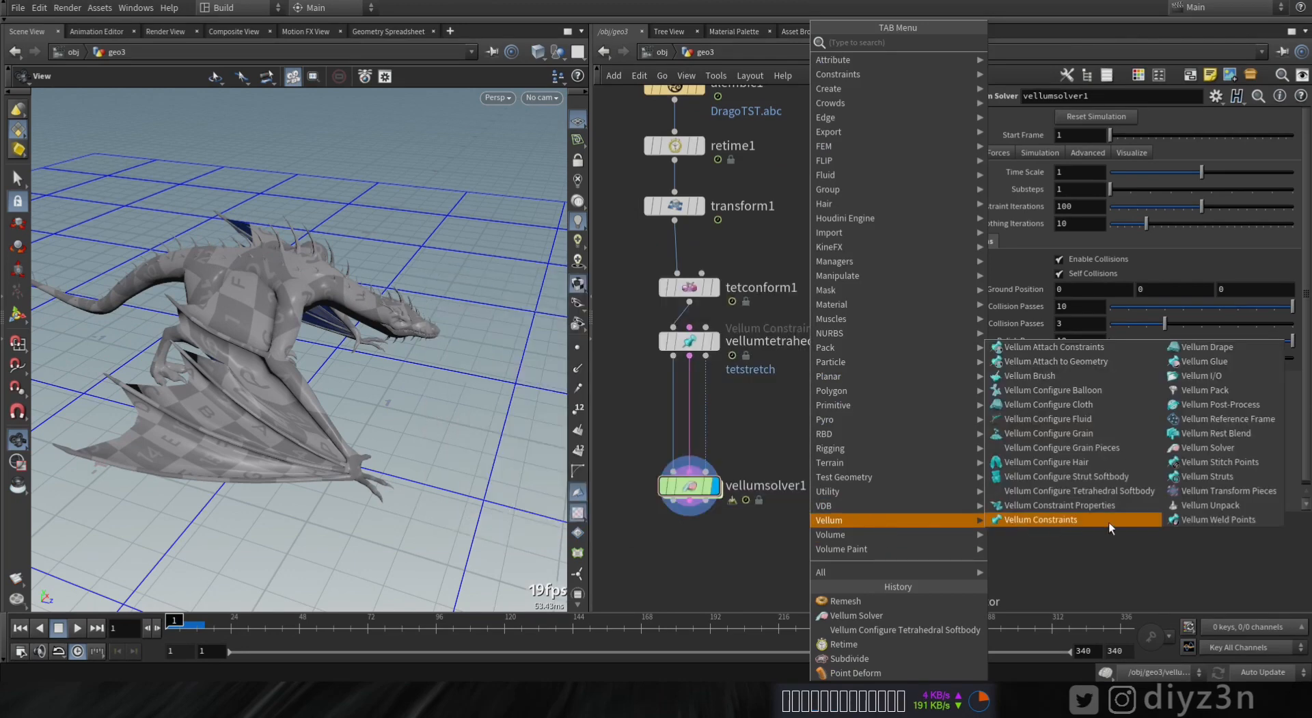
pyautogui.click(1108, 521)
pyautogui.click(689, 429)
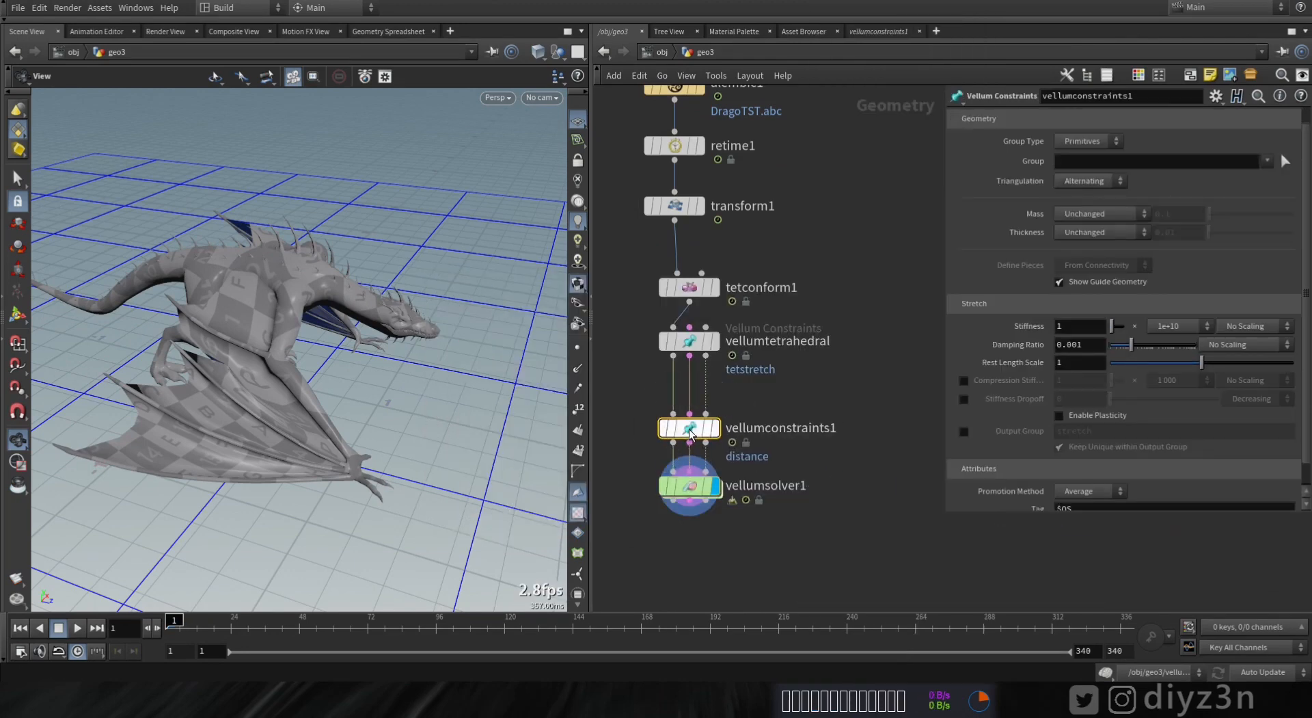
pyautogui.click(1129, 118)
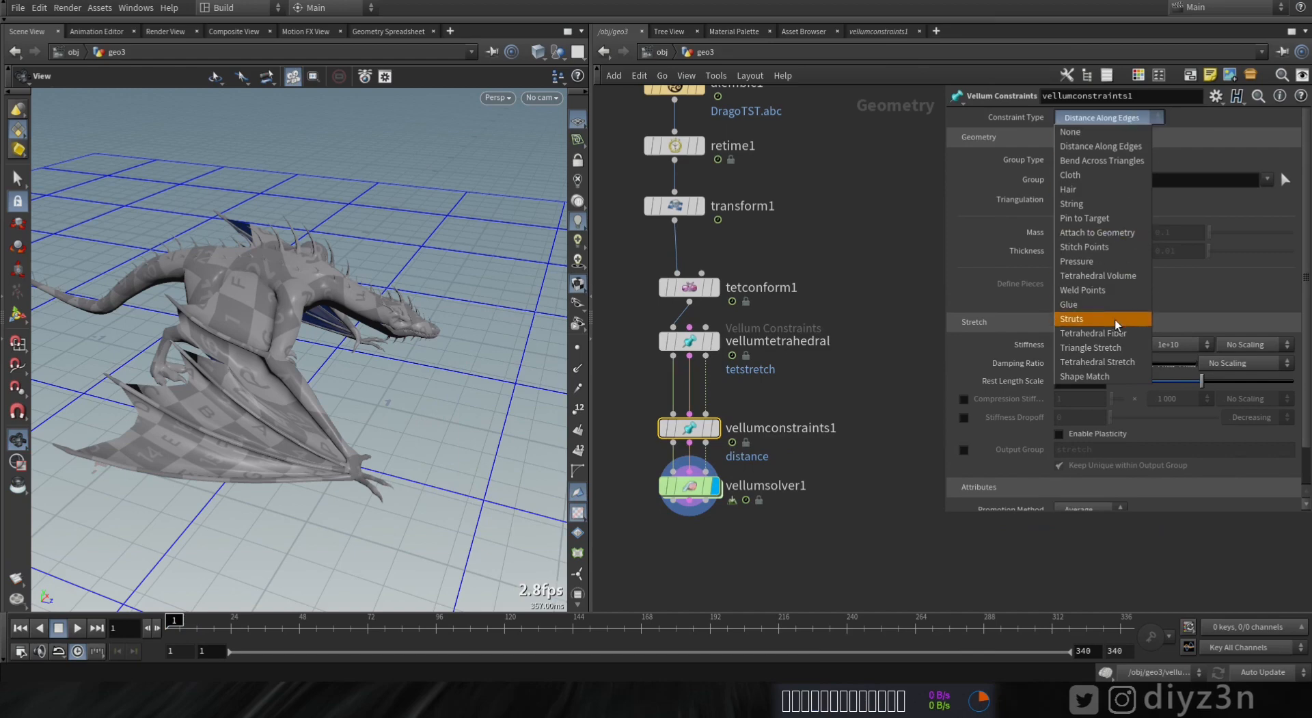
pyautogui.click(1110, 233)
# - Move transform1 out beside the node chain and connect its output to the Collision Geometry input of vellumconstraints1
pyautogui.click(697, 207)
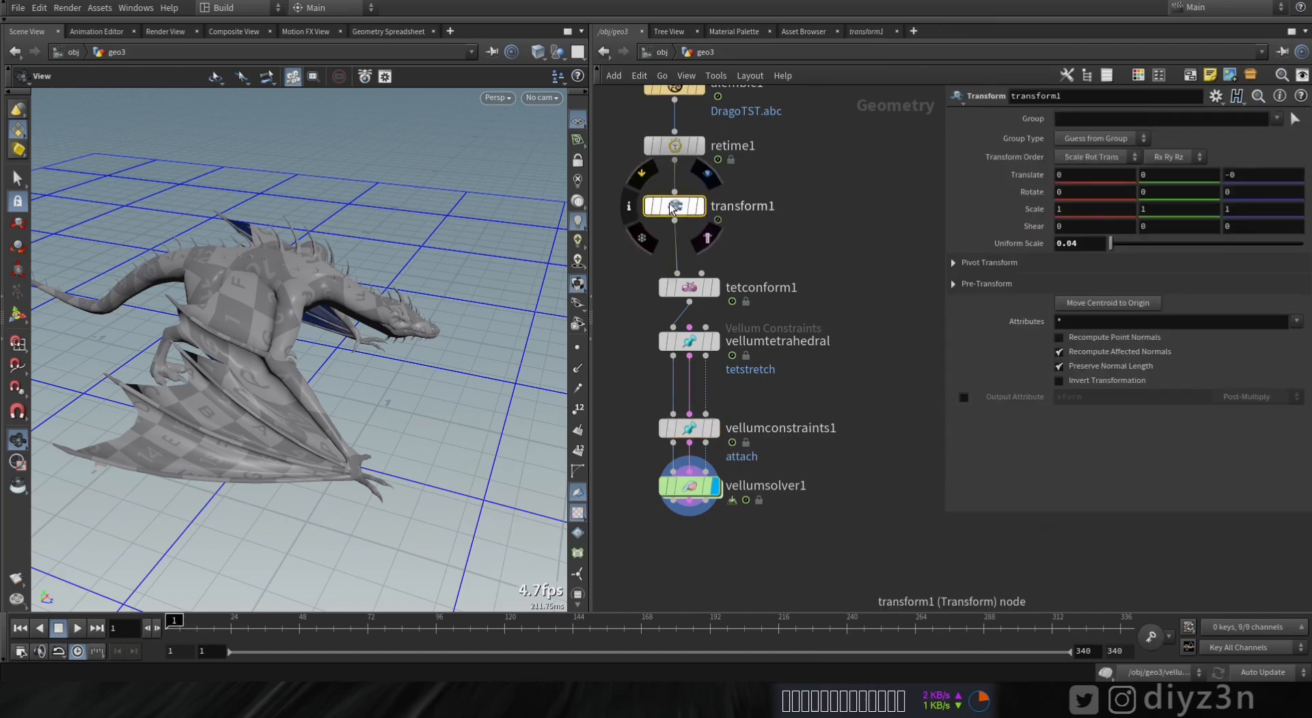
pyautogui.moveTo(673, 207); pyautogui.dragTo(841, 207)
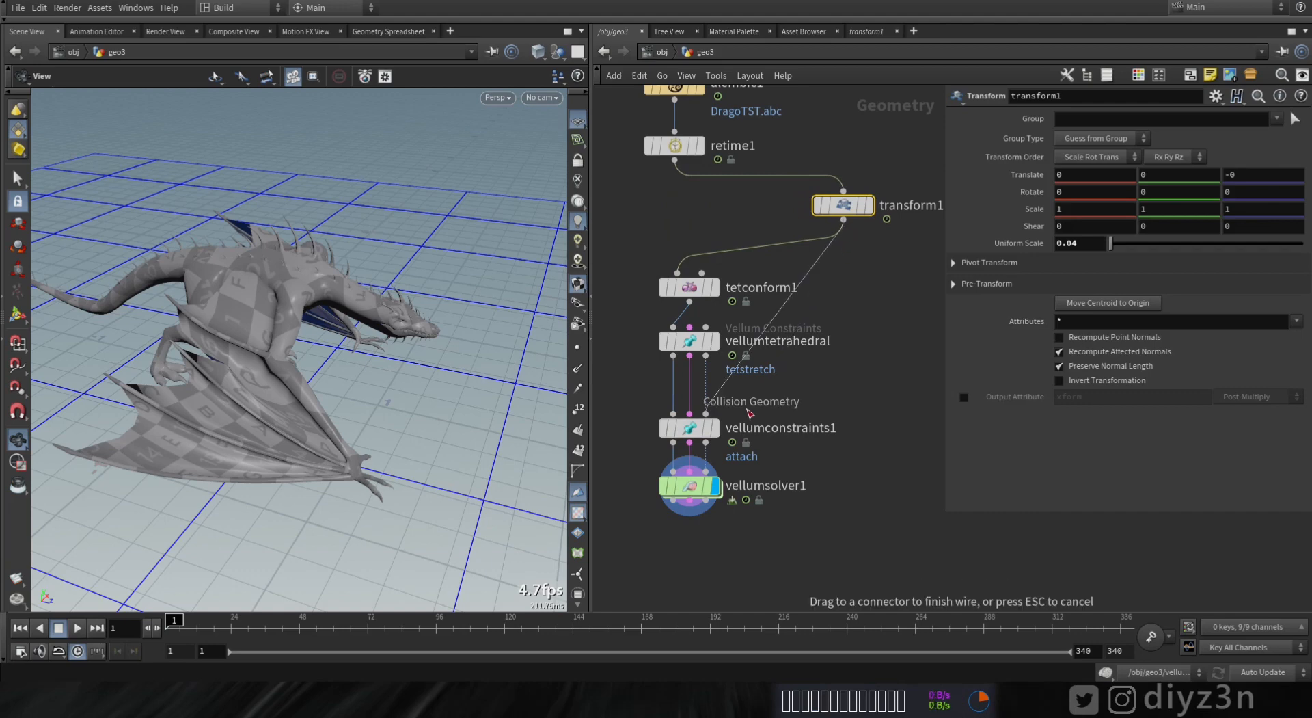
pyautogui.click(749, 413)
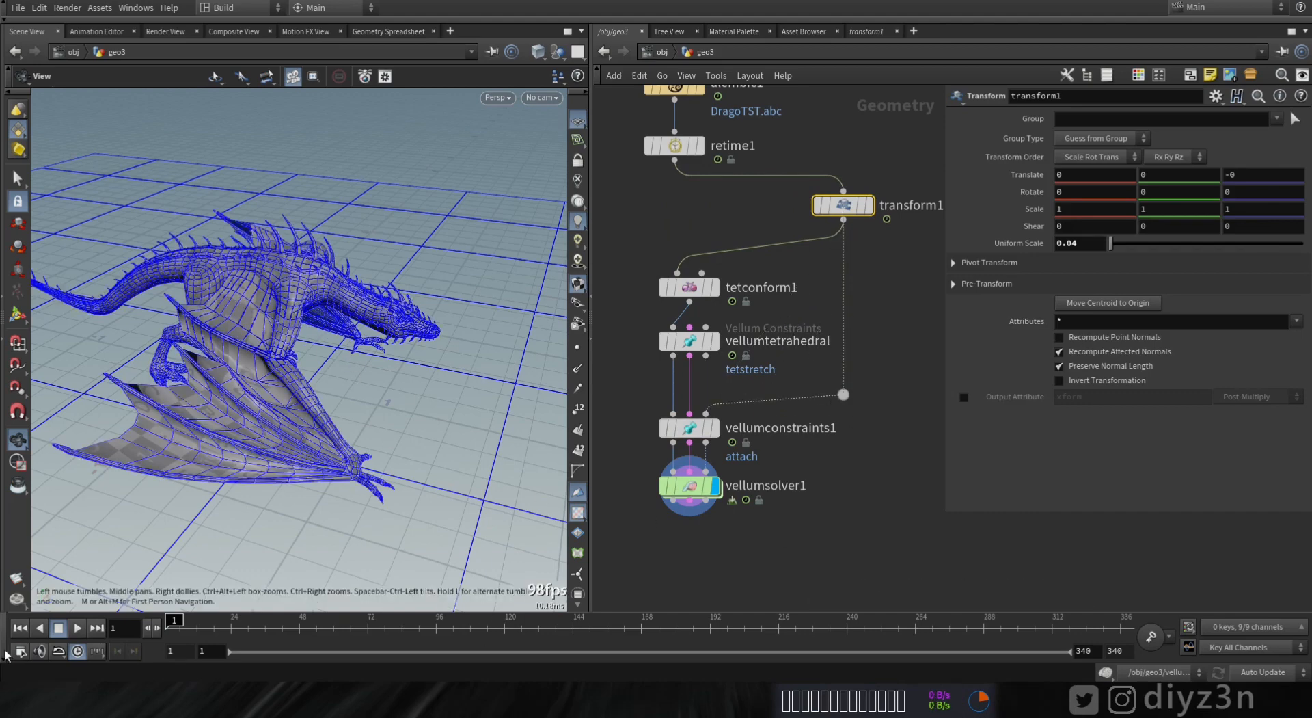
# - Open the Visualize settings of vellumsolver1 and play the simulation with the attach constraint
pyautogui.click(688, 486)
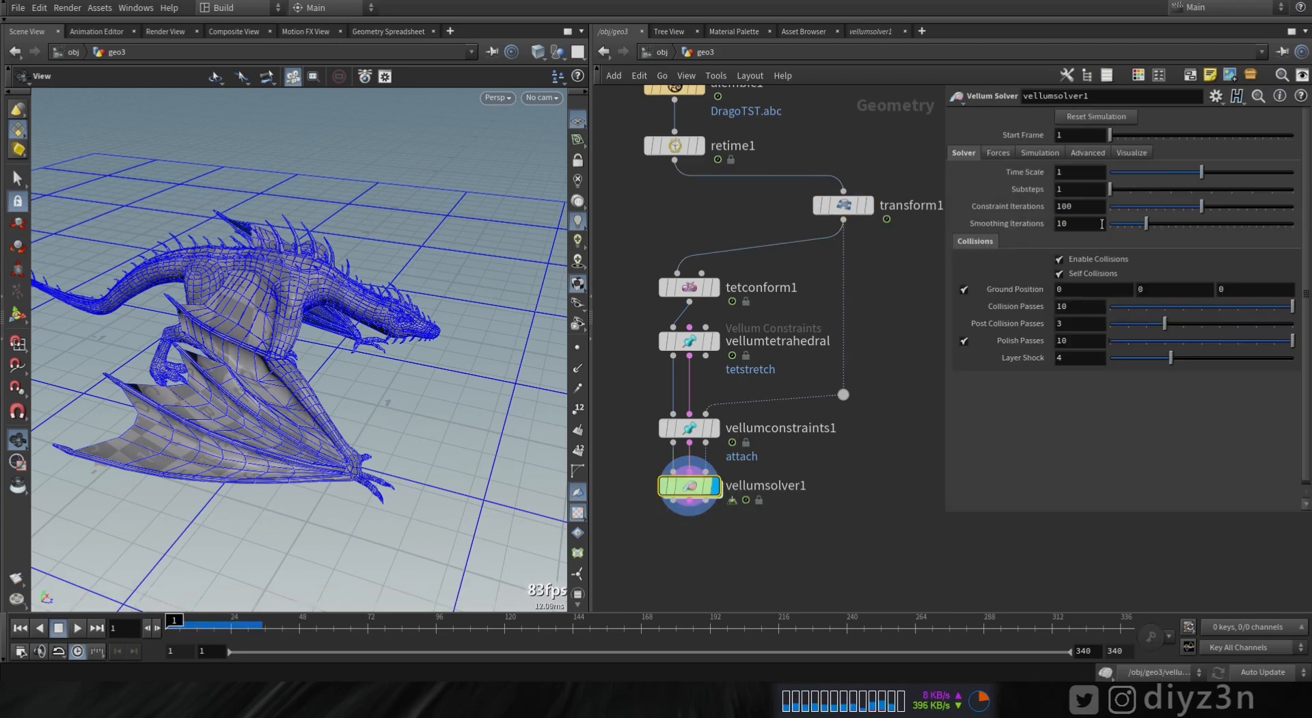
pyautogui.click(1139, 159)
pyautogui.click(77, 627)
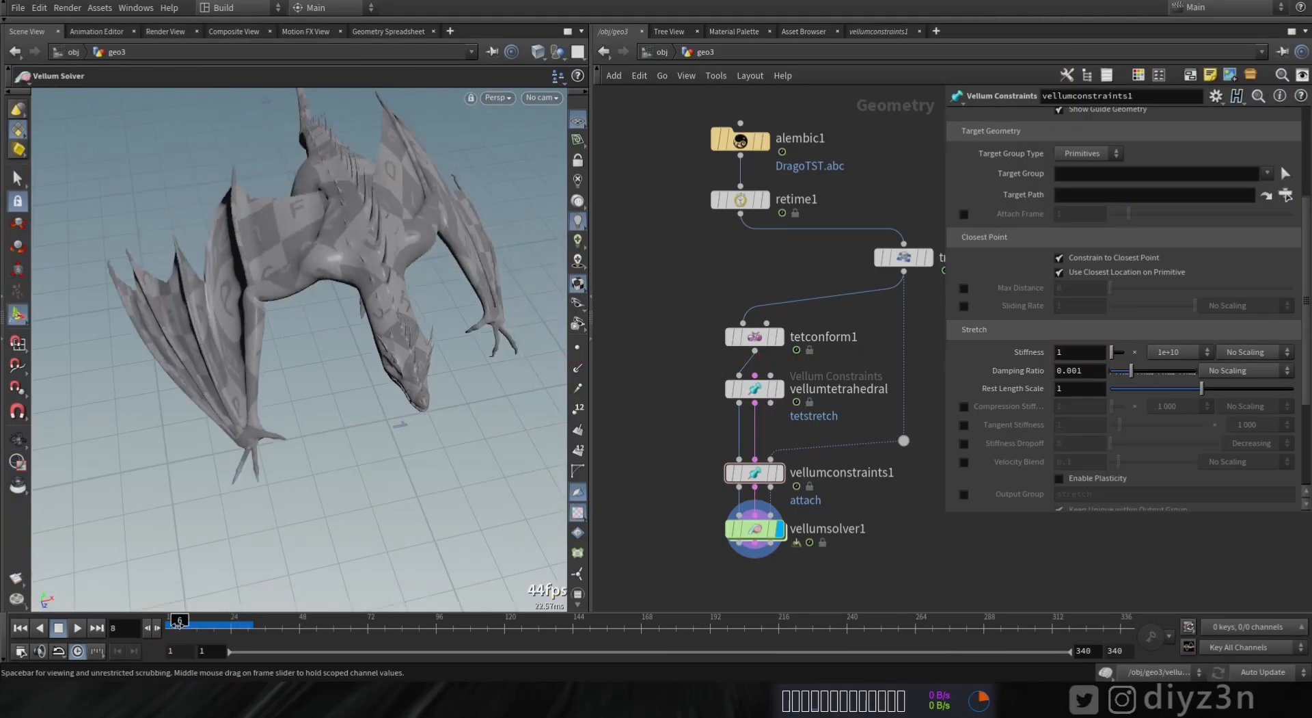
# - Return to the first frame and inspect the simulated dragon from several angles
pyautogui.press('Escape')
pyautogui.moveTo(465, 397); pyautogui.dragTo(171, 526)
pyautogui.click(20, 629)
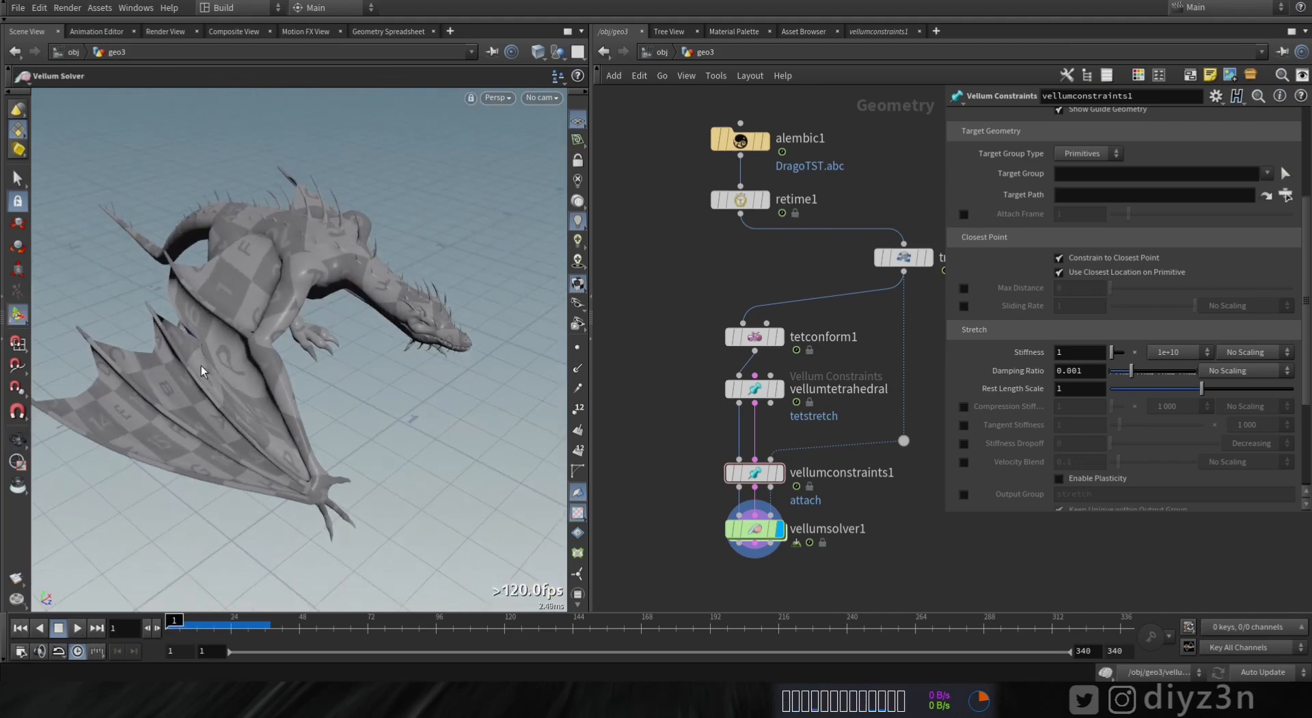
pyautogui.keyDown('alt'); pyautogui.moveTo(198, 441); pyautogui.dragTo(296, 255); pyautogui.keyUp('alt')
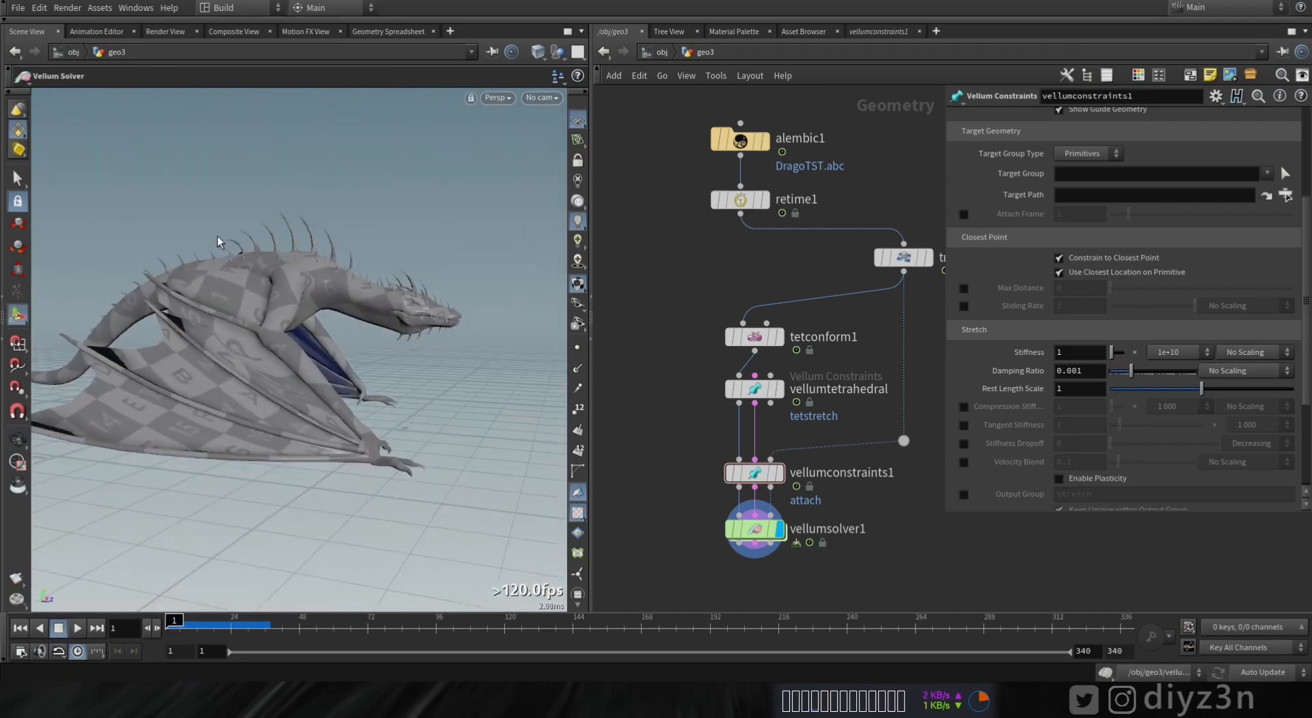
pyautogui.keyDown('alt'); pyautogui.moveTo(218, 241); pyautogui.dragTo(355, 369); pyautogui.keyUp('alt')
# - Move vellumsolver1 further below vellumconstraints1 and remove the collision geometry wire between the two nodes
pyautogui.moveTo(752, 539); pyautogui.dragTo(723, 388, button='middle')
pyautogui.moveTo(723, 388)
pyautogui.moveTo(723, 387); pyautogui.dragTo(722, 486)
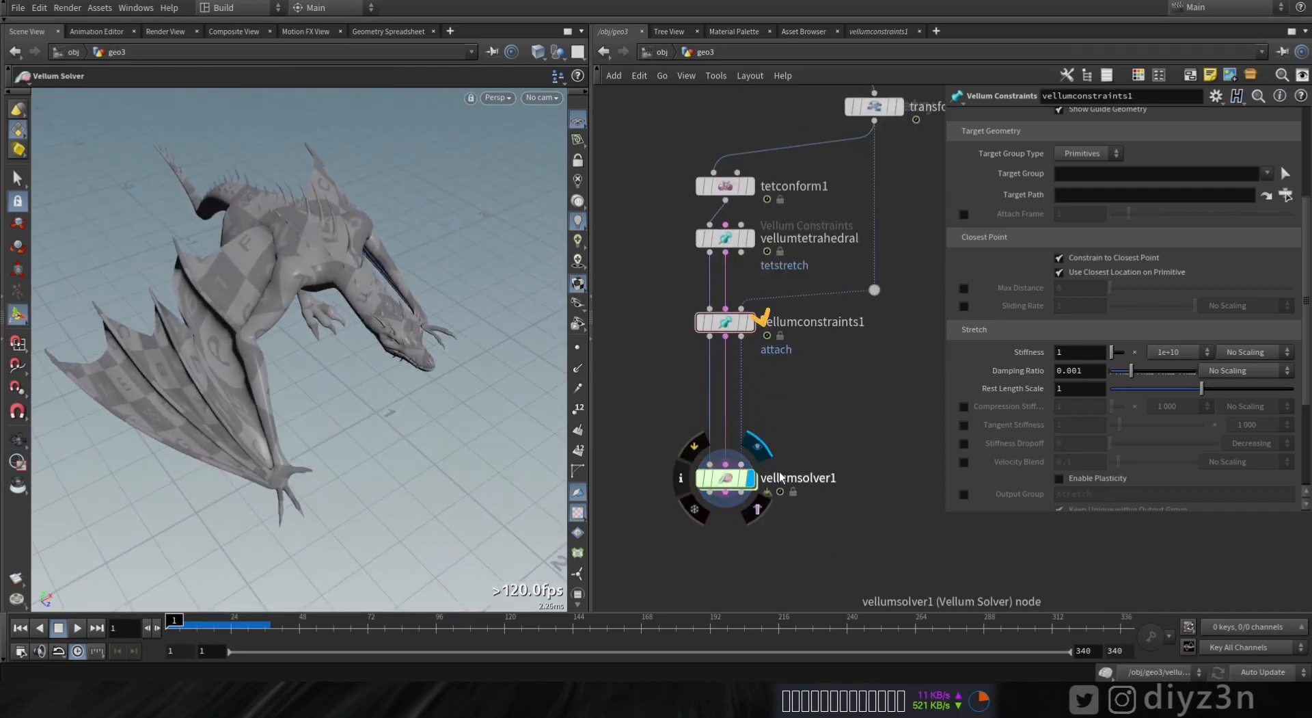
pyautogui.rightClick(741, 389)
pyautogui.click(768, 440)
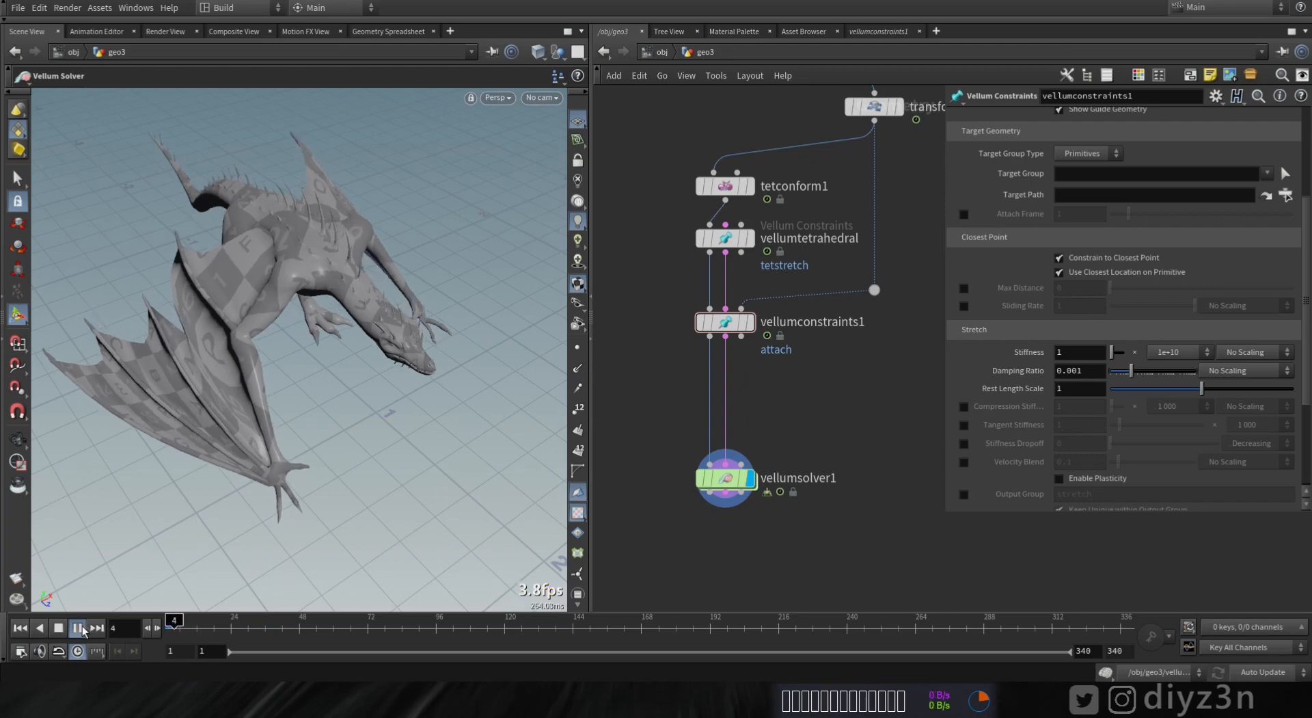
# - Play the simulation without the collision wire, return to the first frame and view the dragon from the side
pyautogui.click(23, 629)
pyautogui.click(60, 632)
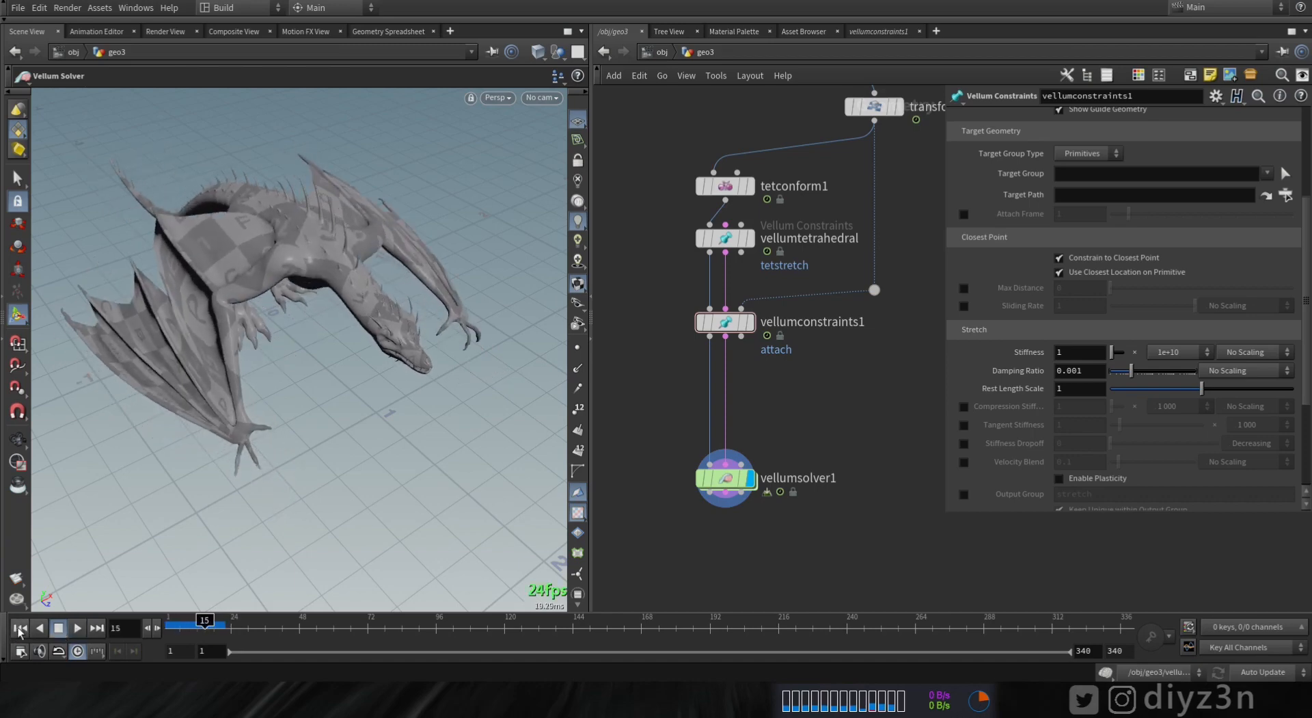
pyautogui.click(21, 631)
pyautogui.keyDown('alt'); pyautogui.moveTo(274, 451); pyautogui.dragTo(424, 366); pyautogui.keyUp('alt')
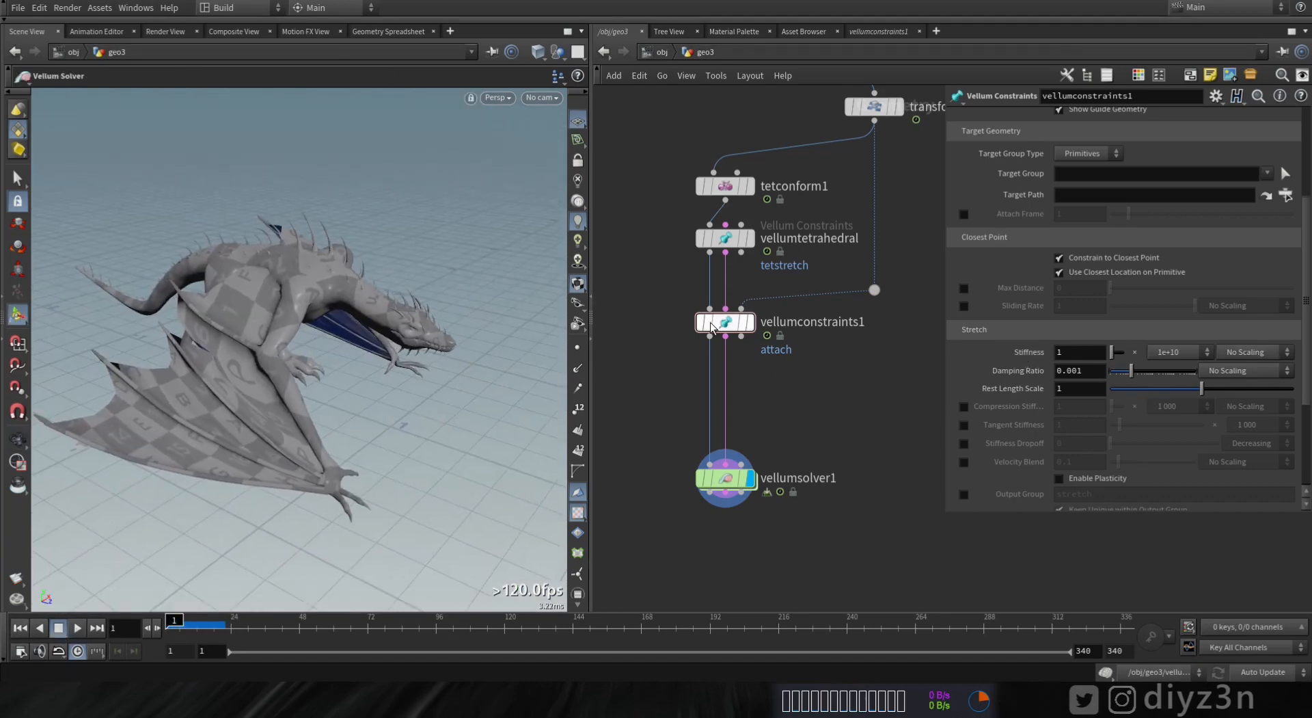
# - Set the stretch stiffness of vellumconstraints1 to Scale by Value with a scale of 0, play the simulation and rewind
pyautogui.moveTo(1303, 293)
pyautogui.mouseDown()
pyautogui.moveTo(1303, 275)
pyautogui.moveTo(1304, 291)
pyautogui.mouseUp()
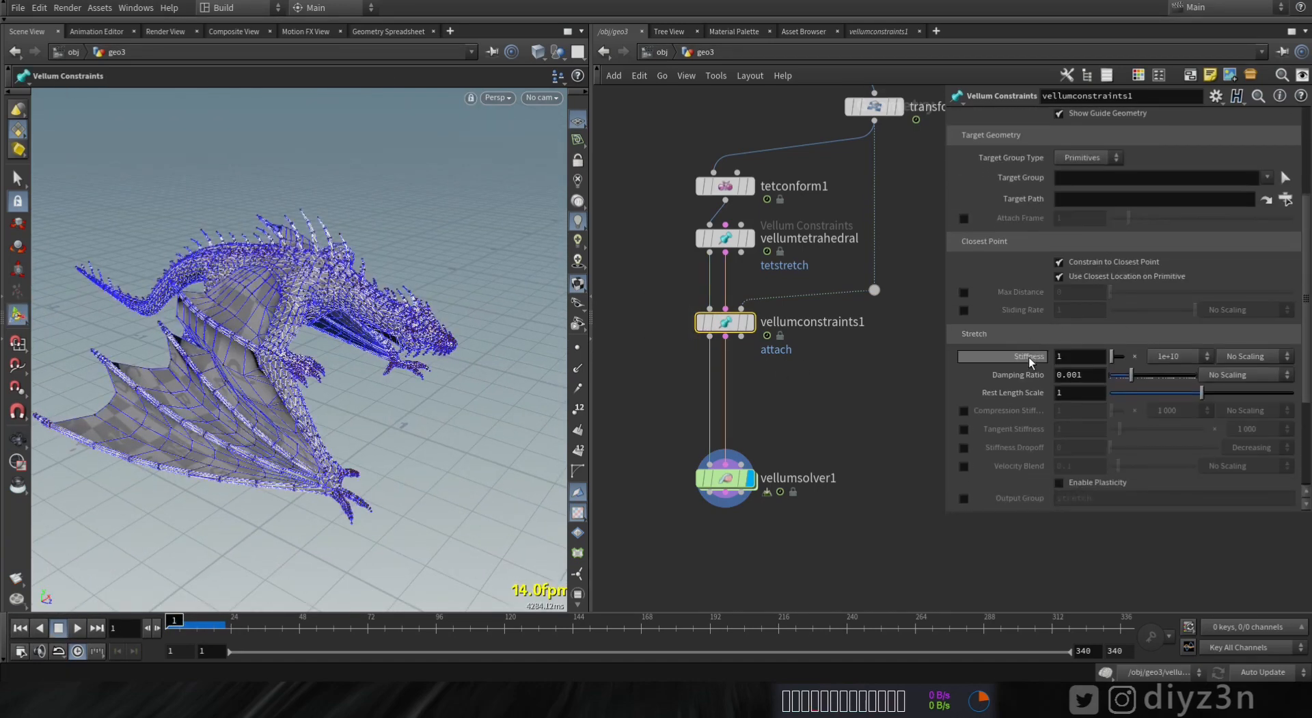
pyautogui.click(1249, 399)
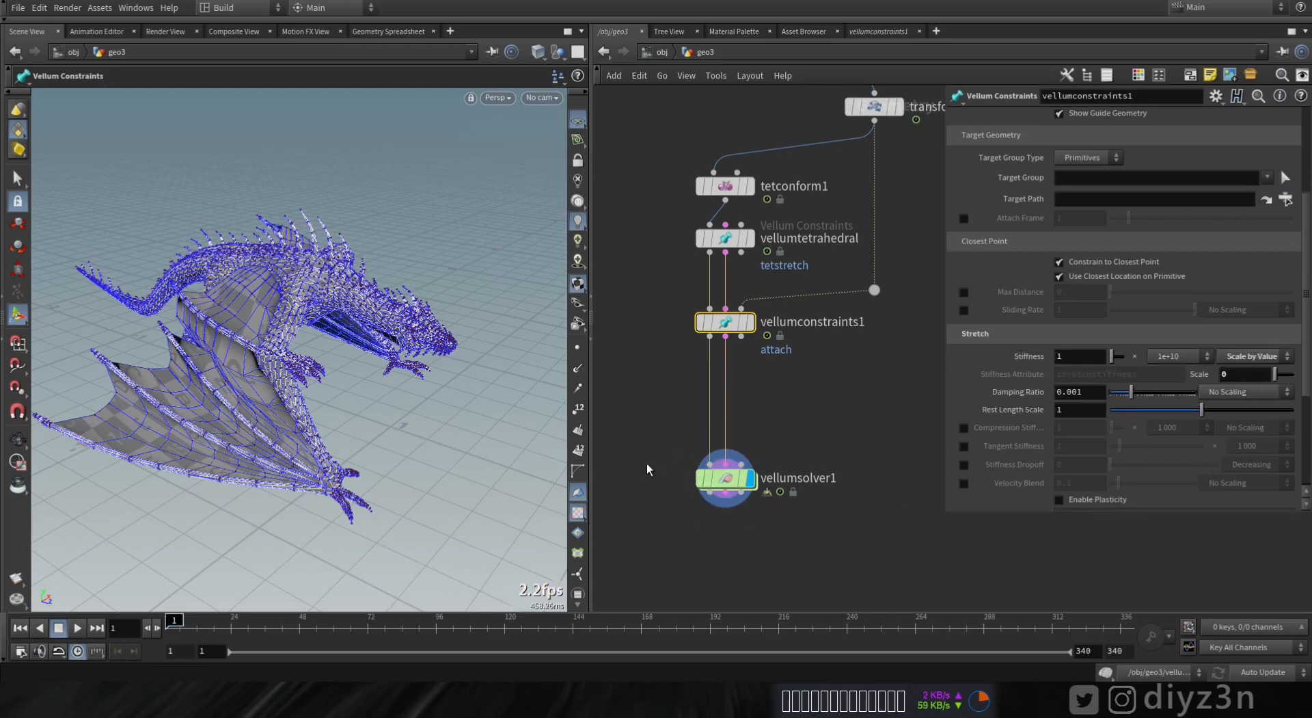
pyautogui.moveTo(648, 469); pyautogui.dragTo(702, 537)
pyautogui.click(80, 627)
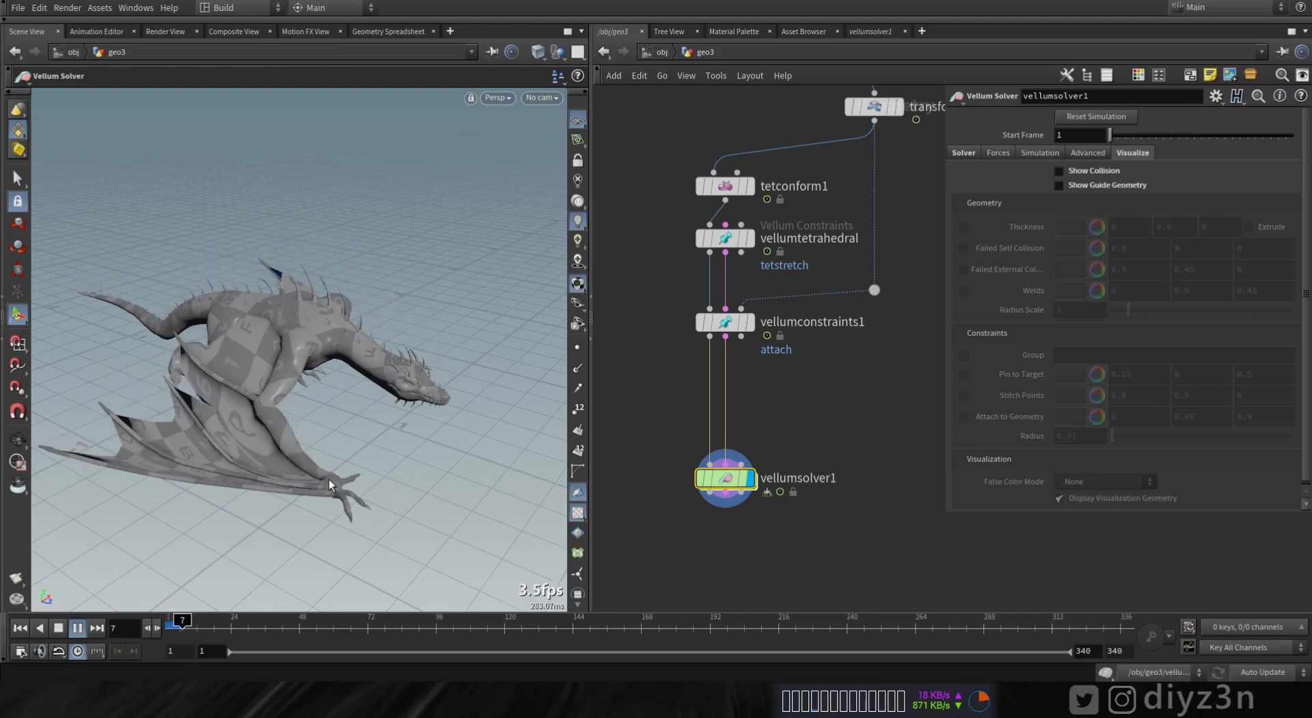
pyautogui.click(58, 628)
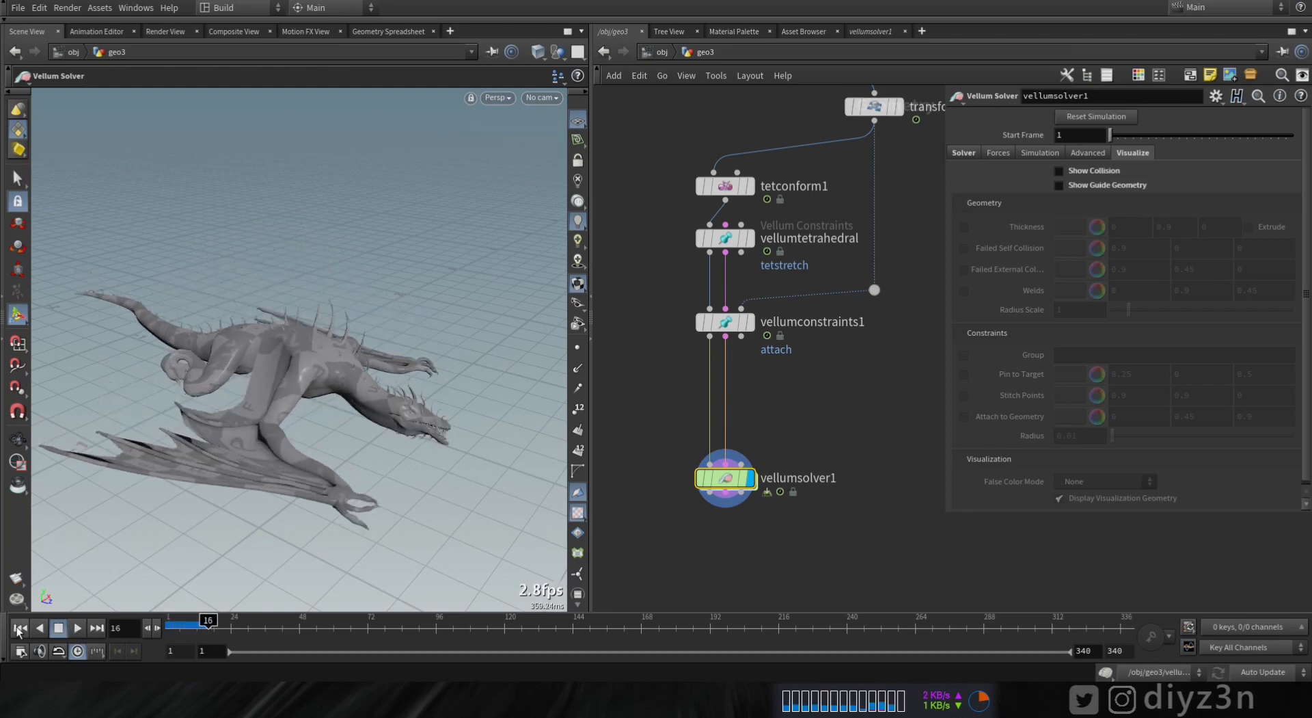
pyautogui.click(19, 627)
# - Replay the simulation with a changed stretch stiffness scale, and switch the stiffness on vellumconstraints1 to Scale by Attribute
pyautogui.moveTo(705, 341); pyautogui.dragTo(706, 343)
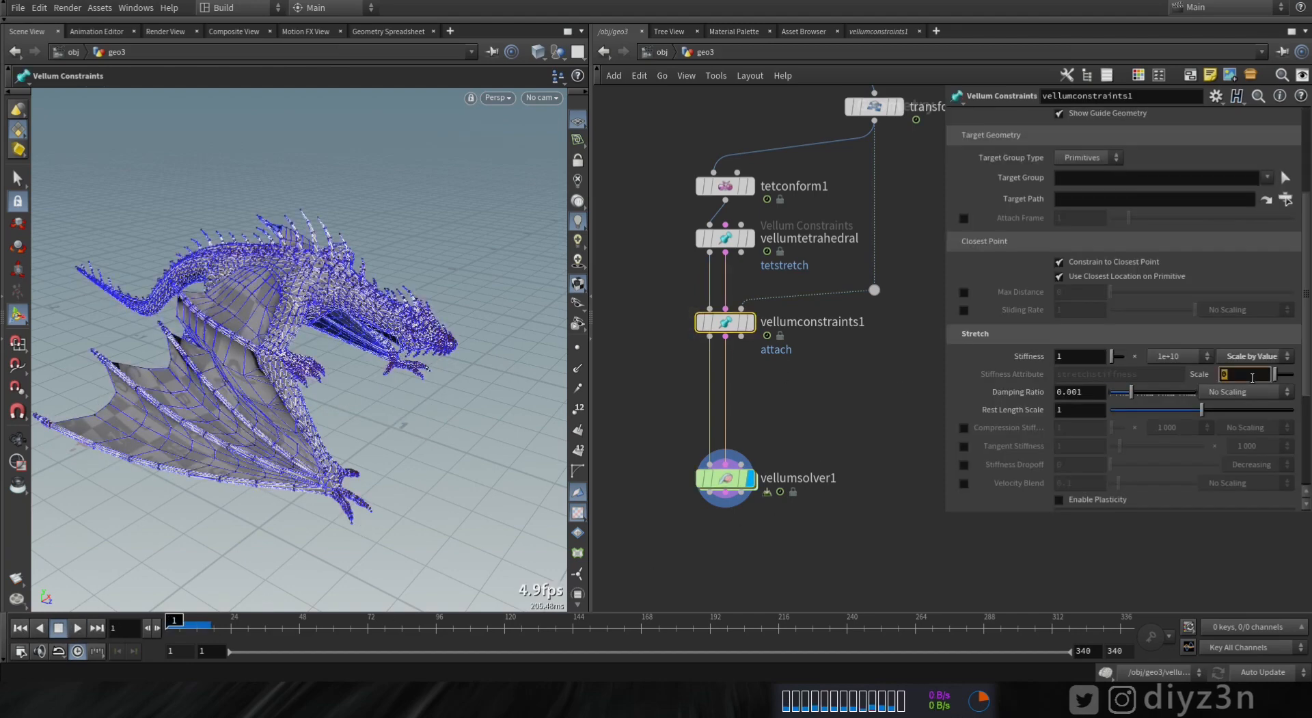
pyautogui.click(724, 479)
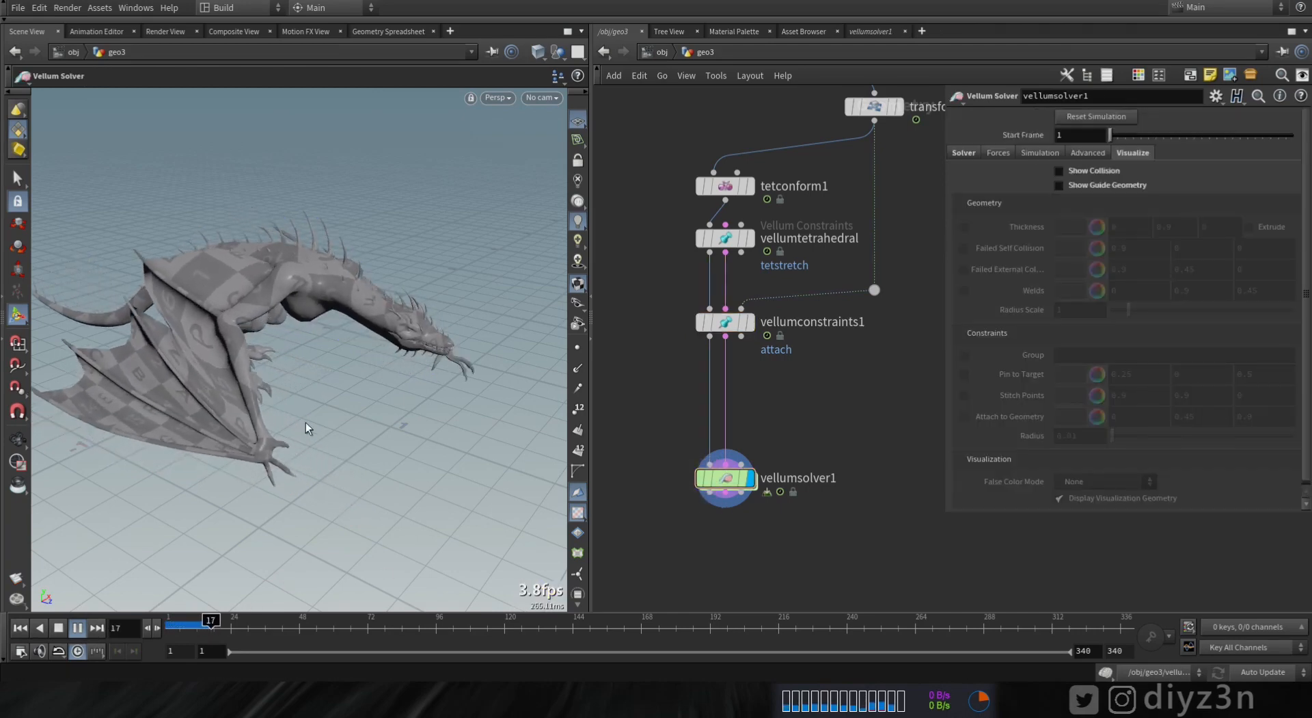
pyautogui.click(63, 628)
pyautogui.moveTo(191, 627); pyautogui.dragTo(2, 632)
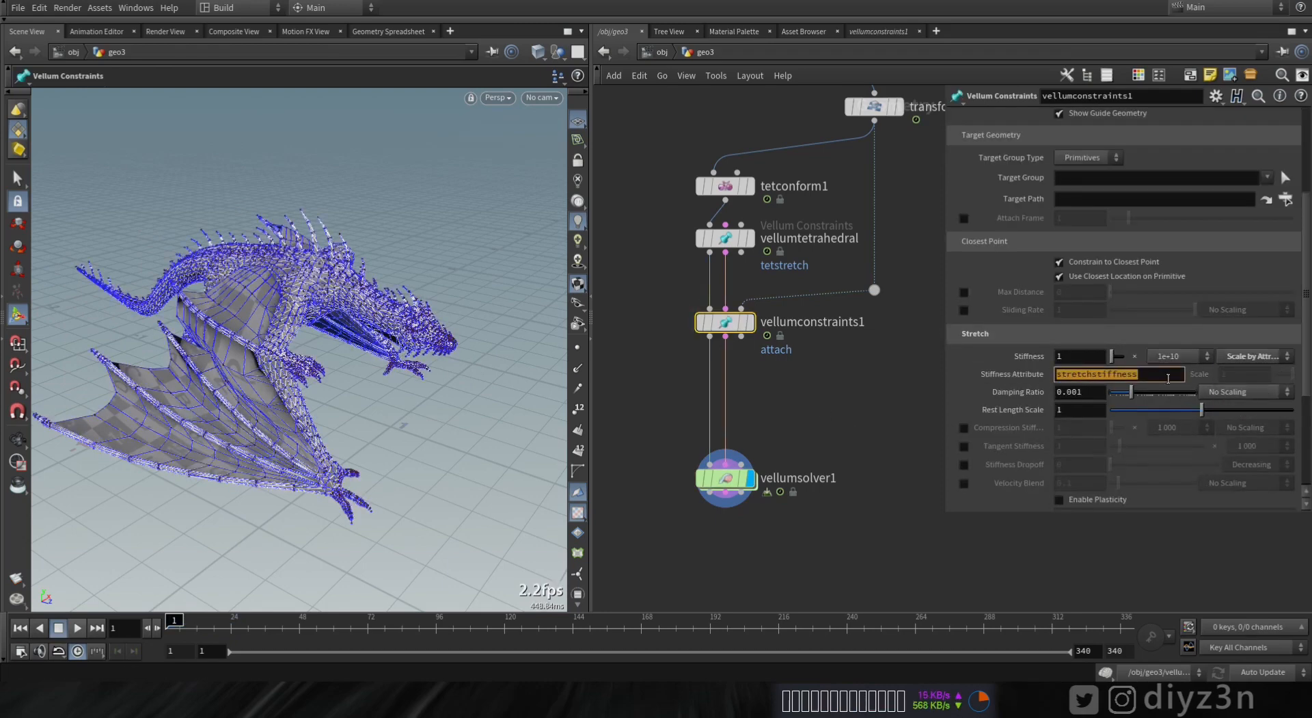
# - Insert an Attribute Paint node between the geometry output of vellumtetrahedral and the geometry input of vellumconstraints1
pyautogui.moveTo(841, 397); pyautogui.dragTo(896, 468, button='middle')
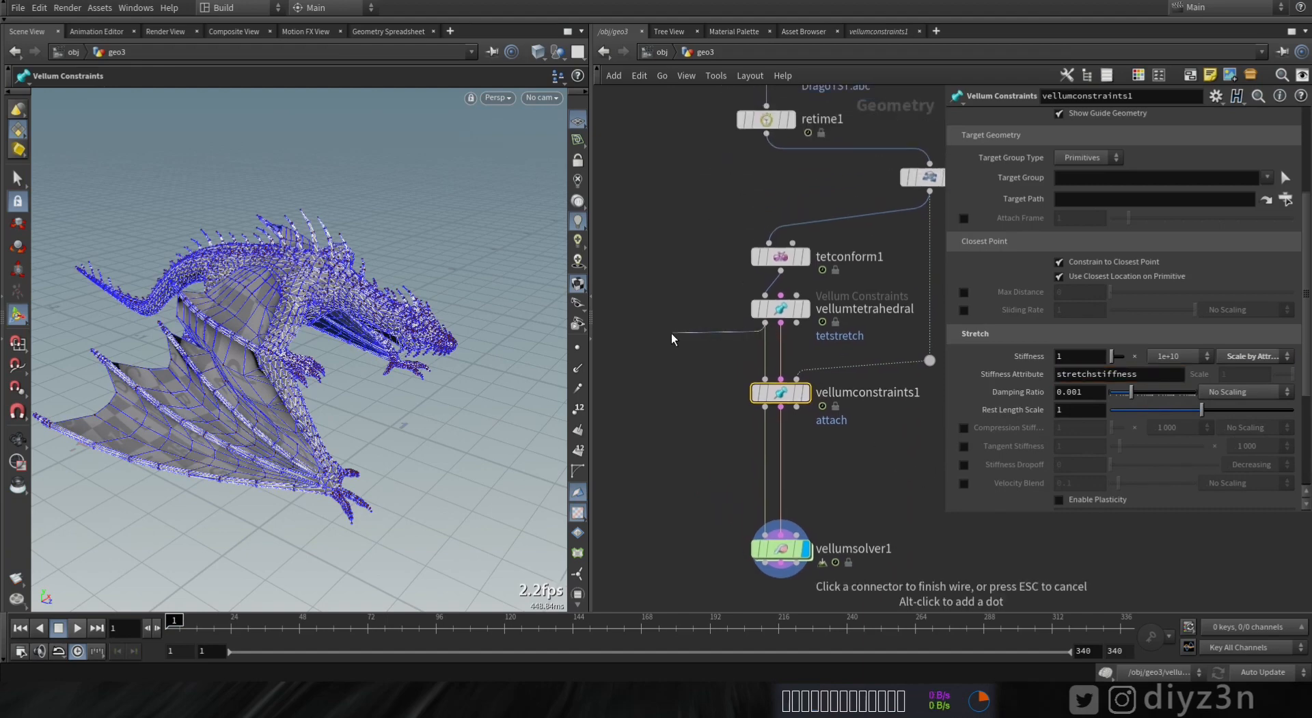
pyautogui.press('Tab')
pyautogui.moveTo(694, 60)
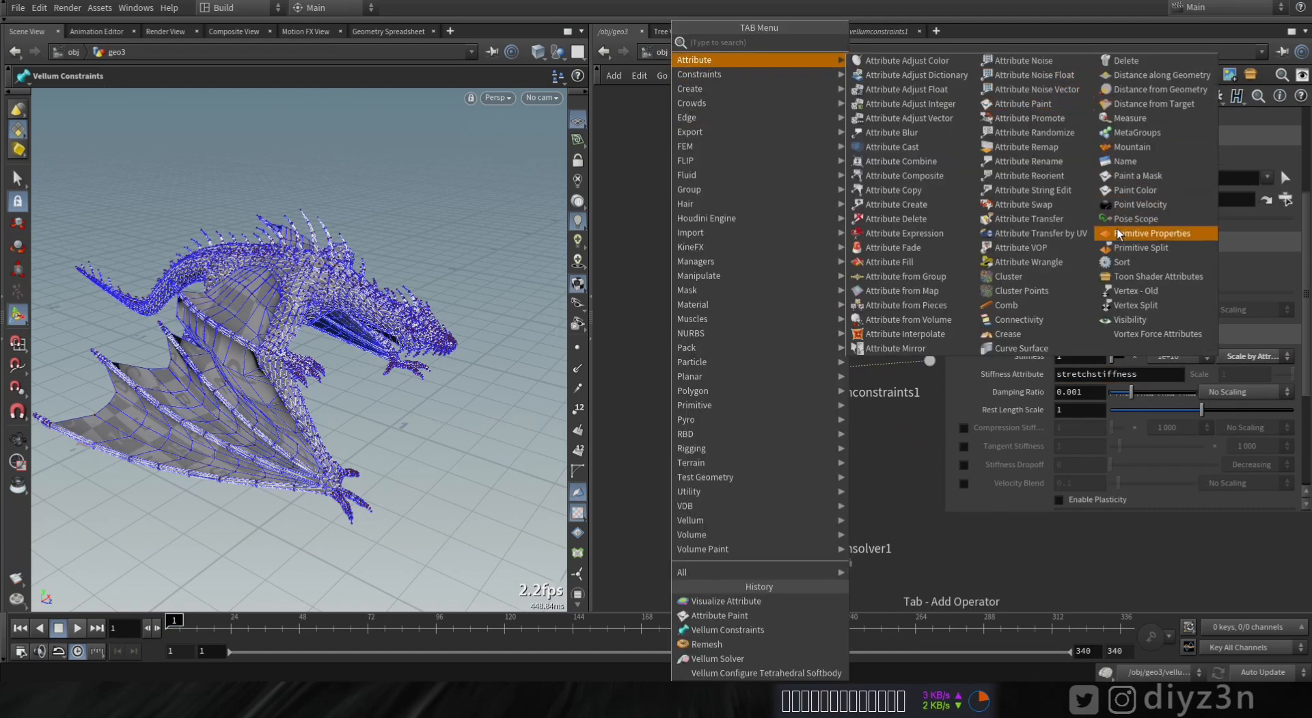
pyautogui.click(1023, 104)
pyautogui.click(656, 348)
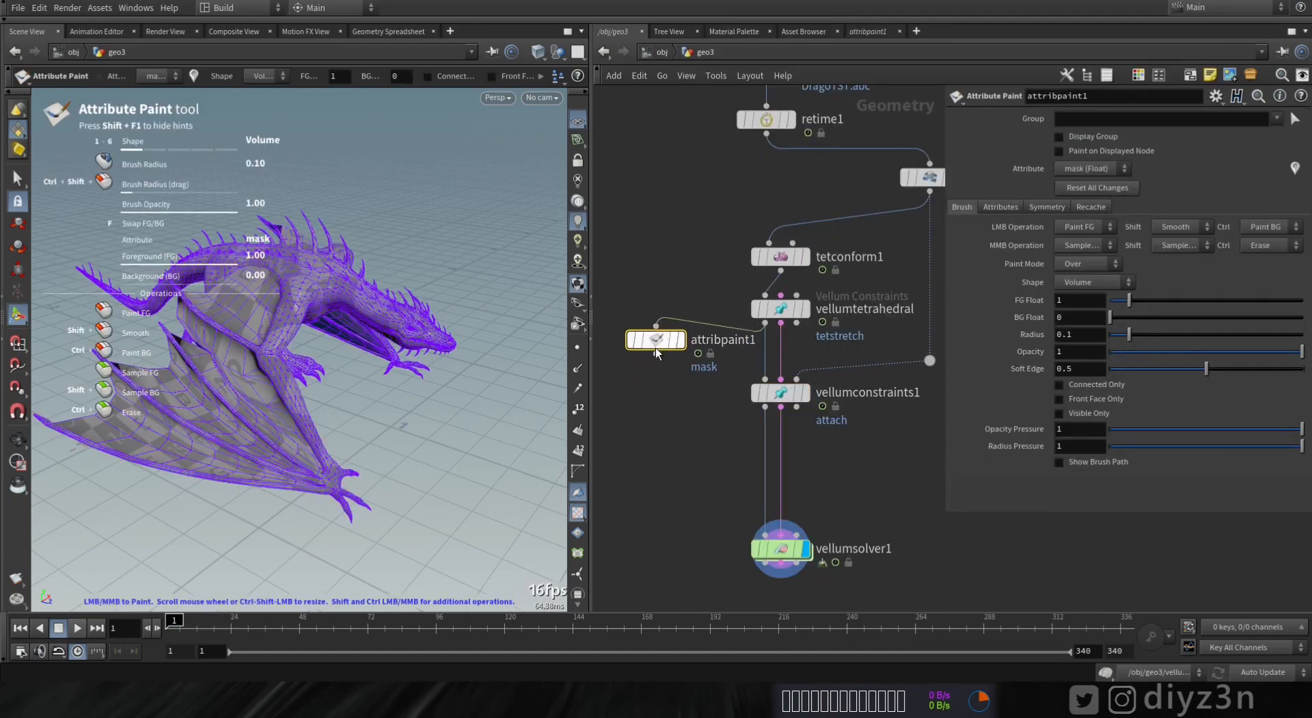
pyautogui.click(765, 378)
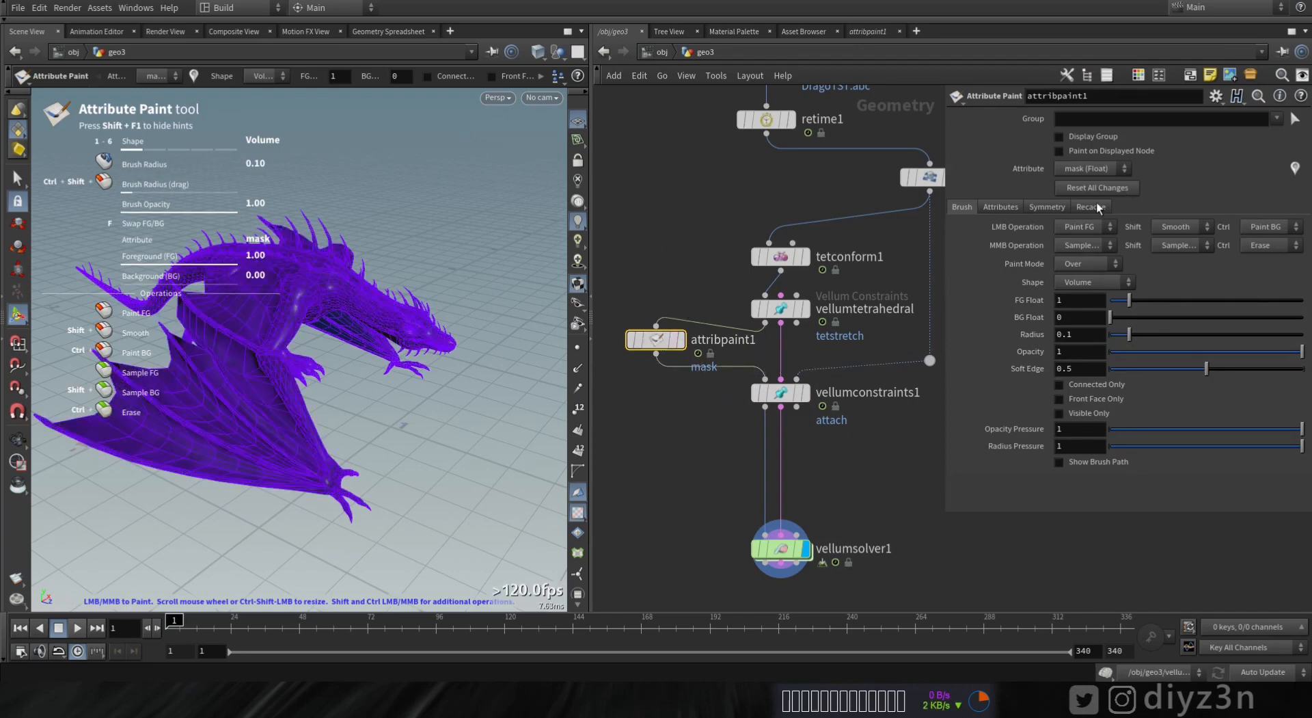
# - Set the attribute name of attribpaint1 to stretchstiffness and return to its brush settings
pyautogui.click(1000, 206)
pyautogui.write('stretchstiffness')
pyautogui.press('Return')
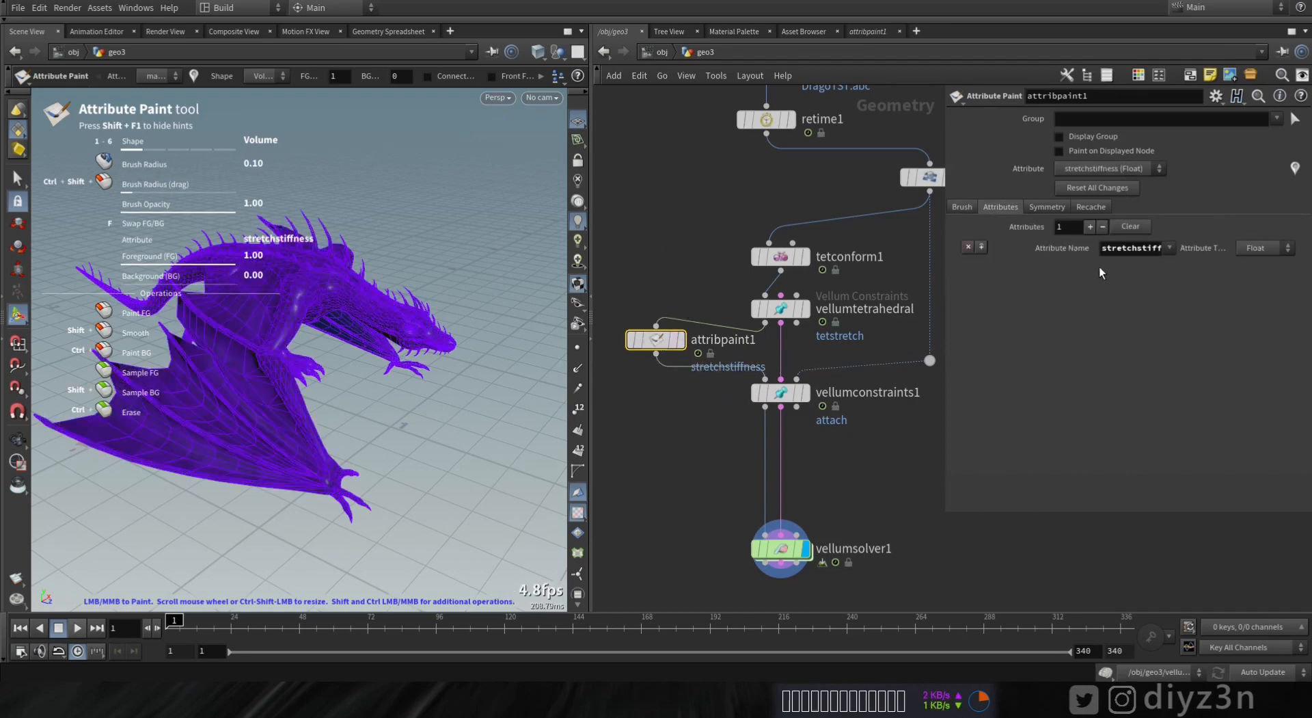
pyautogui.click(961, 207)
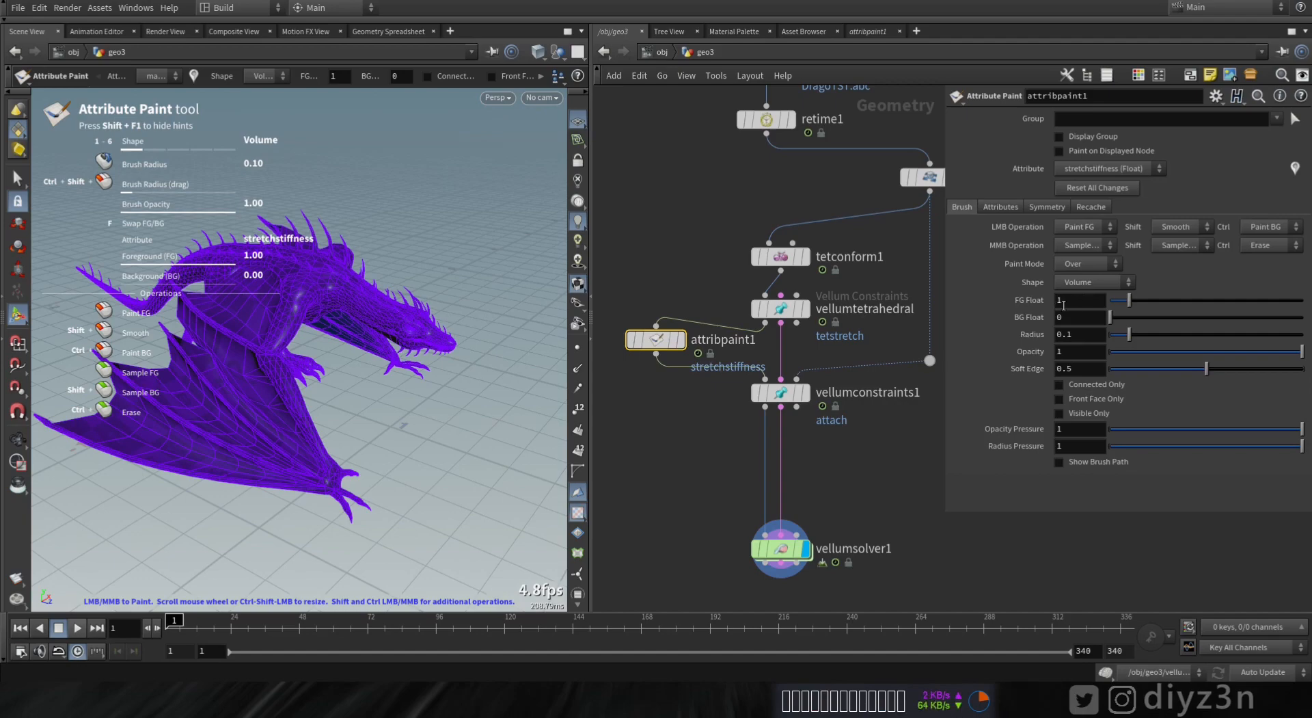
# - Display attribpaint1, set the brush radius to 0.196 and paint stretchstiffness around the dragon's shoulder and upper wing
pyautogui.keyDown('alt'); pyautogui.moveTo(342, 383); pyautogui.dragTo(397, 447); pyautogui.keyUp('alt')
pyautogui.click(680, 339)
pyautogui.keyDown('alt'); pyautogui.moveTo(374, 443); pyautogui.dragTo(393, 365, button='middle'); pyautogui.keyUp('alt')
pyautogui.keyDown('alt'); pyautogui.moveTo(393, 366); pyautogui.dragTo(498, 361, button='right'); pyautogui.keyUp('alt')
pyautogui.keyDown('alt'); pyautogui.moveTo(235, 427); pyautogui.dragTo(260, 458); pyautogui.keyUp('alt')
pyautogui.moveTo(1131, 335); pyautogui.dragTo(1148, 335)
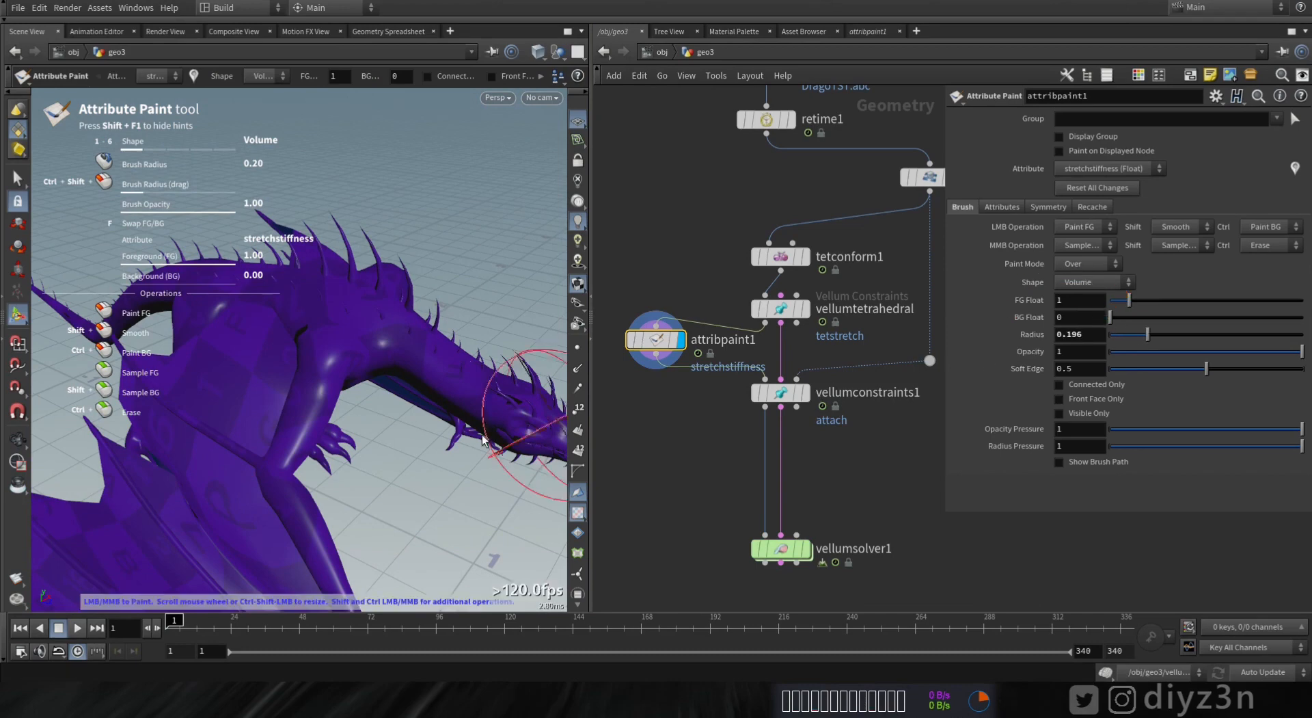
pyautogui.moveTo(274, 453); pyautogui.dragTo(245, 452)
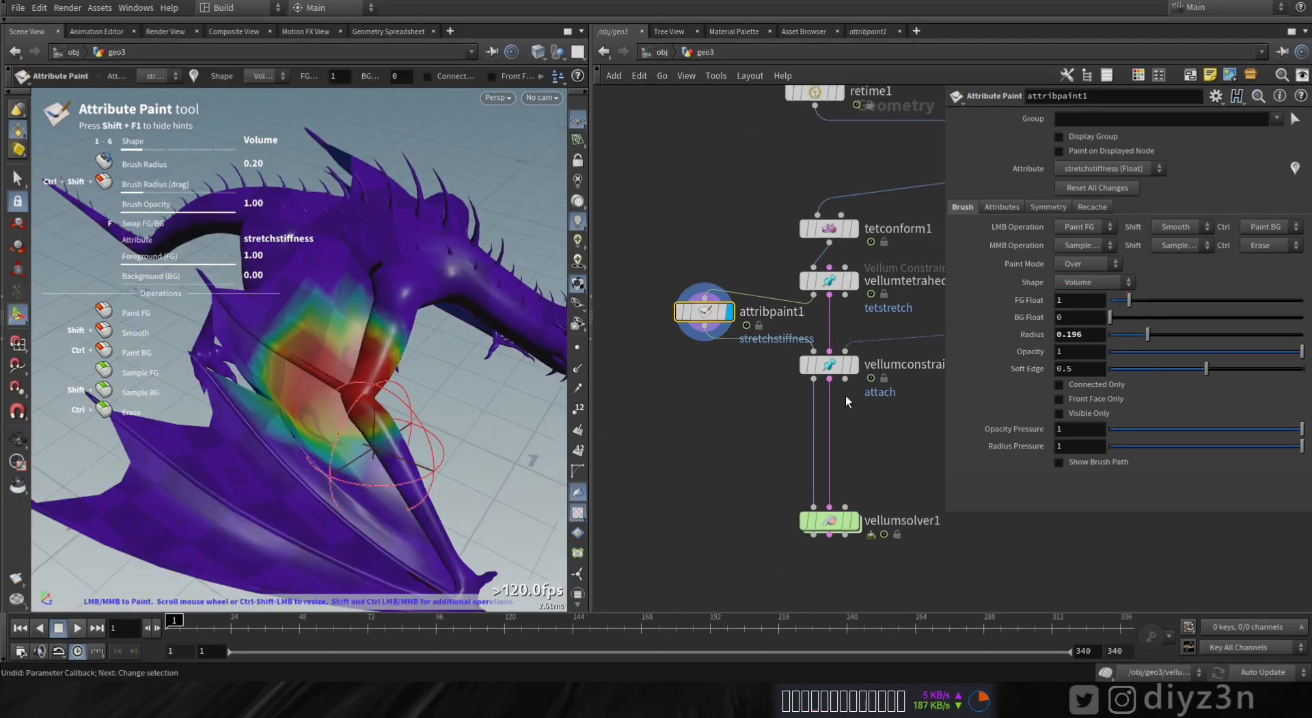
# - Display vellumsolver1, play the simulation with the painted shoulder stiffness and return to the first frame
pyautogui.click(862, 488)
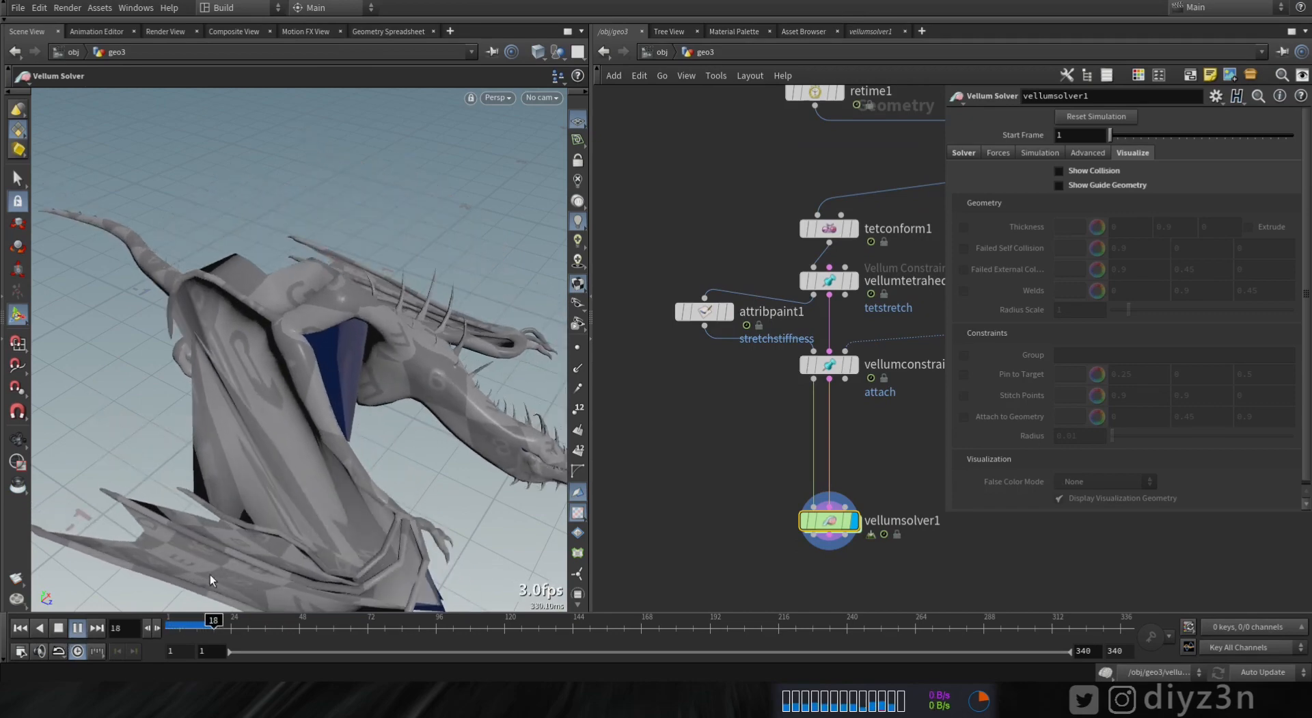
pyautogui.click(59, 629)
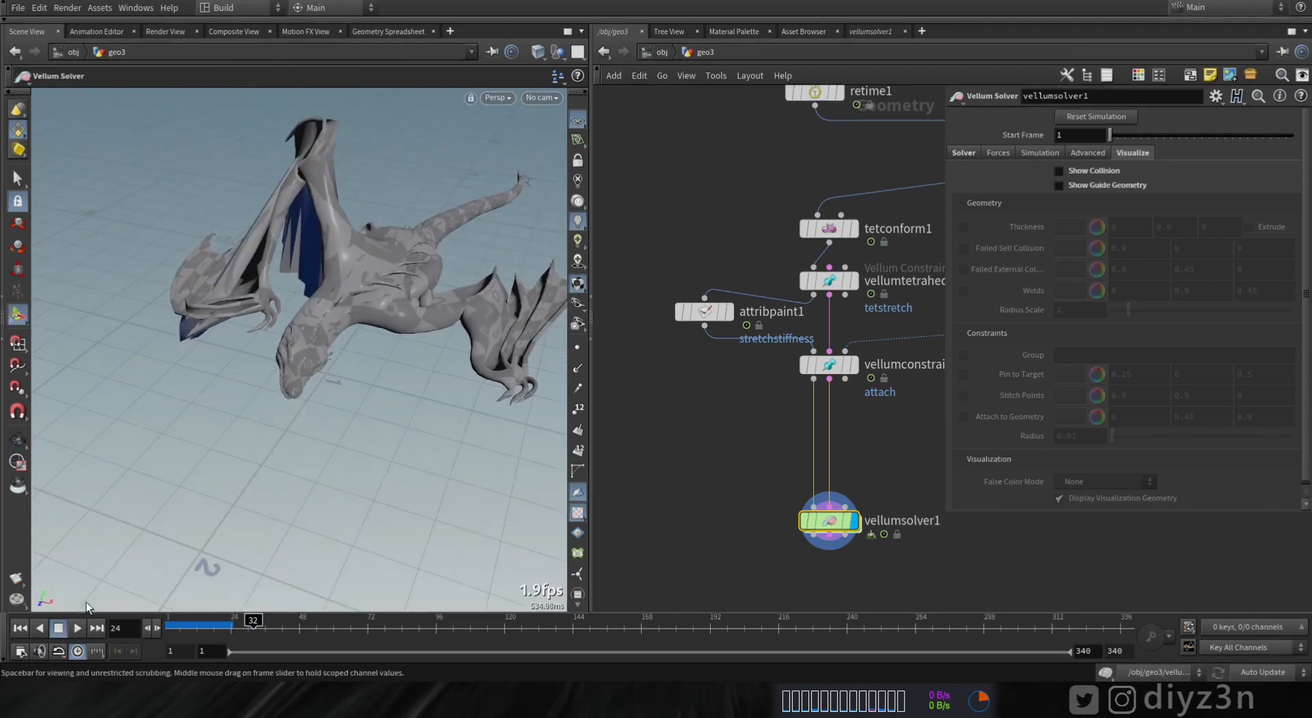
pyautogui.click(22, 627)
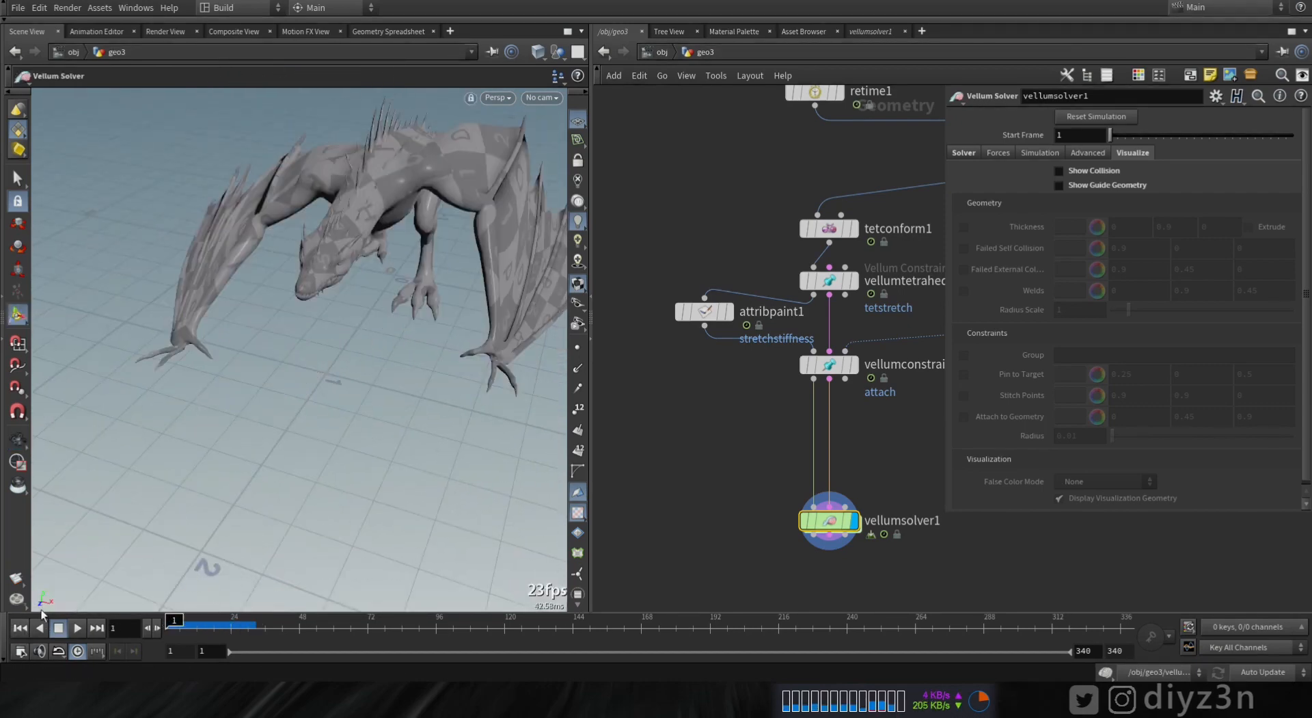
# - Display attribpaint1, set the brush radius to 0.512 and paint stretchstiffness 1 over the dragon's body and wings
pyautogui.keyDown('alt'); pyautogui.moveTo(239, 356); pyautogui.dragTo(335, 335); pyautogui.keyUp('alt')
pyautogui.moveTo(724, 311)
pyautogui.click(737, 279)
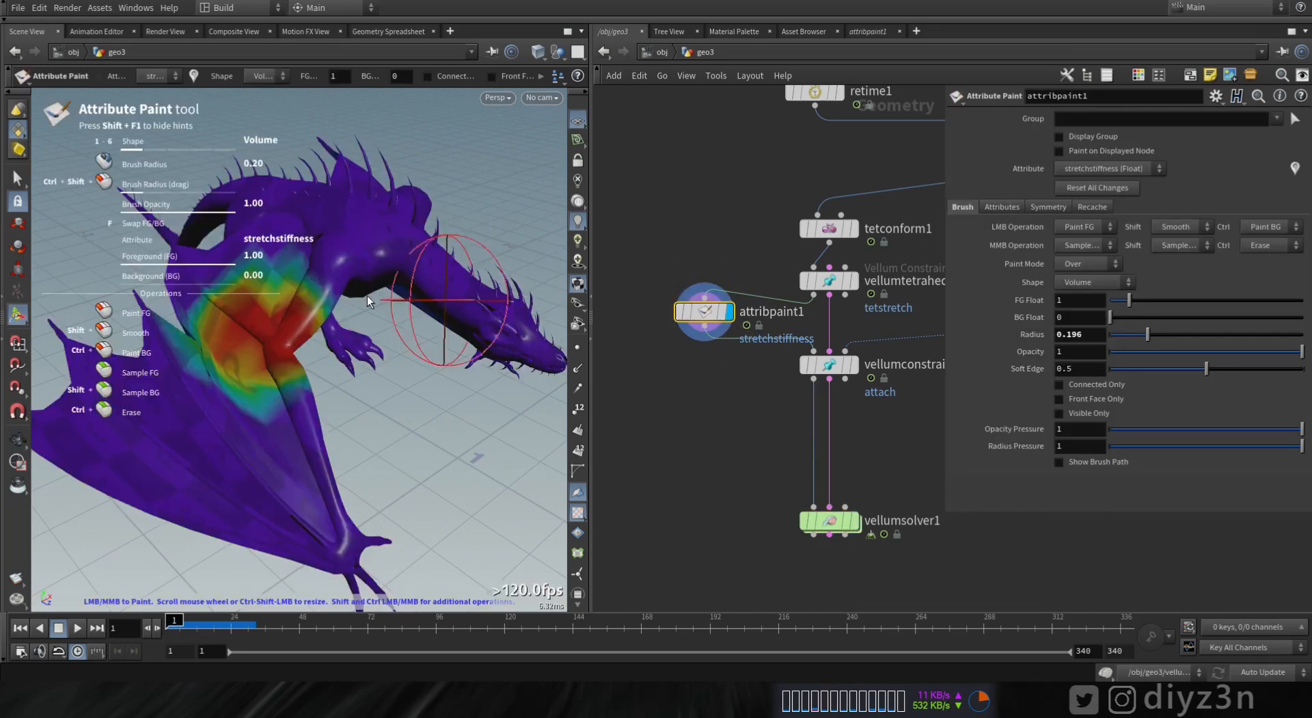
pyautogui.keyDown('alt'); pyautogui.moveTo(367, 296); pyautogui.dragTo(339, 301, button='right'); pyautogui.keyUp('alt')
pyautogui.keyDown('alt'); pyautogui.moveTo(339, 301); pyautogui.dragTo(336, 354, button='middle'); pyautogui.keyUp('alt')
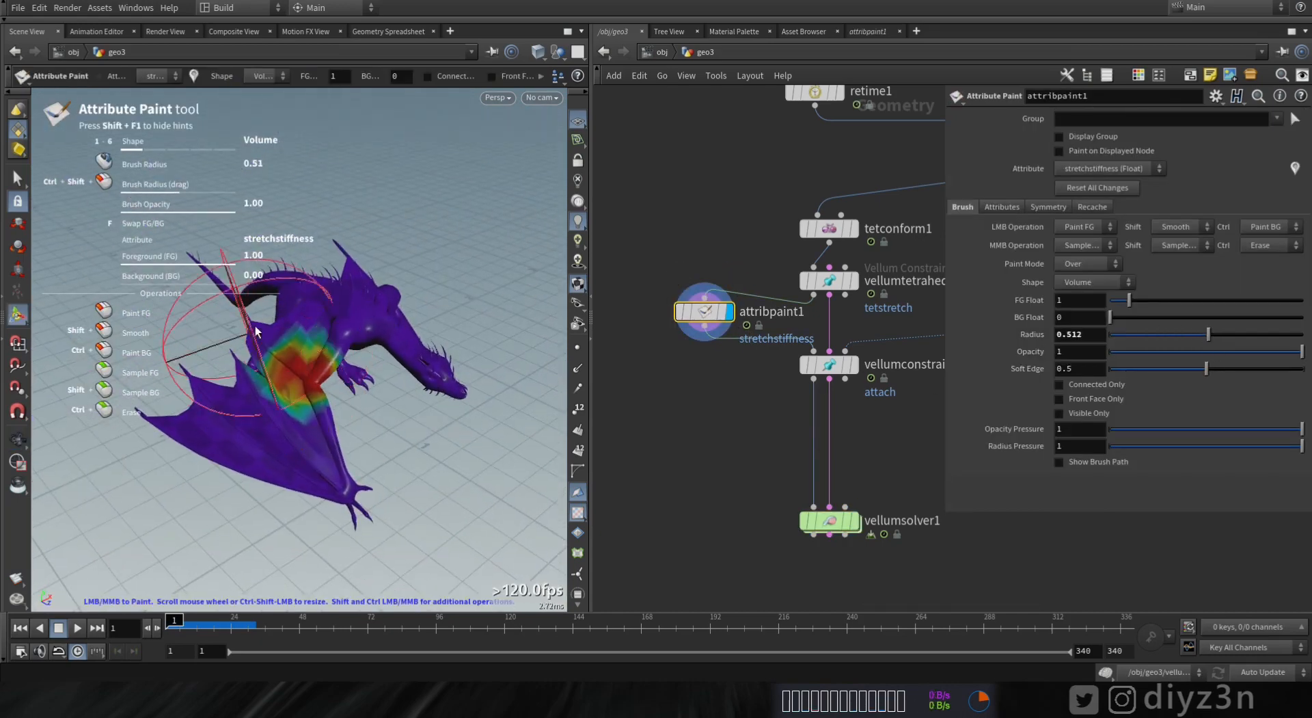
pyautogui.moveTo(255, 326)
pyautogui.mouseDown()
pyautogui.moveTo(205, 260)
pyautogui.moveTo(452, 321)
pyautogui.moveTo(287, 574)
pyautogui.moveTo(395, 516)
pyautogui.moveTo(378, 337)
pyautogui.mouseUp()
pyautogui.keyDown('alt'); pyautogui.moveTo(446, 362); pyautogui.dragTo(260, 382); pyautogui.keyUp('alt')
pyautogui.moveTo(423, 505)
pyautogui.mouseDown()
pyautogui.moveTo(497, 501)
pyautogui.moveTo(315, 420)
pyautogui.moveTo(287, 472)
pyautogui.mouseUp()
pyautogui.moveTo(505, 393); pyautogui.dragTo(326, 276)
# - Paint stretchstiffness 1 along the rest of the tail and check the coverage from other angles
pyautogui.keyDown('alt'); pyautogui.moveTo(478, 300); pyautogui.dragTo(239, 310, button='middle'); pyautogui.keyUp('alt')
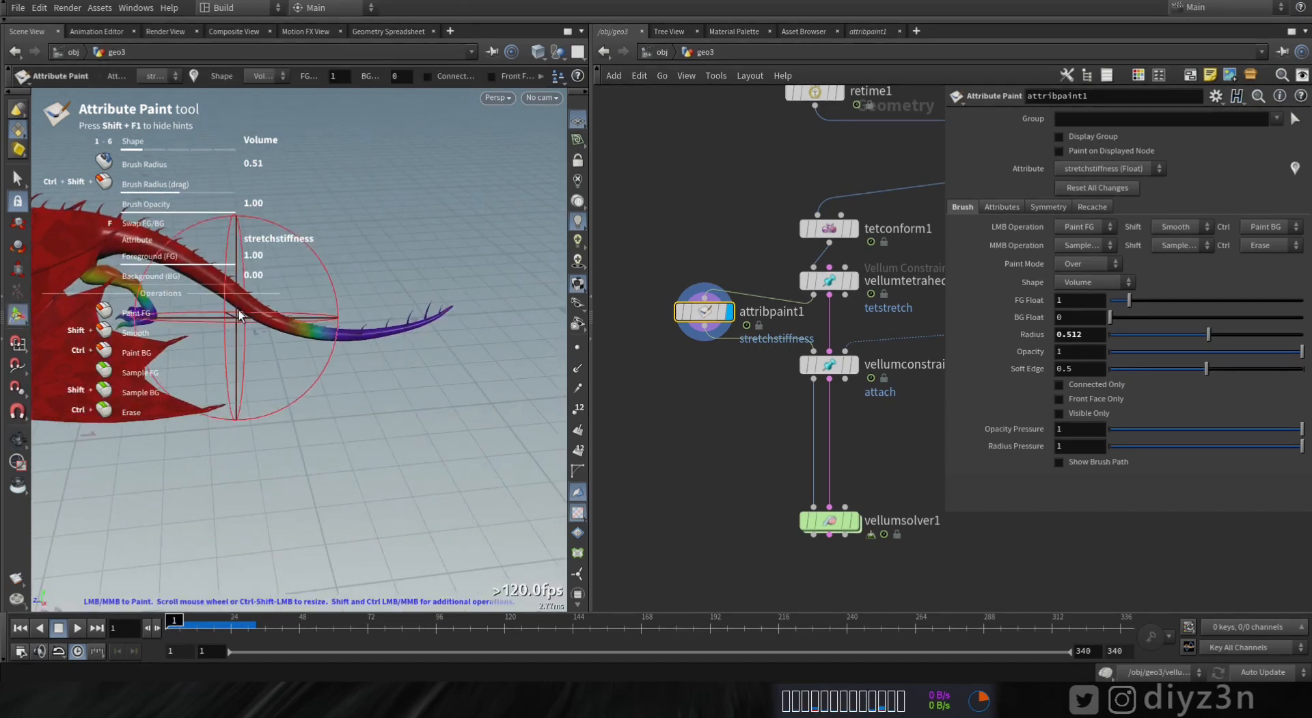
pyautogui.moveTo(239, 310); pyautogui.dragTo(288, 357)
pyautogui.keyDown('alt'); pyautogui.moveTo(342, 437); pyautogui.dragTo(292, 351); pyautogui.keyUp('alt')
pyautogui.press('Return')
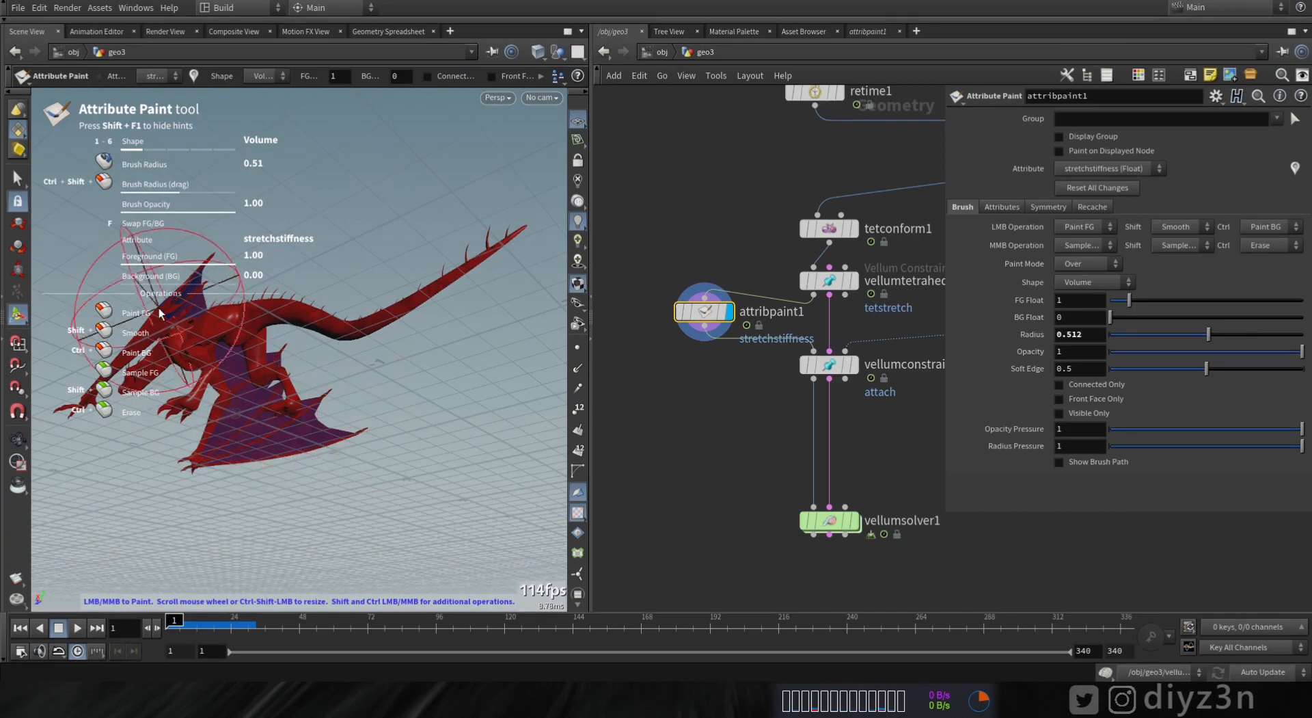
pyautogui.moveTo(159, 313)
pyautogui.keyDown('alt'); pyautogui.mouseDown()
pyautogui.moveTo(460, 434)
pyautogui.moveTo(642, 383)
pyautogui.moveTo(404, 455)
pyautogui.moveTo(396, 409)
pyautogui.mouseUp(); pyautogui.keyUp('alt')
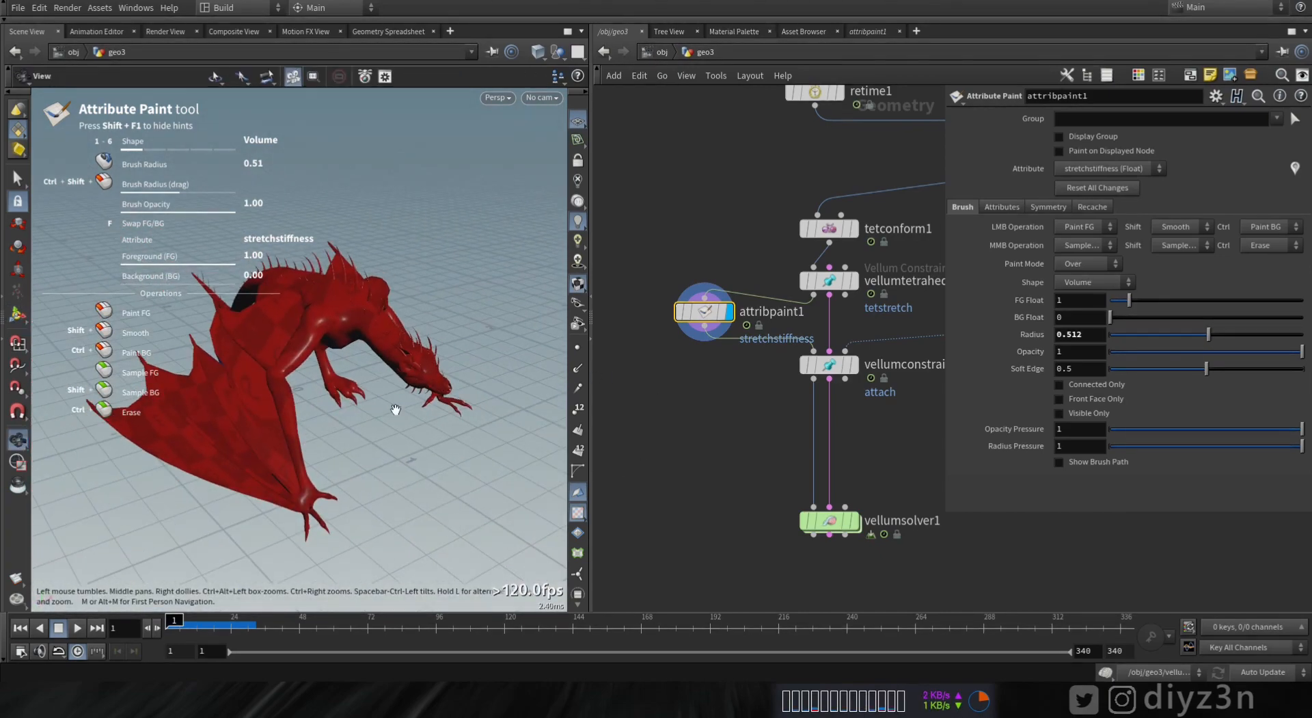
# - Display vellumsolver1 and play the simulation with the fully painted dragon, viewing the head and chest up close
pyautogui.click(854, 520)
pyautogui.click(833, 521)
pyautogui.click(79, 630)
pyautogui.keyDown('alt'); pyautogui.moveTo(273, 328); pyautogui.dragTo(326, 386, button='right'); pyautogui.keyUp('alt')
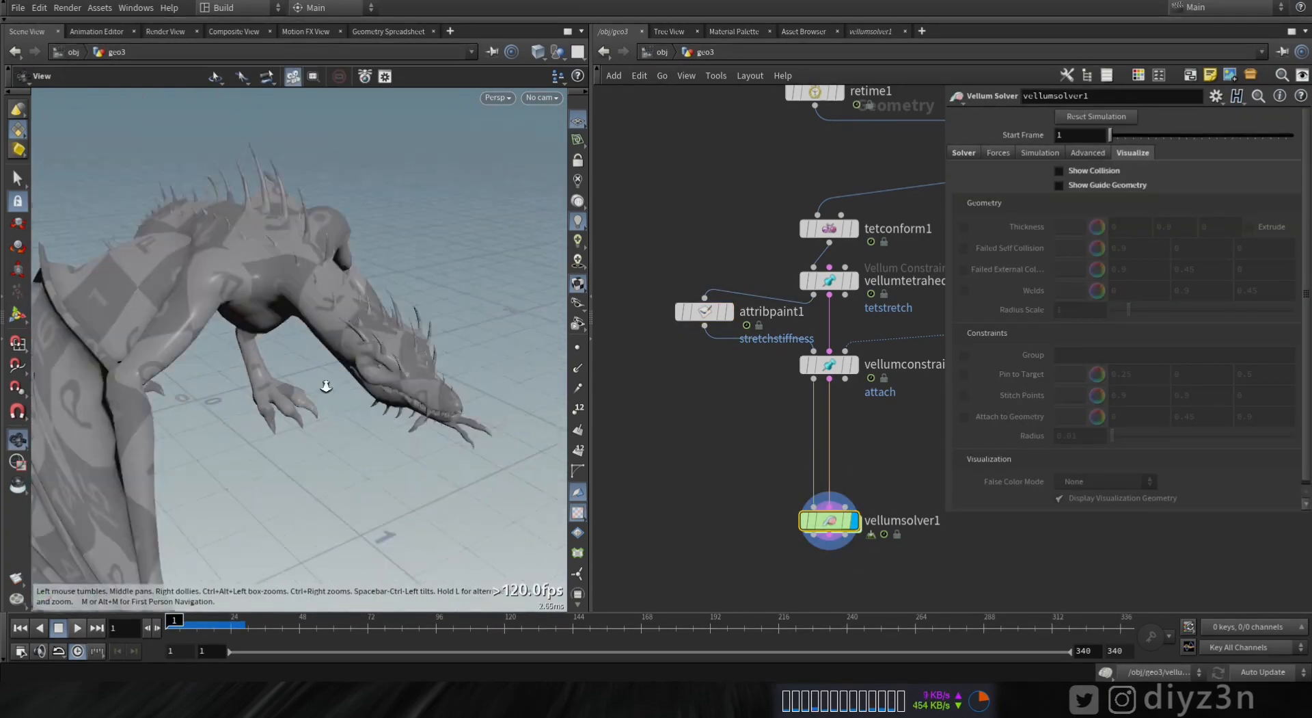
pyautogui.keyDown('alt'); pyautogui.moveTo(326, 386); pyautogui.dragTo(357, 401); pyautogui.keyUp('alt')
# - Display attribpaint1, set the brush radius to 0.278 and paint the background value 0 over the dragon's head
pyautogui.click(729, 312)
pyautogui.click(705, 312)
pyautogui.moveTo(1216, 335); pyautogui.dragTo(1163, 334)
pyautogui.moveTo(403, 376)
pyautogui.keyDown('alt'); pyautogui.mouseDown()
pyautogui.moveTo(430, 388)
pyautogui.moveTo(318, 384)
pyautogui.mouseUp(); pyautogui.keyUp('alt')
pyautogui.keyDown('alt'); pyautogui.moveTo(447, 406); pyautogui.dragTo(296, 405); pyautogui.keyUp('alt')
pyautogui.keyDown('ctrl'); pyautogui.moveTo(296, 405); pyautogui.dragTo(239, 371); pyautogui.keyUp('ctrl')
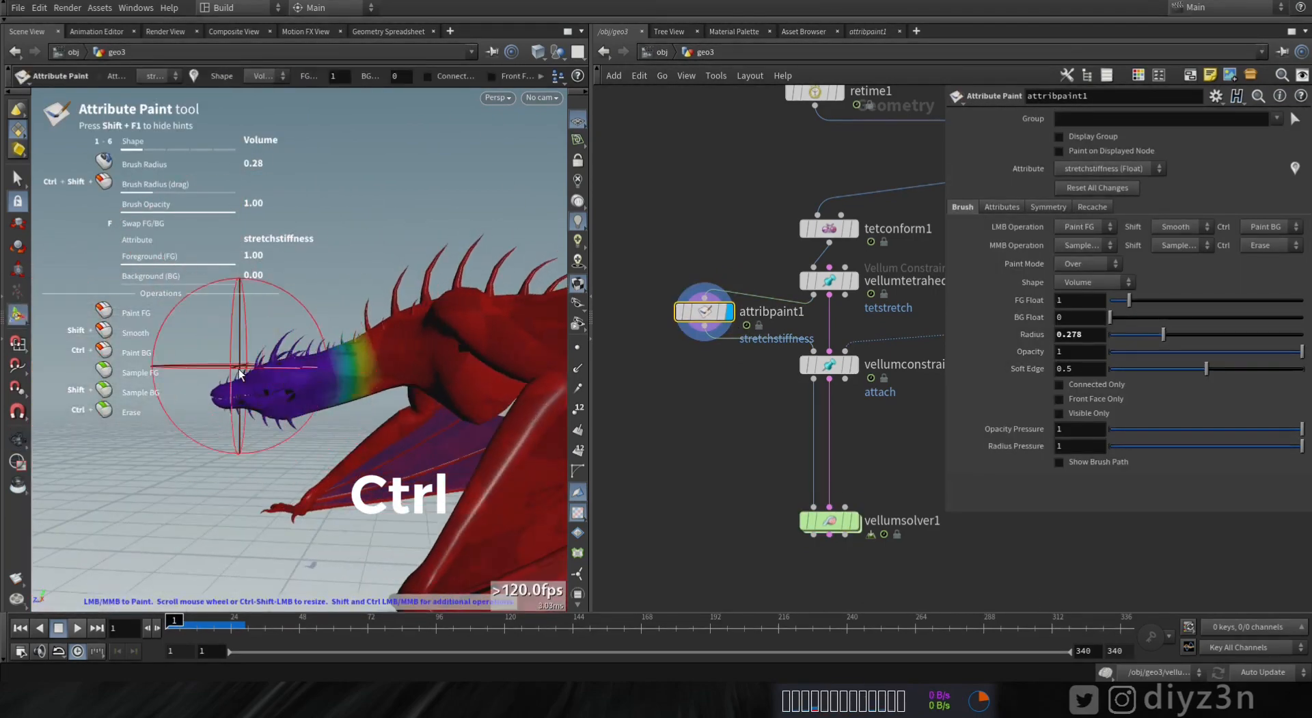
# - Display vellumsolver1 and play the simulation to examine how the loosened head moves
pyautogui.click(854, 520)
pyautogui.click(829, 520)
pyautogui.click(69, 627)
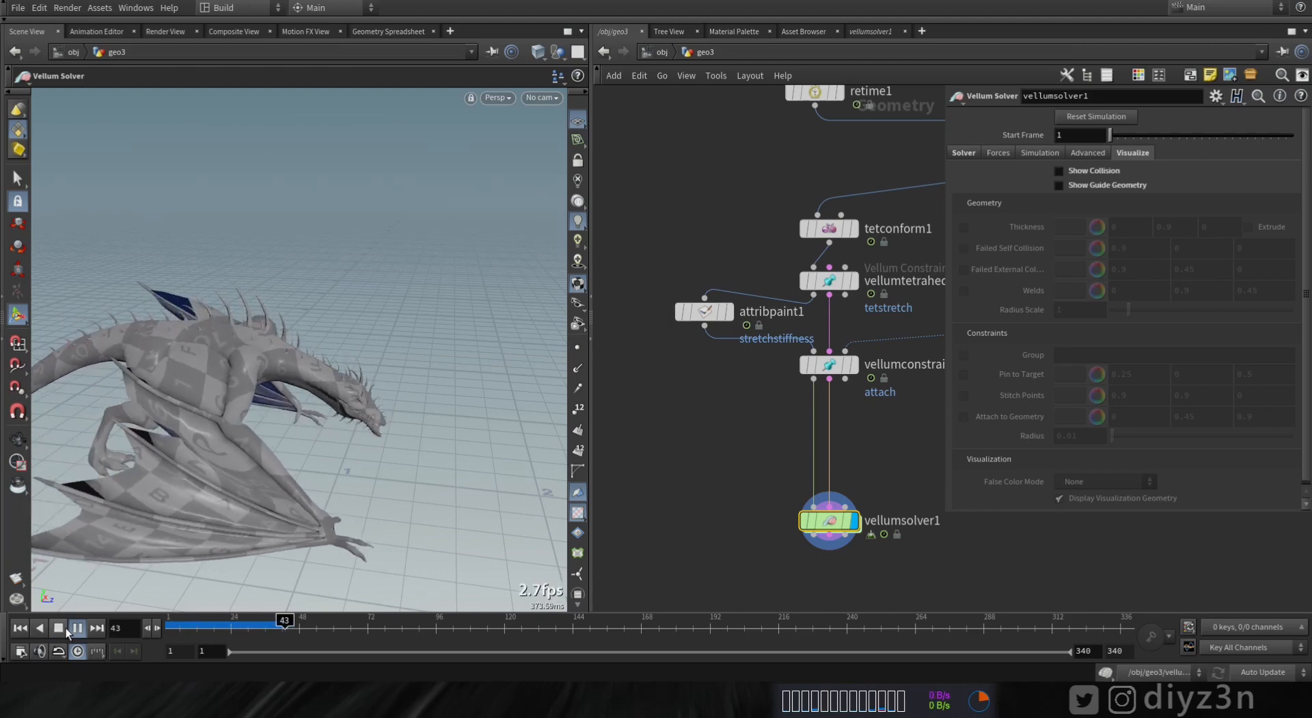
pyautogui.click(58, 629)
pyautogui.click(71, 630)
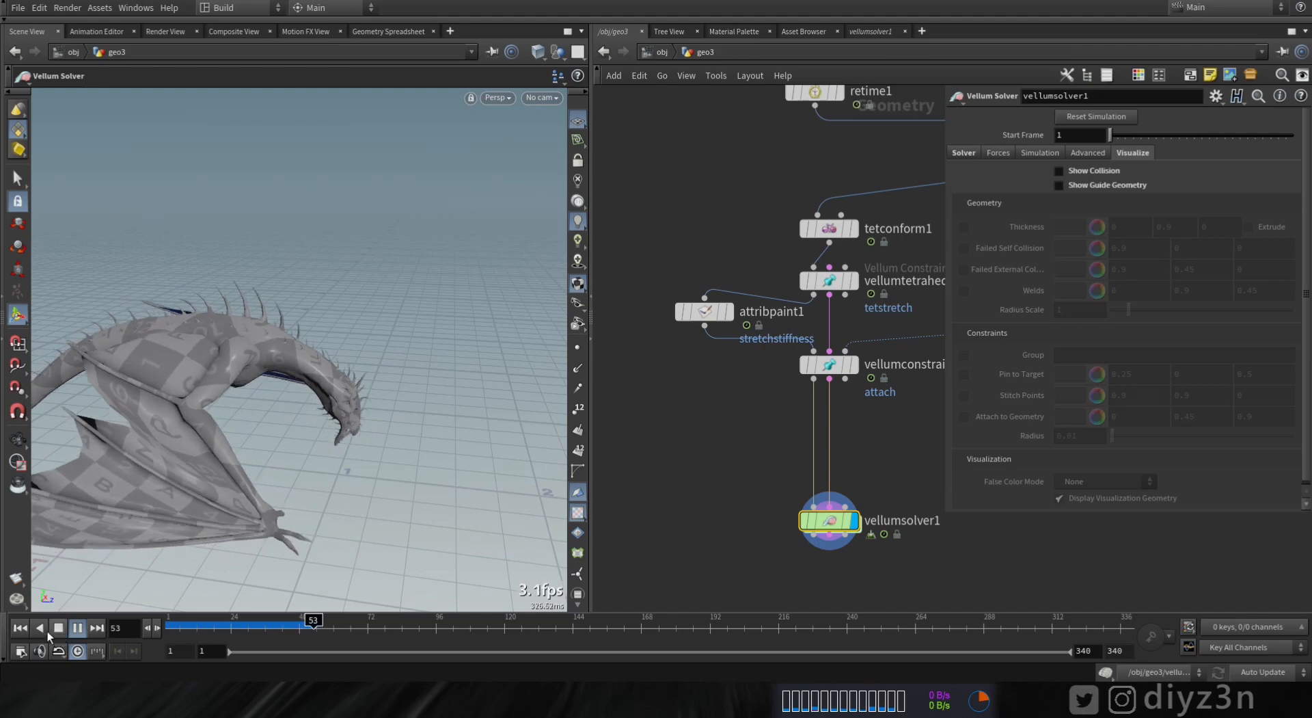
pyautogui.click(58, 627)
# - Display attribpaint1 and paint the dragon's head and neck with the foreground stretchstiffness value 1
pyautogui.click(691, 311)
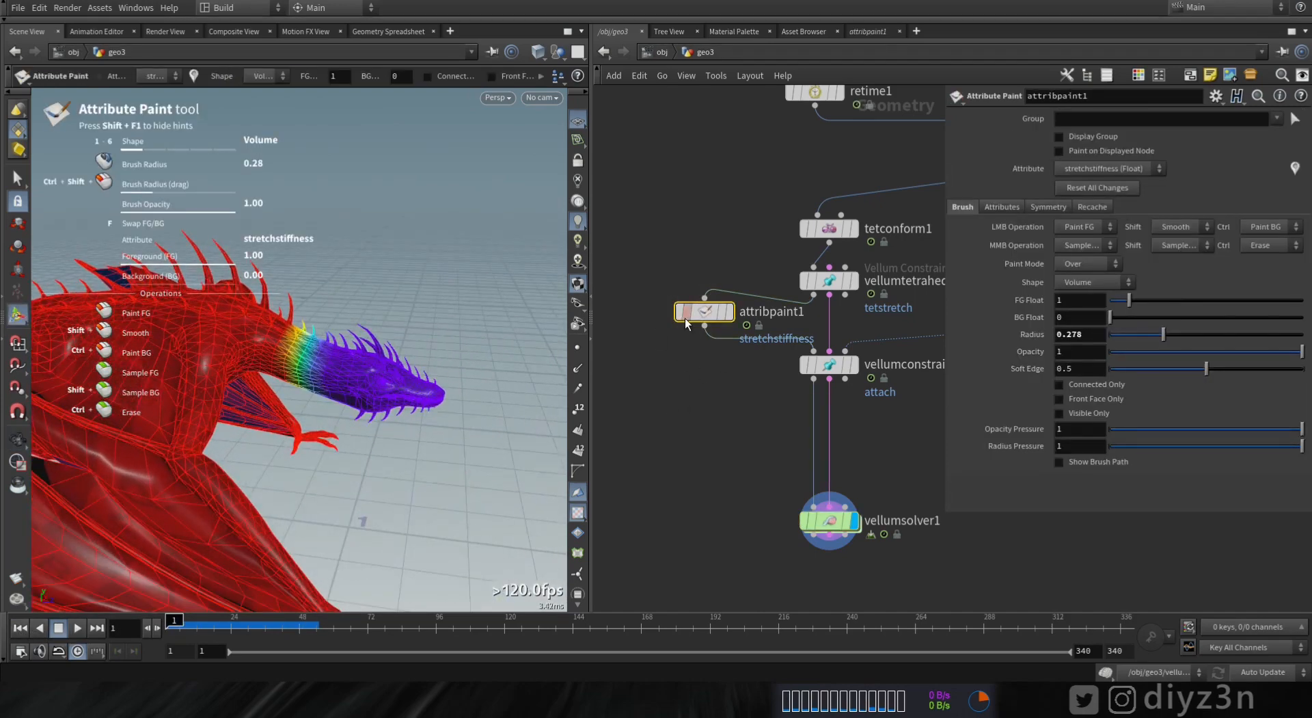
pyautogui.click(744, 278)
pyautogui.moveTo(417, 399); pyautogui.dragTo(301, 362)
pyautogui.moveTo(274, 400)
pyautogui.keyDown('alt'); pyautogui.mouseDown()
pyautogui.moveTo(437, 420)
pyautogui.moveTo(539, 469)
pyautogui.moveTo(495, 442)
pyautogui.moveTo(197, 408)
pyautogui.moveTo(263, 412)
pyautogui.mouseUp(); pyautogui.keyUp('alt')
# - Set the brush radius to 0.149 and paint the background value 0 over the wing membrane between the bones
pyautogui.moveTo(386, 220); pyautogui.dragTo(333, 399)
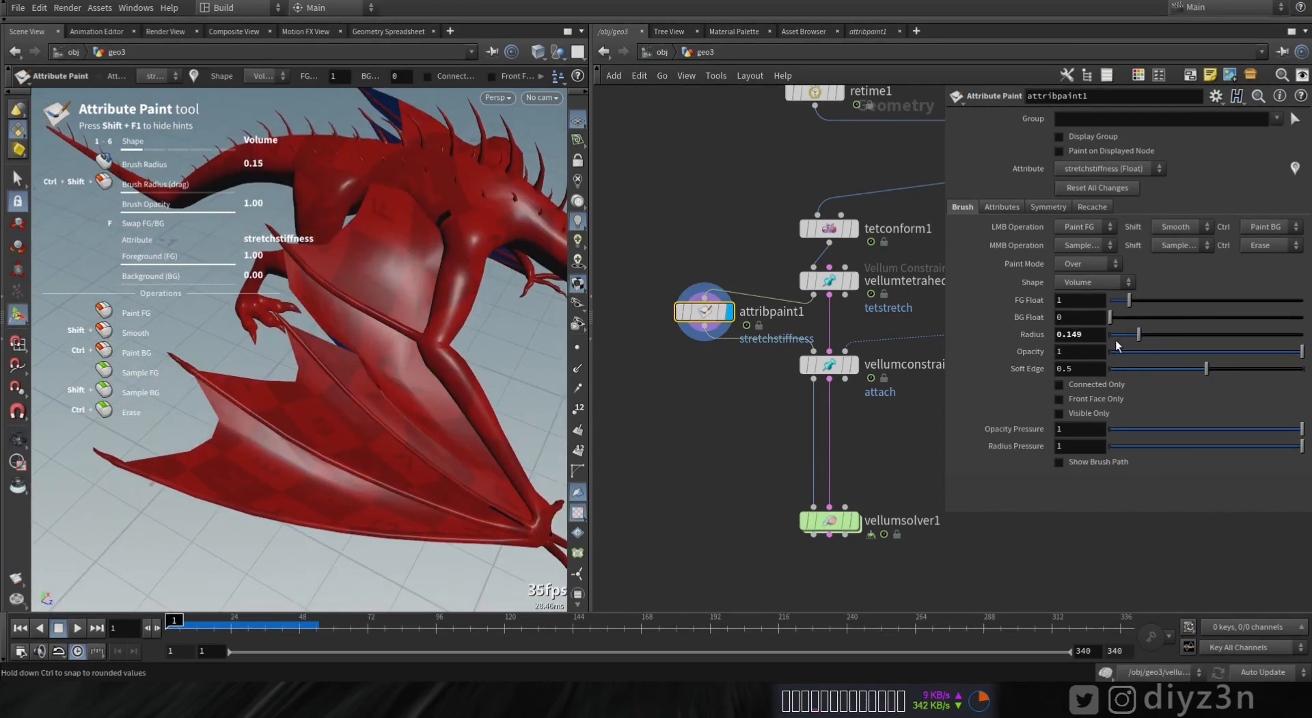
pyautogui.moveTo(433, 438)
pyautogui.mouseDown()
pyautogui.moveTo(287, 348)
pyautogui.moveTo(351, 519)
pyautogui.moveTo(362, 301)
pyautogui.moveTo(318, 455)
pyautogui.moveTo(247, 439)
pyautogui.moveTo(366, 429)
pyautogui.moveTo(328, 328)
pyautogui.mouseUp()
pyautogui.keyDown('alt'); pyautogui.moveTo(328, 328); pyautogui.dragTo(393, 438, button='right'); pyautogui.keyUp('alt')
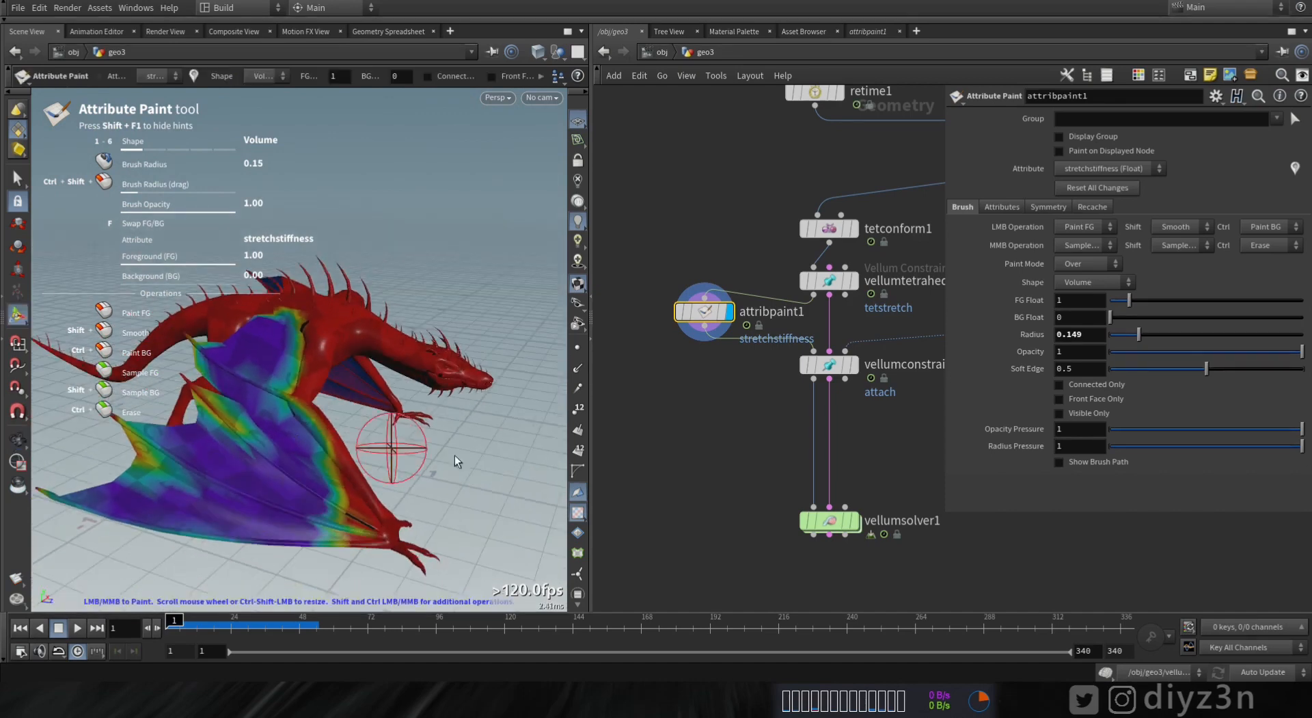
# - Display vellumsolver1, play the simulation with the loosened wing membrane, stop it and inspect the wing from above
pyautogui.click(859, 490)
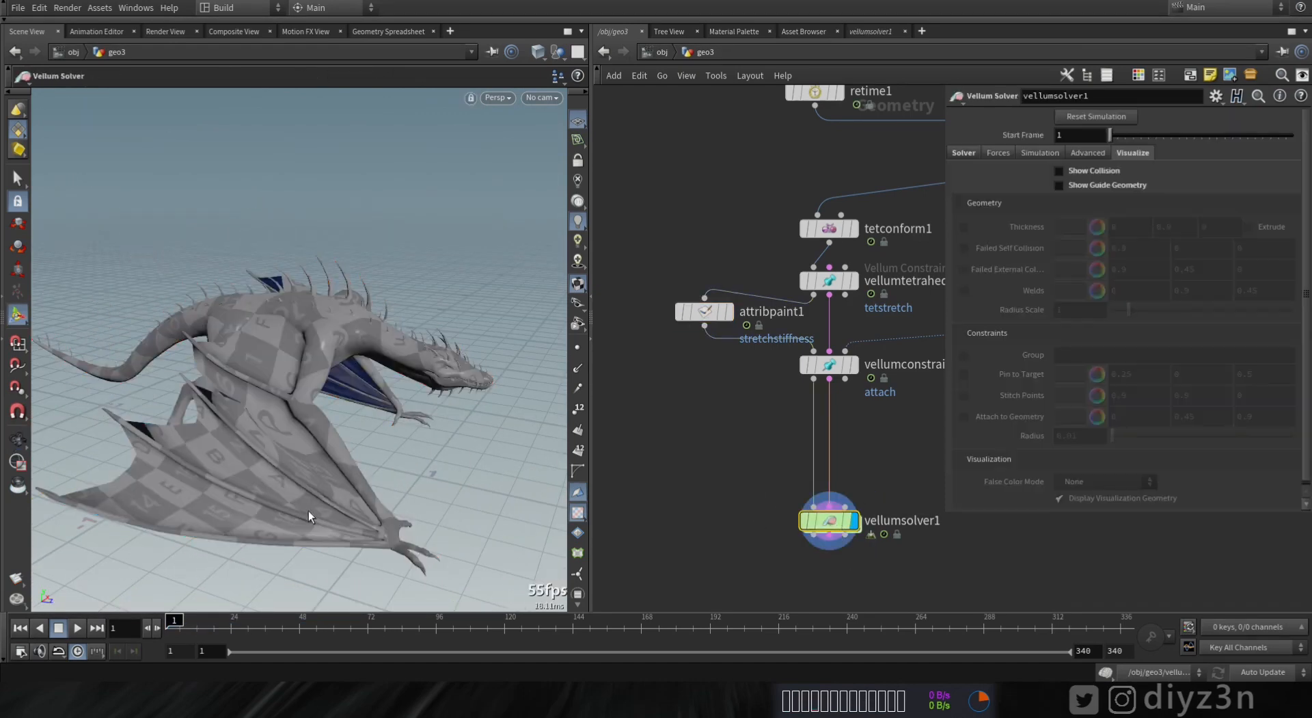
pyautogui.click(80, 633)
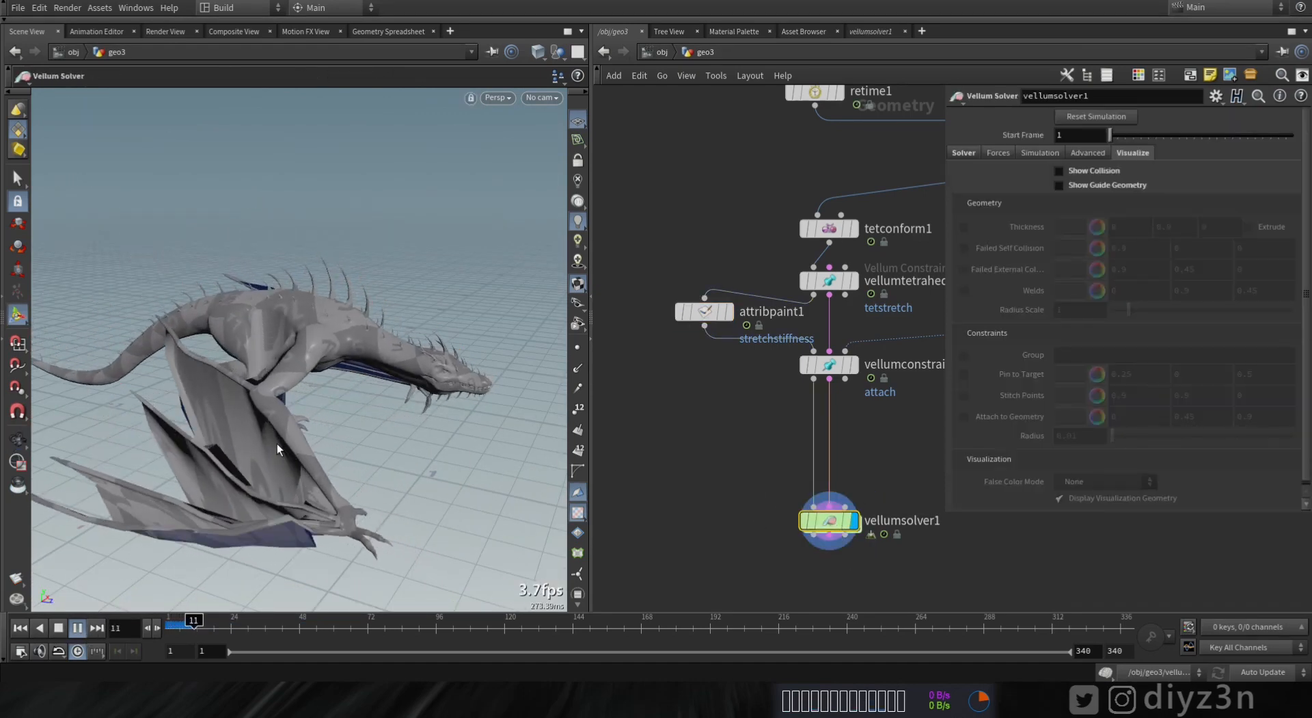
pyautogui.click(59, 630)
pyautogui.keyDown('alt'); pyautogui.moveTo(306, 372); pyautogui.dragTo(262, 417); pyautogui.keyUp('alt')
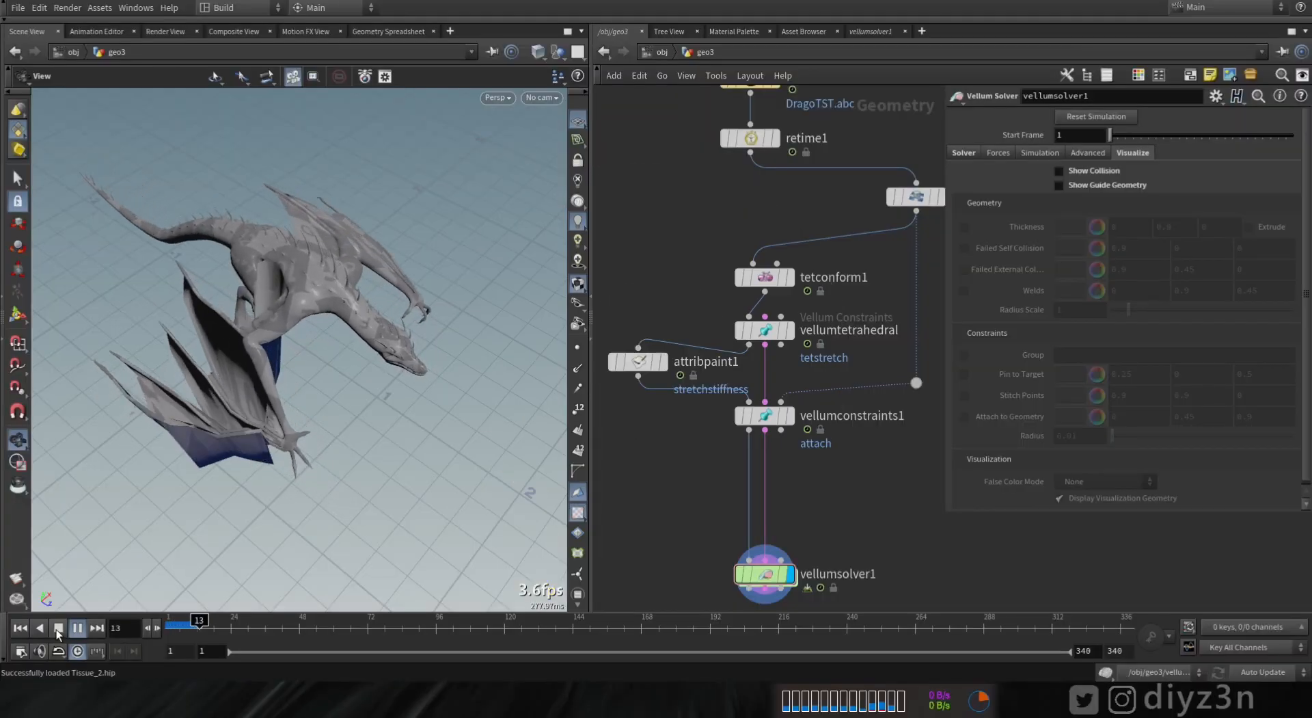
# - Stop the playback and display vellumtetrahedral to examine its tetrahedral guide geometry over the dragon's body and wing
pyautogui.click(58, 632)
pyautogui.keyDown('alt'); pyautogui.moveTo(301, 404); pyautogui.dragTo(402, 380); pyautogui.keyUp('alt')
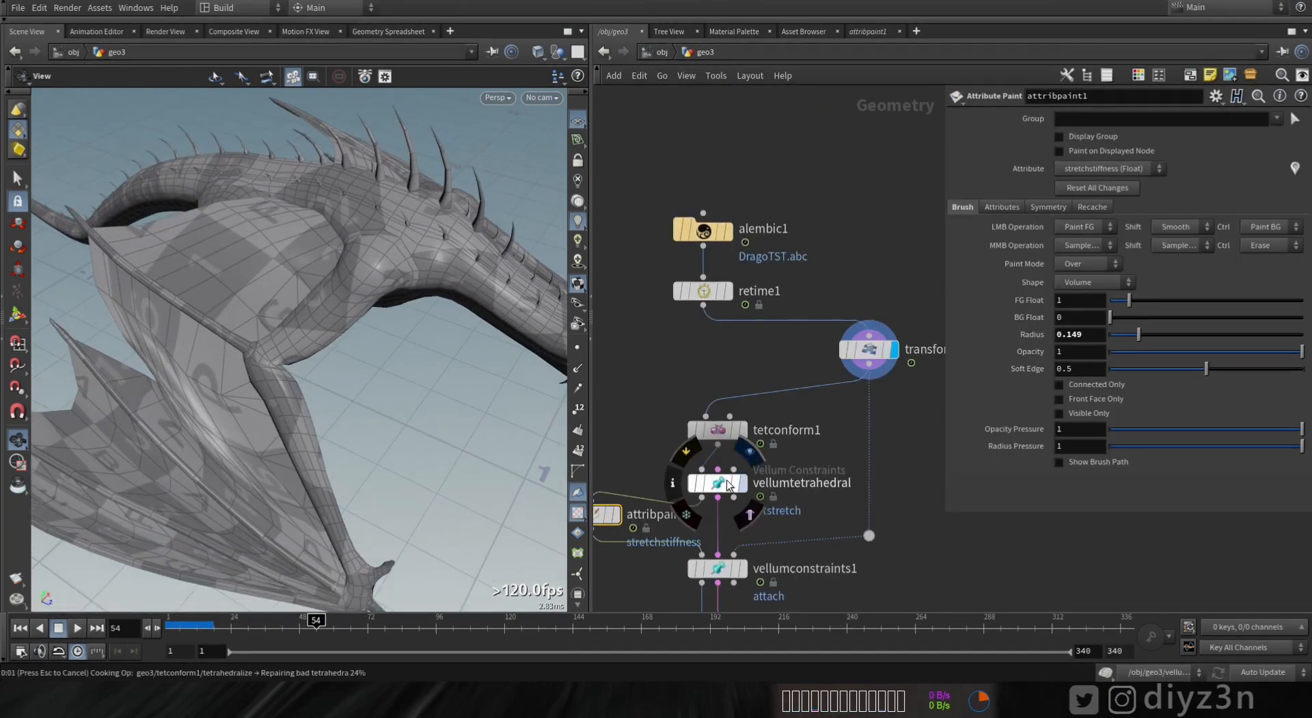
pyautogui.click(724, 483)
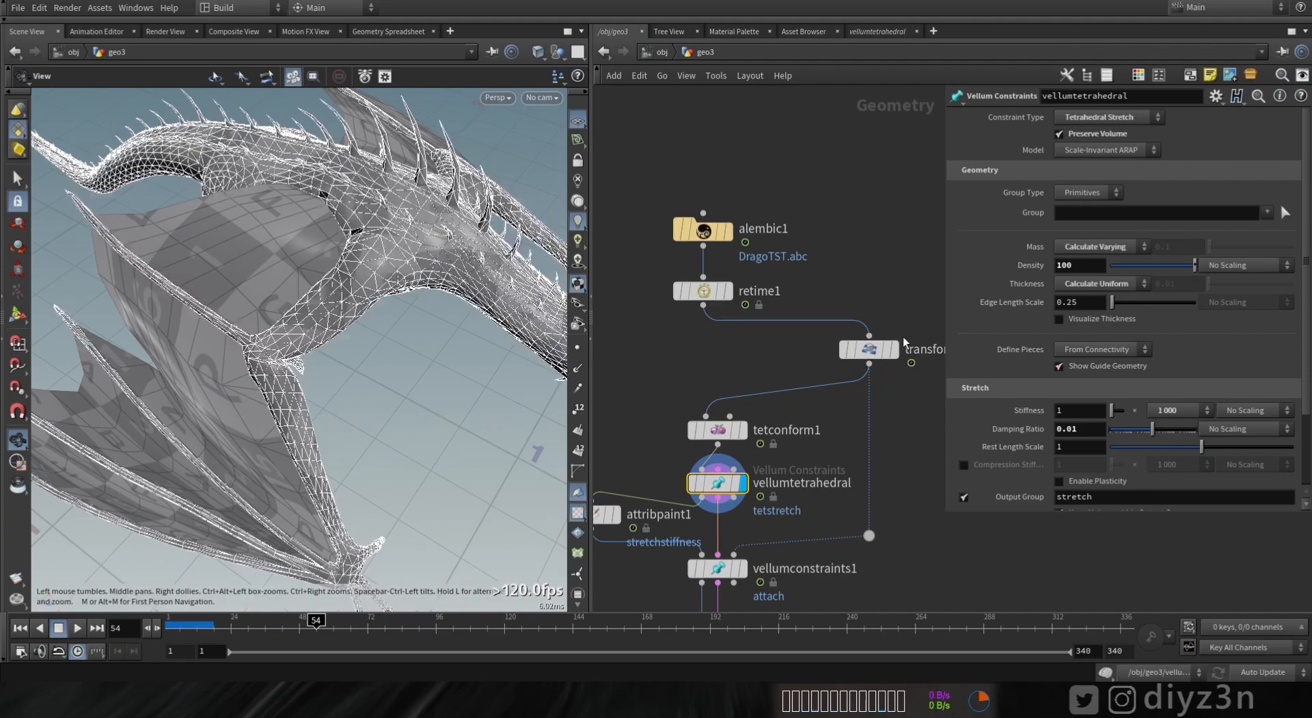
pyautogui.click(1083, 367)
pyautogui.scroll(-5, 352, 278)
pyautogui.moveTo(353, 279); pyautogui.dragTo(288, 264)
# - Add a VDB from Polygons node below retime1 and move transform1 up to make room in the network
pyautogui.moveTo(635, 191); pyautogui.dragTo(746, 193)
pyautogui.moveTo(717, 304); pyautogui.dragTo(749, 298, button='middle')
pyautogui.click(732, 264)
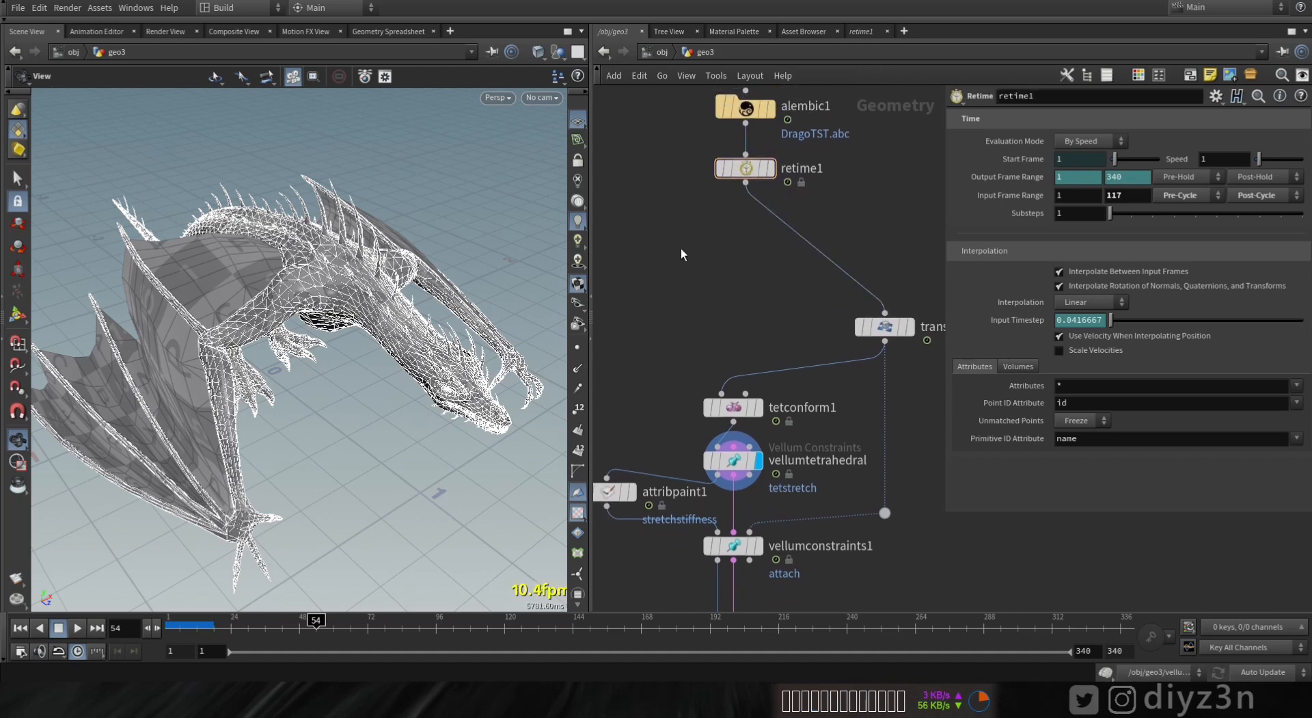
pyautogui.press('Tab')
pyautogui.moveTo(681, 248)
pyautogui.click(866, 68)
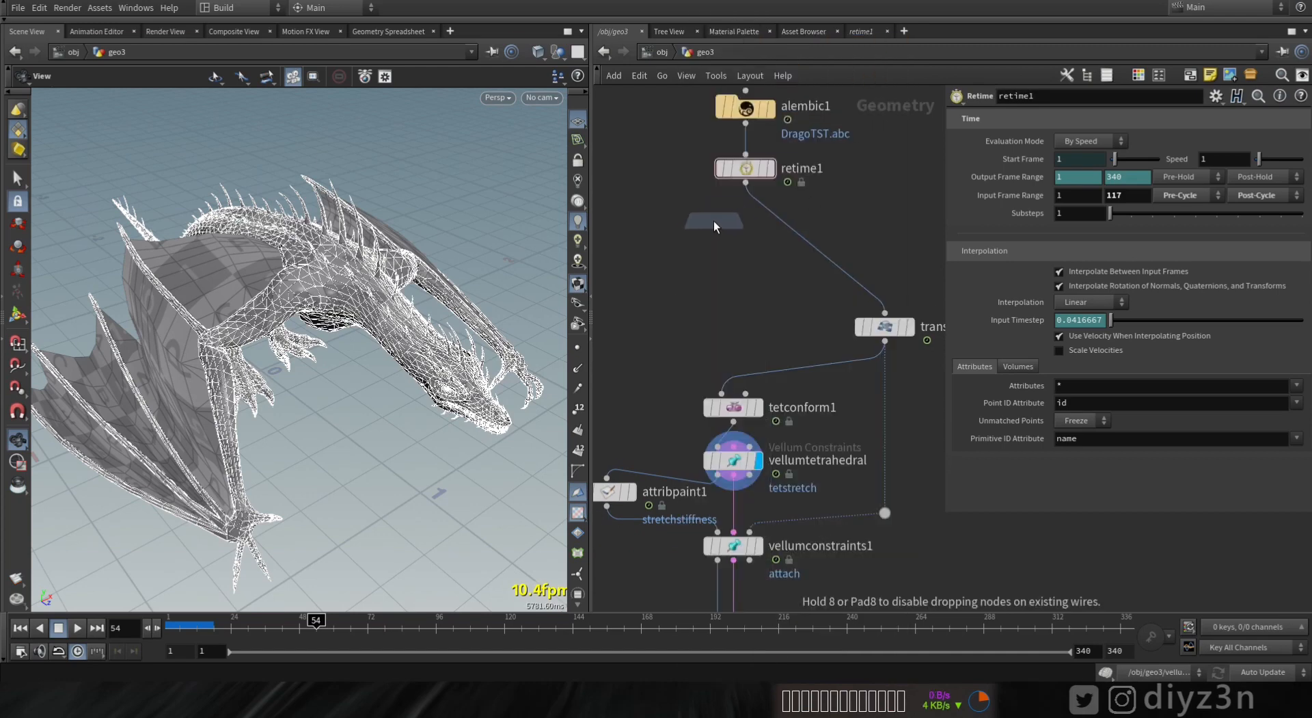
pyautogui.click(712, 252)
pyautogui.moveTo(885, 327); pyautogui.dragTo(882, 229)
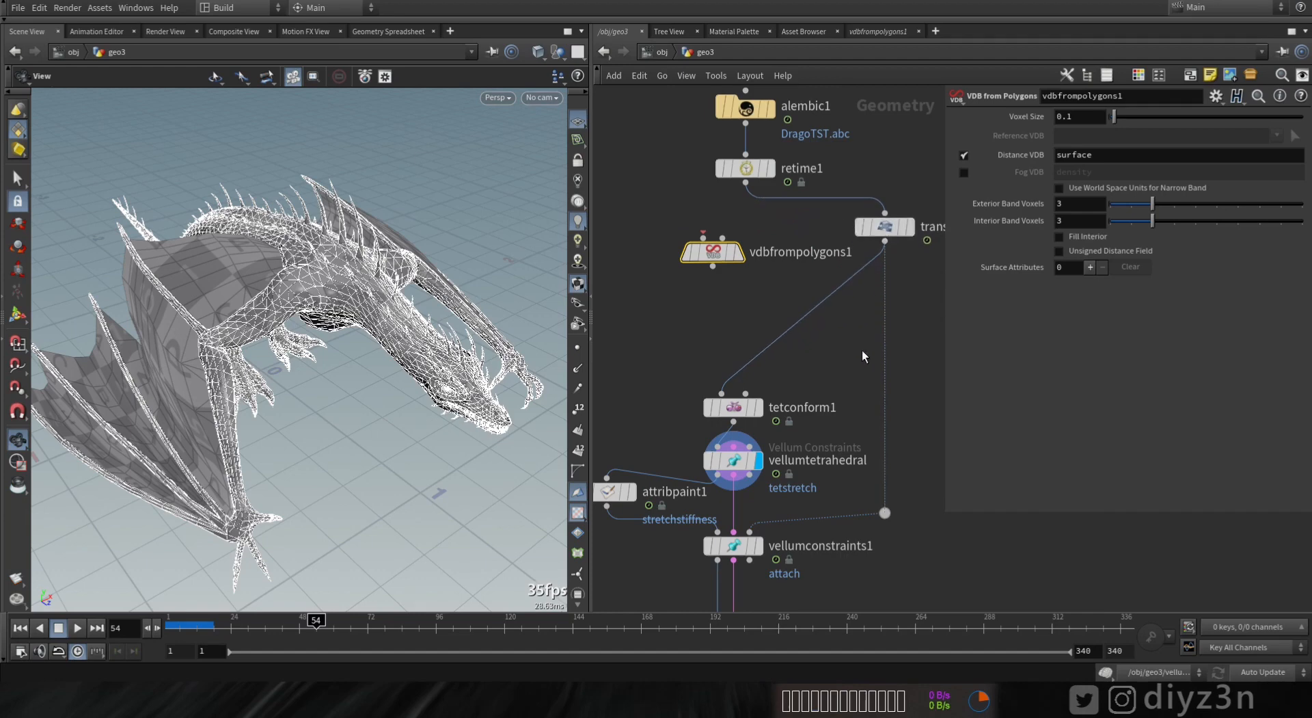
# - Insert a Null node below transform1 that feeds both tetconform1 and the attach-constraint target branch
pyautogui.press('Tab')
pyautogui.write('nu')
pyautogui.click(978, 44)
pyautogui.click(886, 317)
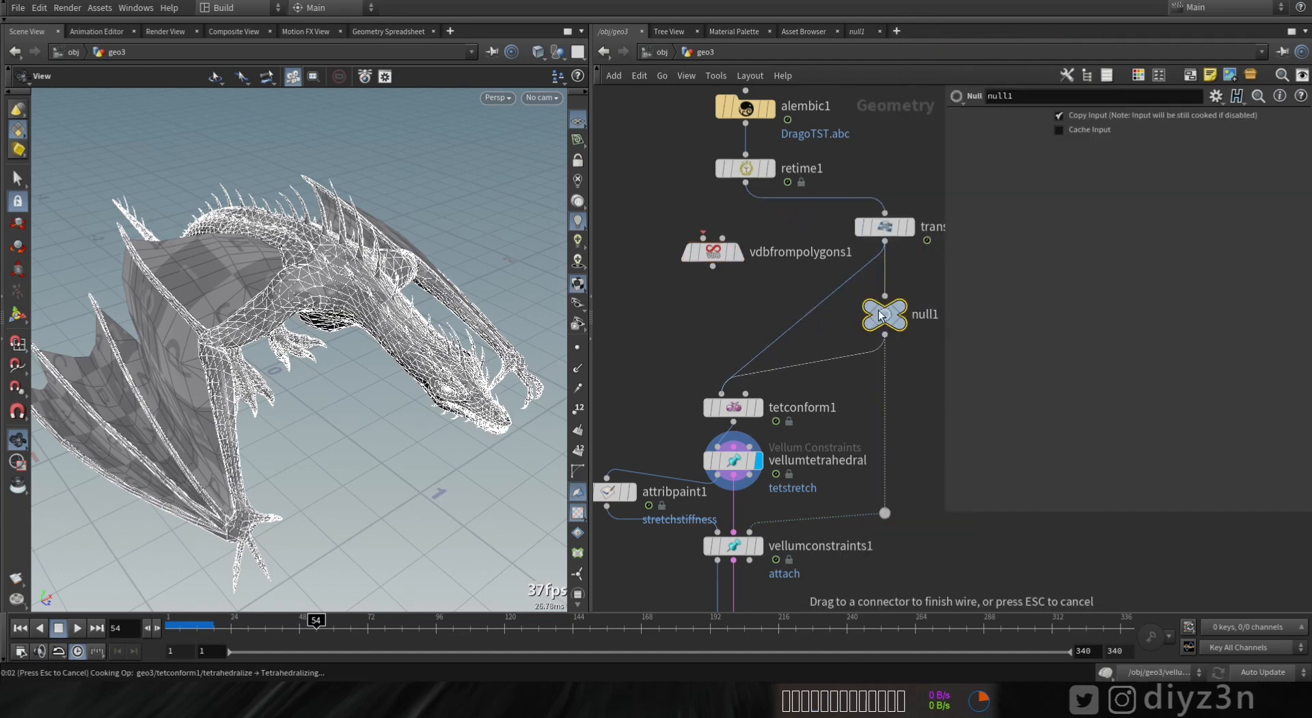
pyautogui.click(886, 248)
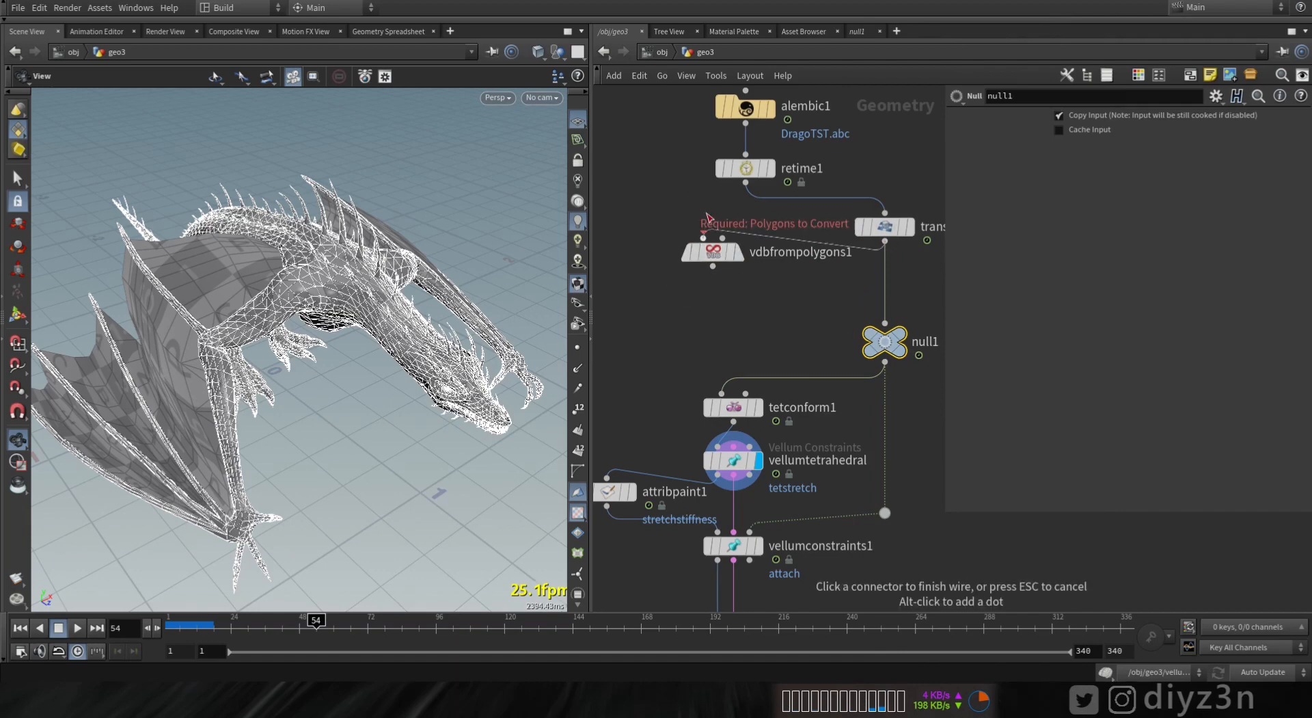
# - Wire transform1's output into vdbfrompolygons1 and display that node
pyautogui.click(705, 225)
pyautogui.click(746, 222)
pyautogui.moveTo(891, 227); pyautogui.dragTo(819, 107)
pyautogui.click(785, 328)
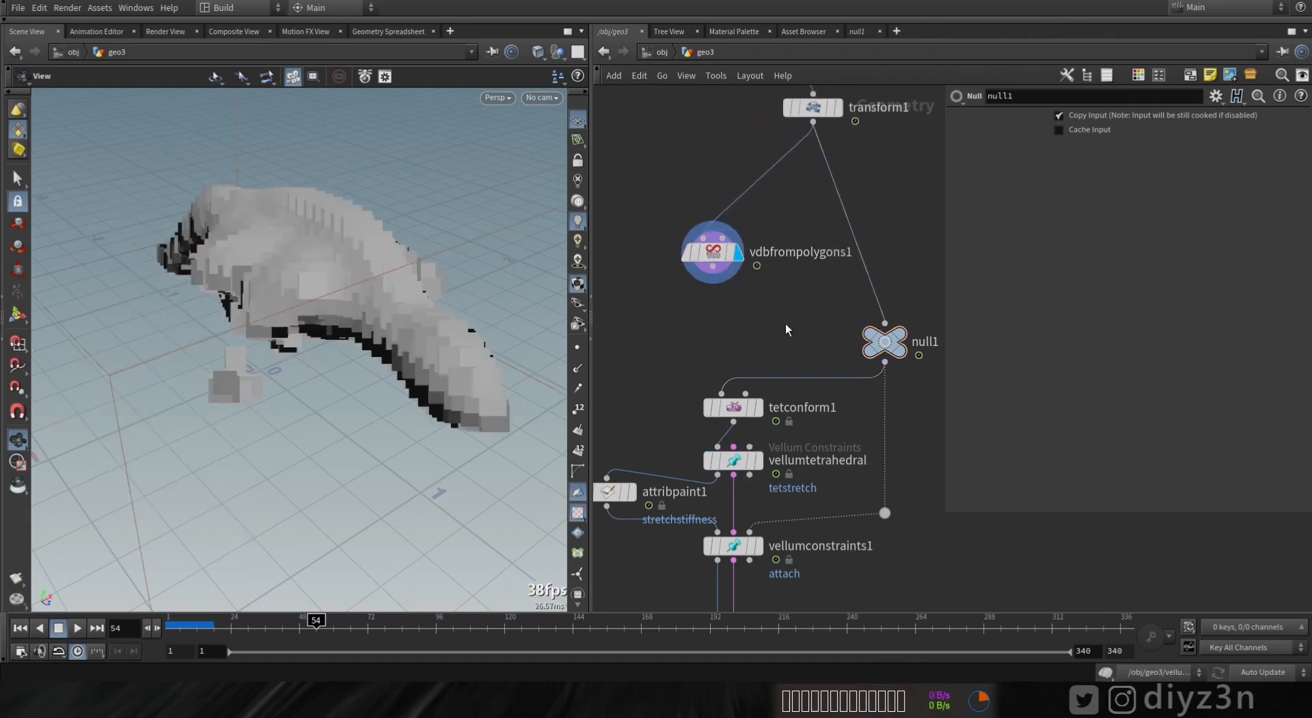
# - Set vdbfrompolygons1's voxel size to 0.01 after trying 0.05
pyautogui.moveTo(786, 328); pyautogui.dragTo(809, 369, button='middle')
pyautogui.moveTo(686, 276); pyautogui.dragTo(825, 301)
pyautogui.click(1084, 120)
pyautogui.write('0.0')
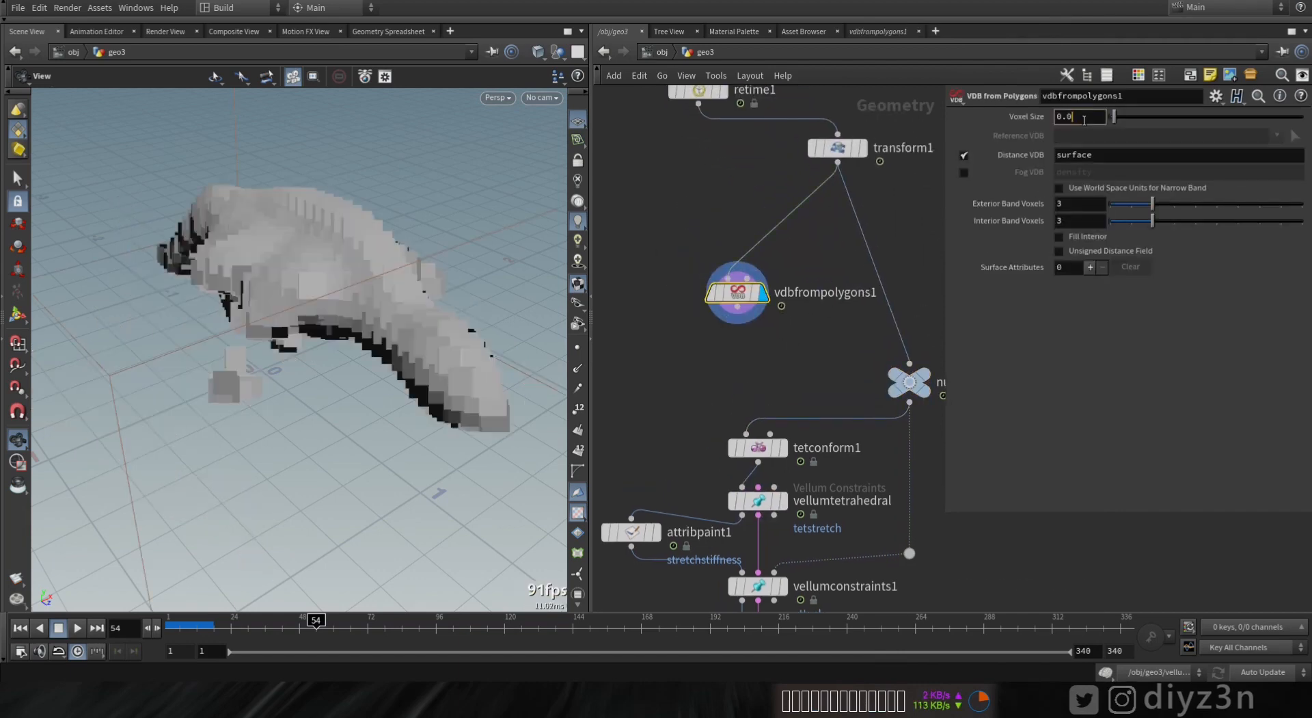
pyautogui.write('5')
pyautogui.press('Return')
pyautogui.write('1')
pyautogui.press('Return')
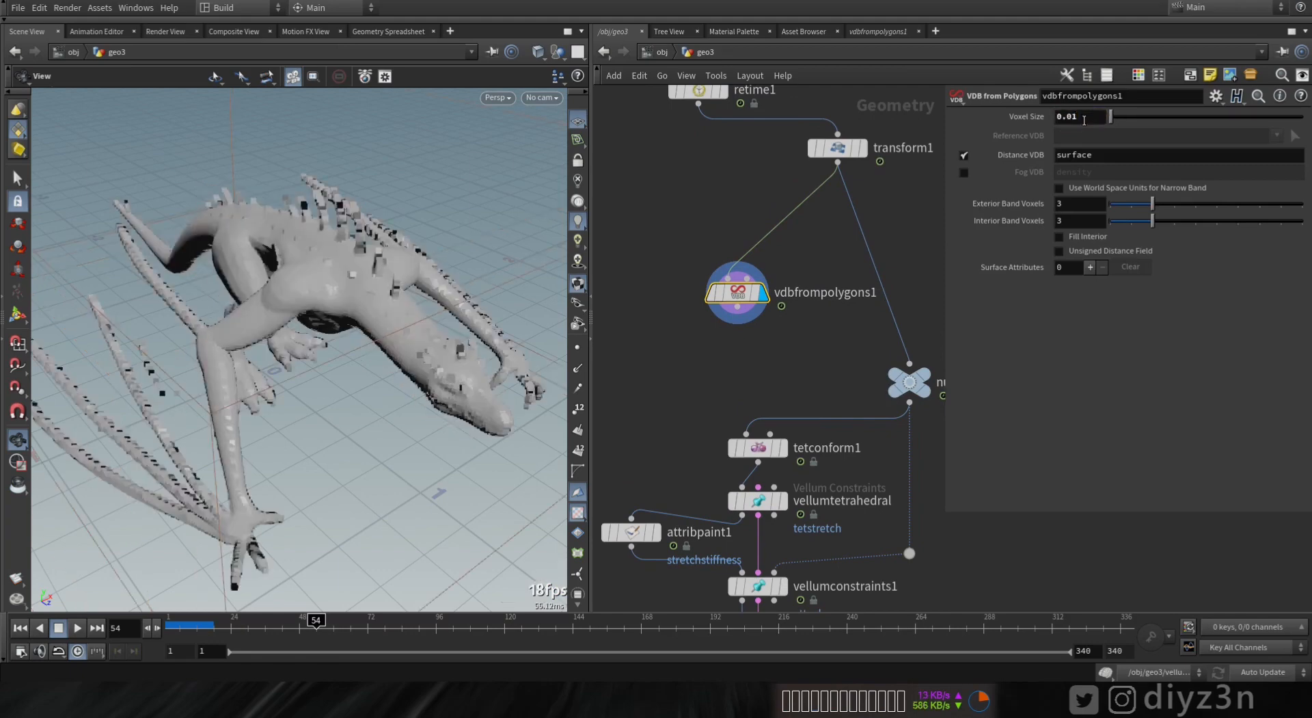
# - Add a VDB Reshape SDF node after vdbfrompolygons1 and display it with the Dilate operation
pyautogui.moveTo(340, 287); pyautogui.dragTo(202, 336)
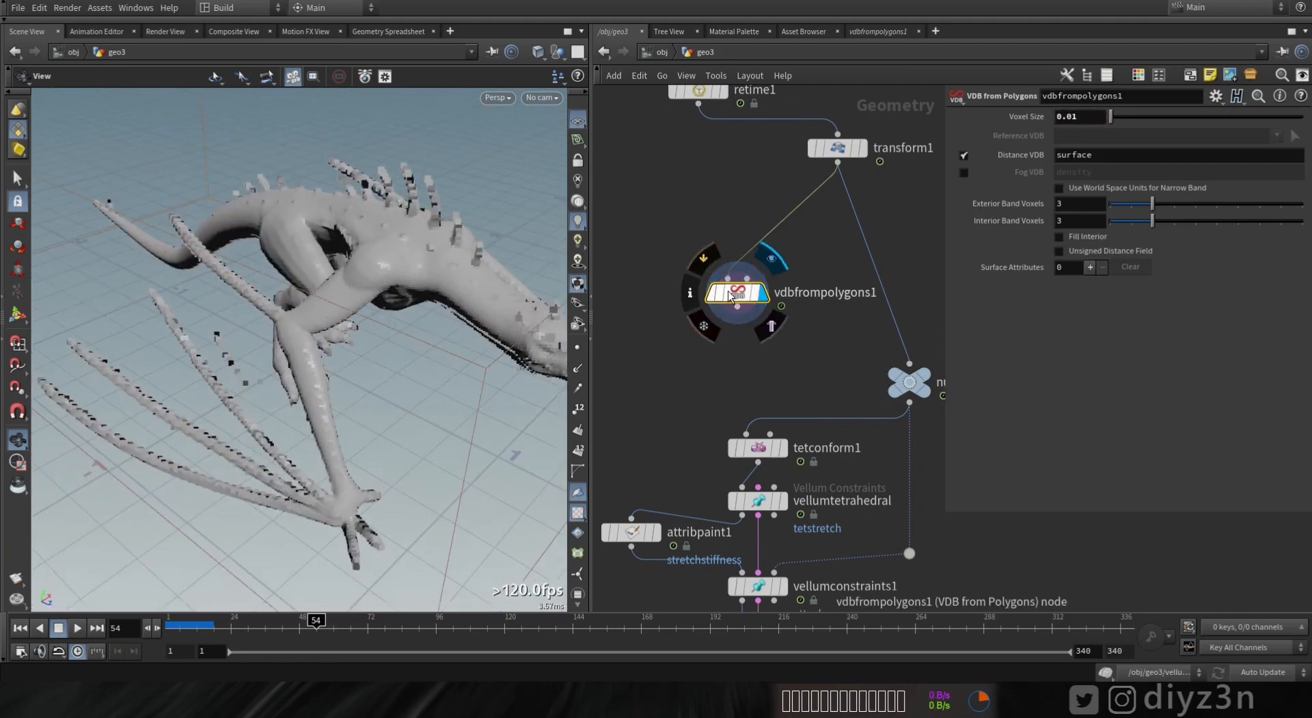
pyautogui.press('Tab')
pyautogui.write('res')
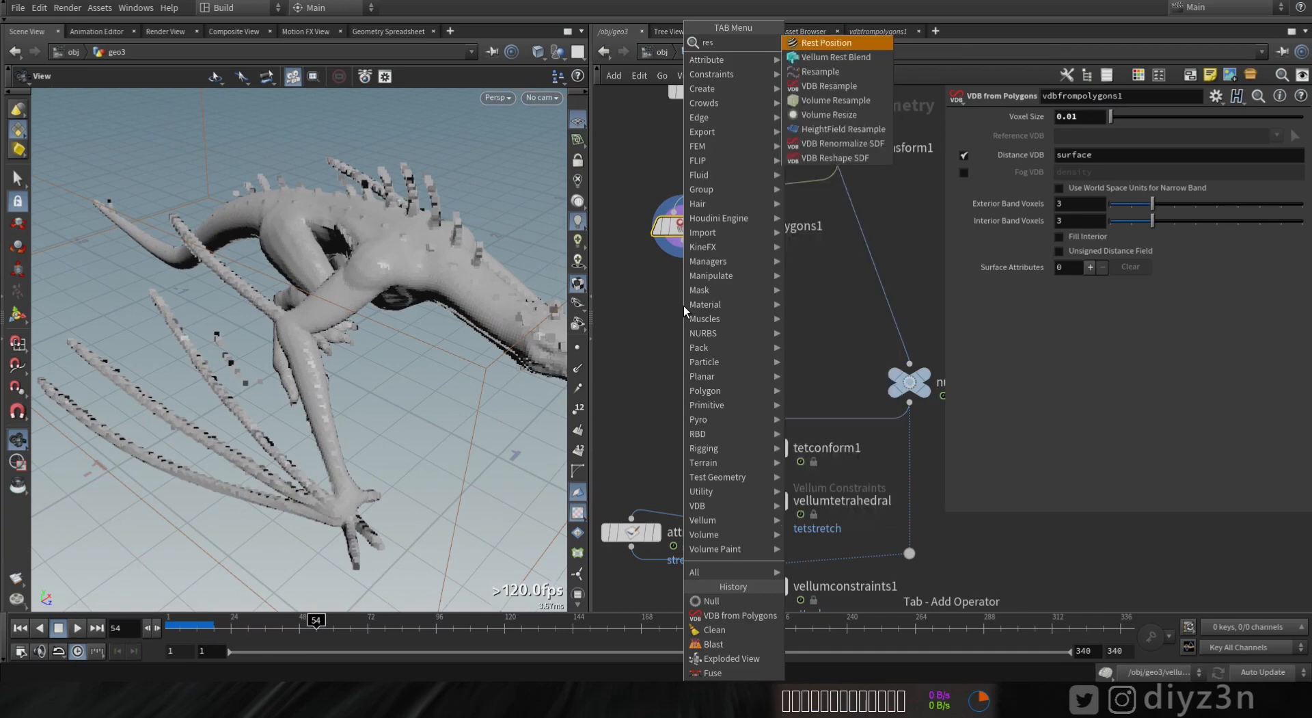
pyautogui.click(846, 157)
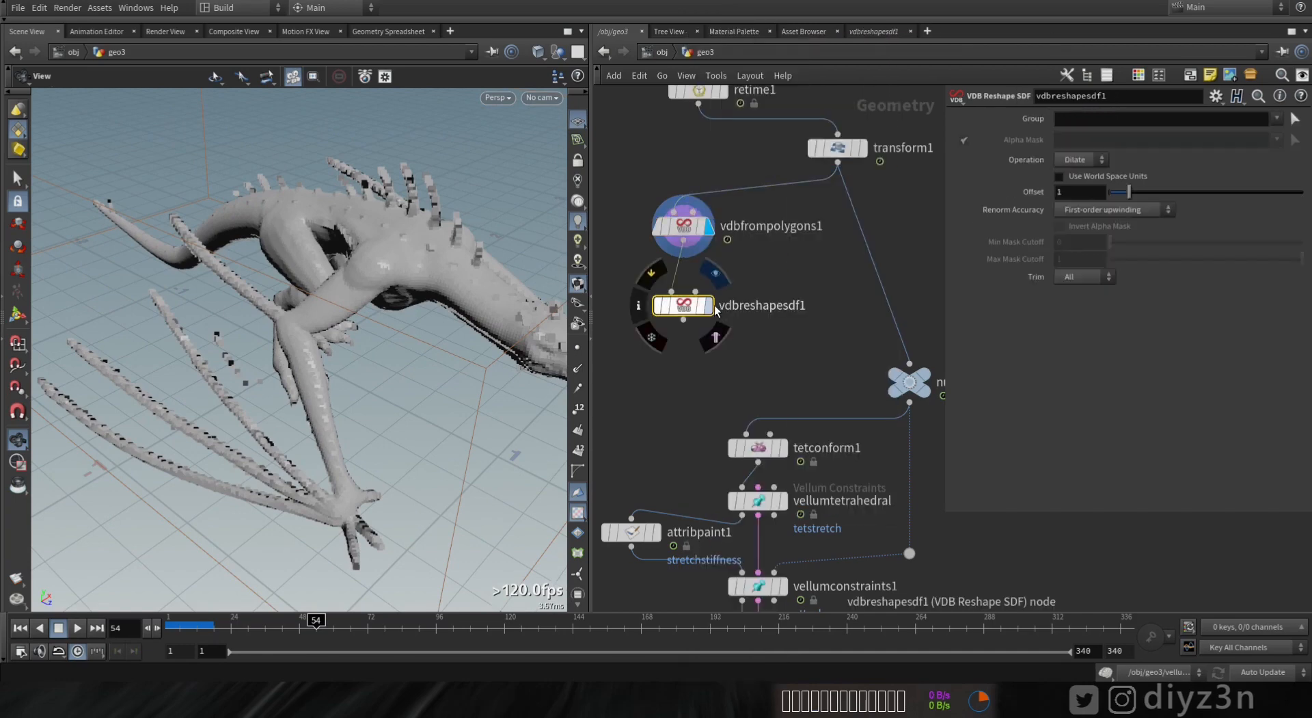
pyautogui.click(726, 319)
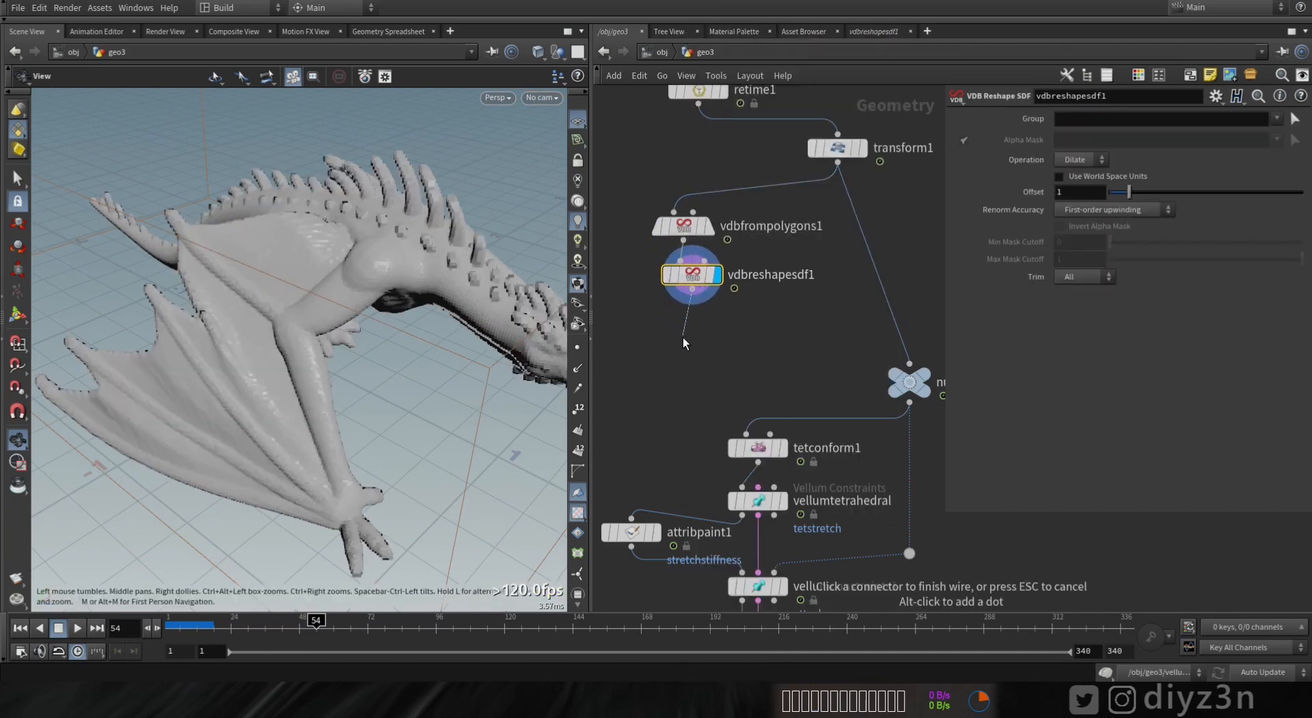
# - Add a Convert VDB node after vdbreshapesdf1 and set it to convert to Polygons
pyautogui.press('Tab')
pyautogui.write('vdbc')
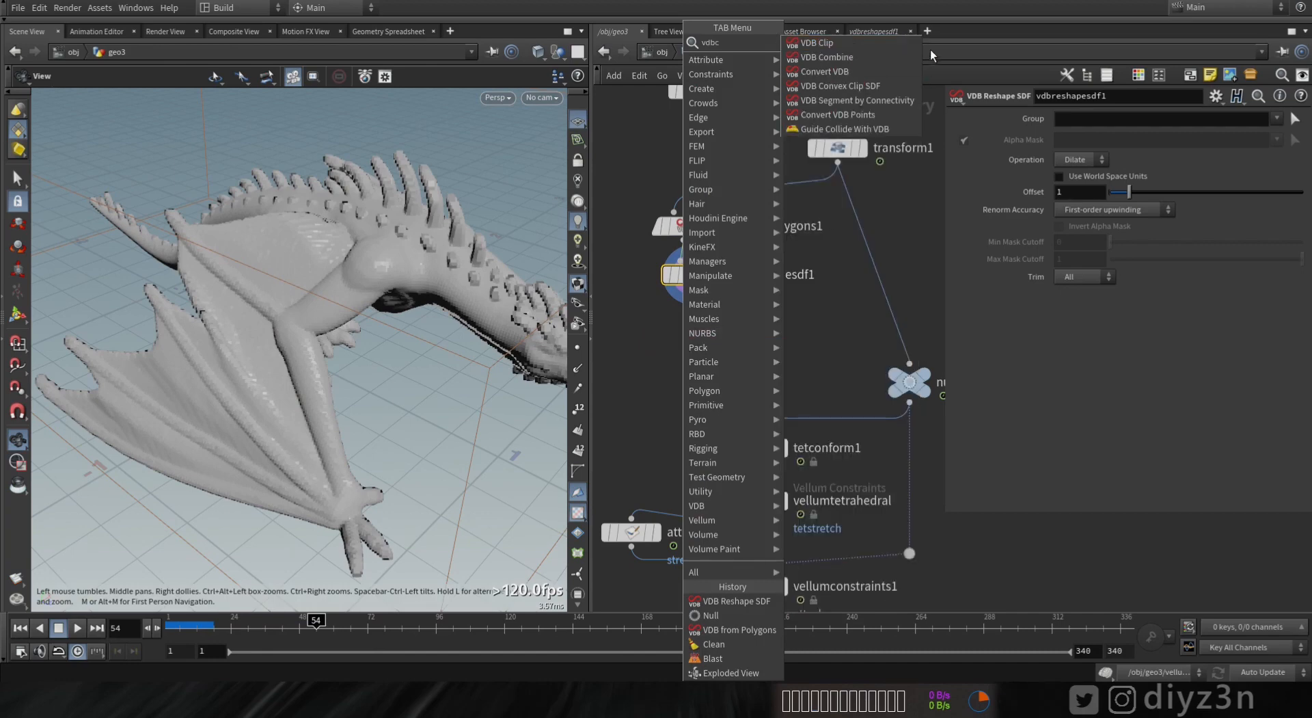
pyautogui.click(872, 71)
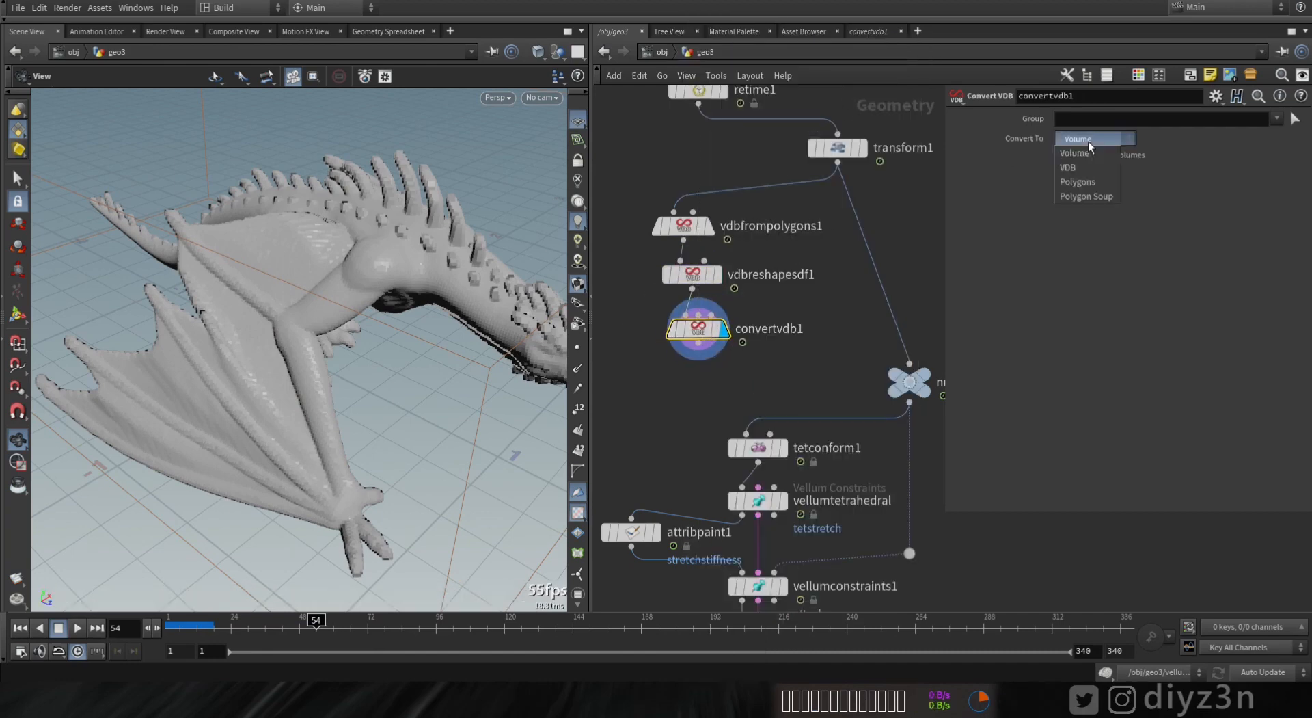
pyautogui.click(1086, 182)
# - Compare transform1's original mesh with convertvdb1's output around the dragon's head and jaw
pyautogui.moveTo(321, 232); pyautogui.dragTo(512, 239)
pyautogui.click(873, 131)
pyautogui.scroll(5, 509, 329)
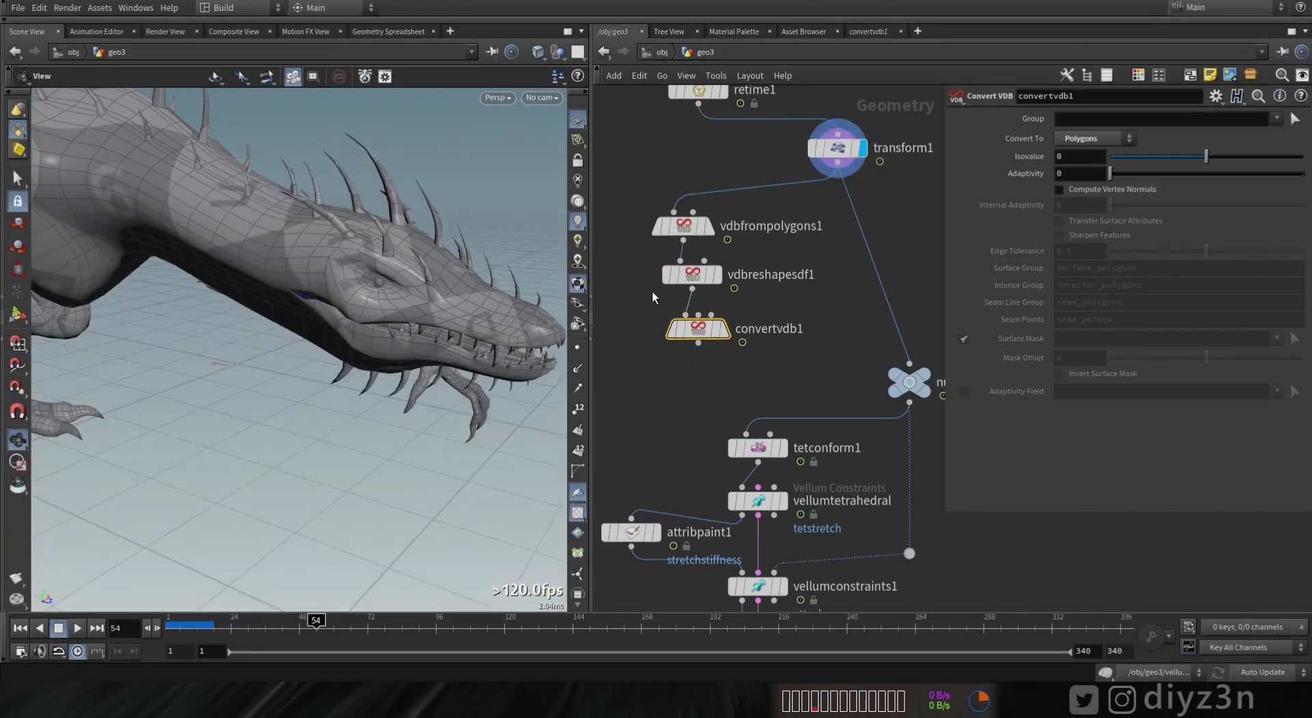
pyautogui.click(724, 329)
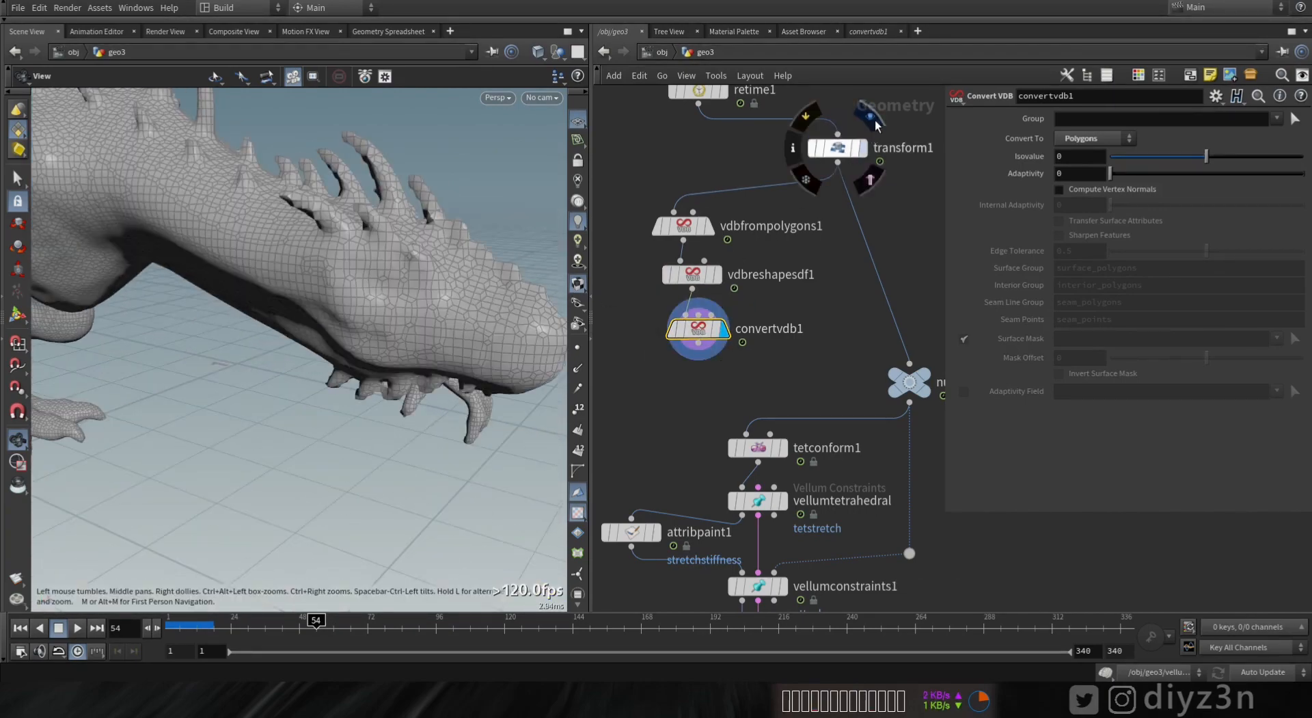
pyautogui.click(870, 127)
pyautogui.moveTo(418, 290); pyautogui.dragTo(114, 288, button='right')
pyautogui.click(724, 328)
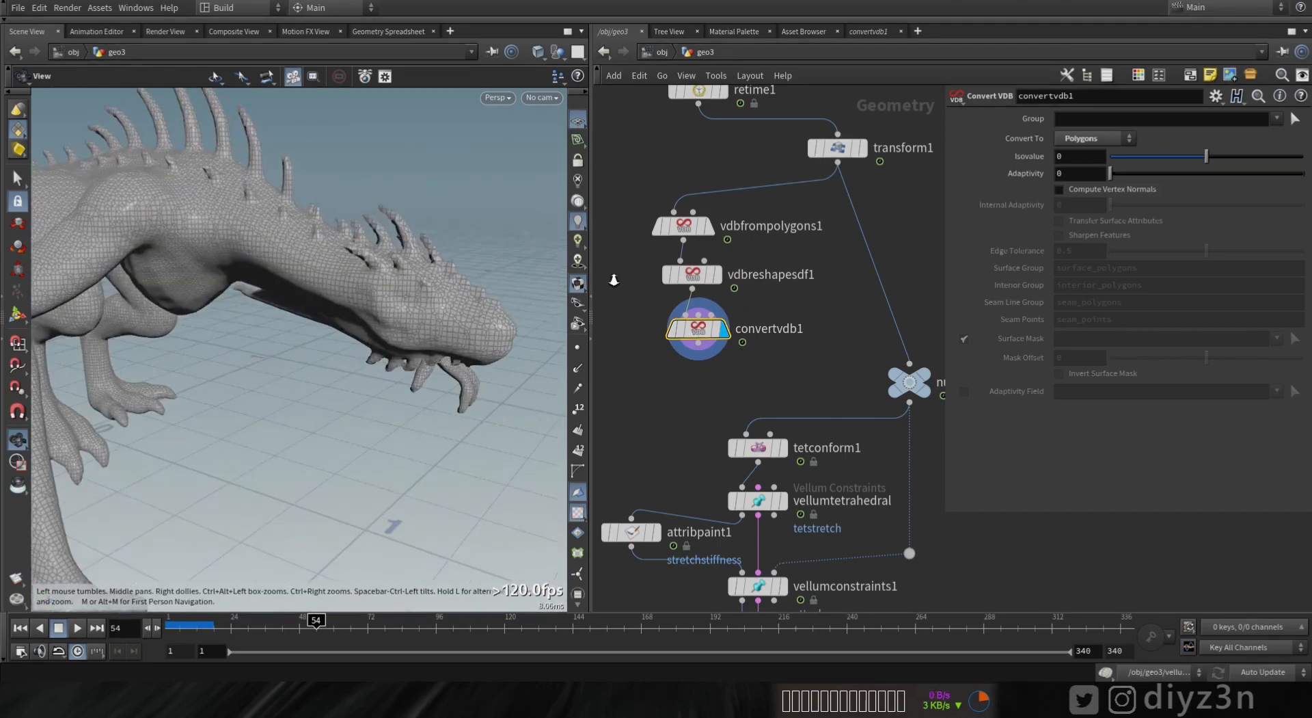
# - Set vdbfrompolygons1's voxel size to 0.005
pyautogui.moveTo(675, 238); pyautogui.dragTo(677, 239)
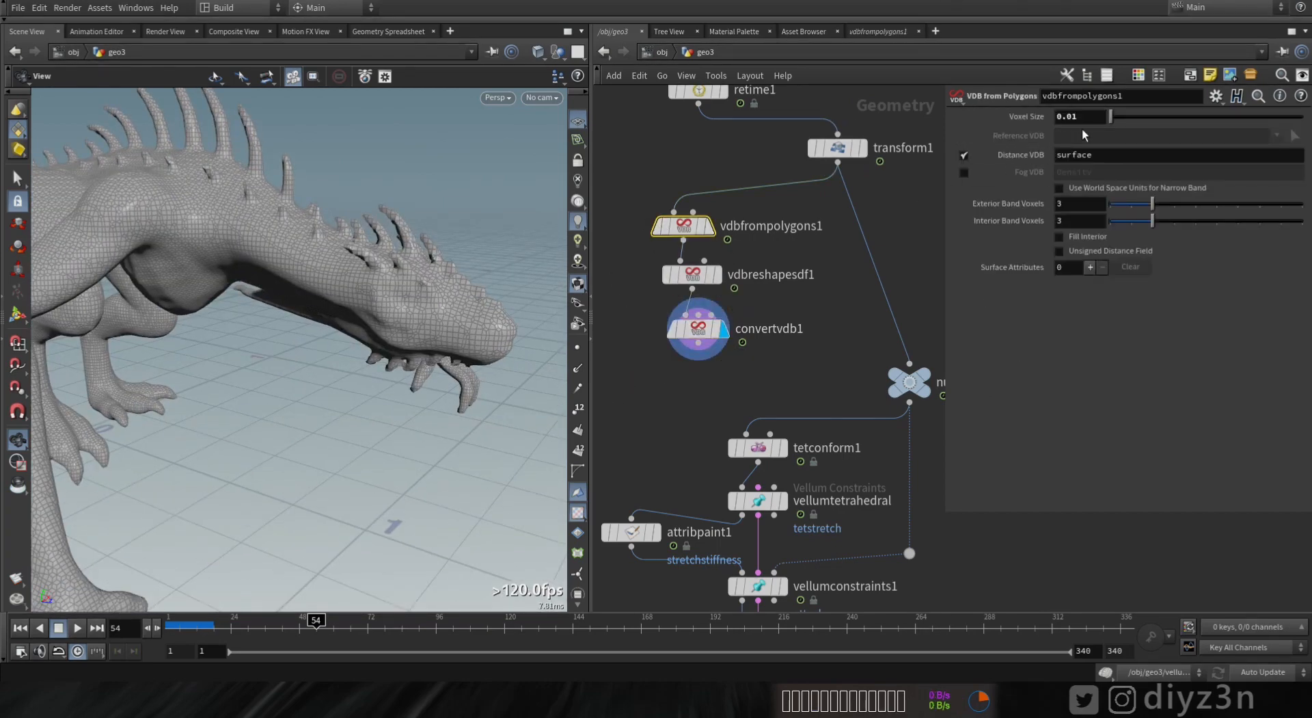
pyautogui.moveTo(422, 300)
pyautogui.mouseDown()
pyautogui.moveTo(401, 325)
pyautogui.moveTo(269, 275)
pyautogui.moveTo(413, 295)
pyautogui.mouseUp()
pyautogui.moveTo(772, 369); pyautogui.dragTo(809, 329, button='middle')
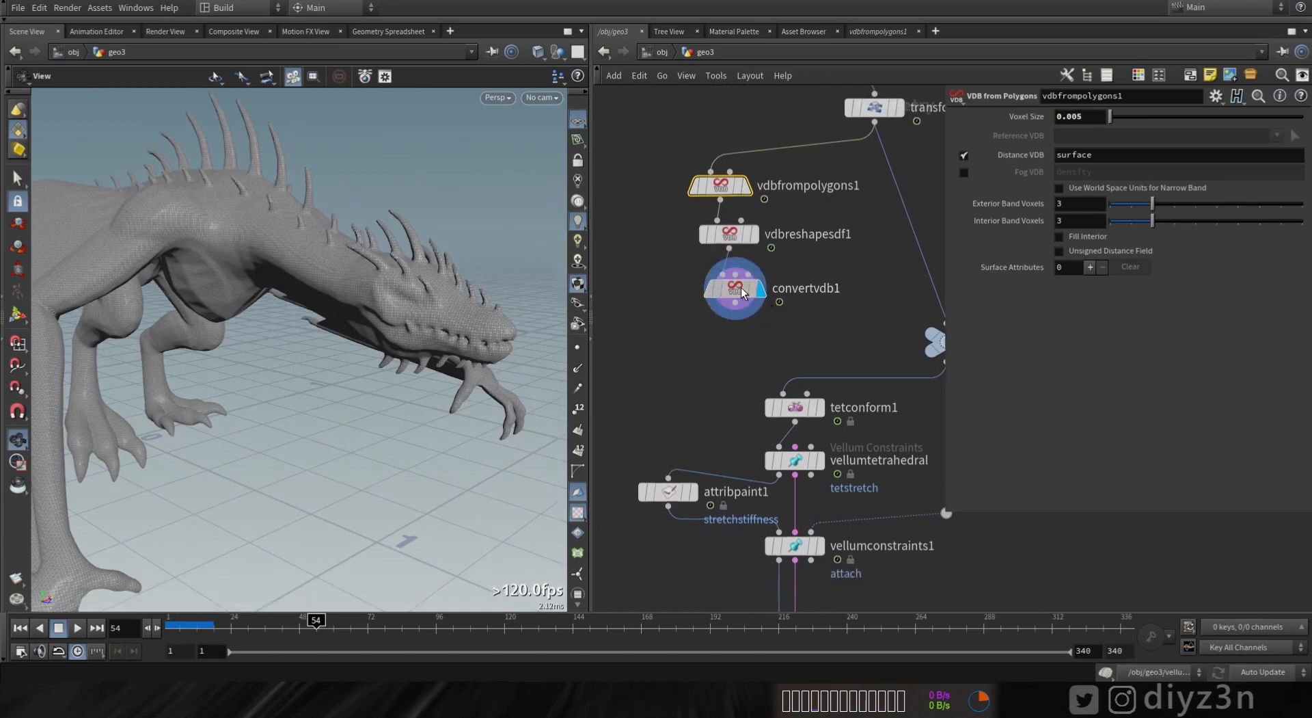
# - Set convertvdb1's adaptivity to 1, inspect the wing and body mesh, and reduce the adaptivity to 0.811
pyautogui.click(736, 290)
pyautogui.write('1')
pyautogui.press('Return')
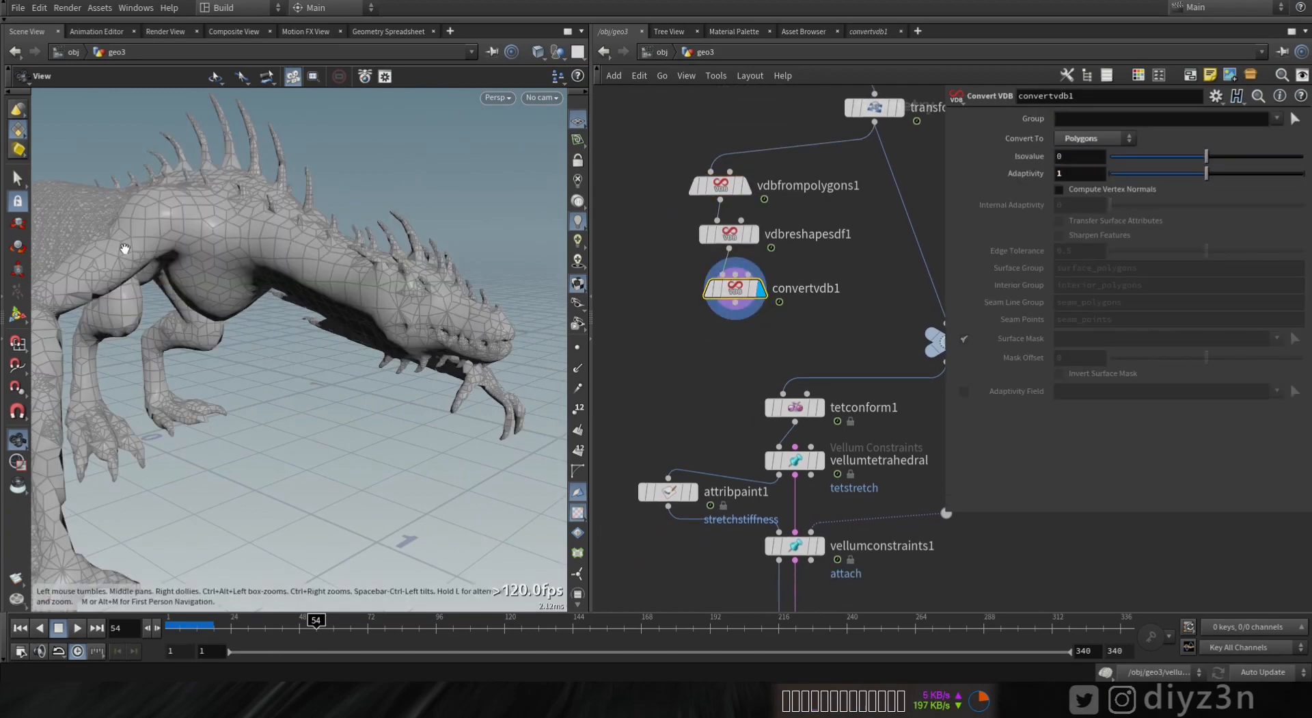
pyautogui.moveTo(410, 293)
pyautogui.mouseDown()
pyautogui.moveTo(396, 284)
pyautogui.moveTo(414, 292)
pyautogui.mouseUp()
pyautogui.moveTo(414, 292); pyautogui.dragTo(280, 358, button='middle')
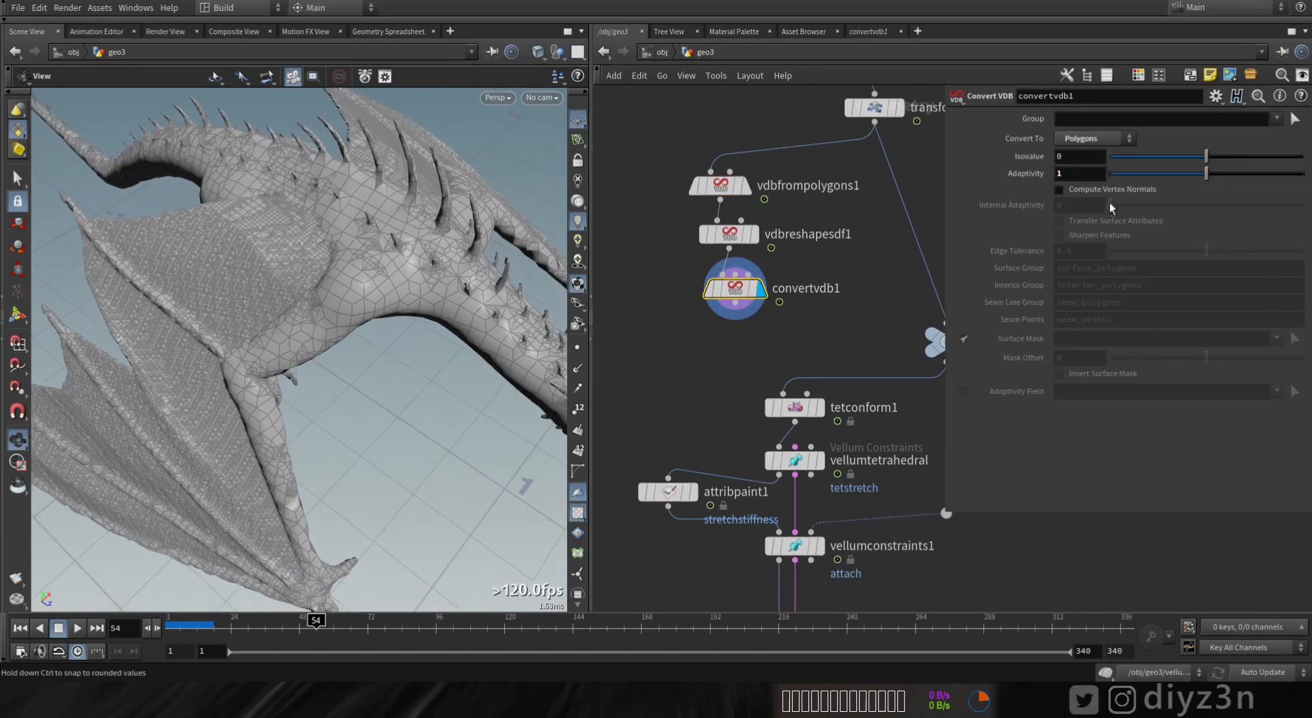
pyautogui.moveTo(1301, 183); pyautogui.dragTo(1189, 182)
# - Set vdbfrompolygons1's voxel size to 0.015 after trying 0.01
pyautogui.click(718, 186)
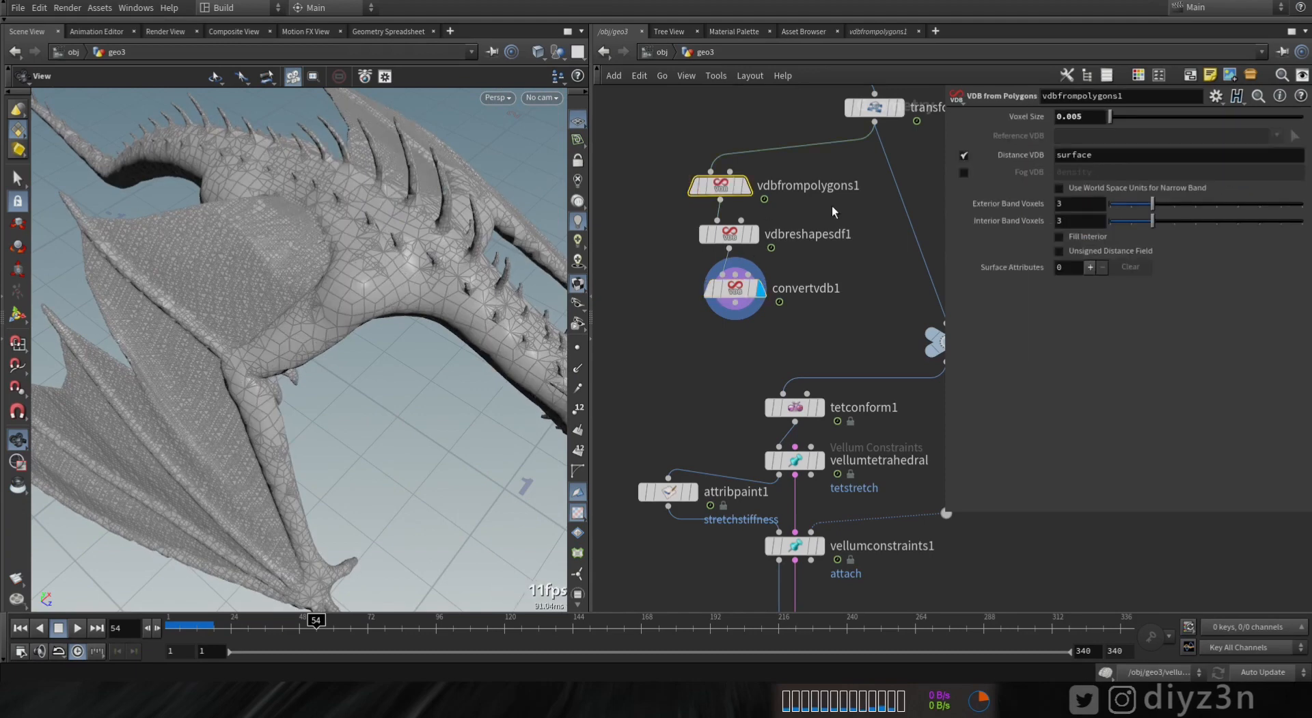
pyautogui.click(1101, 117)
pyautogui.write('0.01')
pyautogui.press('Return')
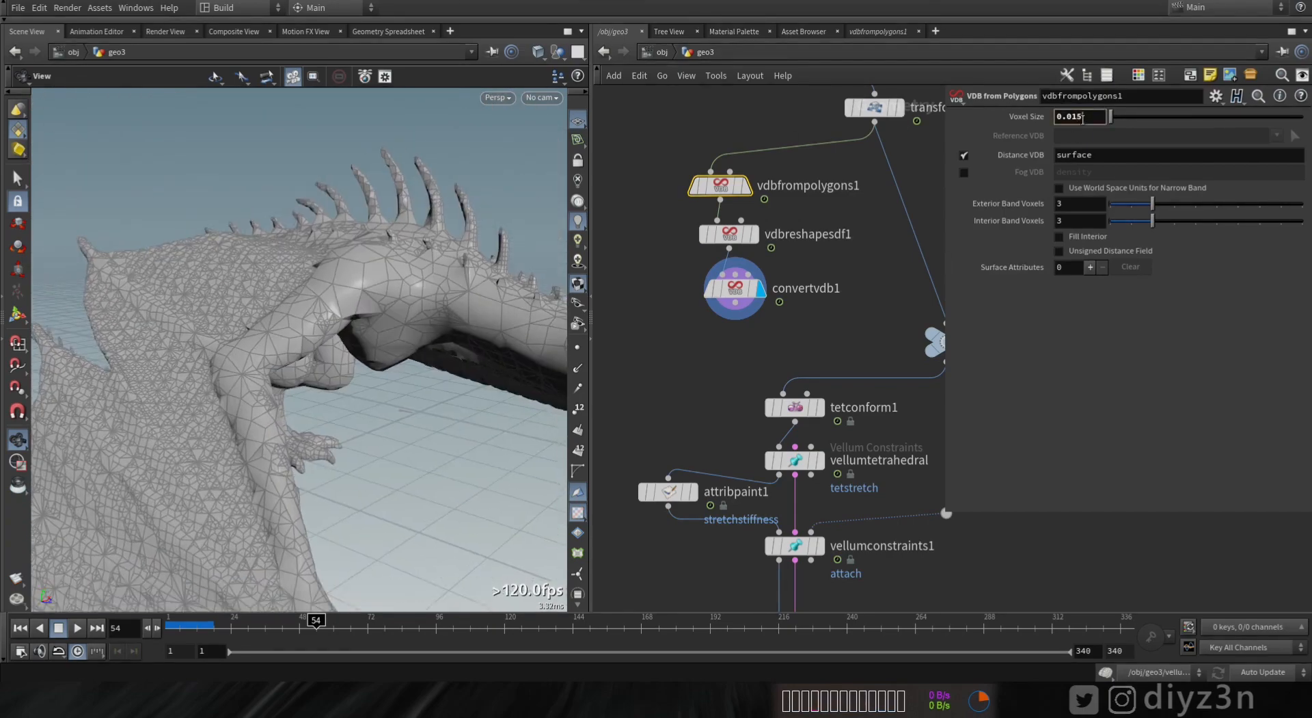
pyautogui.press('Return')
# - Inspect the coarser dragon mesh and move the three VDB nodes closer to transform1 in the network
pyautogui.moveTo(352, 252); pyautogui.dragTo(321, 208)
pyautogui.scroll(-5, 369, 243)
pyautogui.moveTo(811, 325); pyautogui.dragTo(814, 369, button='middle')
pyautogui.moveTo(638, 196); pyautogui.dragTo(755, 345)
pyautogui.moveTo(745, 332); pyautogui.dragTo(732, 309)
pyautogui.click(691, 372)
# - Run through the animation from frame 1 to examine convertvdb1's mesh near the shoulder, and return to the start
pyautogui.click(21, 627)
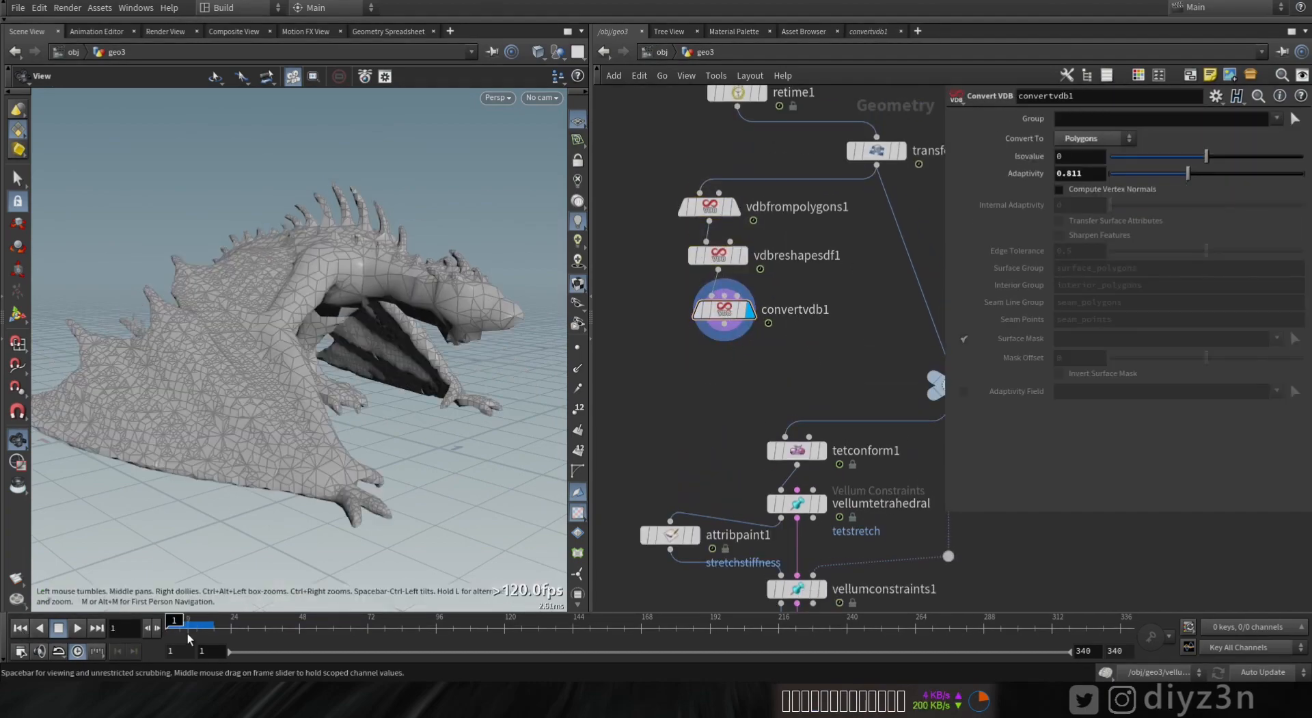
pyautogui.scroll(5, 465, 311)
pyautogui.moveTo(481, 295); pyautogui.dragTo(408, 270)
pyautogui.click(24, 629)
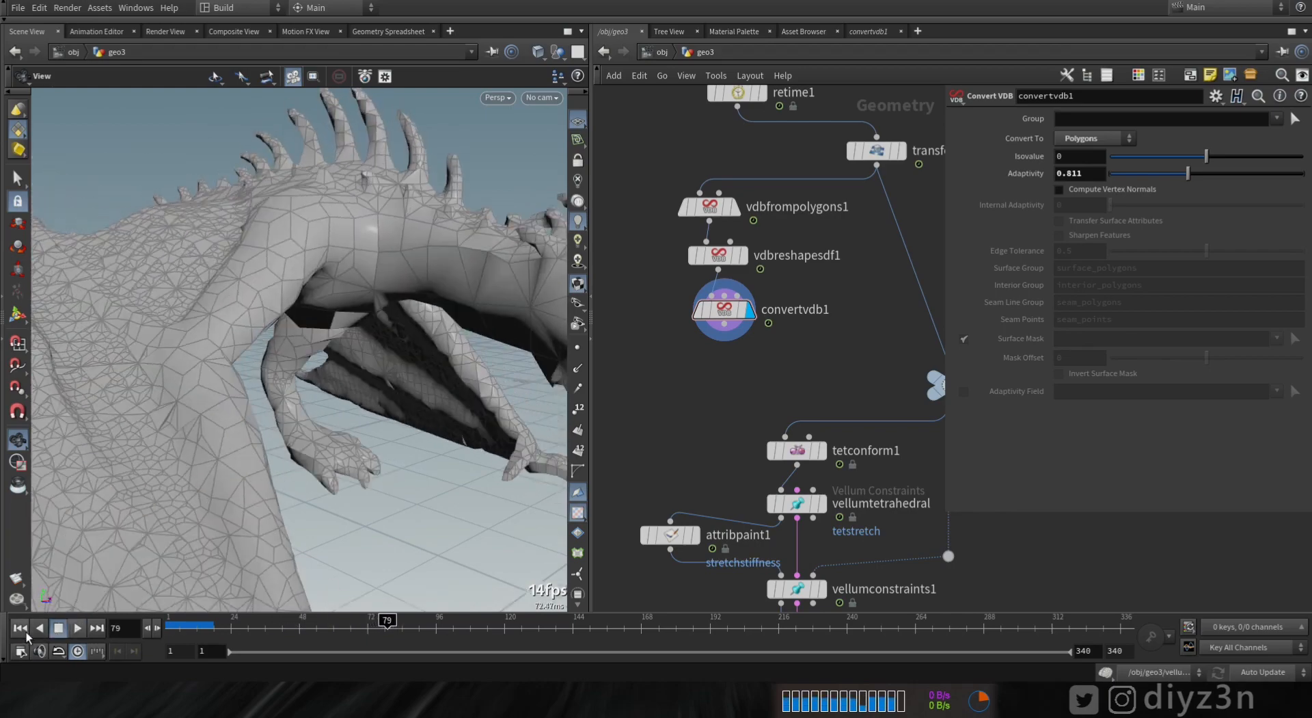
# - Wire convertvdb1 into null1 in place of transform1 and display vellumsolver1
pyautogui.moveTo(873, 377); pyautogui.dragTo(780, 374, button='middle')
pyautogui.moveTo(679, 353); pyautogui.dragTo(651, 372, button='right')
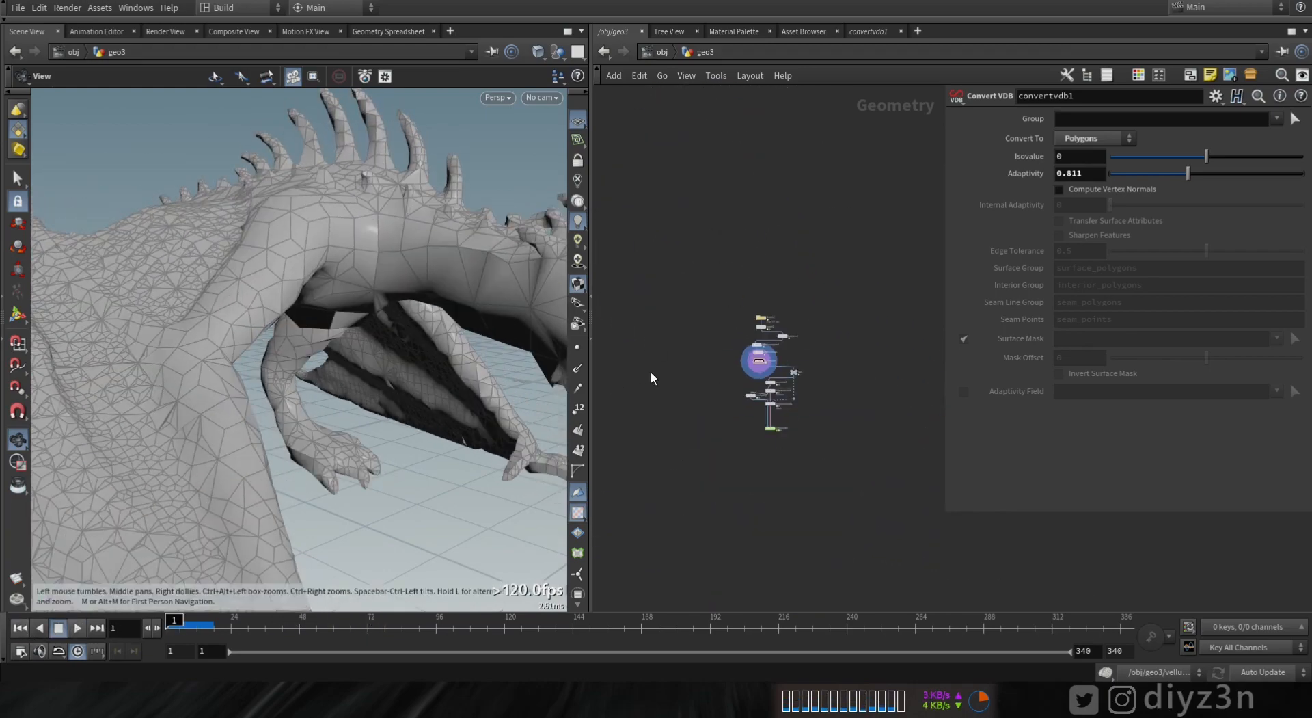
pyautogui.moveTo(743, 373); pyautogui.dragTo(896, 357, button='right')
pyautogui.moveTo(864, 377); pyautogui.dragTo(741, 342, button='middle')
pyautogui.moveTo(741, 343); pyautogui.dragTo(714, 336, button='right')
pyautogui.moveTo(429, 361); pyautogui.dragTo(276, 347, button='right')
pyautogui.moveTo(276, 347); pyautogui.dragTo(352, 242)
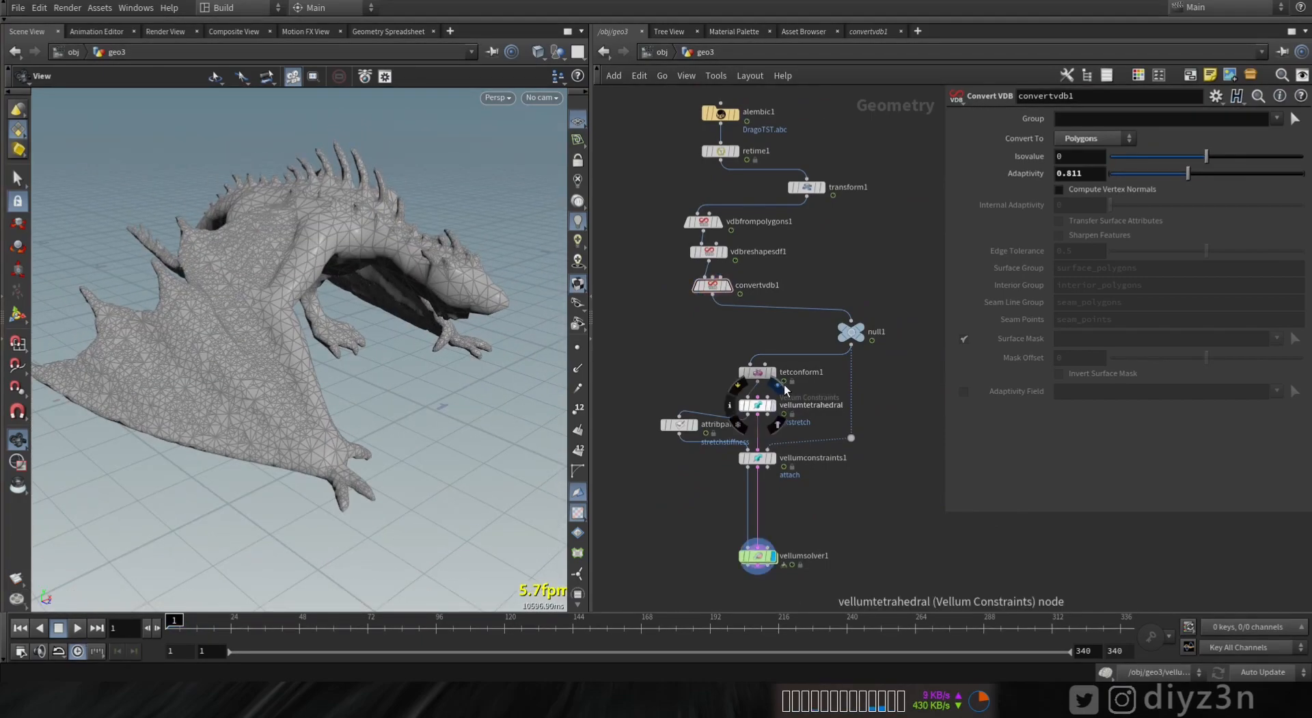
# - Display vellumtetrahedral to examine the tetrahedral constraints built on the converted mesh
pyautogui.click(778, 387)
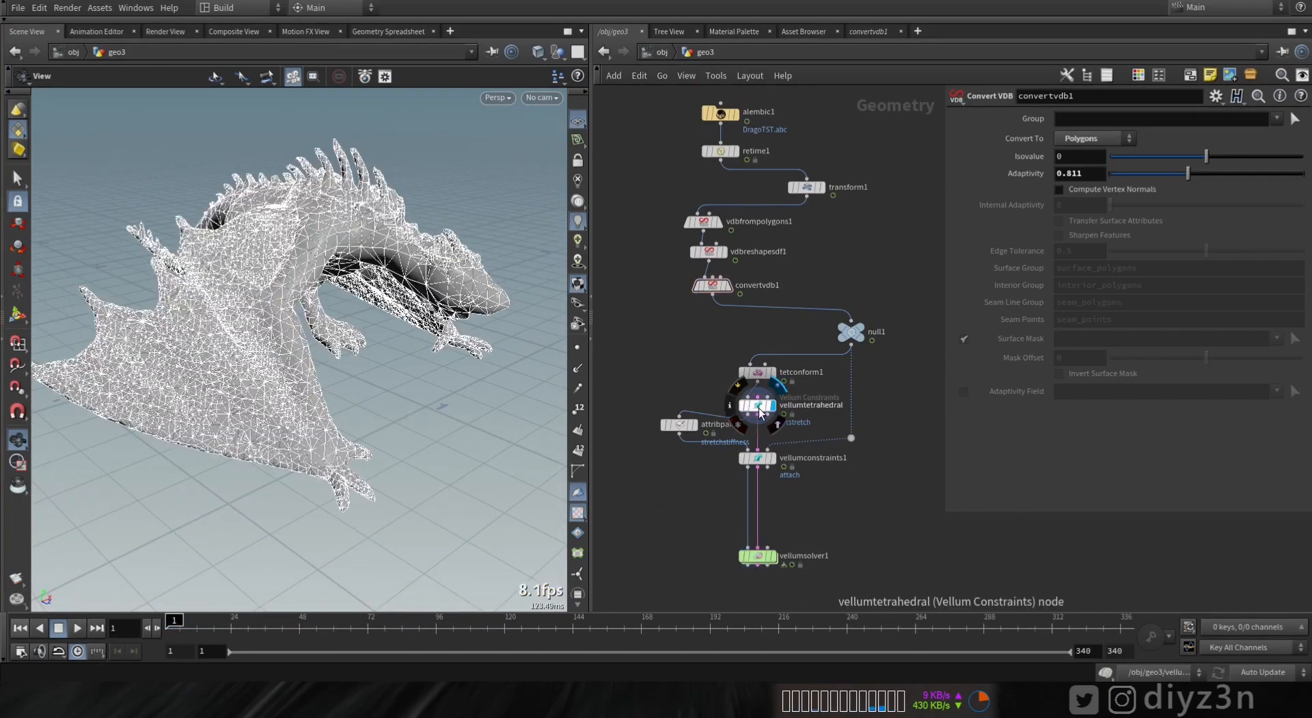
pyautogui.click(757, 404)
pyautogui.scroll(5, 274, 342)
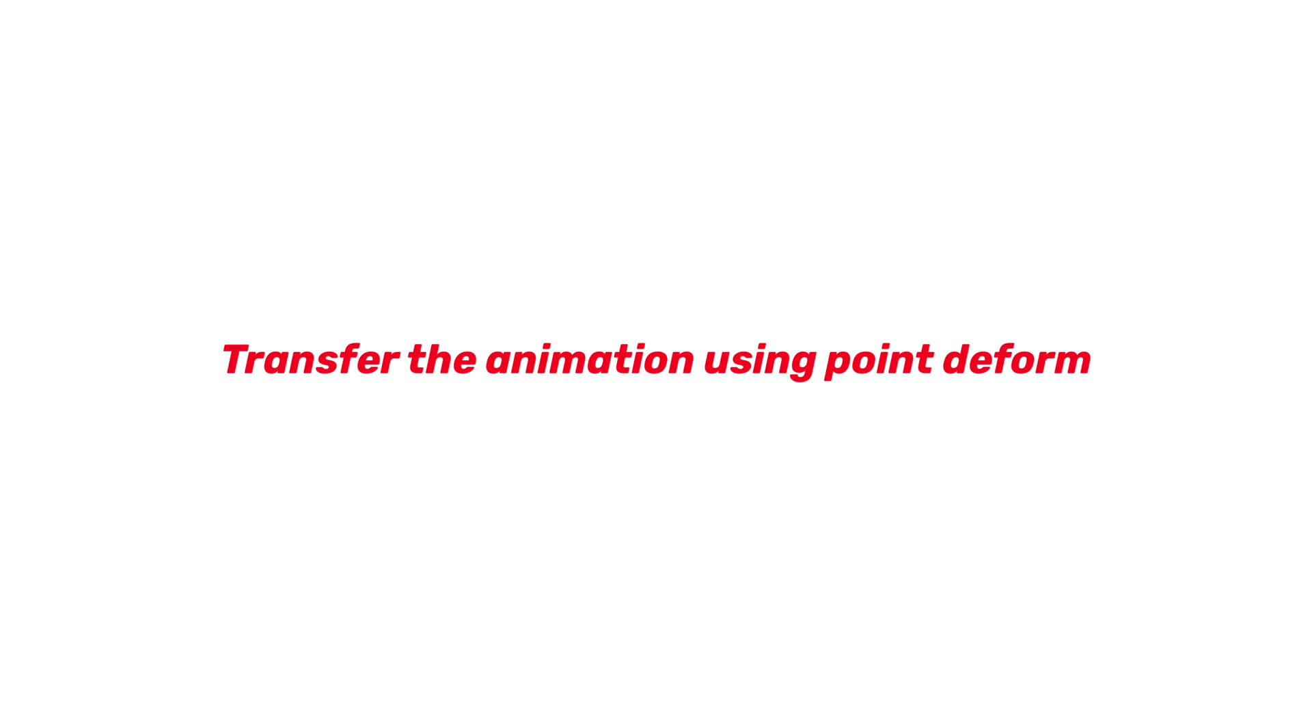
# - Play the vellumsolver1 simulation on the converted mesh, stop it and return to frame 1
pyautogui.click(76, 630)
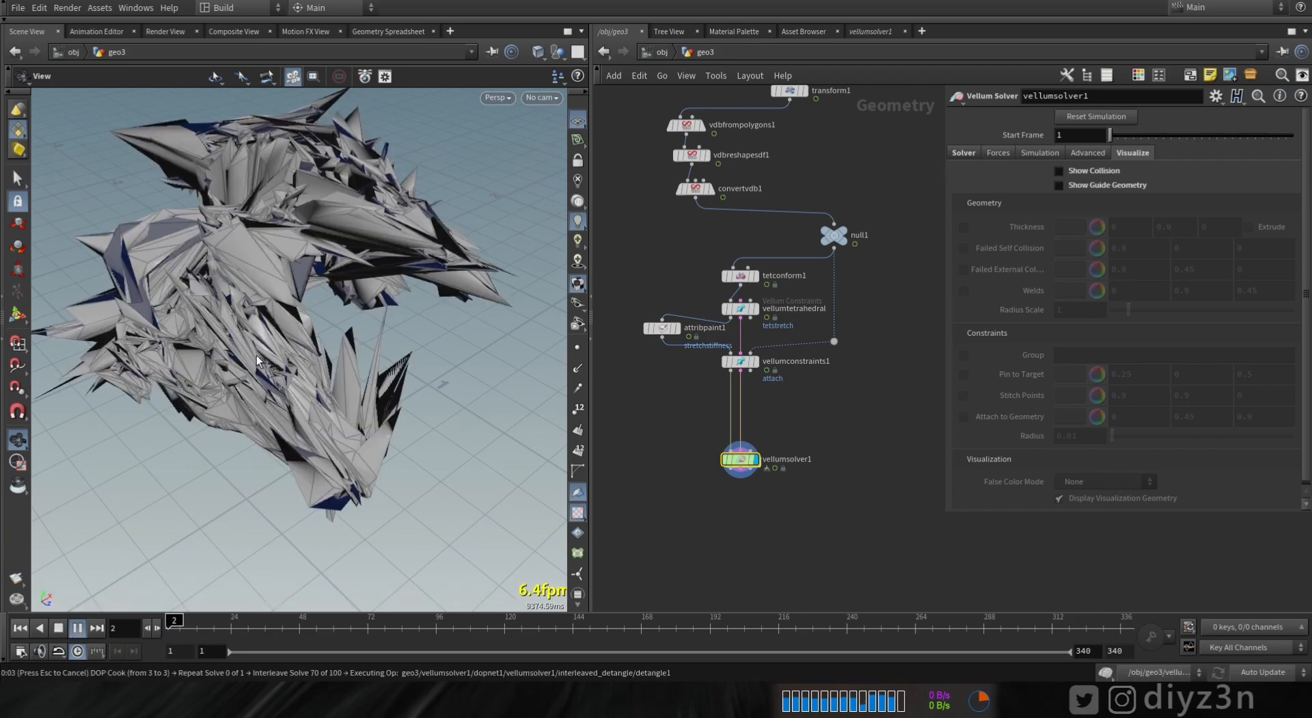
pyautogui.click(55, 631)
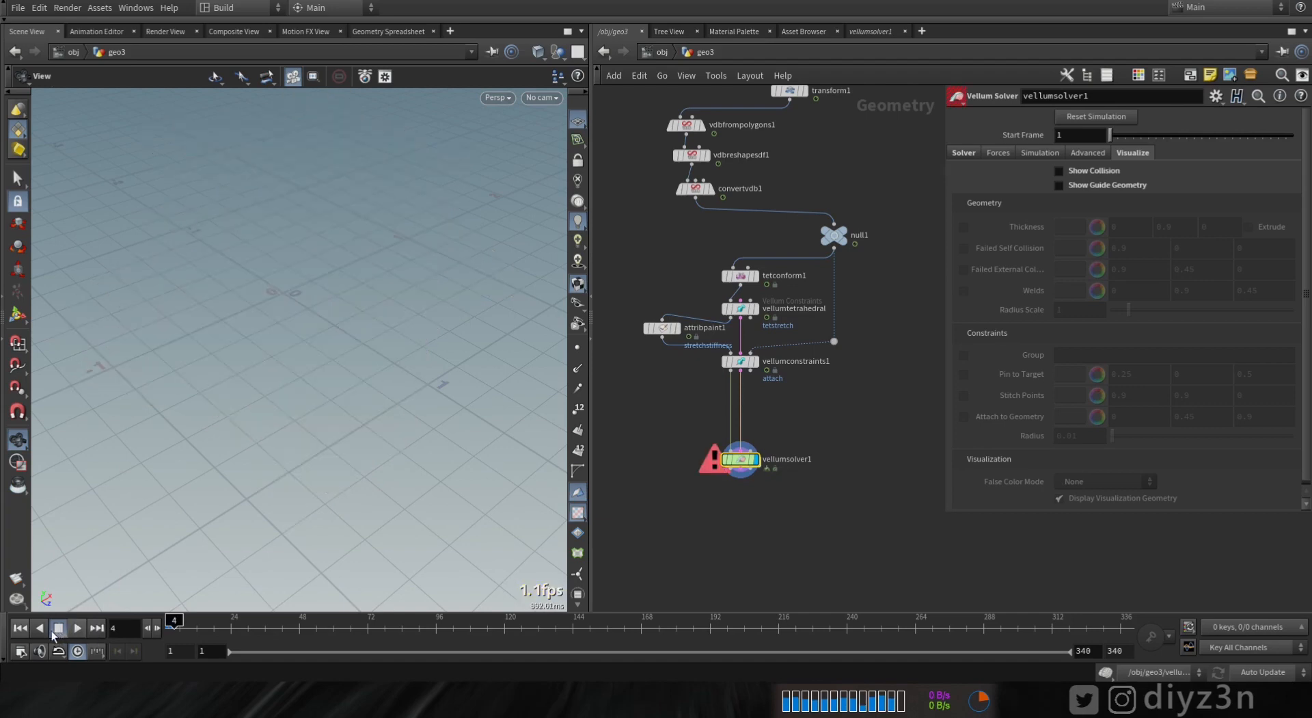
pyautogui.click(20, 627)
# - Display convertvdb1, run through its animation to examine the remeshed dragon, and return to frame 1
pyautogui.scroll(5, 738, 298)
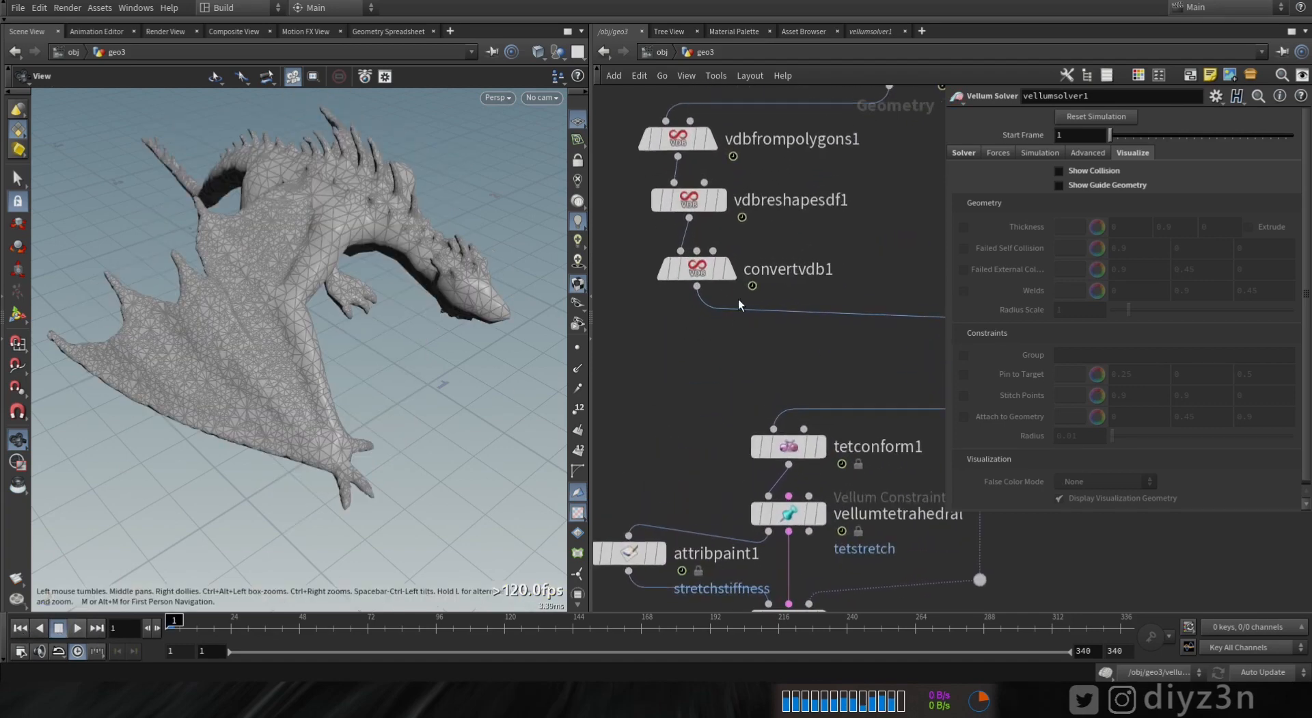
pyautogui.click(730, 269)
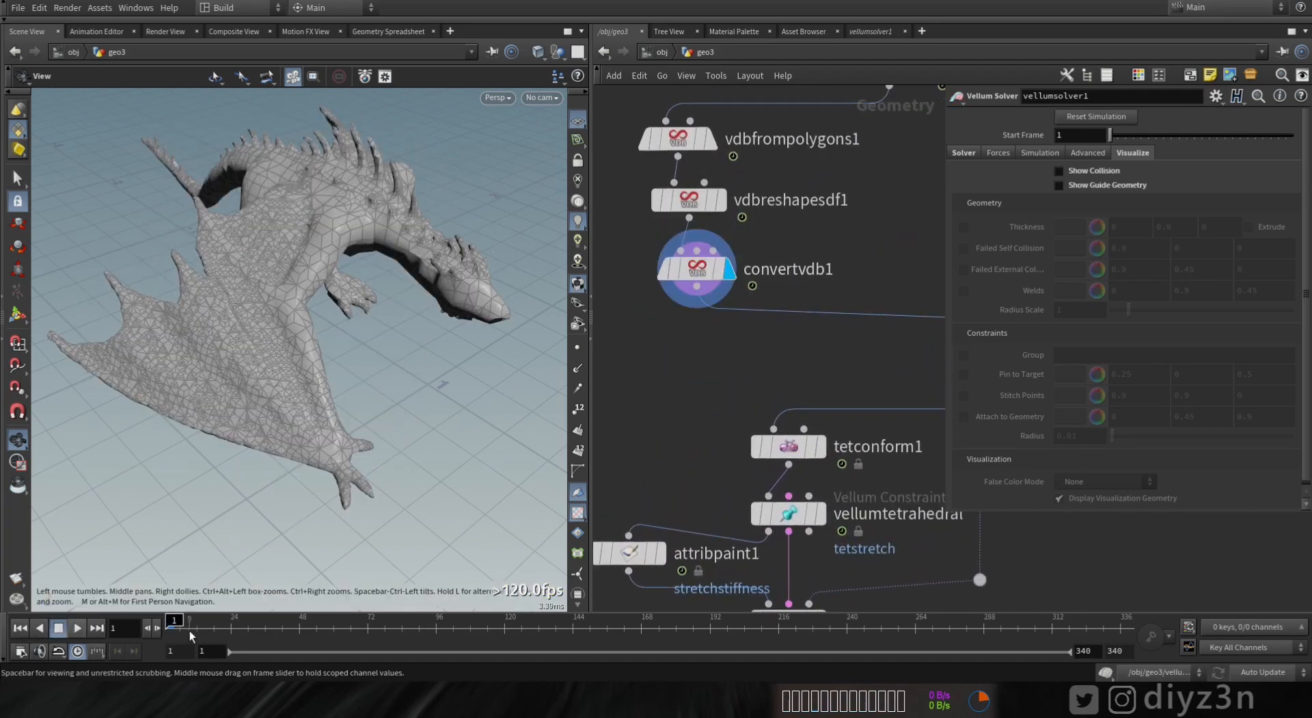
pyautogui.moveTo(190, 636); pyautogui.dragTo(277, 633)
pyautogui.hotkey('ctrl', 'Up')
# - Insert a Time Shift node between convertvdb1 and null1, placed directly below convertvdb1
pyautogui.moveTo(830, 372); pyautogui.dragTo(857, 349, button='middle')
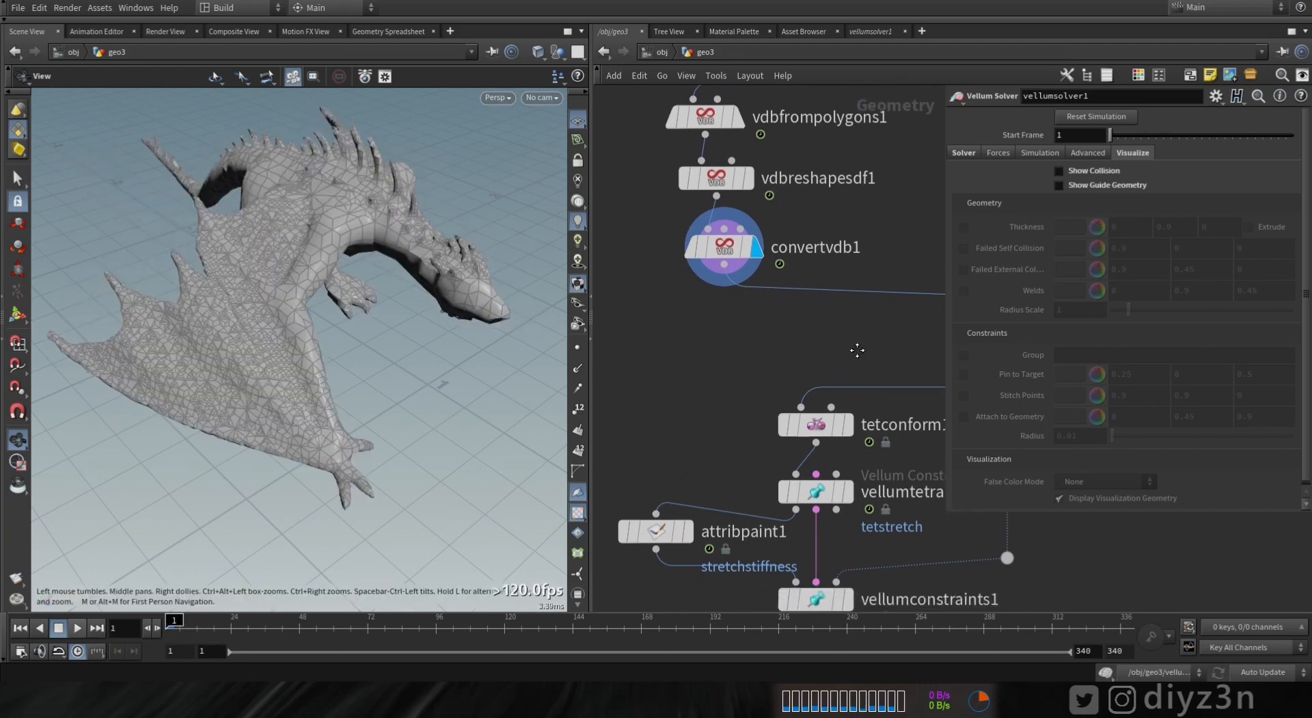
pyautogui.press('Tab')
pyautogui.write('tim')
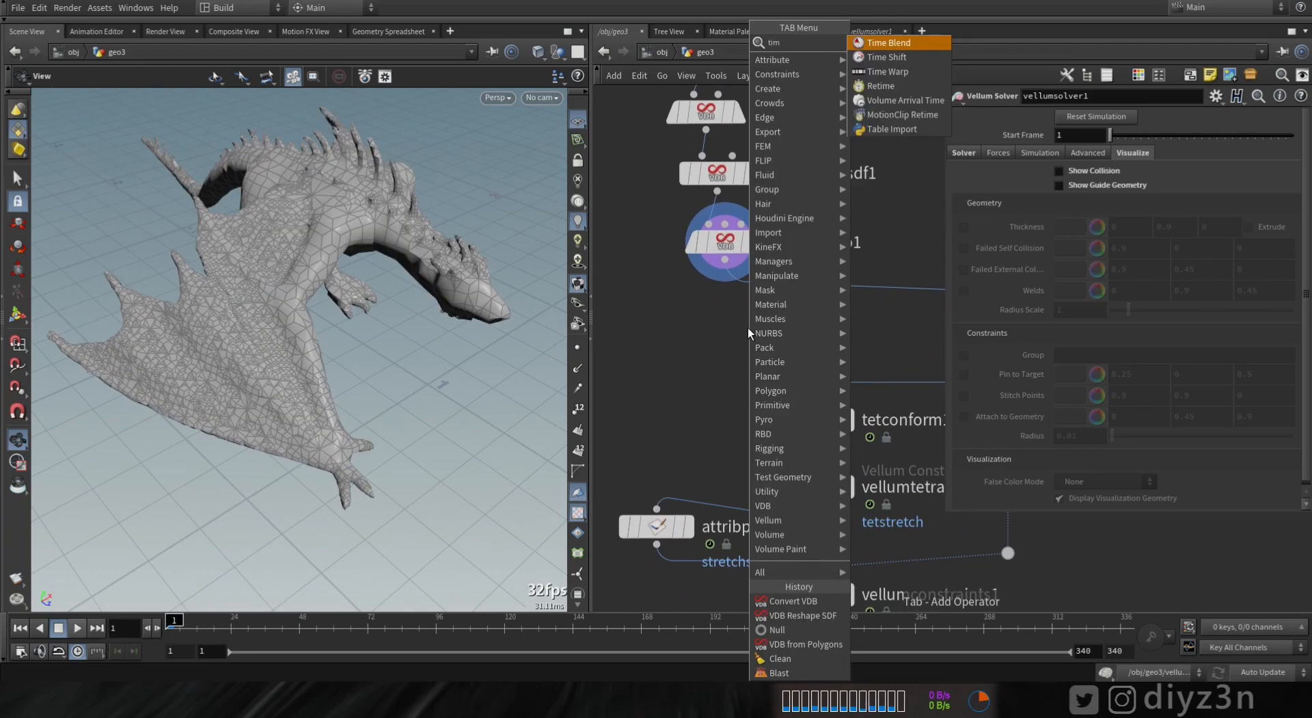
pyautogui.click(886, 71)
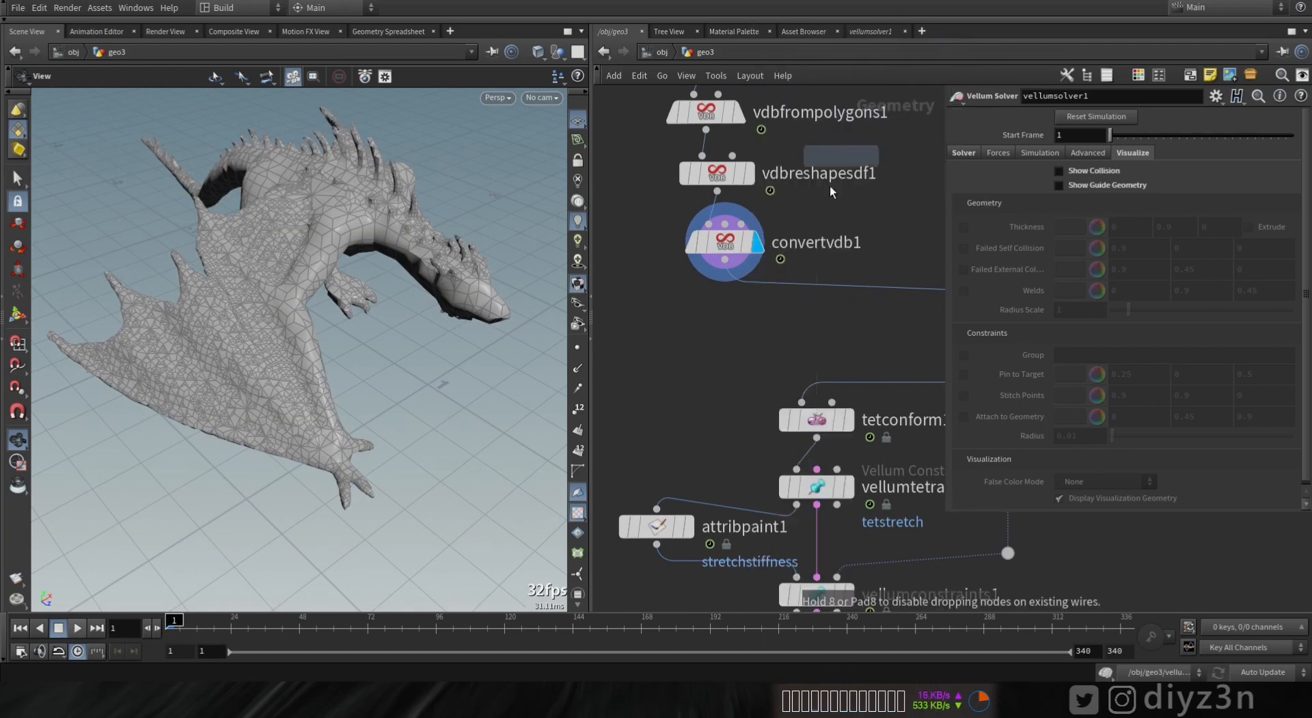
pyautogui.click(768, 290)
pyautogui.moveTo(771, 315); pyautogui.dragTo(724, 322)
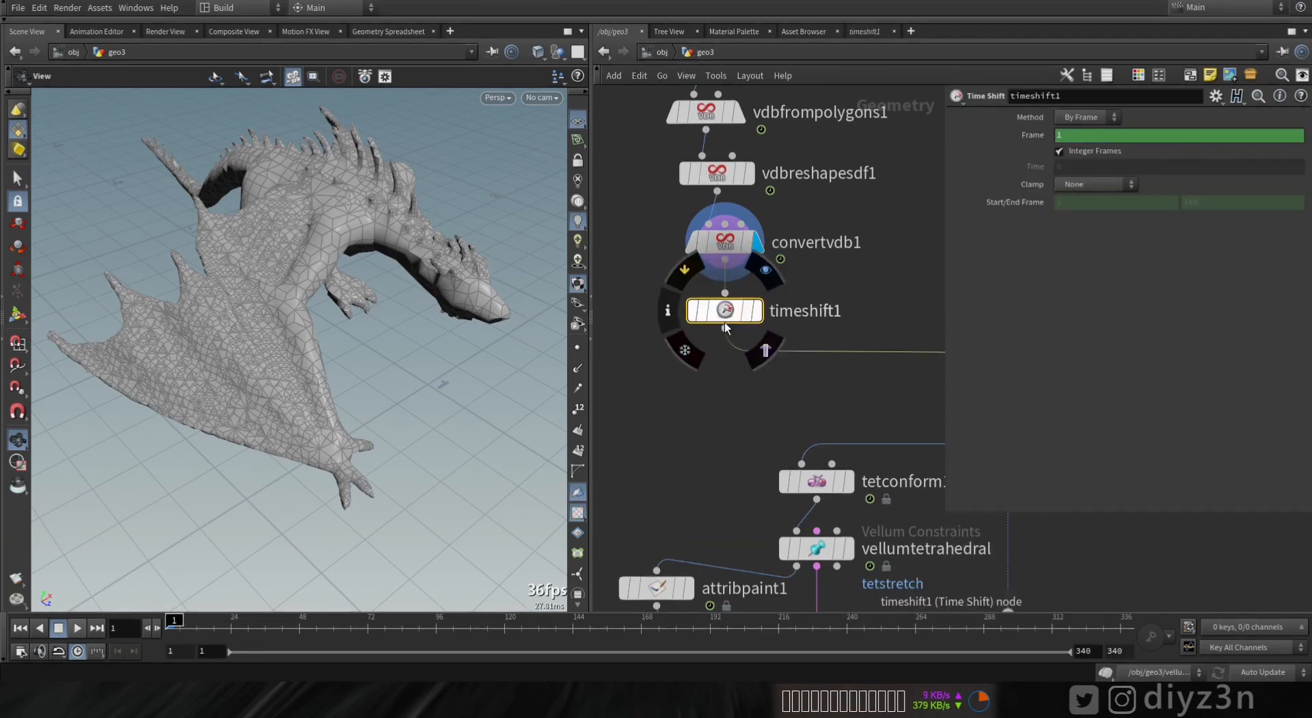
# - Display timeshift1 and delete the channels on its Frame parameter so the mesh is held at frame 1
pyautogui.rightClick(1032, 136)
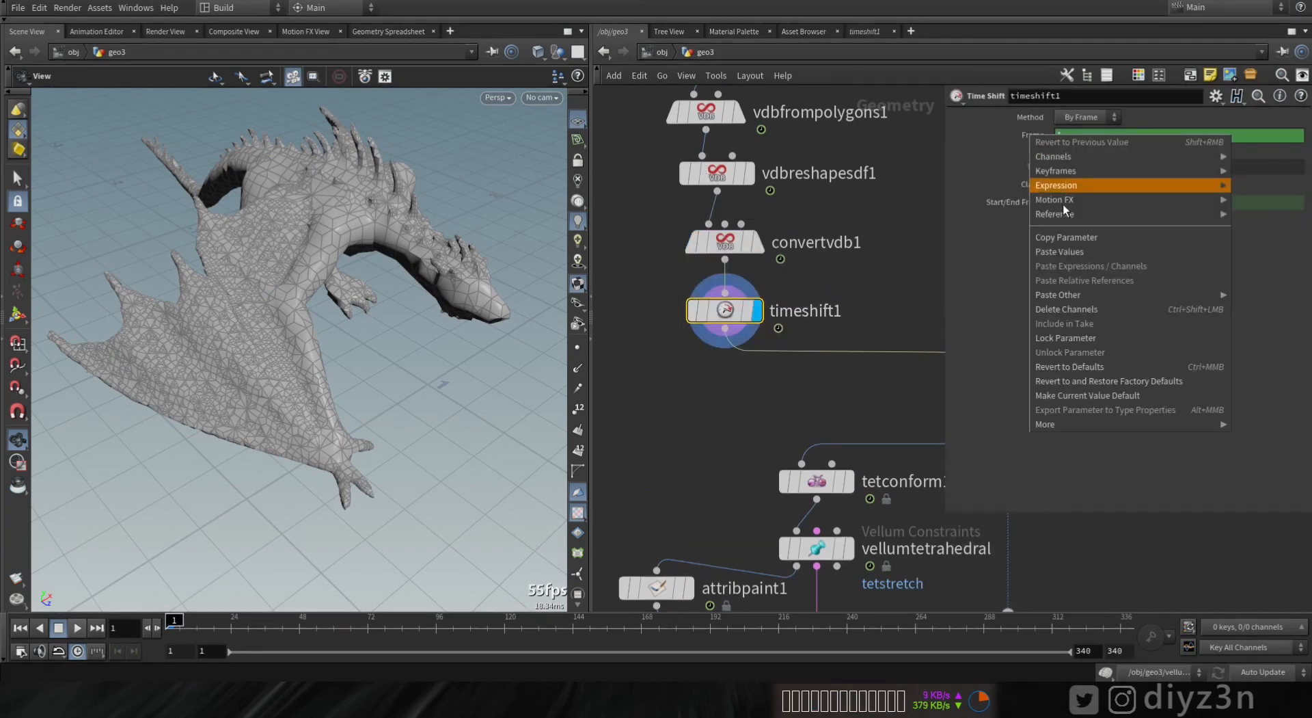
pyautogui.click(1070, 309)
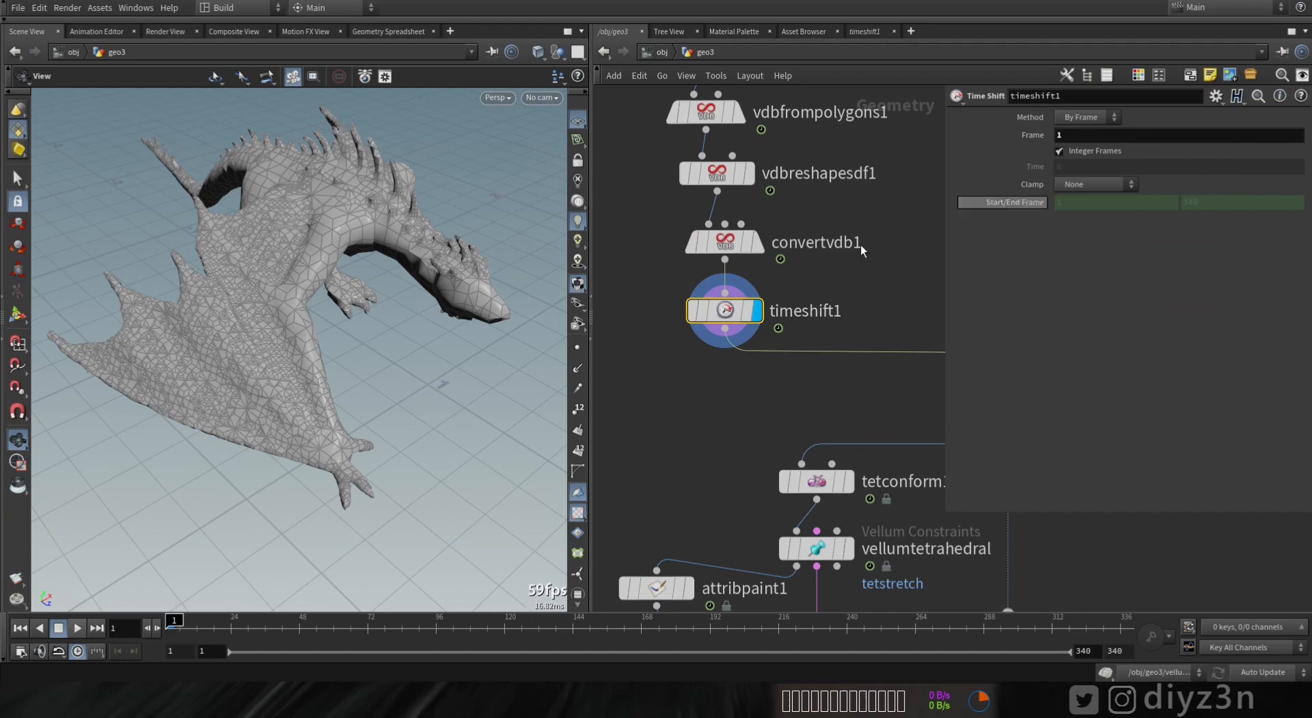
pyautogui.moveTo(177, 625); pyautogui.dragTo(261, 626)
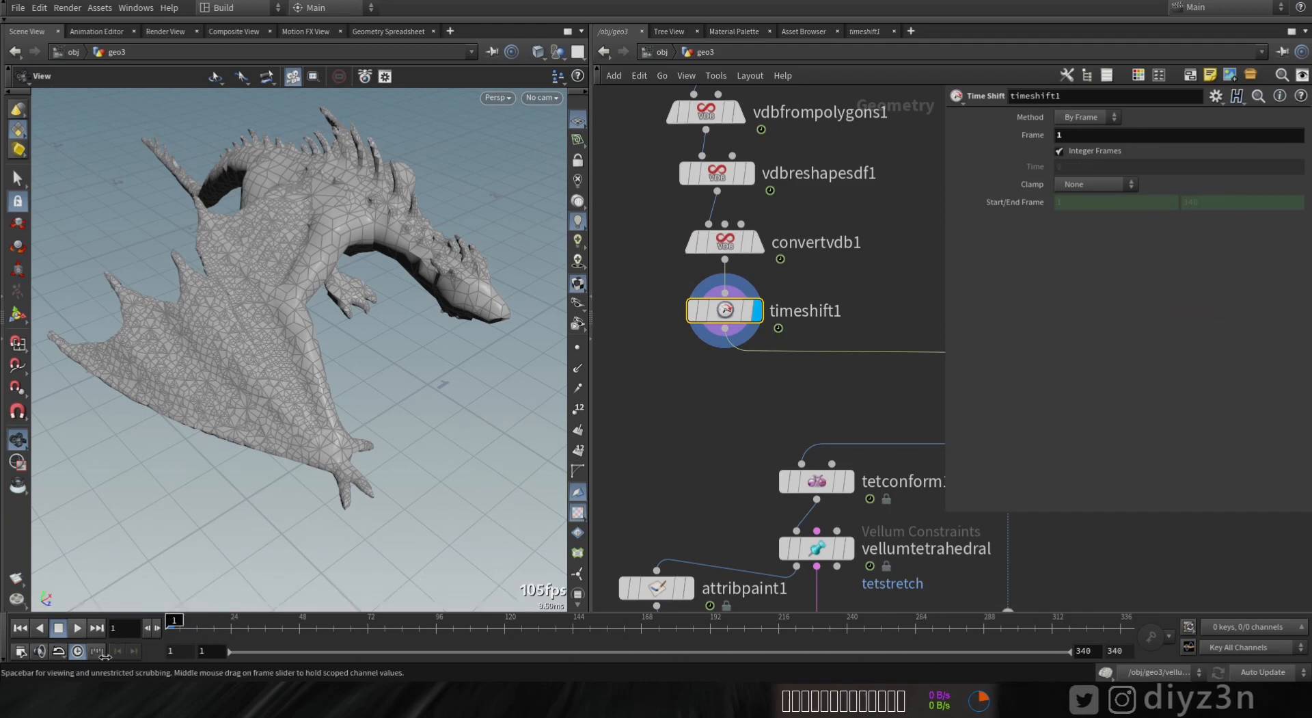
# - Add a Point Deform node to the network between timeshift1 and null1
pyautogui.moveTo(699, 409); pyautogui.dragTo(620, 469, button='middle')
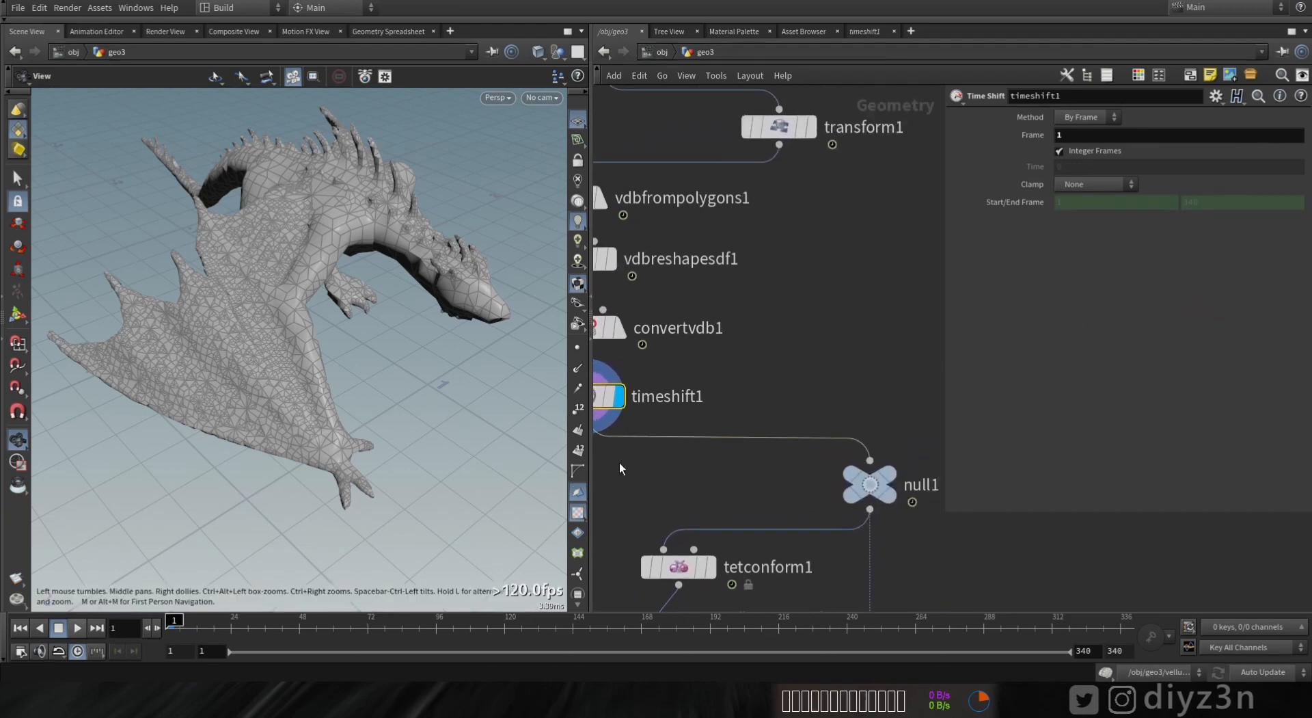
pyautogui.scroll(-1, 785, 346)
pyautogui.scroll(-1, 827, 350)
pyautogui.press('Tab')
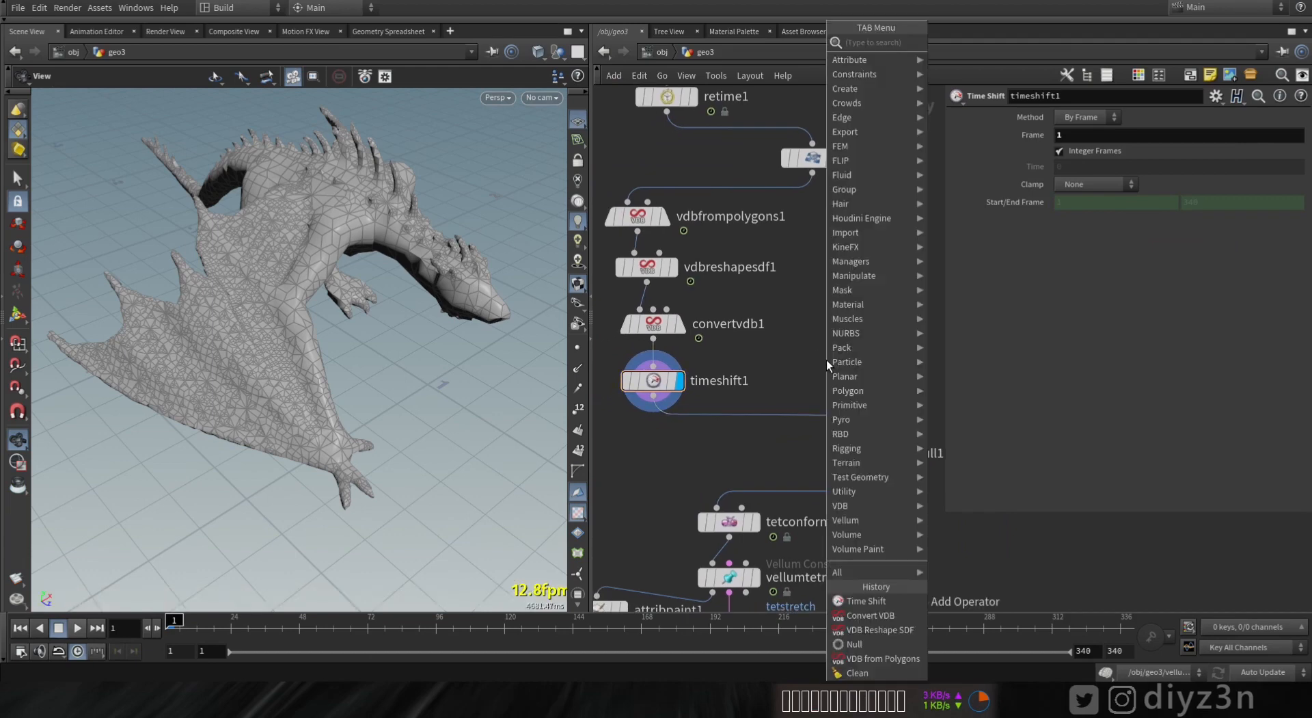
pyautogui.press('Escape')
pyautogui.press('Tab')
pyautogui.write('d')
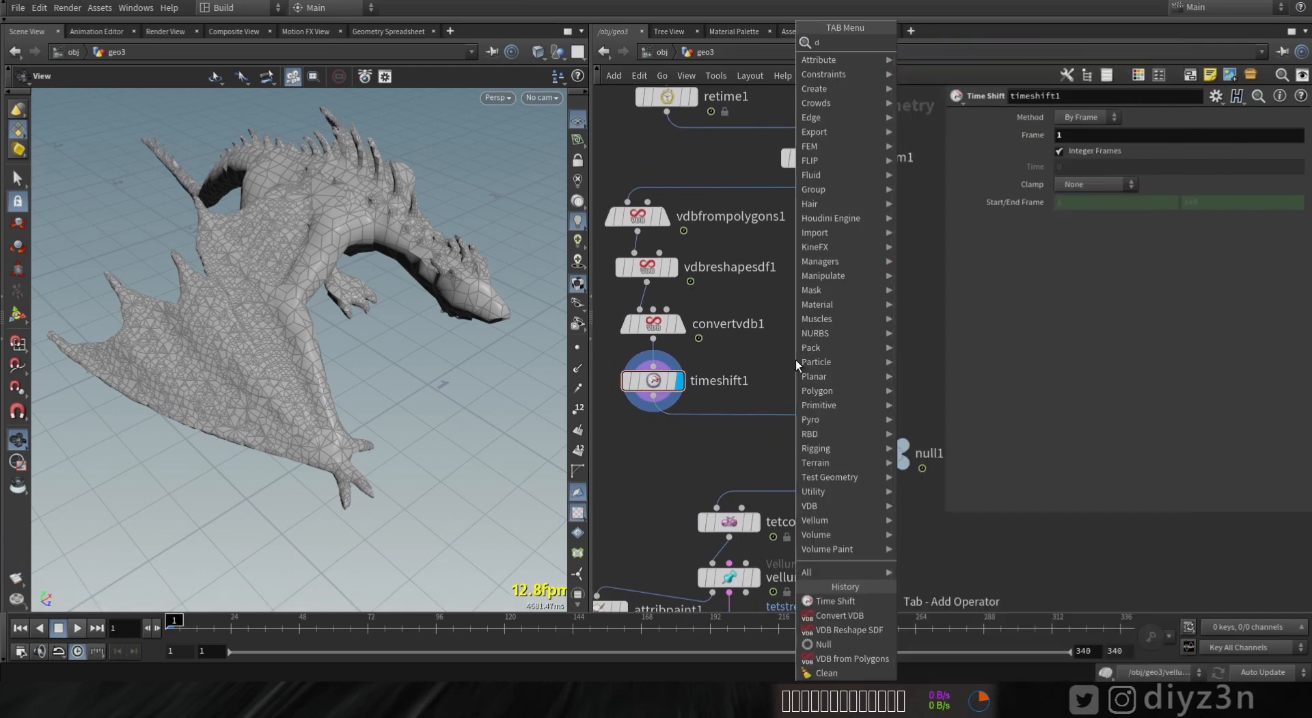
pyautogui.click(971, 143)
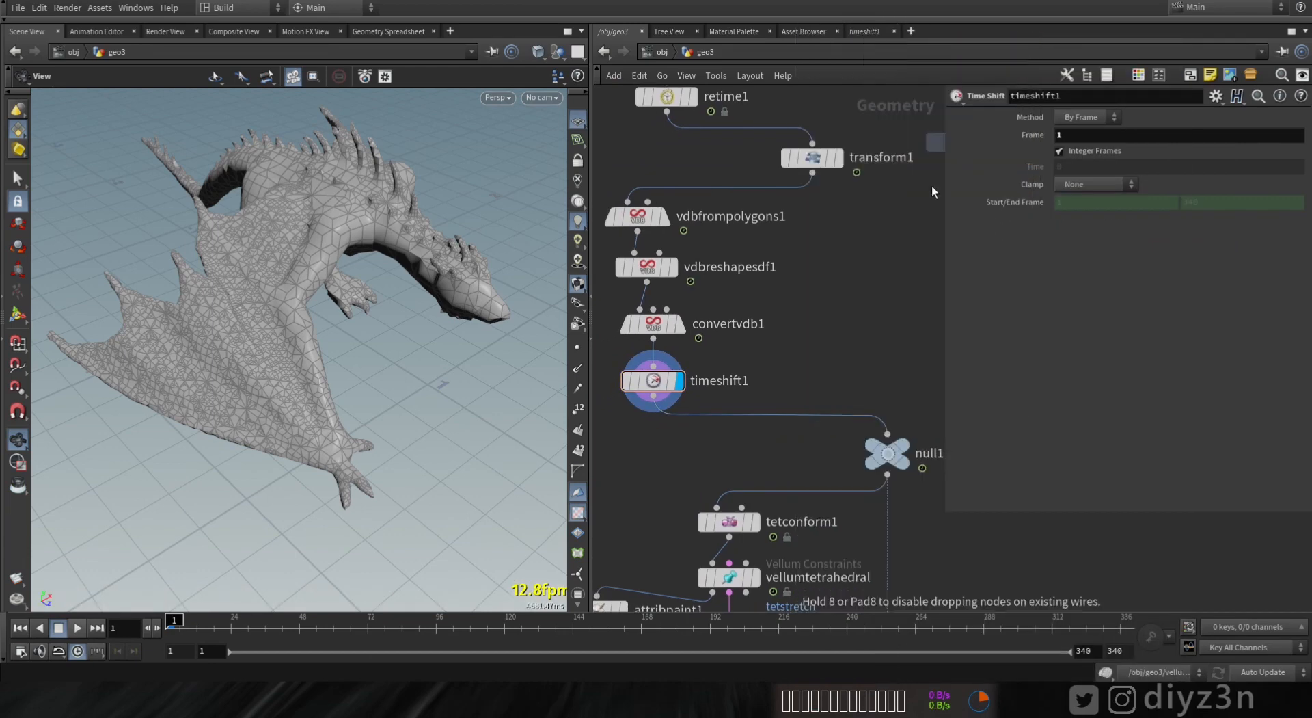
pyautogui.click(814, 363)
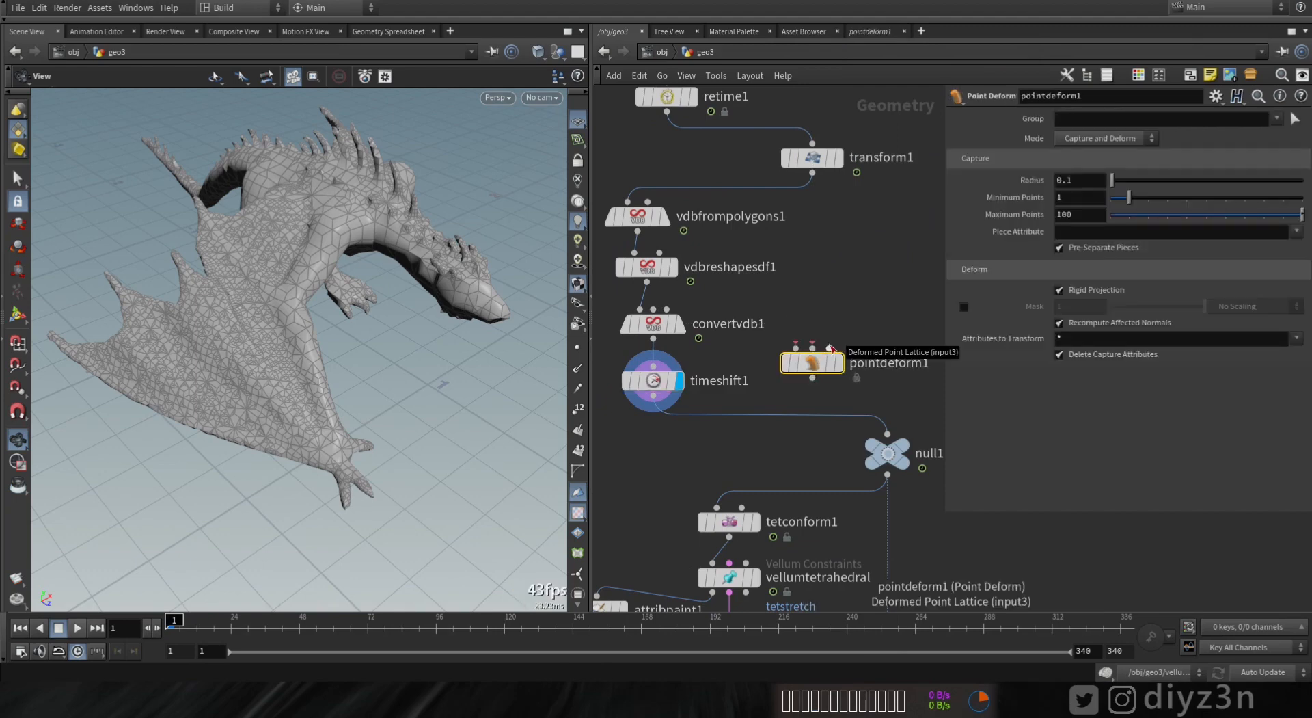
# - Connect timeshift1 to pointdeform1's first input and transform1 to its Deformed Point Lattice input, and insert pointdeform1 before null1
pyautogui.click(823, 170)
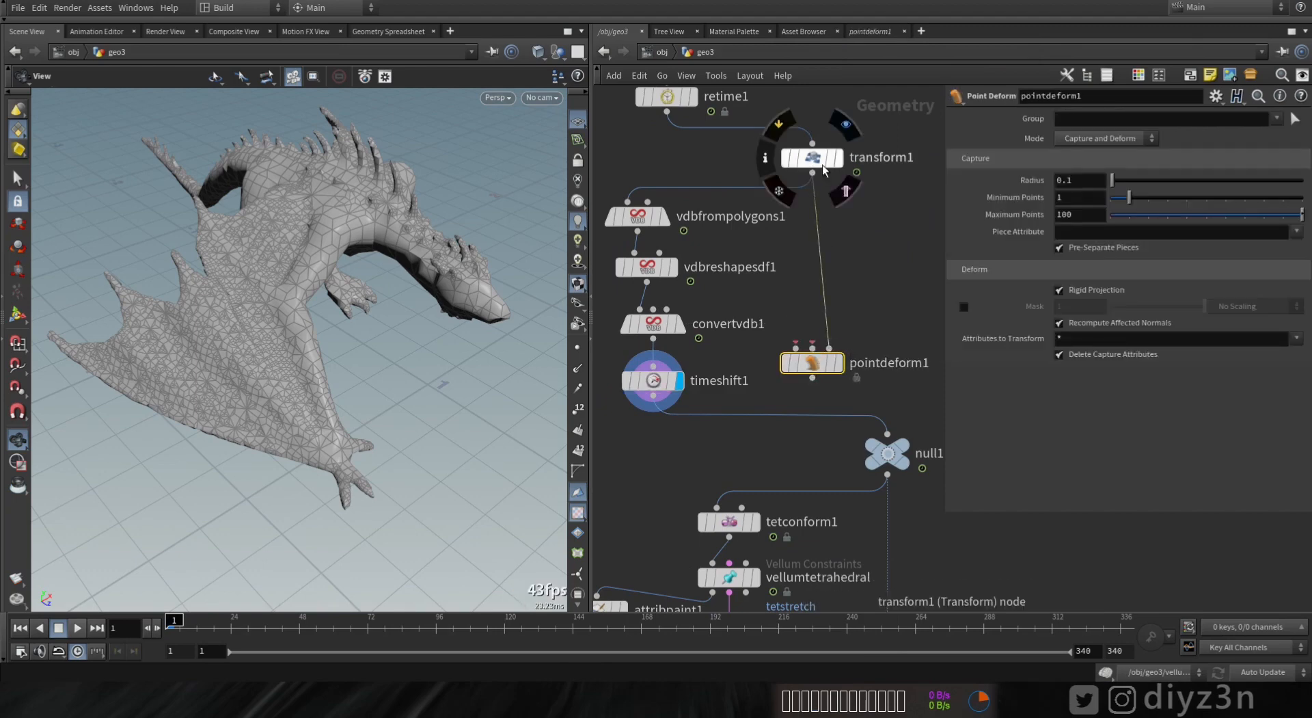
pyautogui.click(846, 125)
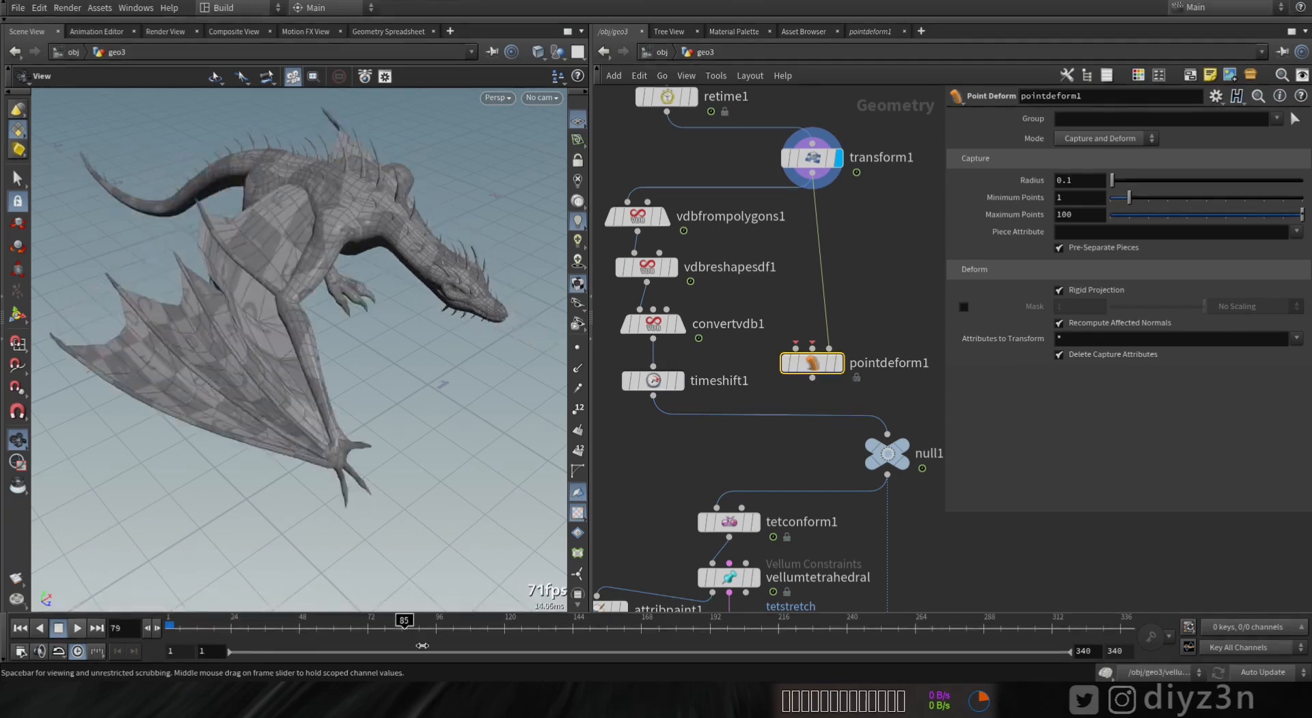
pyautogui.click(795, 345)
pyautogui.moveTo(815, 362); pyautogui.dragTo(835, 362)
pyautogui.click(805, 417)
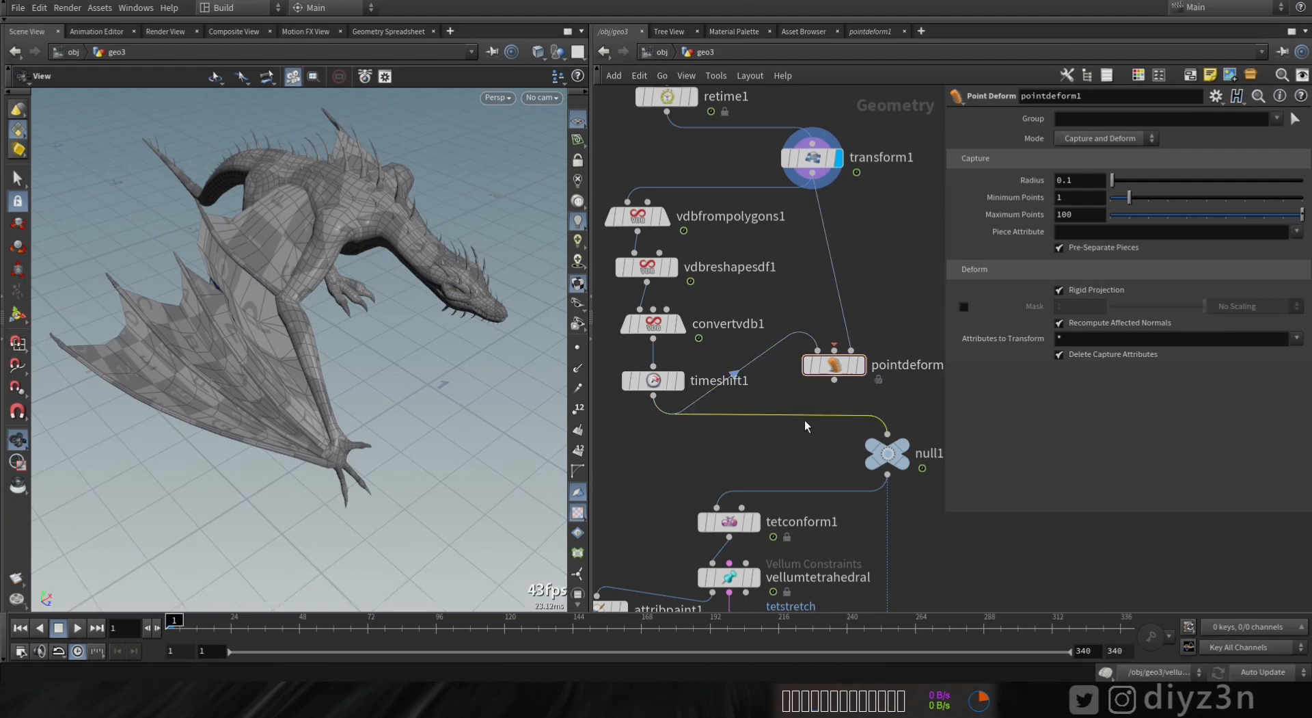
pyautogui.moveTo(835, 373); pyautogui.dragTo(886, 391)
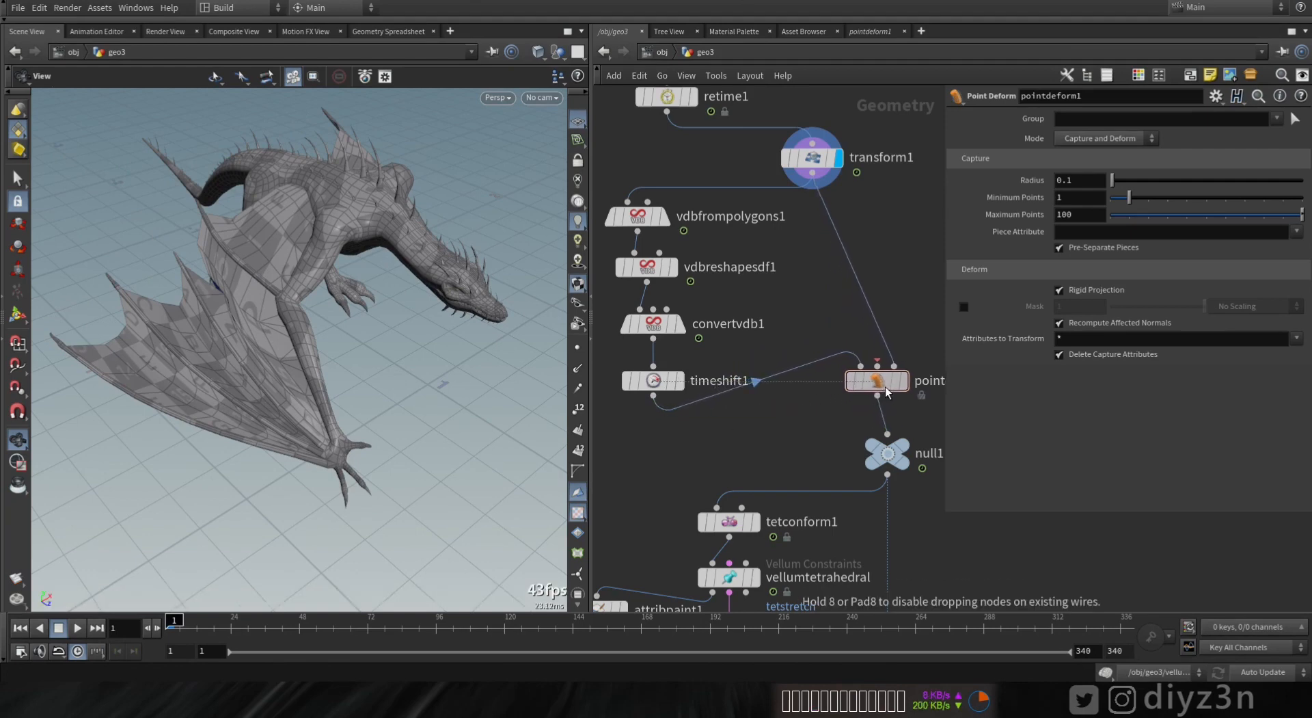
pyautogui.click(911, 355)
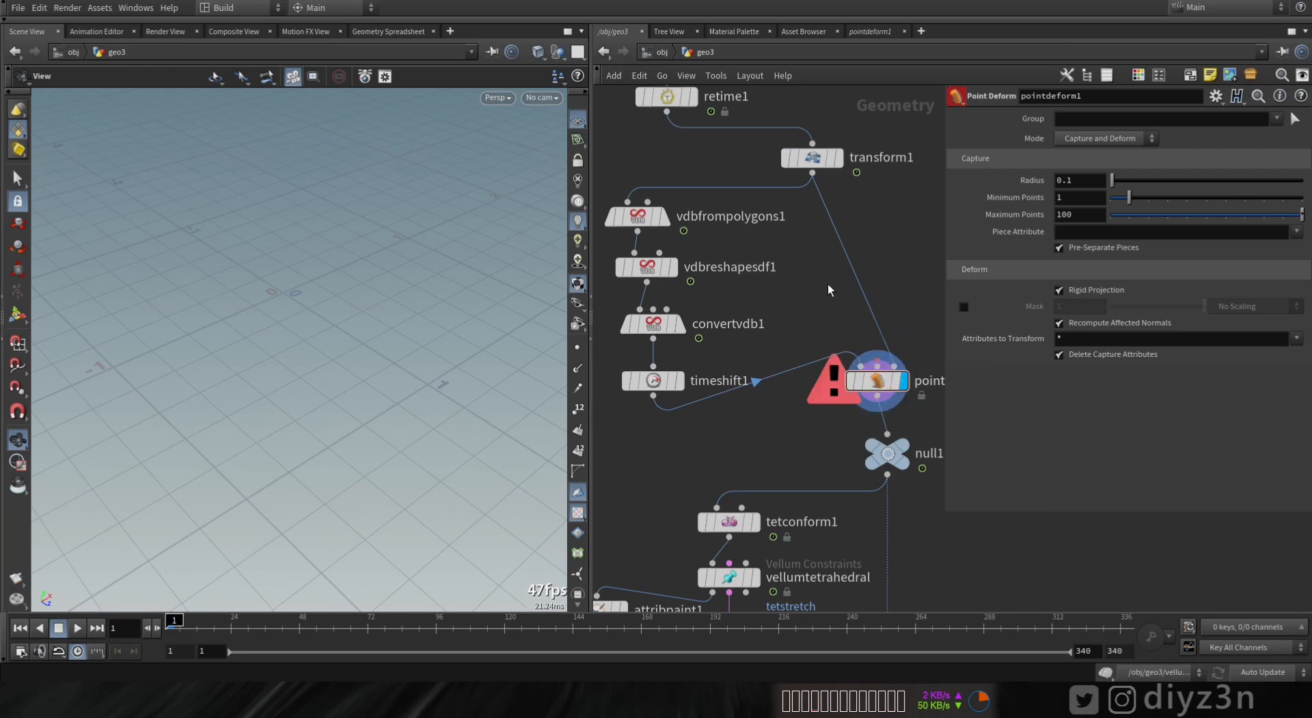
# - Duplicate timeshift1 and wire the copy from transform1 into pointdeform1's second input
pyautogui.click(656, 384)
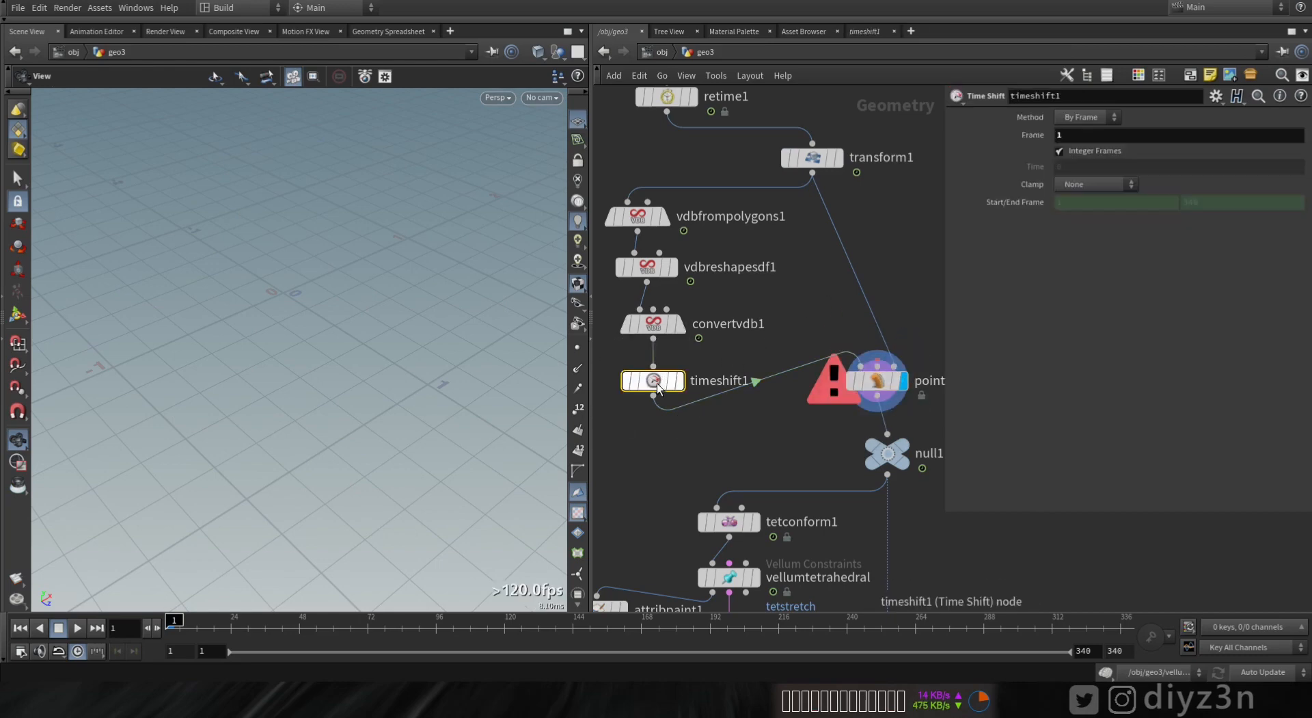
pyautogui.hotkey('ctrl', 'c')
pyautogui.hotkey('ctrl', 'v')
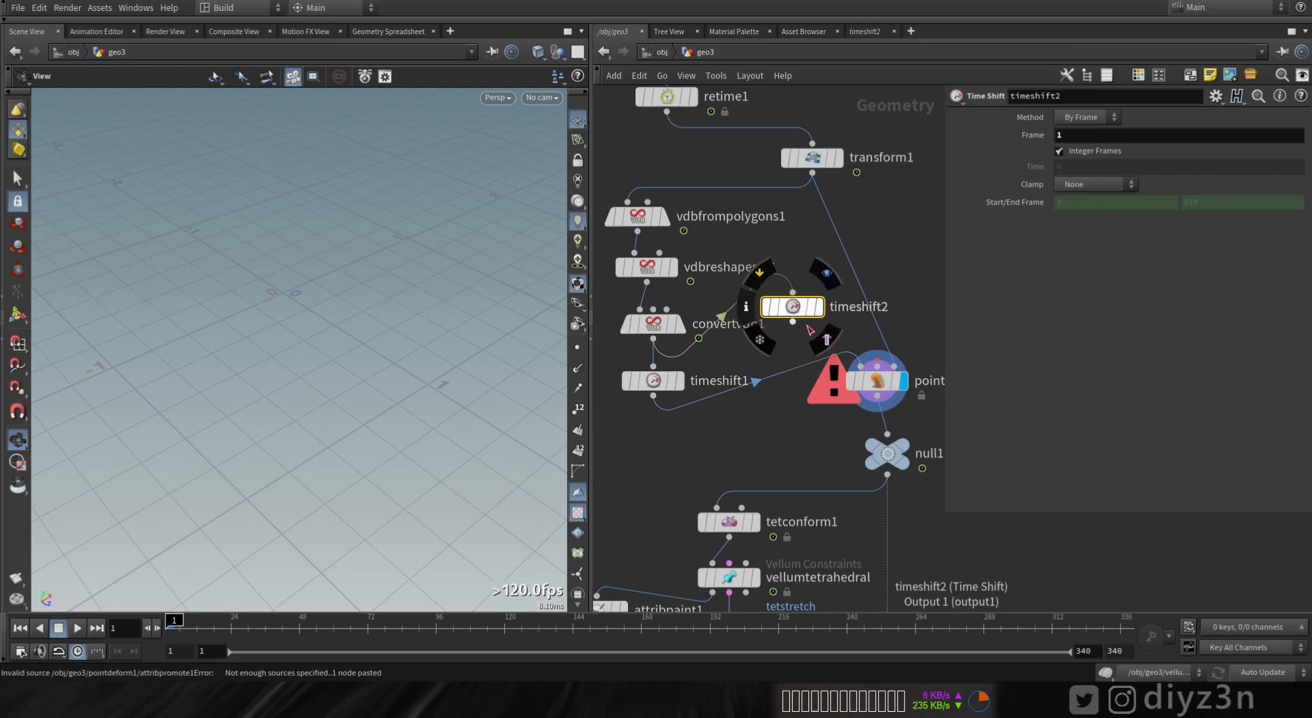
pyautogui.moveTo(793, 292); pyautogui.dragTo(717, 331)
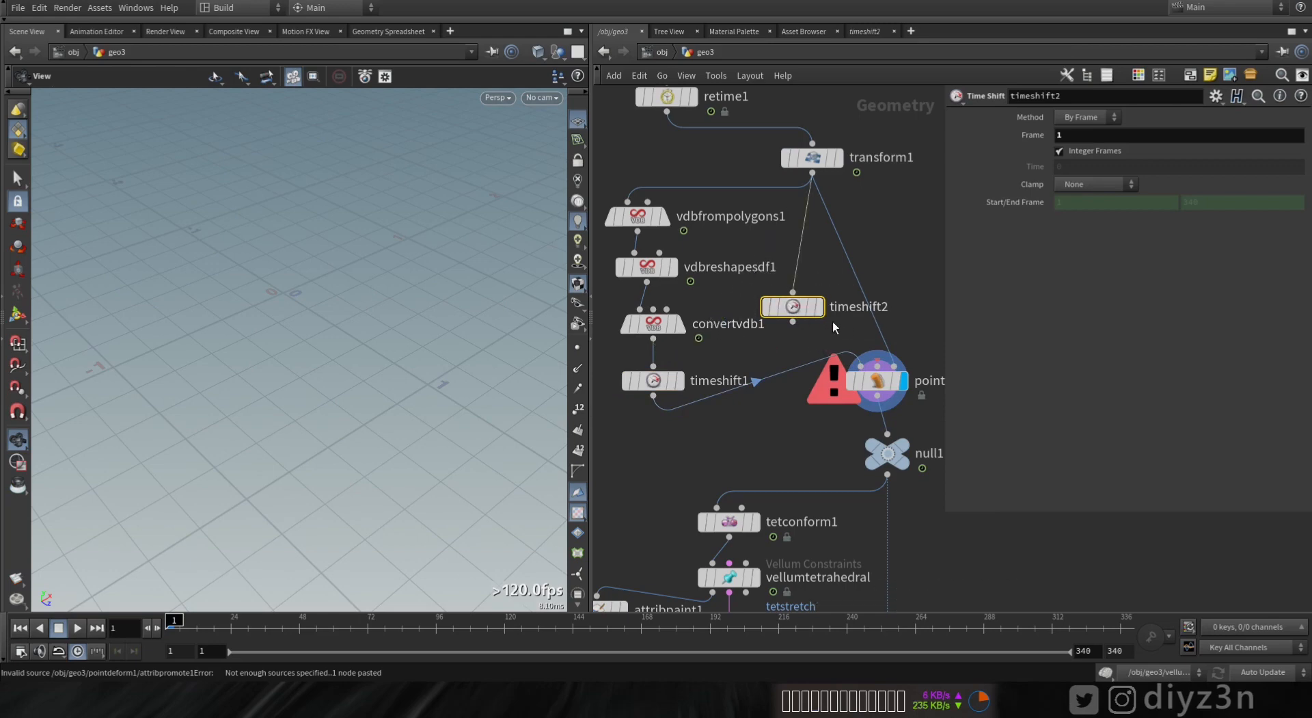
pyautogui.click(860, 365)
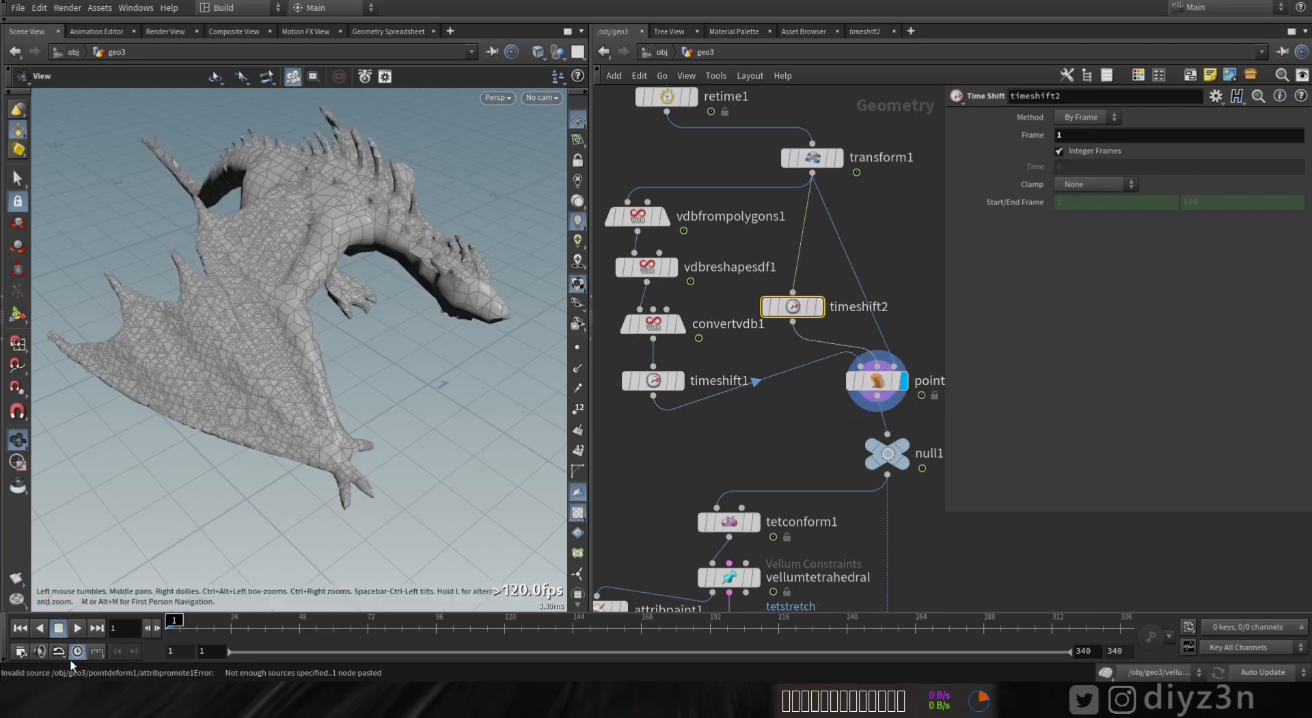
# - Run pointdeform1's animation to frame 50, return to frame 1, and compare its mesh up close with convertvdb1
pyautogui.moveTo(172, 628); pyautogui.dragTo(305, 629)
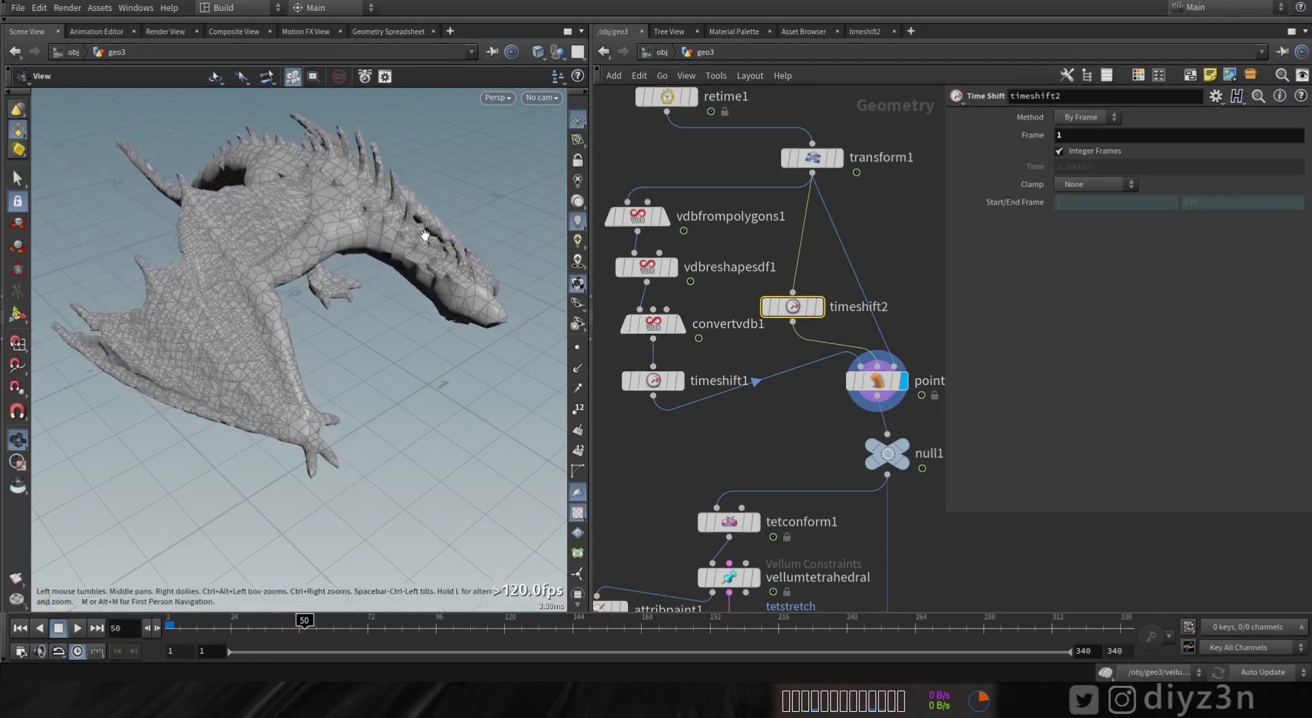
pyautogui.moveTo(421, 234); pyautogui.dragTo(605, 255, button='right')
pyautogui.moveTo(305, 627); pyautogui.dragTo(171, 627)
pyautogui.click(678, 325)
pyautogui.click(901, 381)
# - Display vellumsolver1 and play its simulation on the point-deformed mesh twice, returning to frame 1 after each run
pyautogui.scroll(-4, 825, 452)
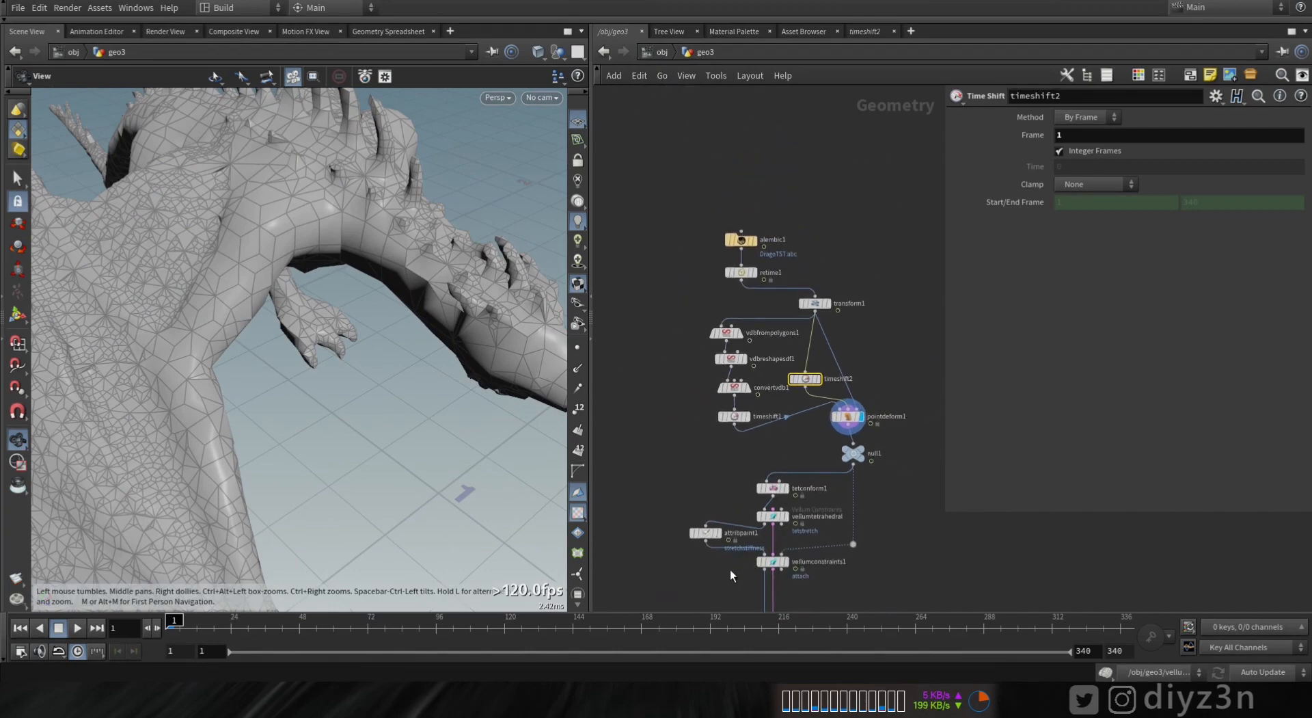
pyautogui.moveTo(731, 575); pyautogui.dragTo(699, 333, button='middle')
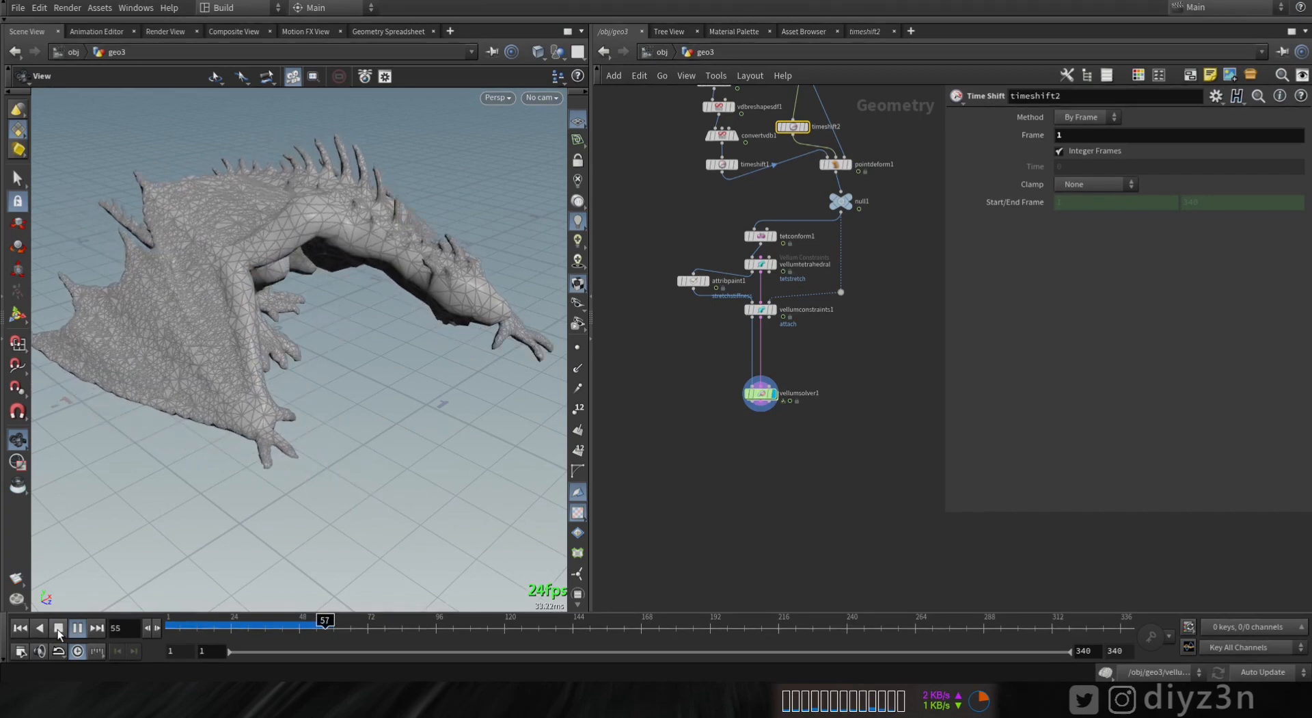
pyautogui.click(59, 630)
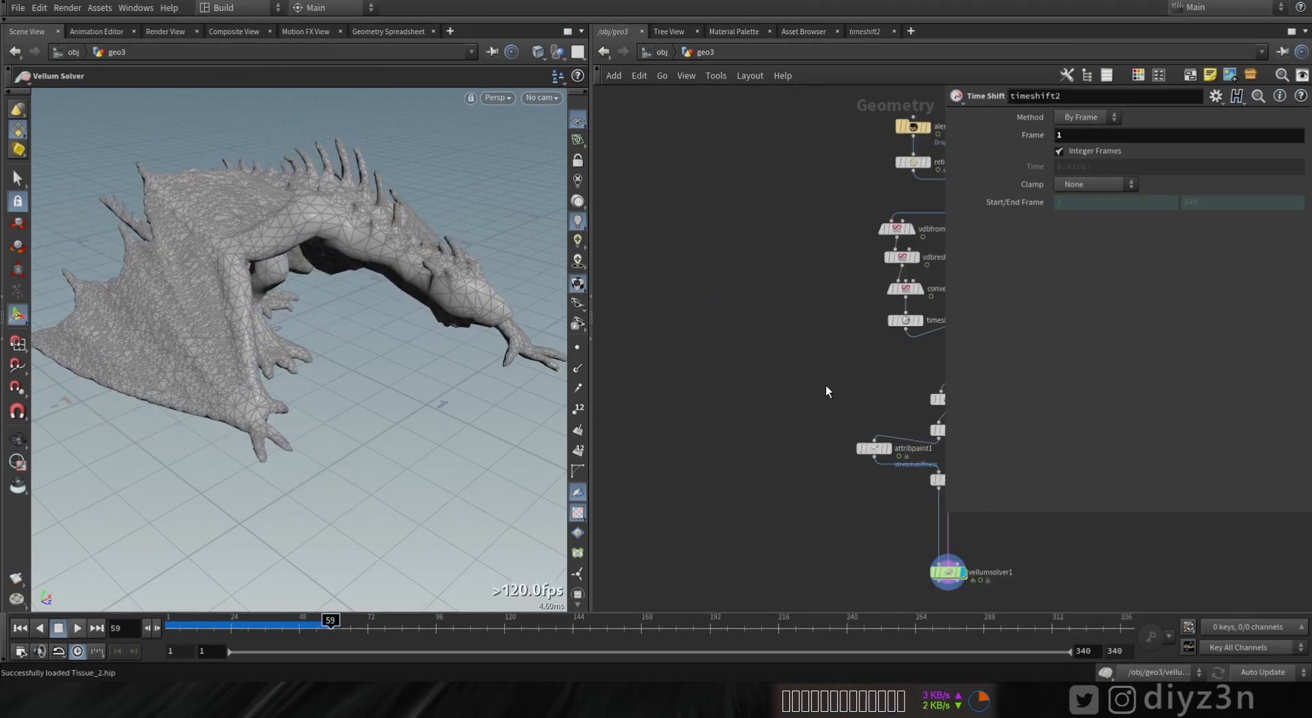
pyautogui.moveTo(813, 384); pyautogui.dragTo(636, 342, button='middle')
pyautogui.click(19, 628)
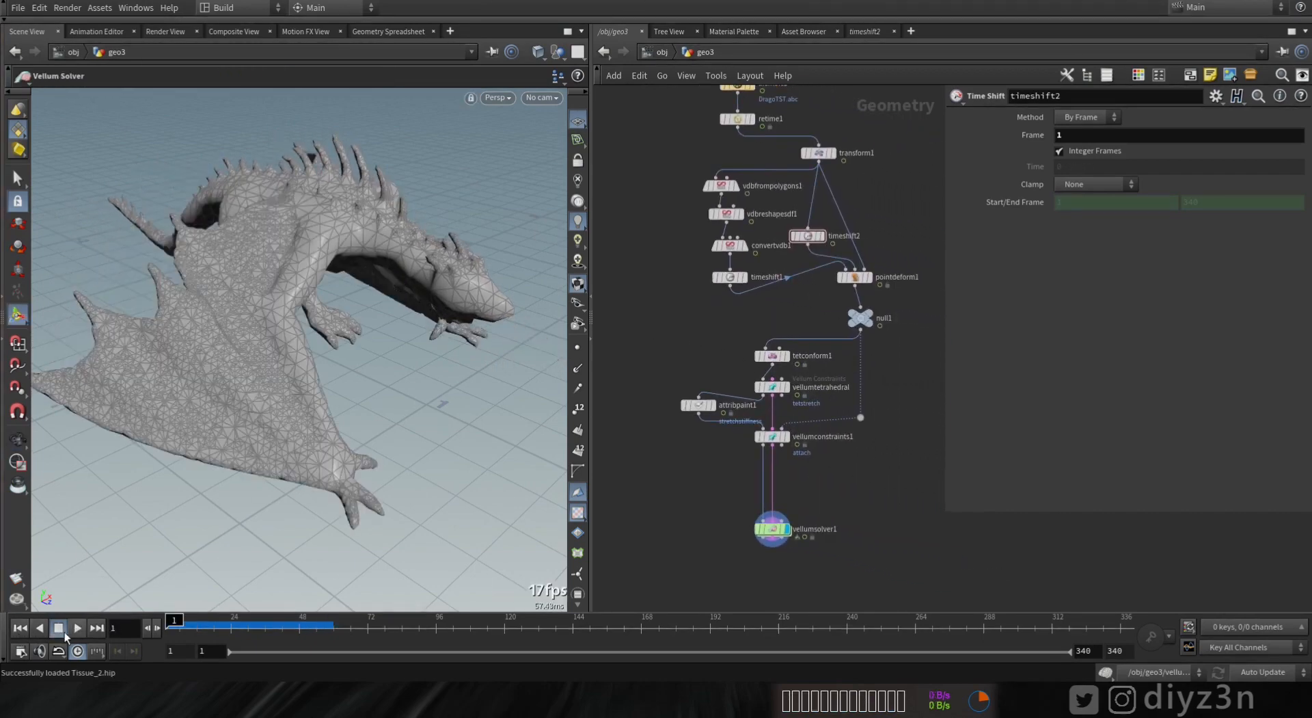
pyautogui.click(75, 629)
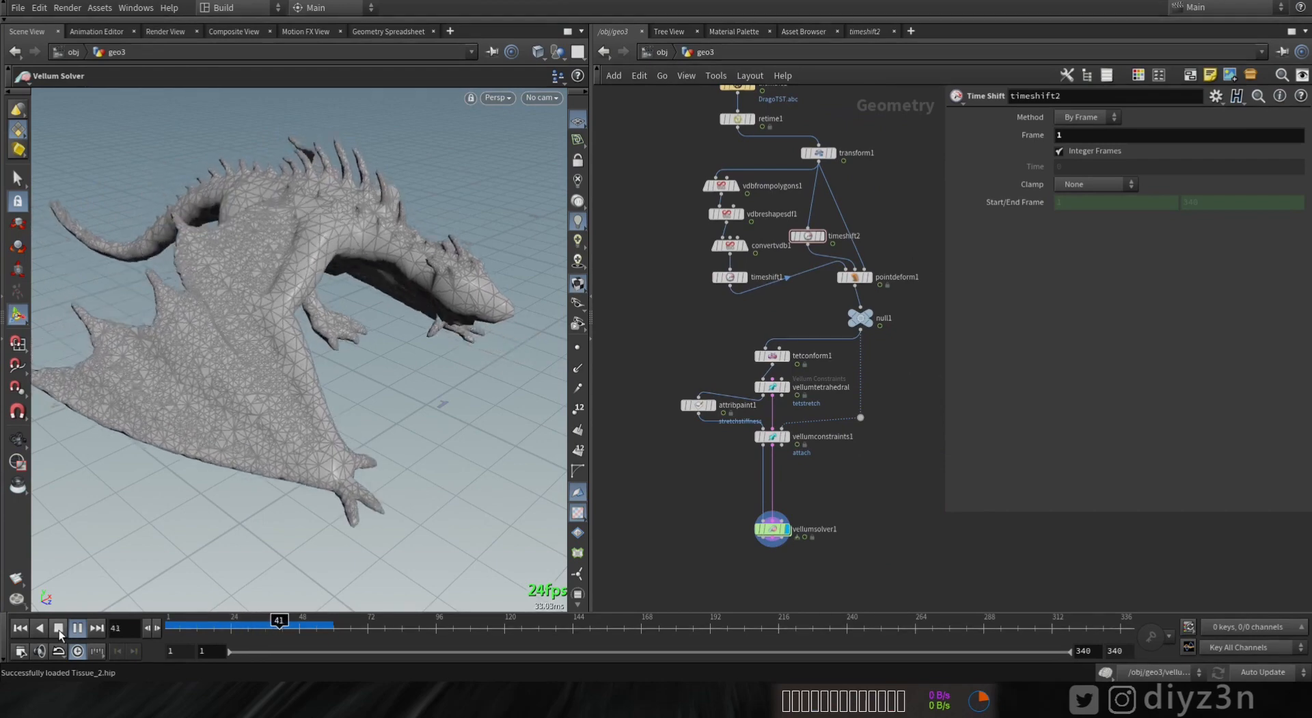
pyautogui.click(58, 628)
pyautogui.click(20, 629)
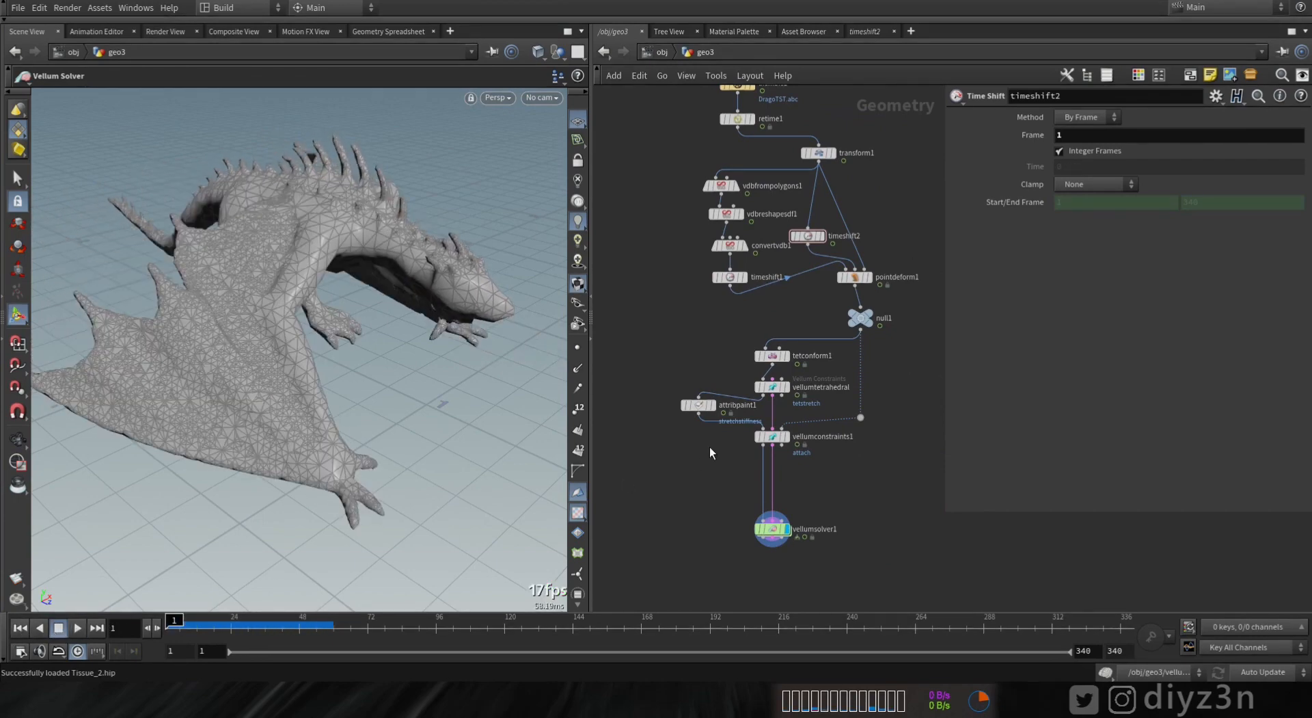
# - Display attribpaint1 and examine the painted stretchstiffness on the dragon's wings and body
pyautogui.rightClick(697, 406)
pyautogui.click(632, 479)
pyautogui.scroll(5, 635, 478)
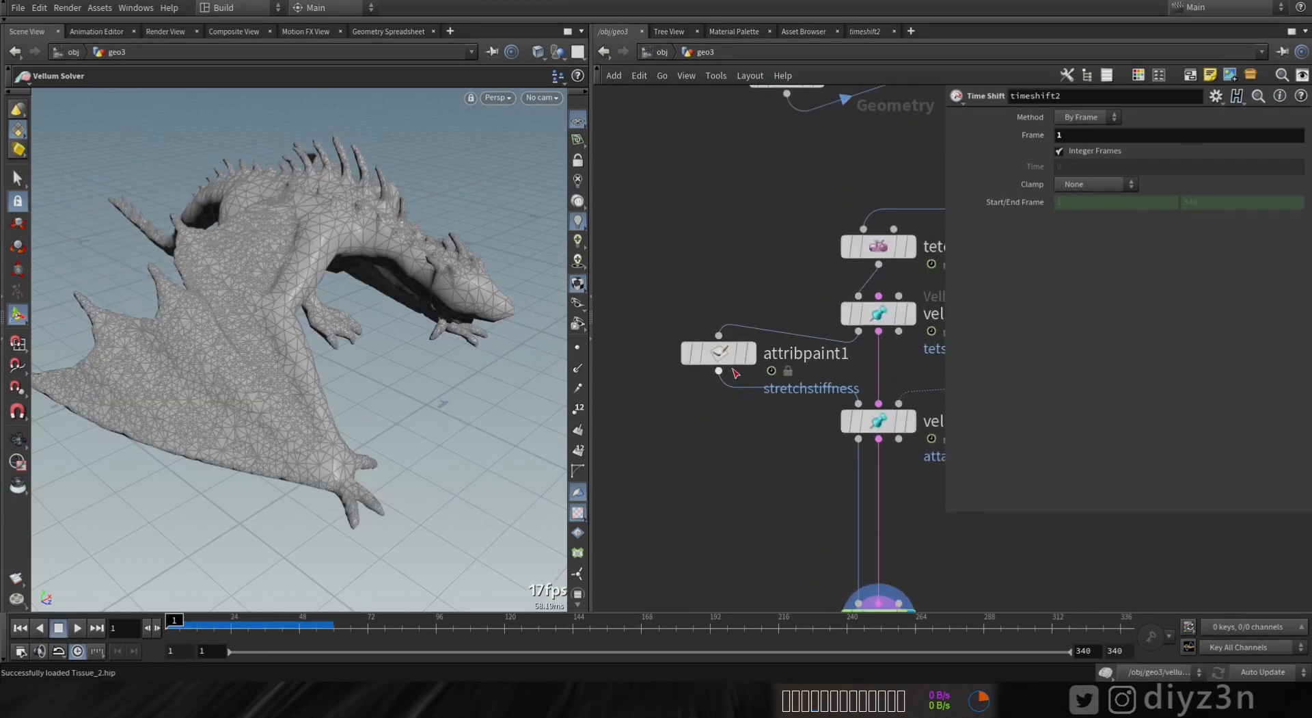
pyautogui.click(727, 346)
pyautogui.keyDown('alt'); pyautogui.moveTo(509, 325); pyautogui.dragTo(451, 332); pyautogui.keyUp('alt')
pyautogui.keyDown('alt'); pyautogui.moveTo(451, 331); pyautogui.dragTo(409, 374, button='middle'); pyautogui.keyUp('alt')
pyautogui.moveTo(408, 374)
pyautogui.keyDown('alt'); pyautogui.mouseDown()
pyautogui.moveTo(357, 369)
pyautogui.moveTo(425, 368)
pyautogui.moveTo(441, 385)
pyautogui.mouseUp(); pyautogui.keyUp('alt')
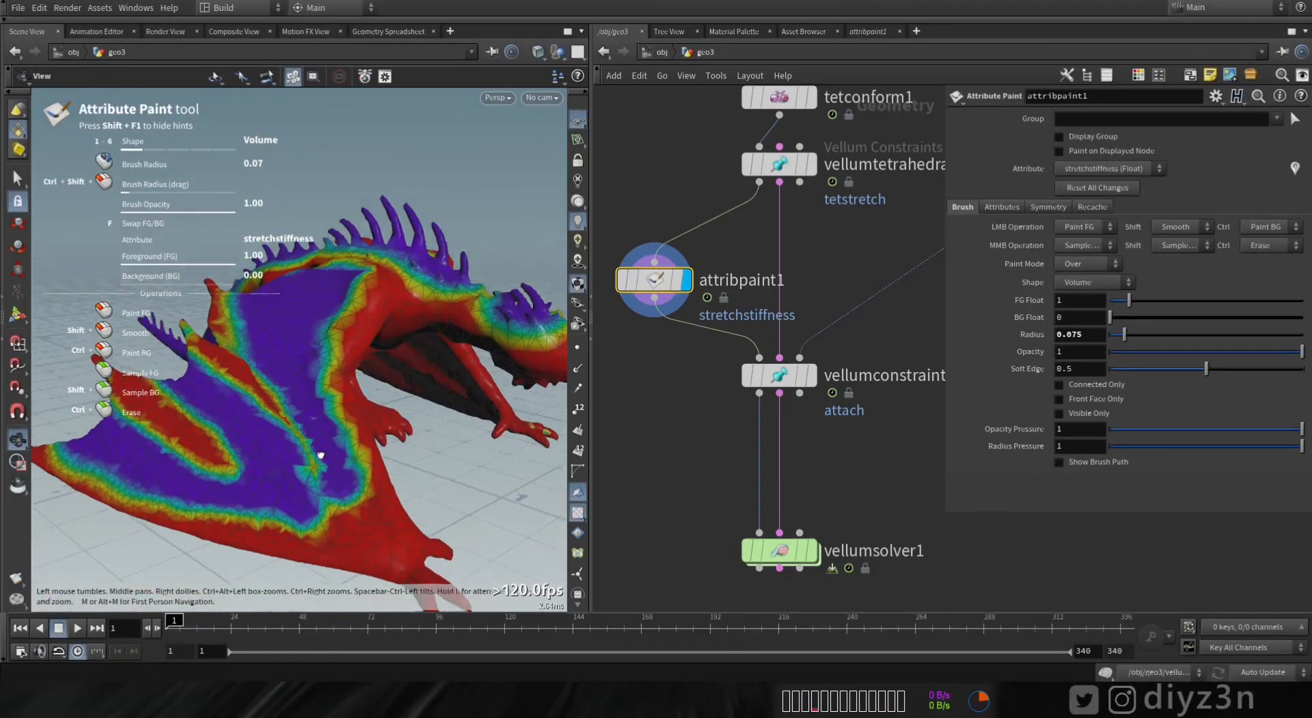
# - Move tetconform1 farther above vellumtetrahedral and display vellumtetrahedral to examine its constraints
pyautogui.moveTo(842, 252); pyautogui.dragTo(826, 464, button='middle')
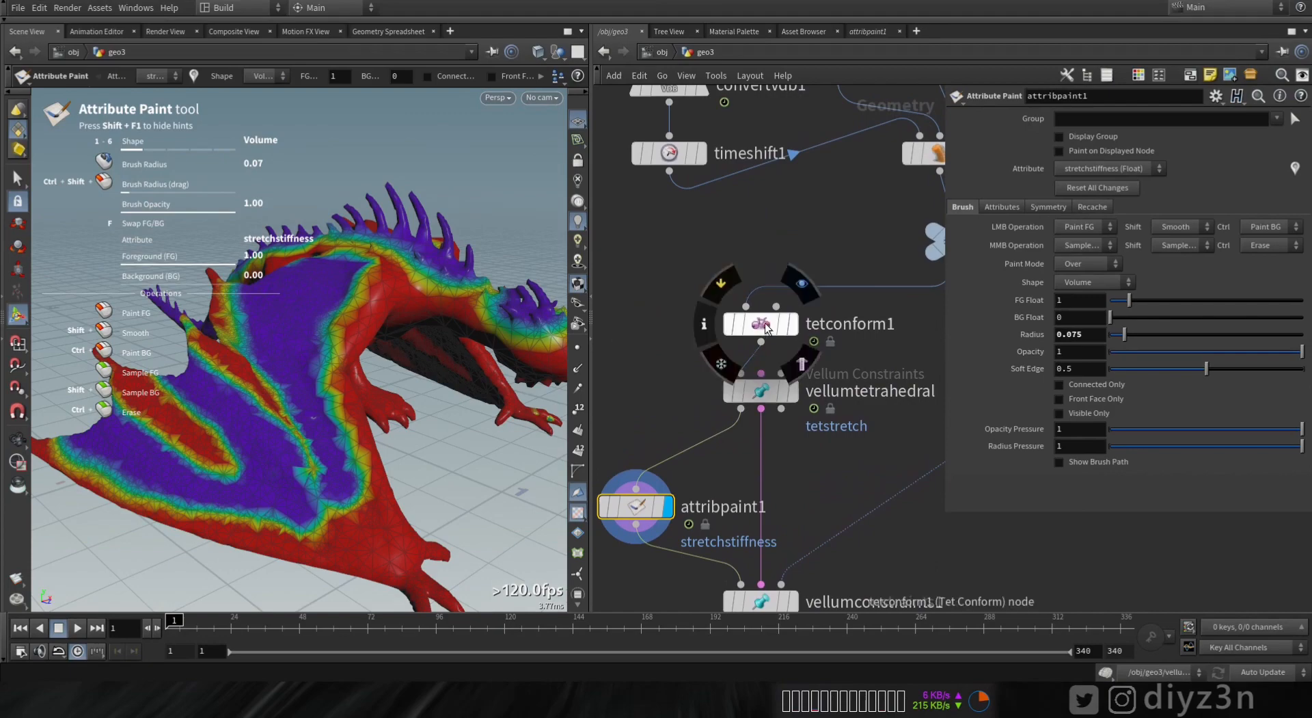
pyautogui.moveTo(764, 328); pyautogui.dragTo(765, 272)
pyautogui.click(793, 391)
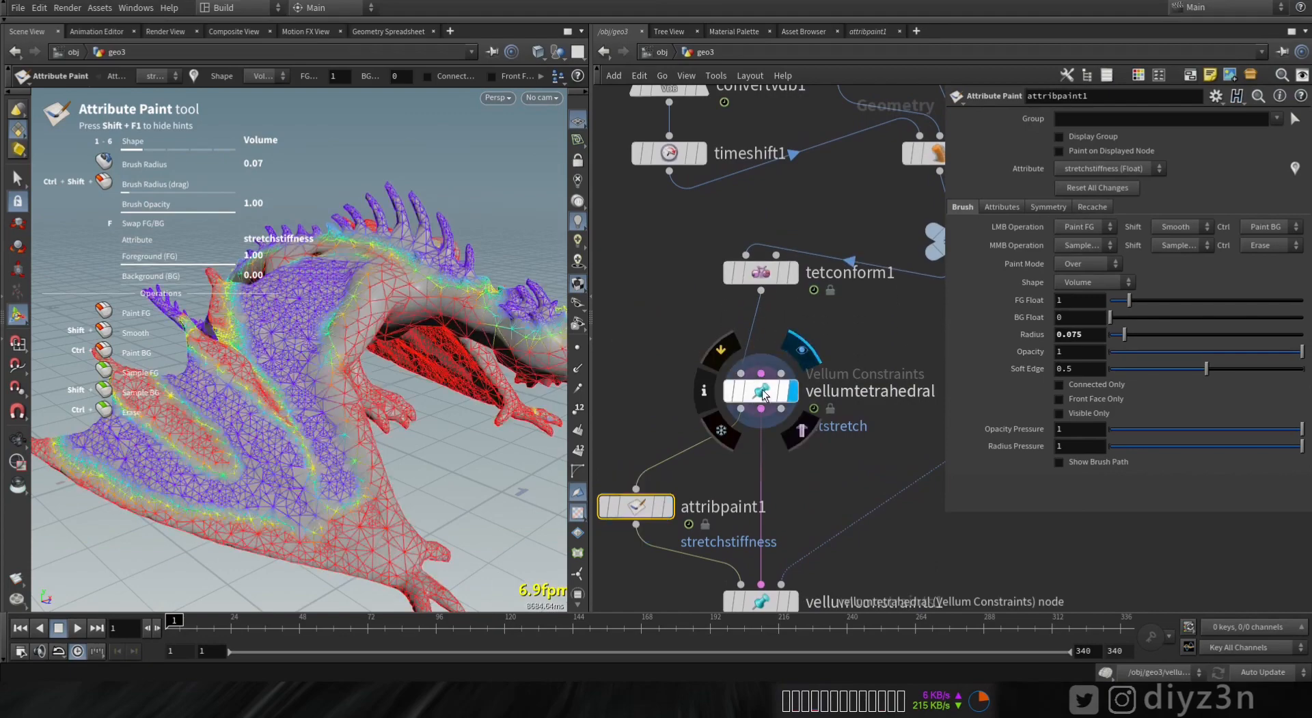
pyautogui.click(759, 391)
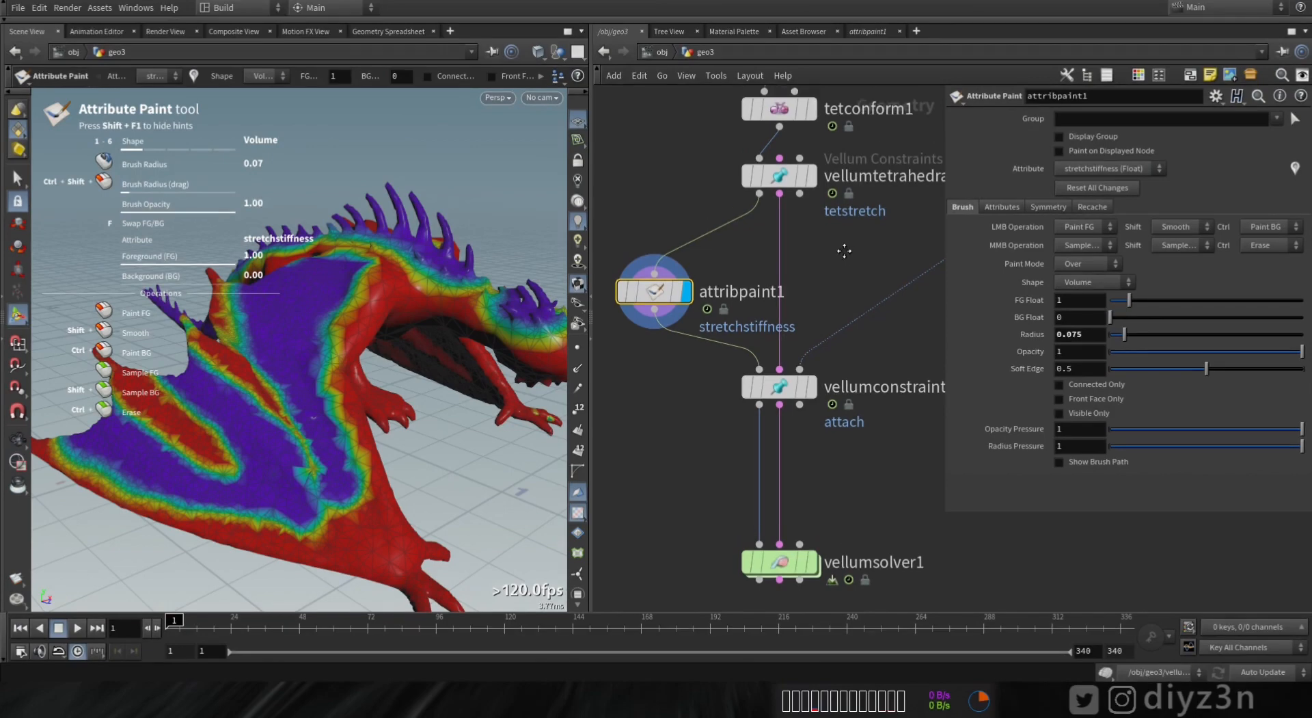
# - Move tetconform1 higher above vellumtetrahedral, then display vellumtetrahedral and set its stretch stiffness to Scale by Value
pyautogui.moveTo(841, 243); pyautogui.dragTo(826, 457, button='middle')
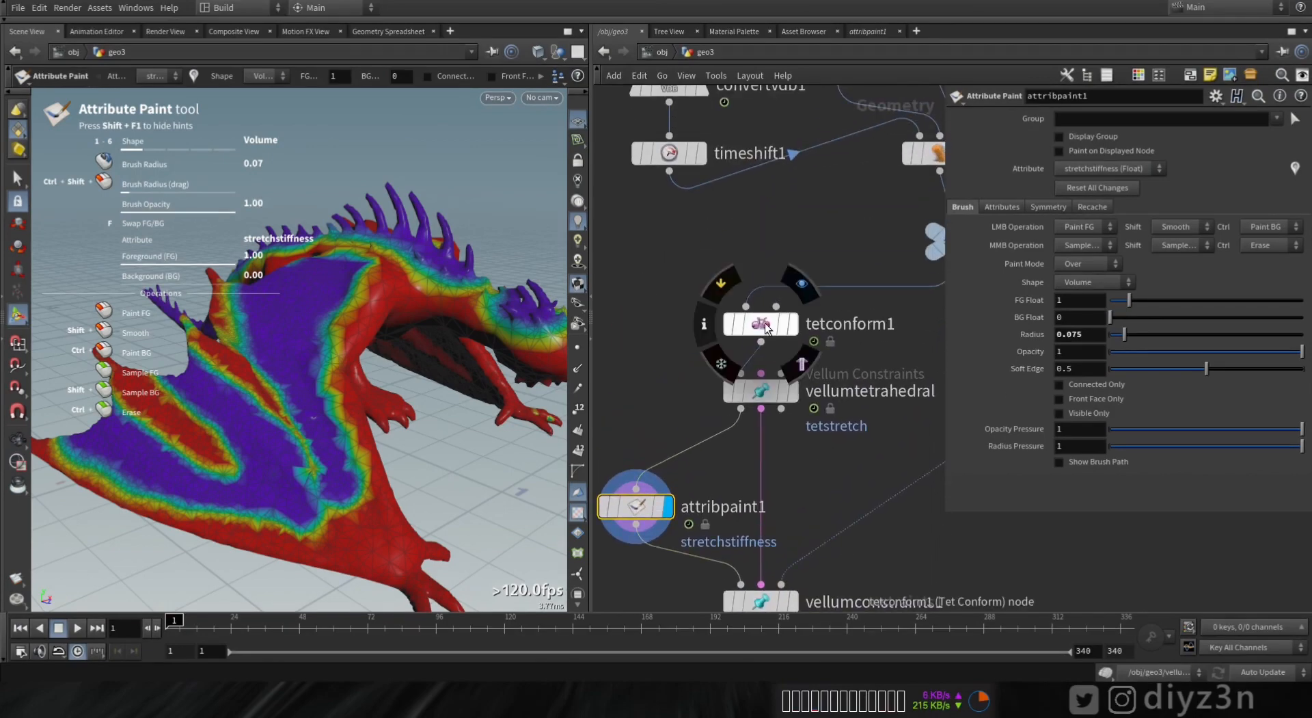
pyautogui.moveTo(765, 326); pyautogui.dragTo(765, 277)
pyautogui.click(804, 349)
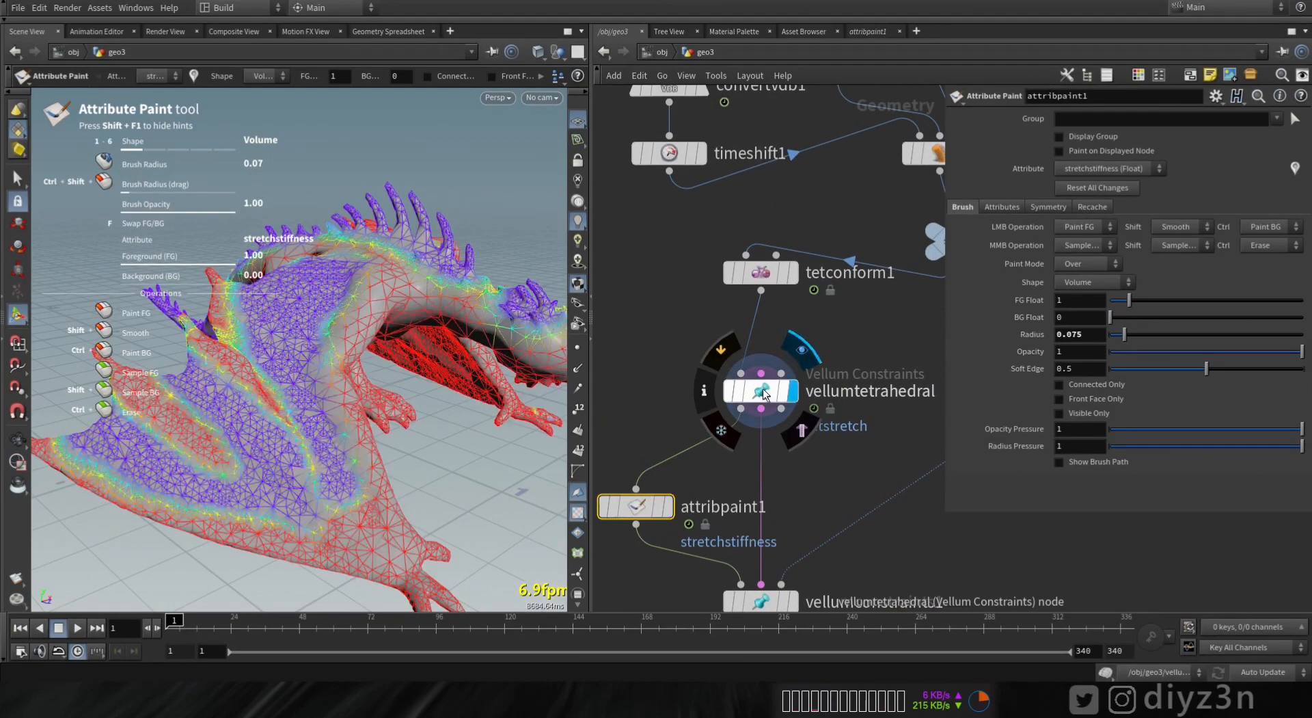
pyautogui.click(760, 390)
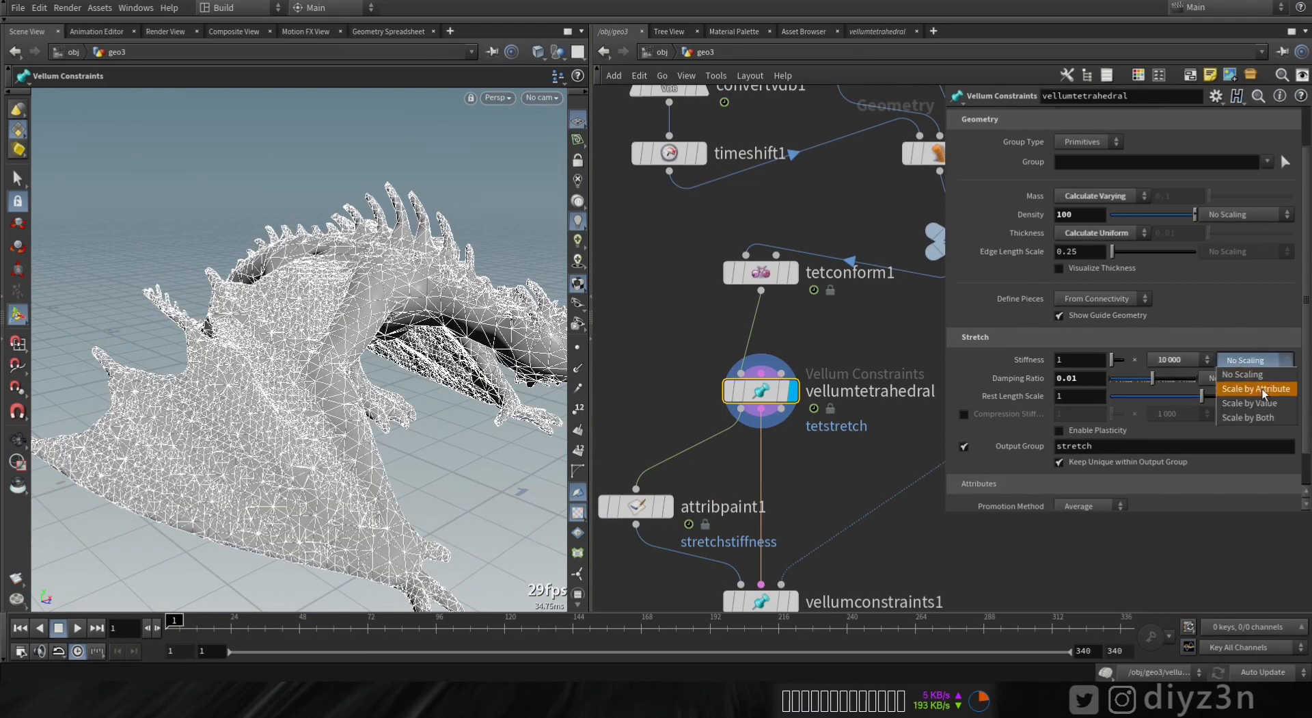
pyautogui.click(1263, 402)
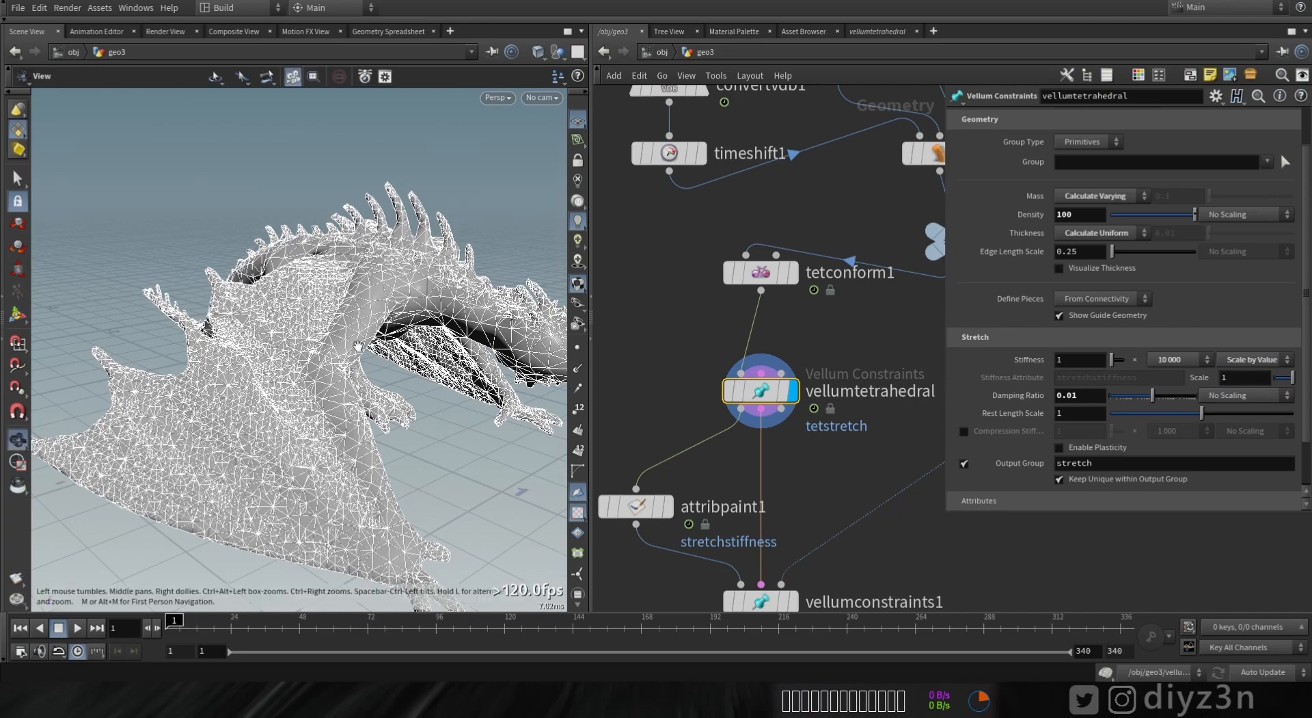
pyautogui.keyDown('alt'); pyautogui.moveTo(347, 359); pyautogui.dragTo(294, 369, button='right'); pyautogui.keyUp('alt')
pyautogui.keyDown('alt'); pyautogui.moveTo(294, 369); pyautogui.dragTo(349, 383); pyautogui.keyUp('alt')
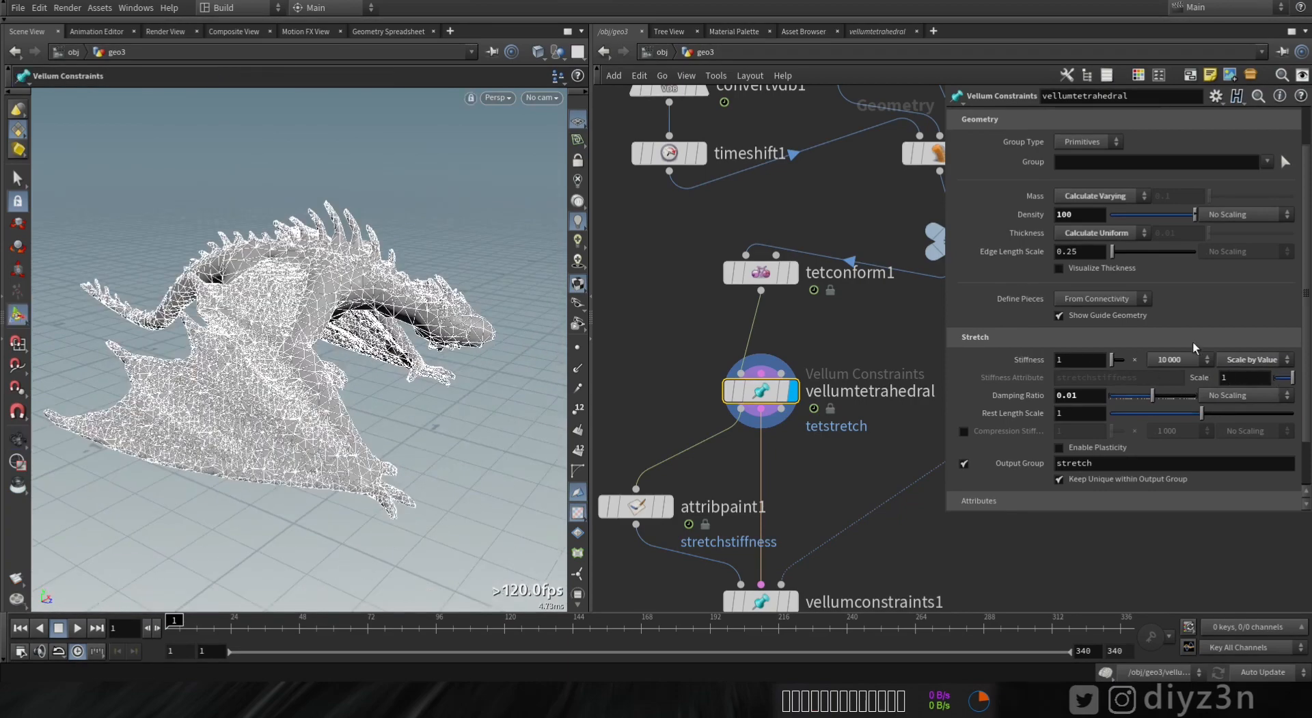
# - Display vellumsolver1, play its simulation, scrub through the early frames and return to frame 1
pyautogui.moveTo(844, 525); pyautogui.dragTo(840, 256, button='middle')
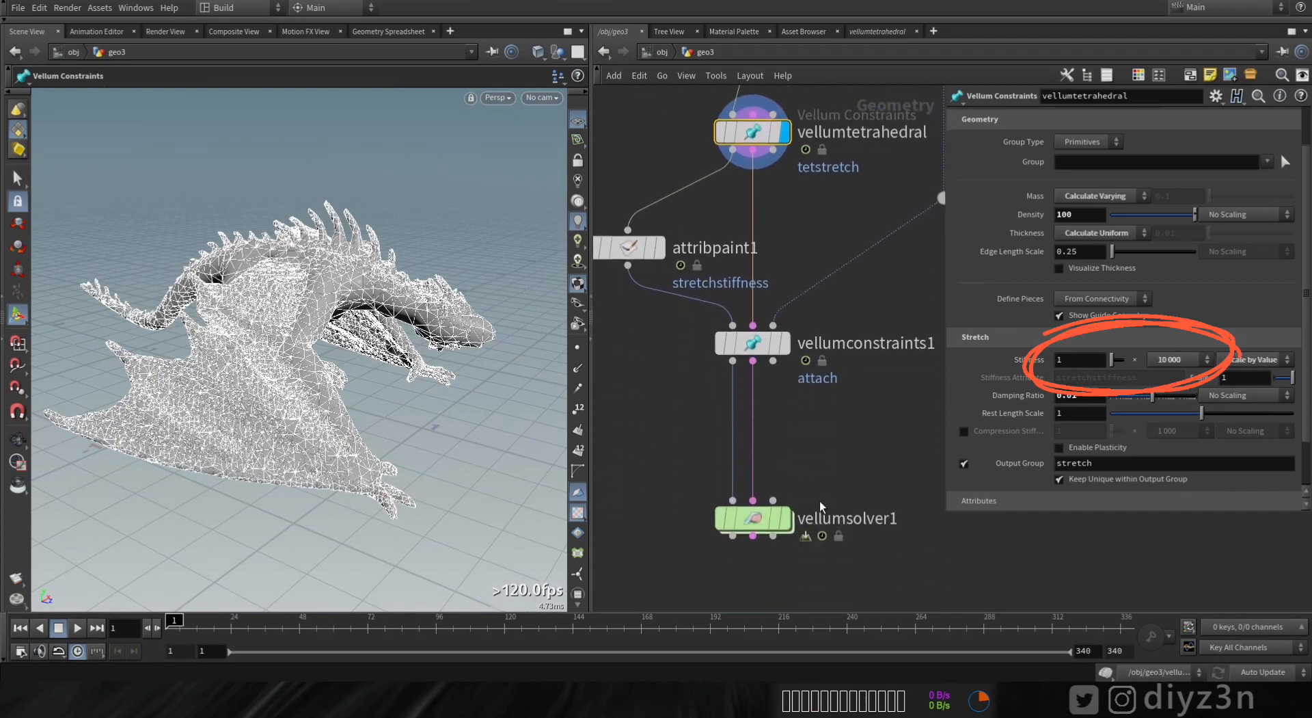
pyautogui.moveTo(783, 518)
pyautogui.click(794, 476)
pyautogui.click(752, 518)
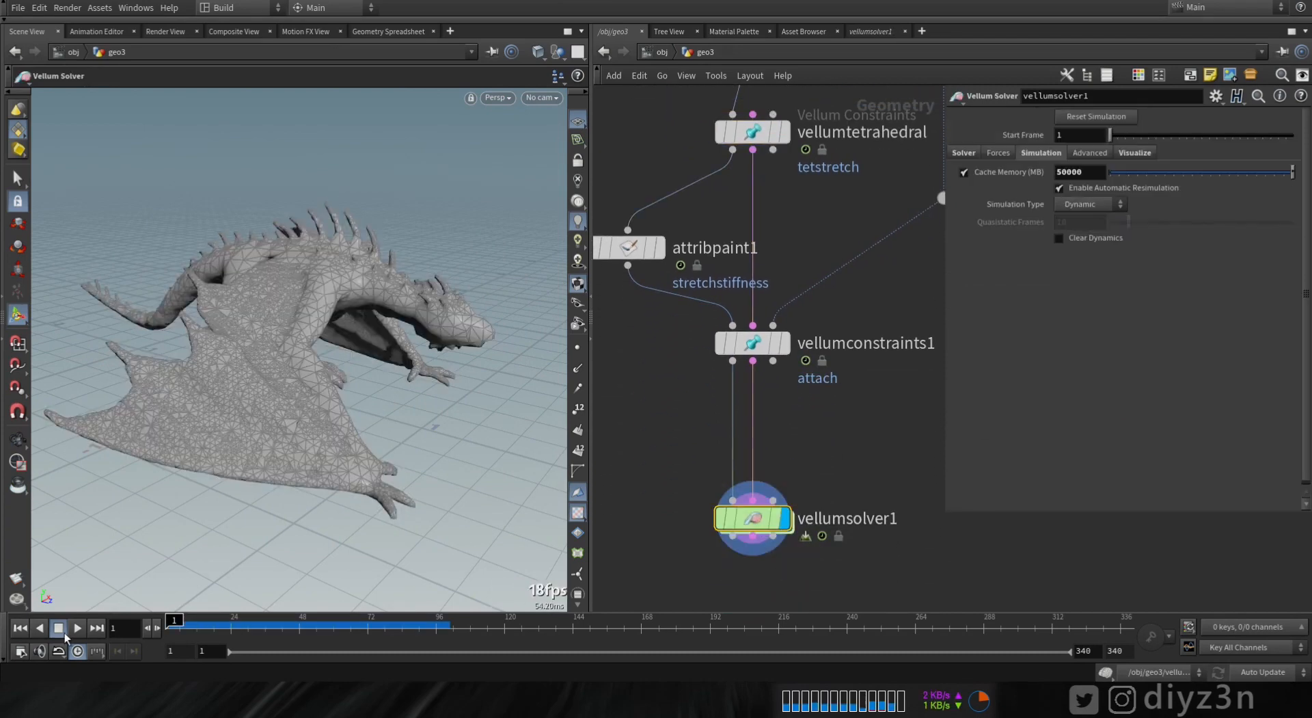
pyautogui.click(77, 628)
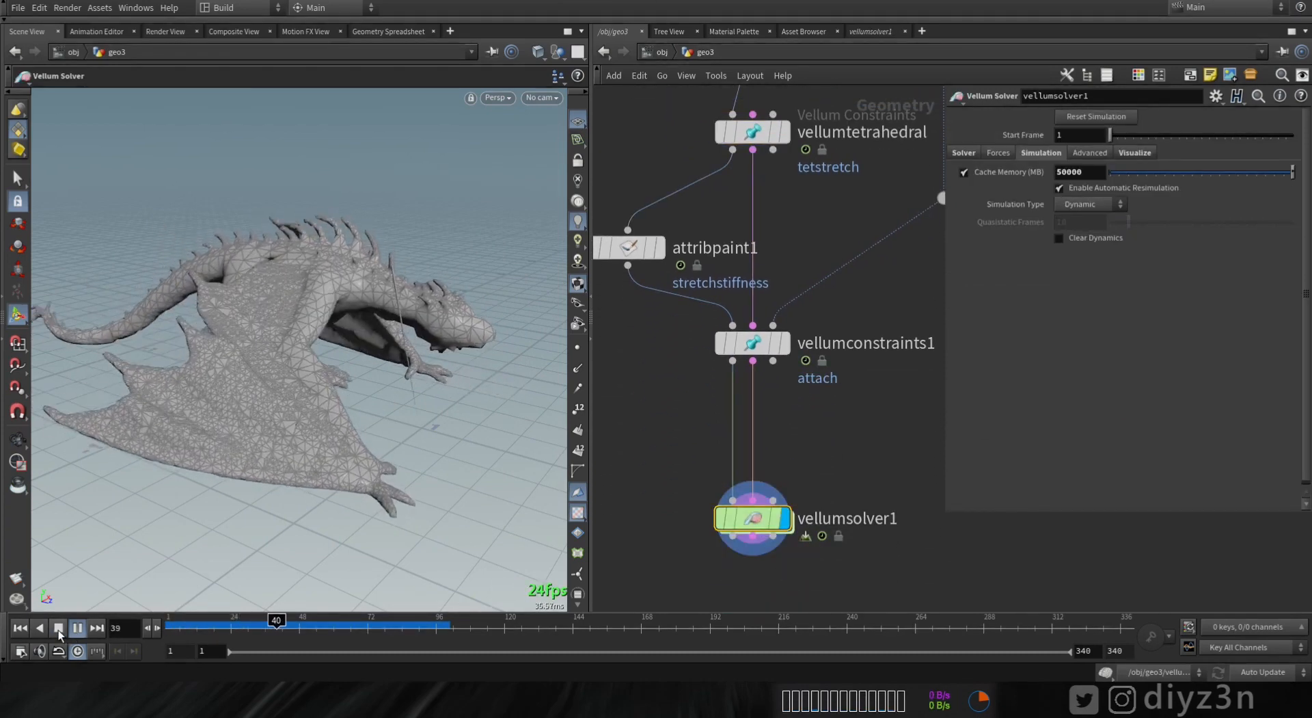
pyautogui.click(59, 629)
pyautogui.moveTo(180, 621); pyautogui.dragTo(301, 621)
pyautogui.click(20, 627)
# - Set vellumtetrahedral's stretch stiffness scale to 0 and test the simulation on vellumsolver1
pyautogui.moveTo(786, 220); pyautogui.dragTo(791, 373, button='middle')
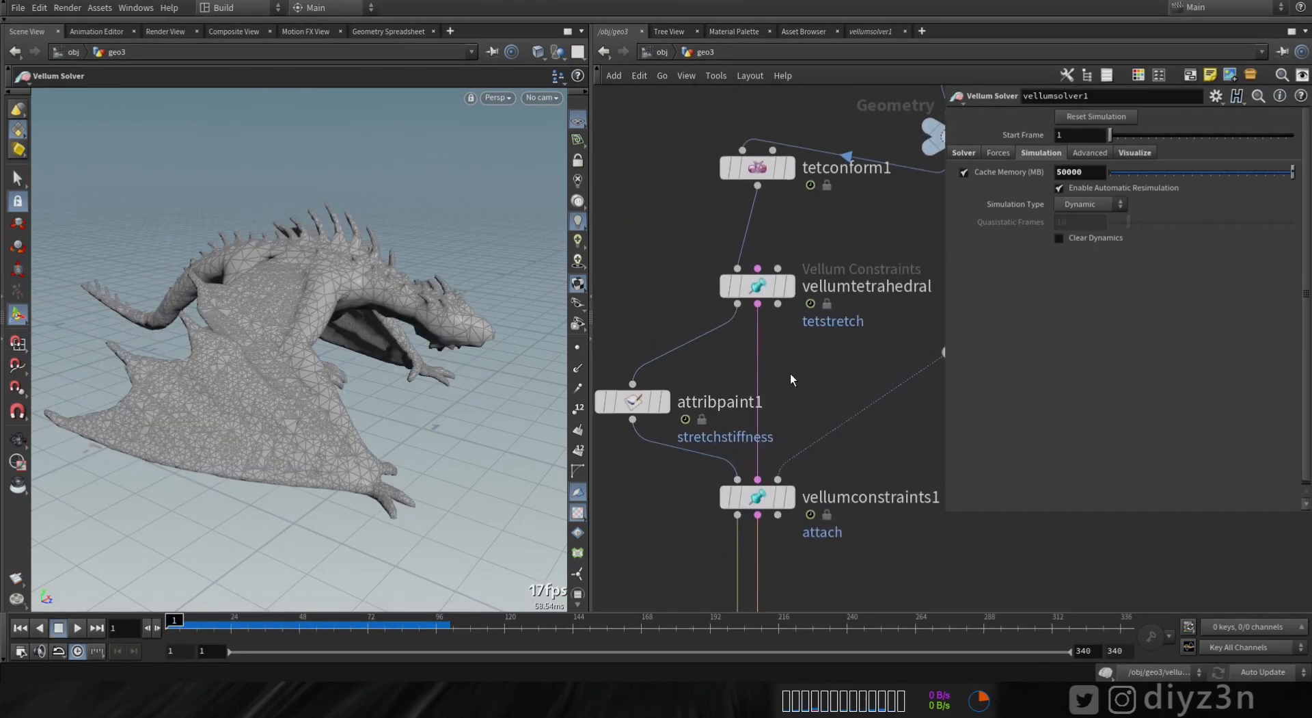
pyautogui.moveTo(726, 297); pyautogui.dragTo(727, 298)
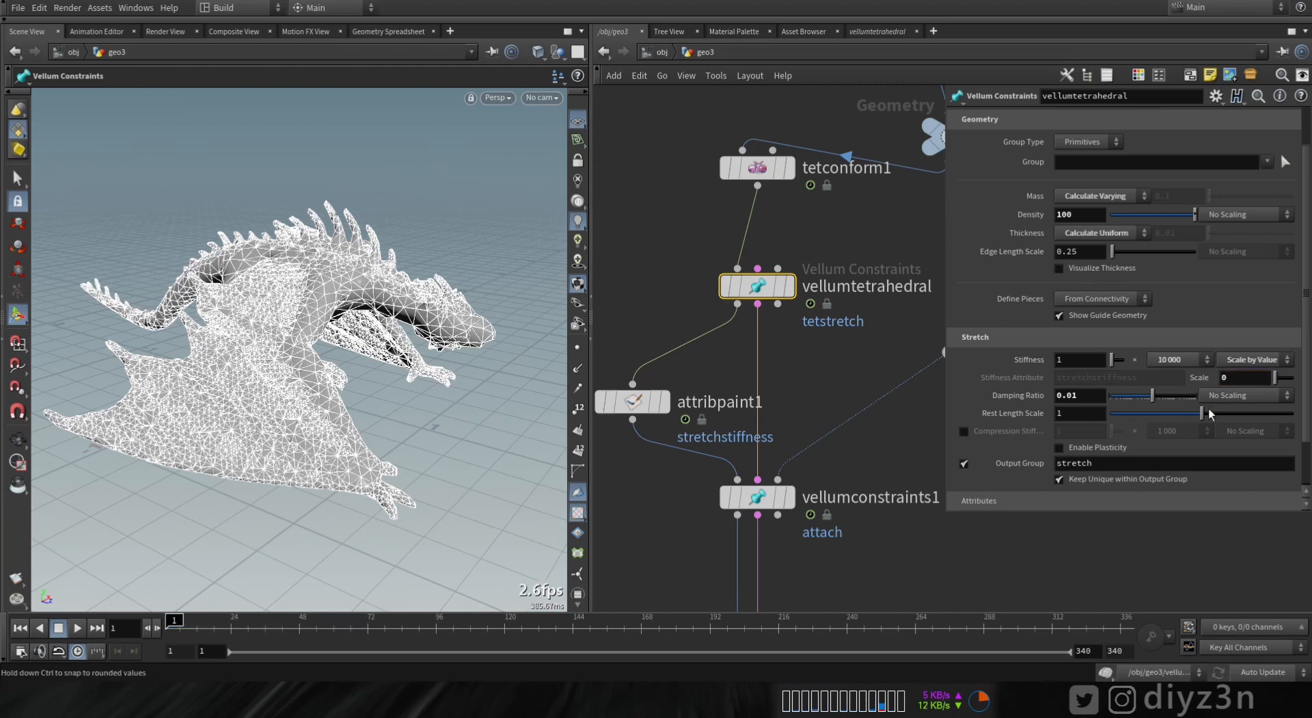
pyautogui.click(893, 547)
pyautogui.moveTo(891, 549); pyautogui.dragTo(879, 306, button='middle')
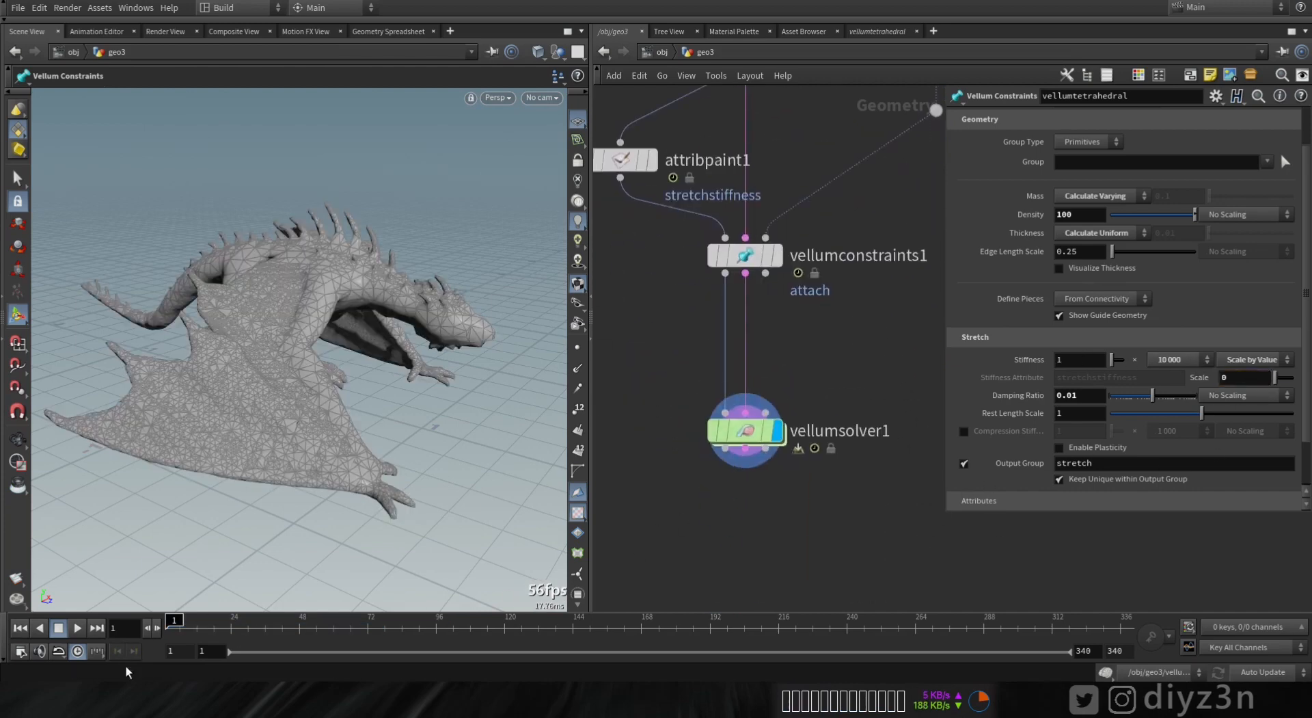
pyautogui.click(79, 628)
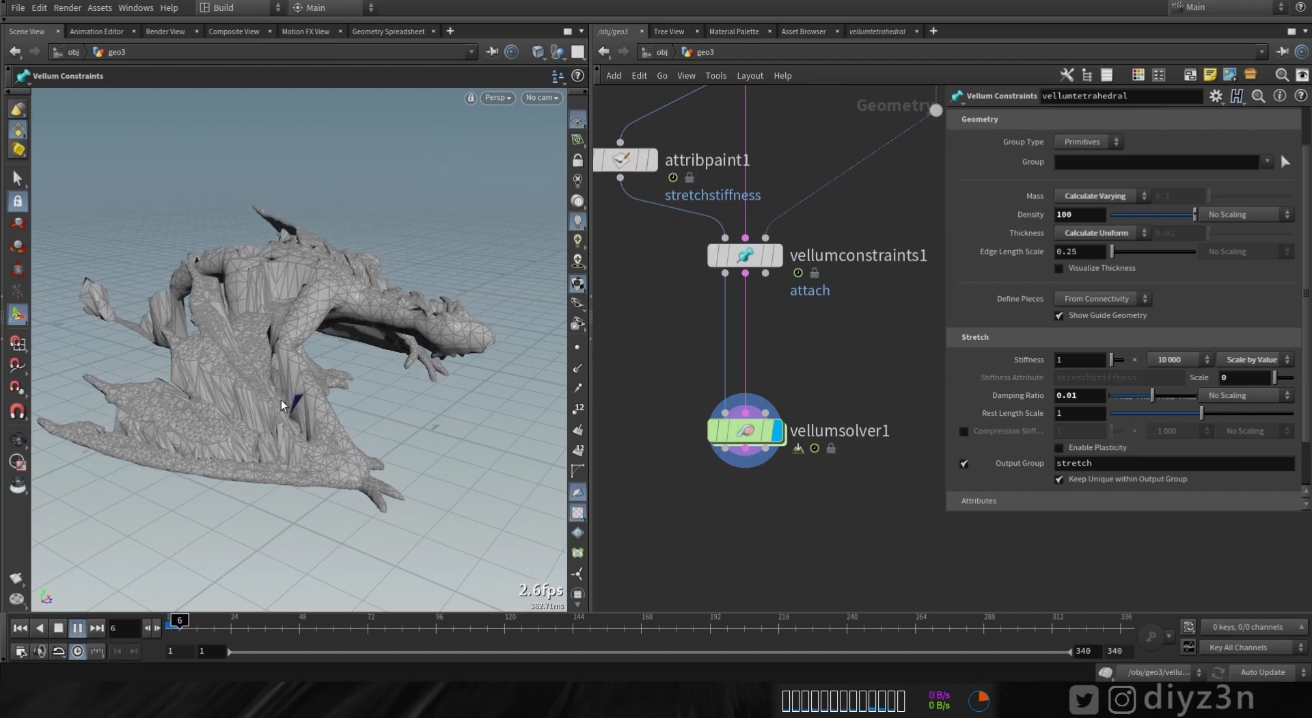
pyautogui.click(59, 627)
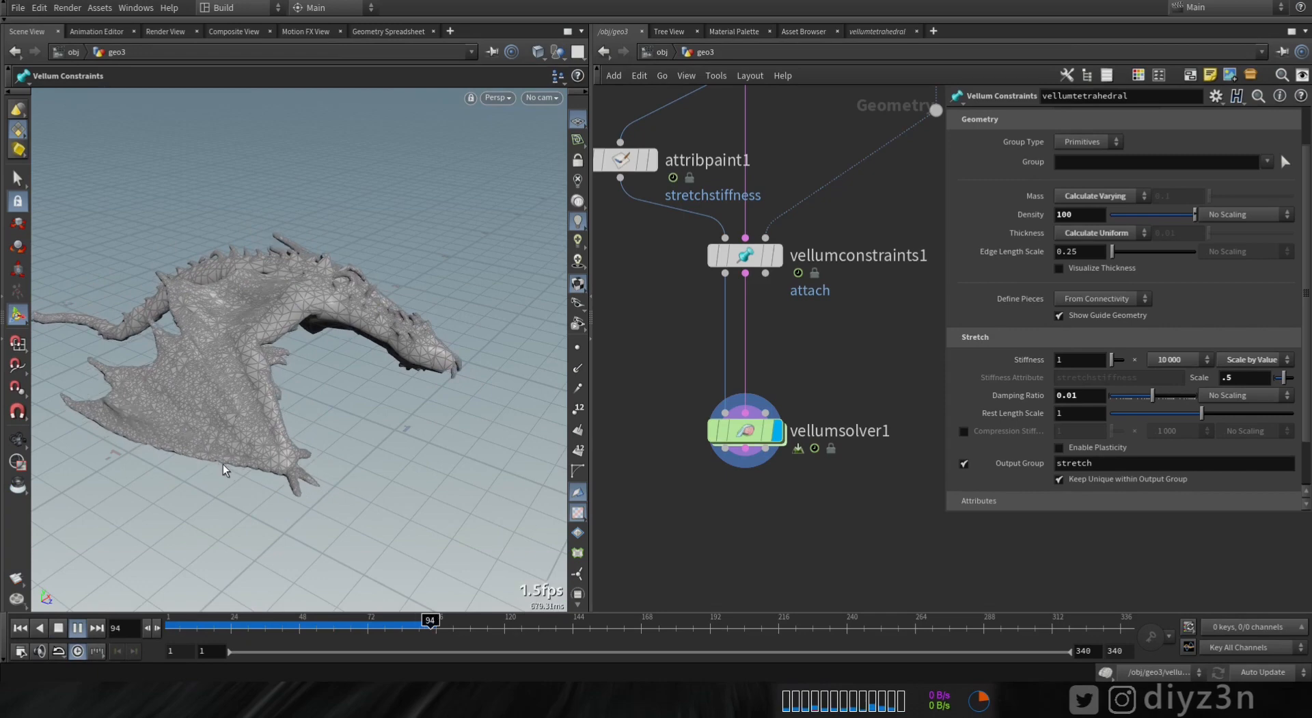
# - Run the simulation to about frame 94 with vellumtetrahedral's stiffness scale at 0.5, then return to frame 1 and set the scale to 1
pyautogui.click(58, 629)
pyautogui.click(21, 629)
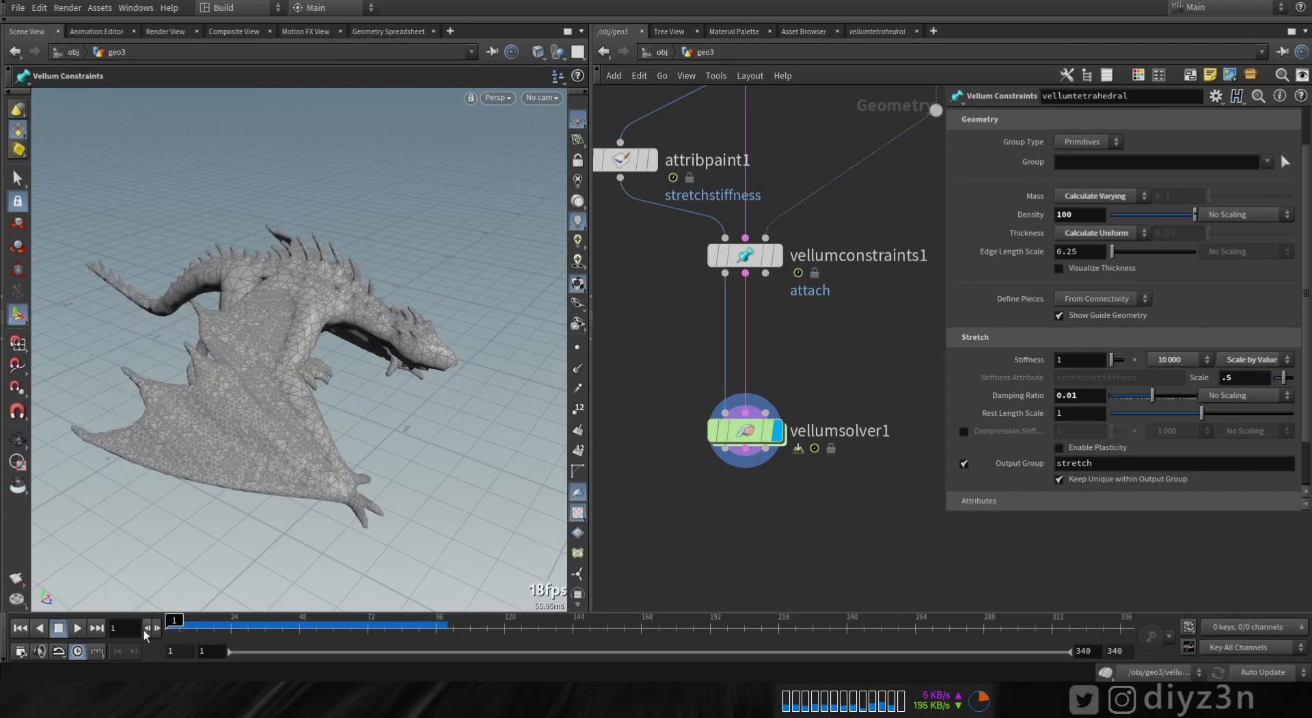
pyautogui.moveTo(173, 632)
pyautogui.mouseDown()
pyautogui.moveTo(301, 636)
pyautogui.moveTo(300, 649)
pyautogui.moveTo(65, 650)
pyautogui.mouseUp()
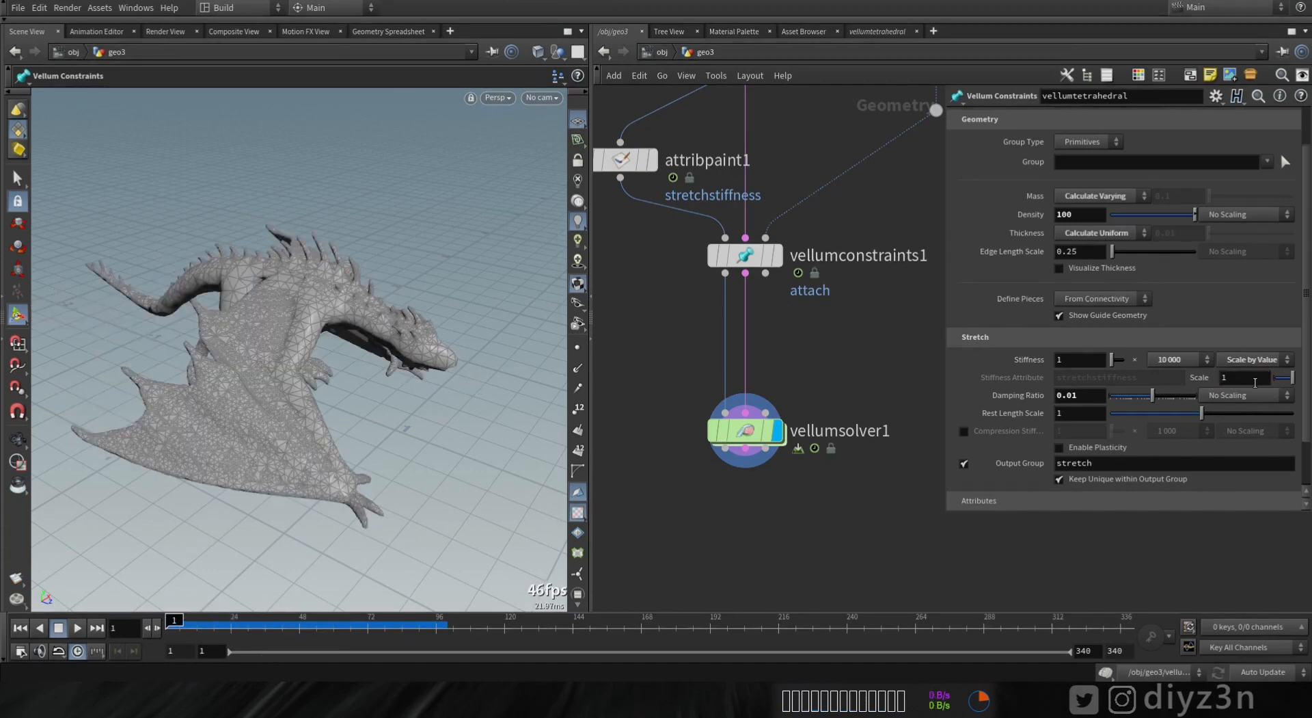
# - Scale vellumtetrahedral's stretch stiffness by attribute, with TEST as the Stiffness Attribute
pyautogui.keyDown('alt'); pyautogui.moveTo(460, 337); pyautogui.dragTo(402, 375); pyautogui.keyUp('alt')
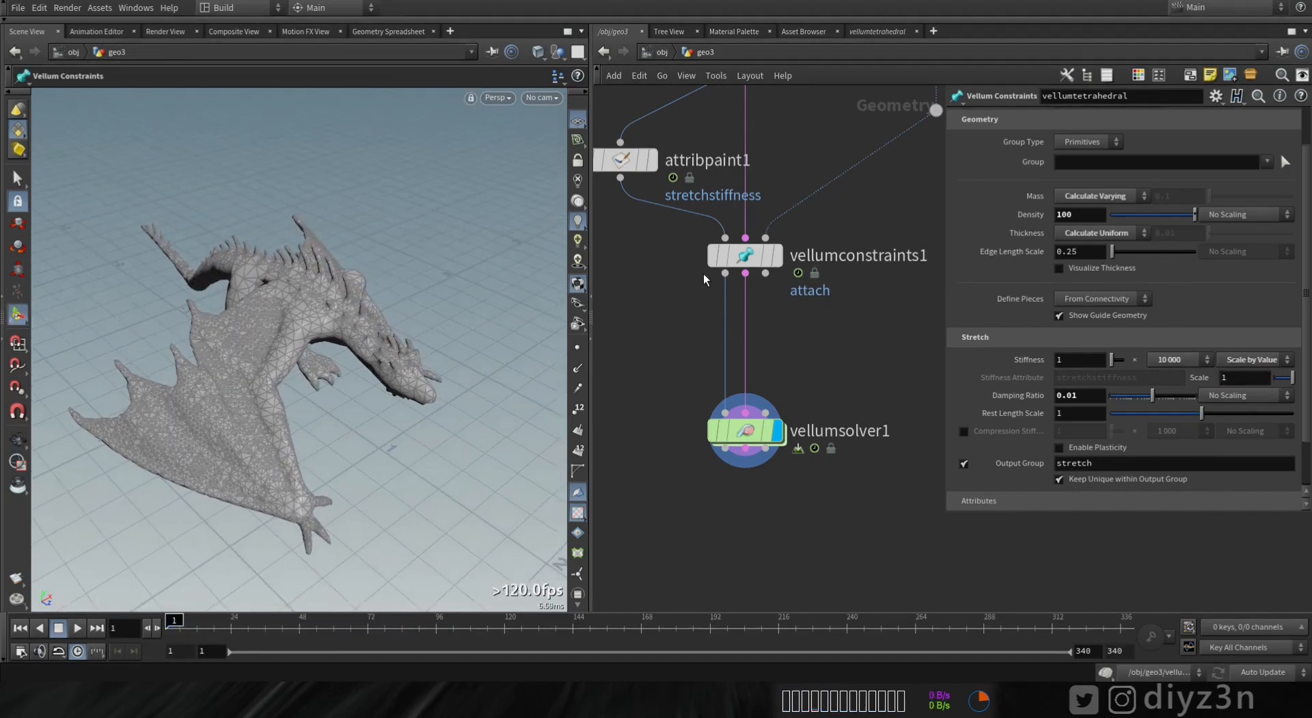
pyautogui.moveTo(750, 295); pyautogui.dragTo(761, 384, button='middle')
pyautogui.click(1265, 390)
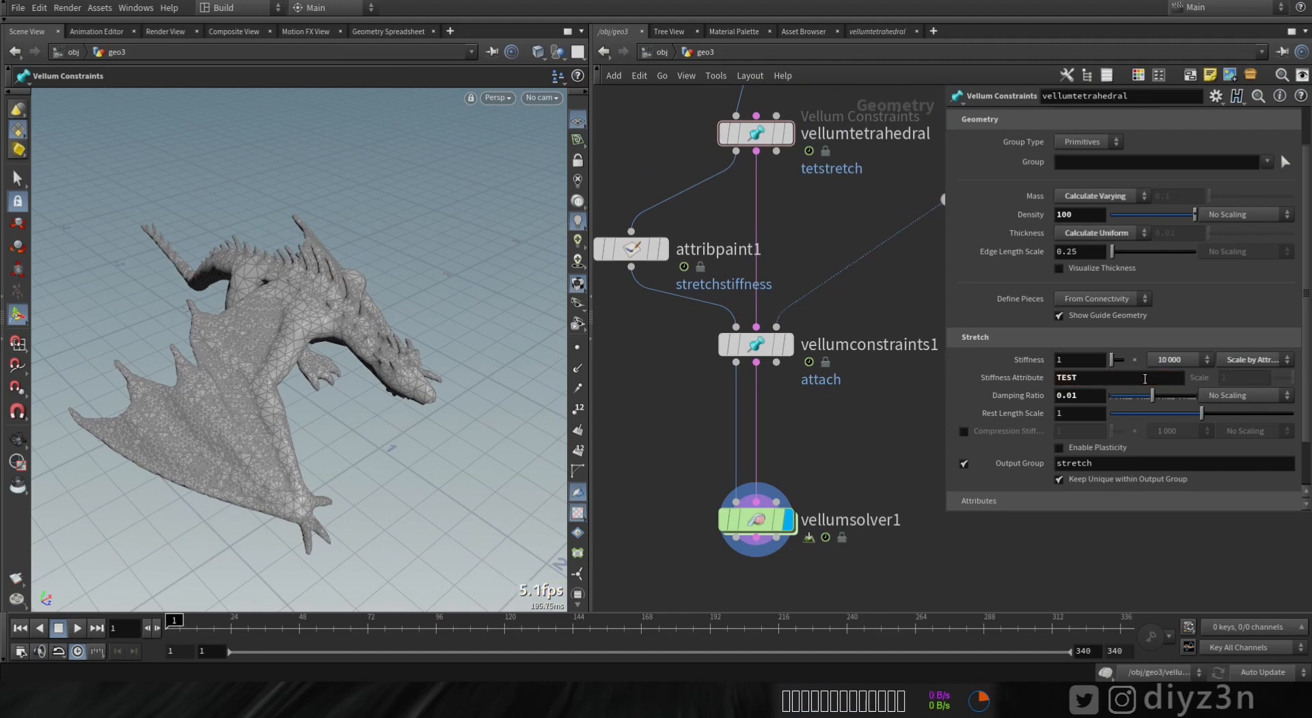
# - Insert an Attribute Paint node between tetconform1 and vellumtetrahedral and name its attribute TEST
pyautogui.moveTo(817, 207); pyautogui.dragTo(808, 421, button='middle')
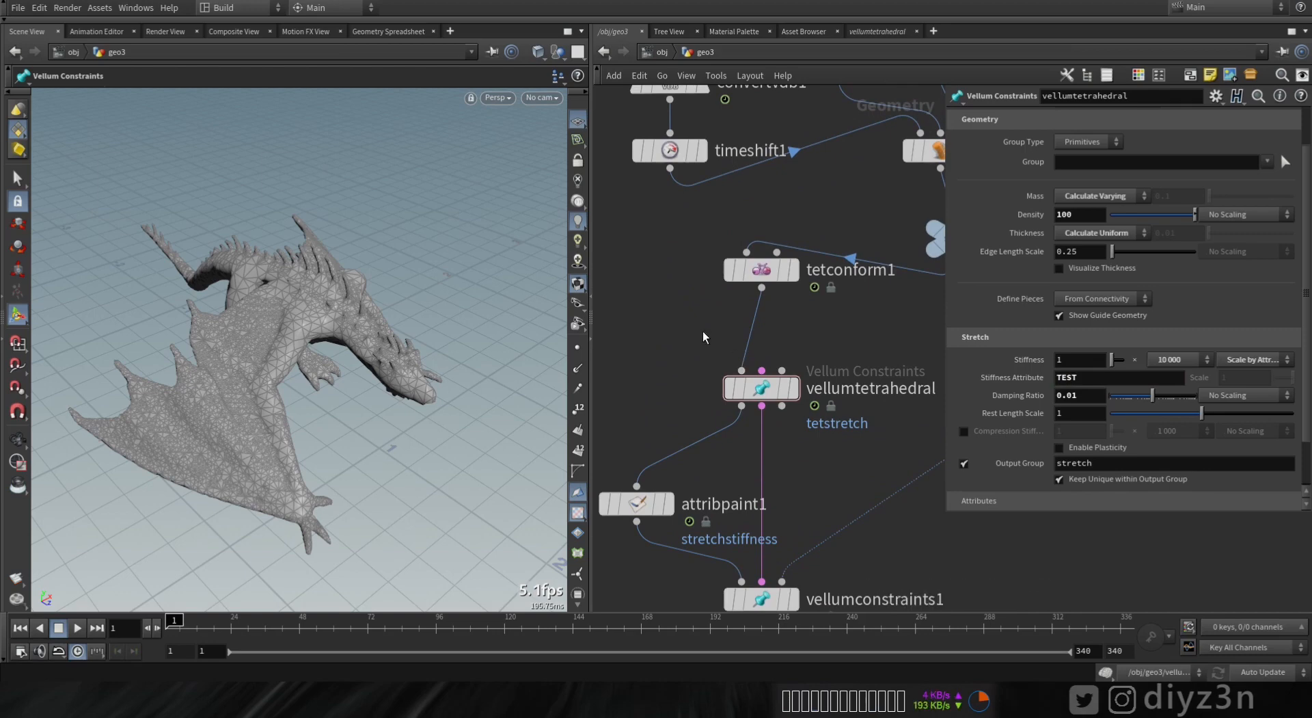
pyautogui.press('Tab')
pyautogui.moveTo(779, 61)
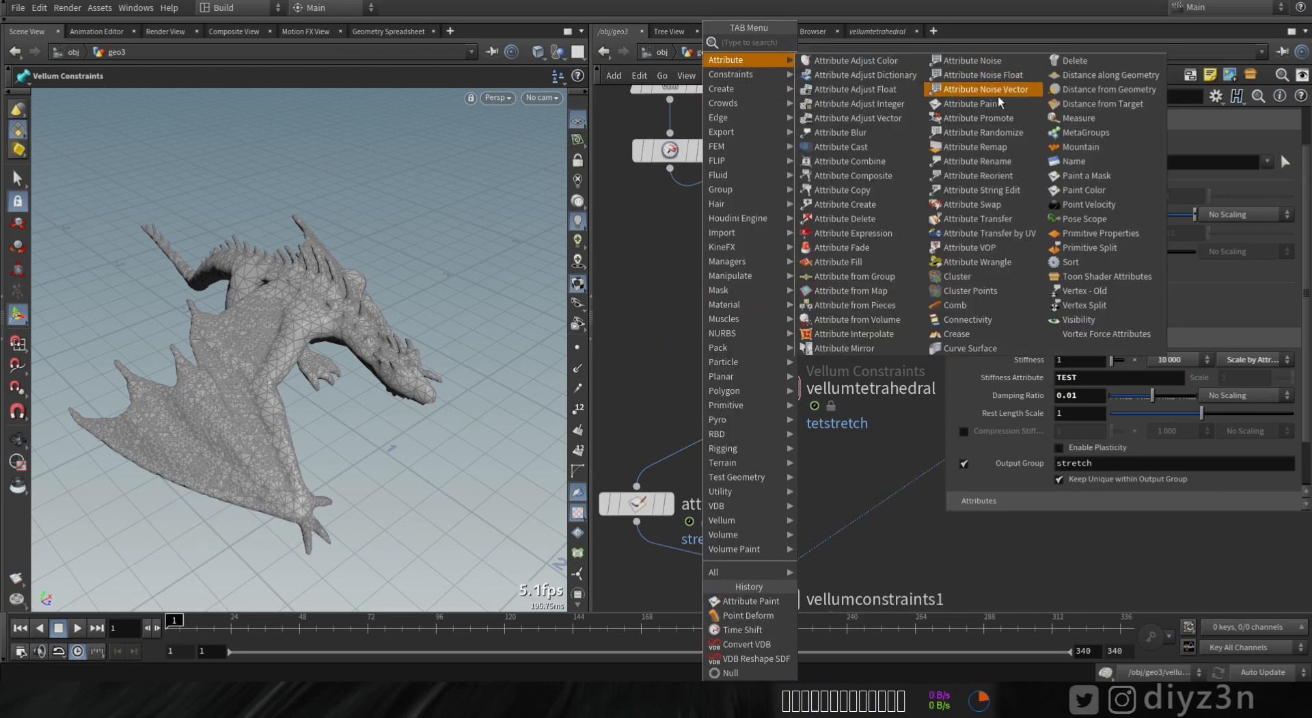
pyautogui.click(1043, 106)
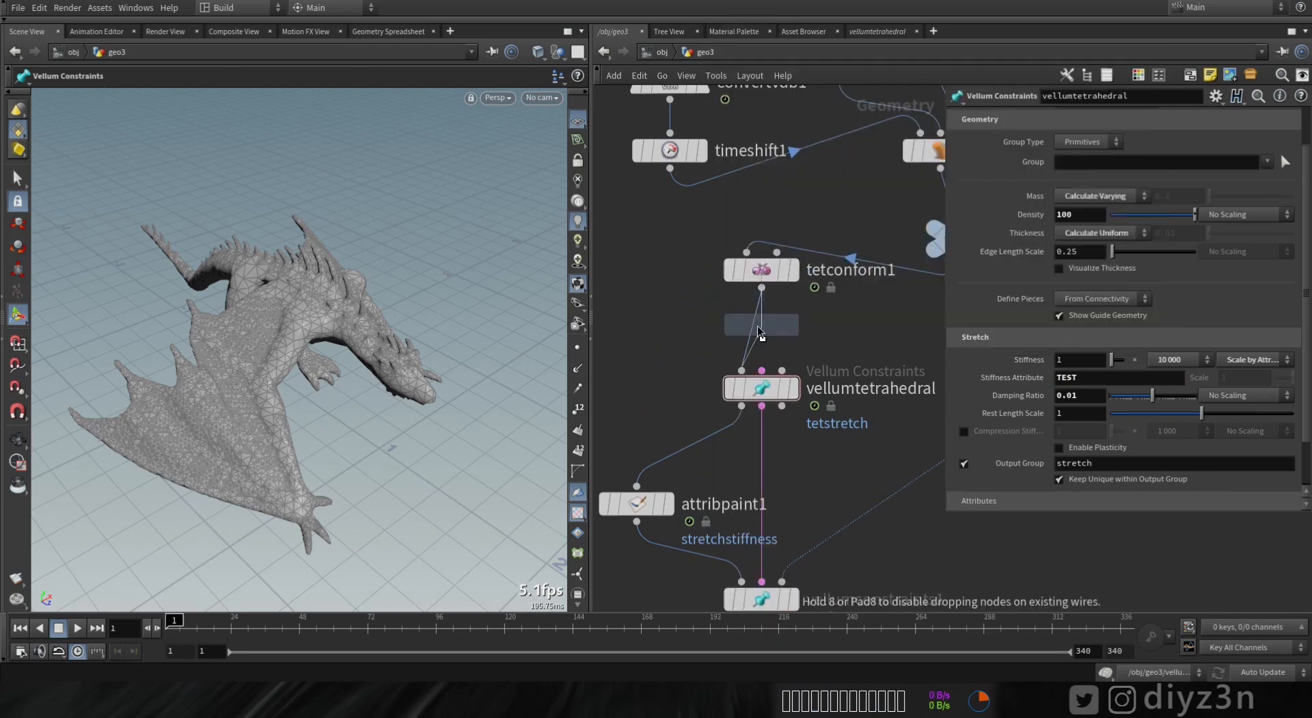
pyautogui.click(761, 332)
pyautogui.click(1002, 206)
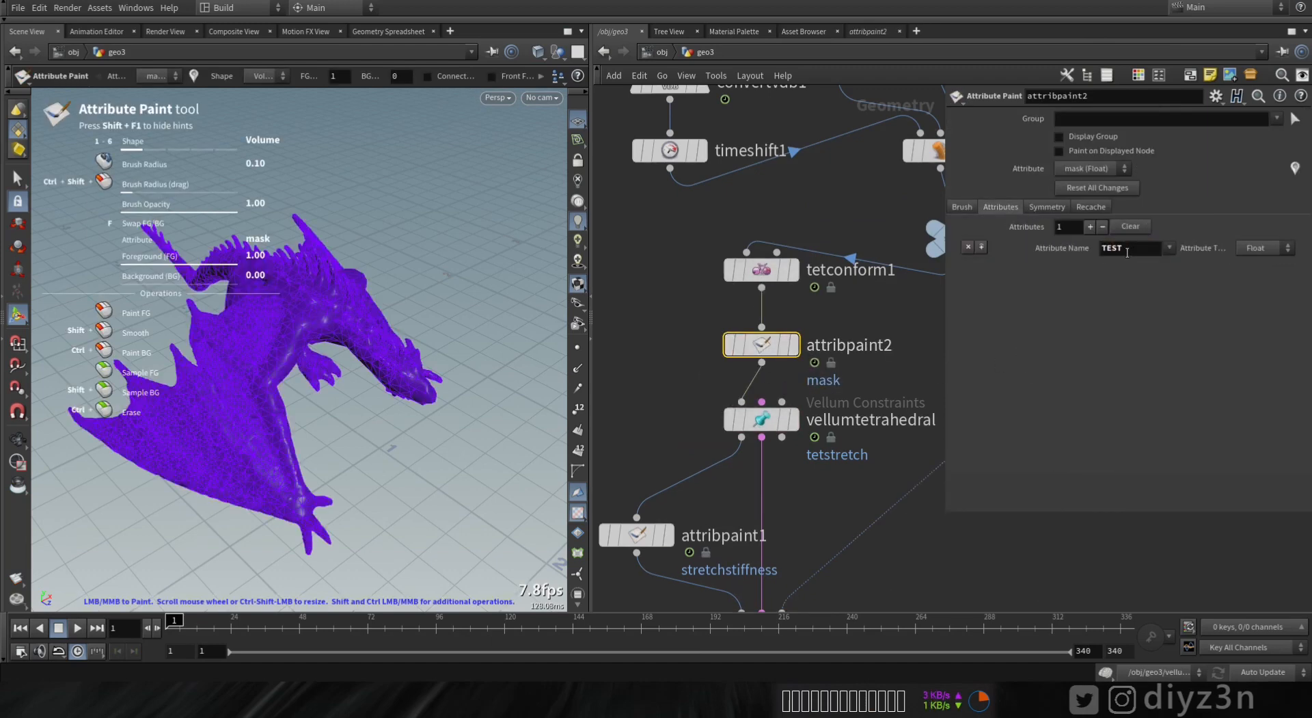
# - Display attribpaint2 and paint TEST with value 1 over the whole dragon, using a brush radius of about 0.516
pyautogui.click(973, 207)
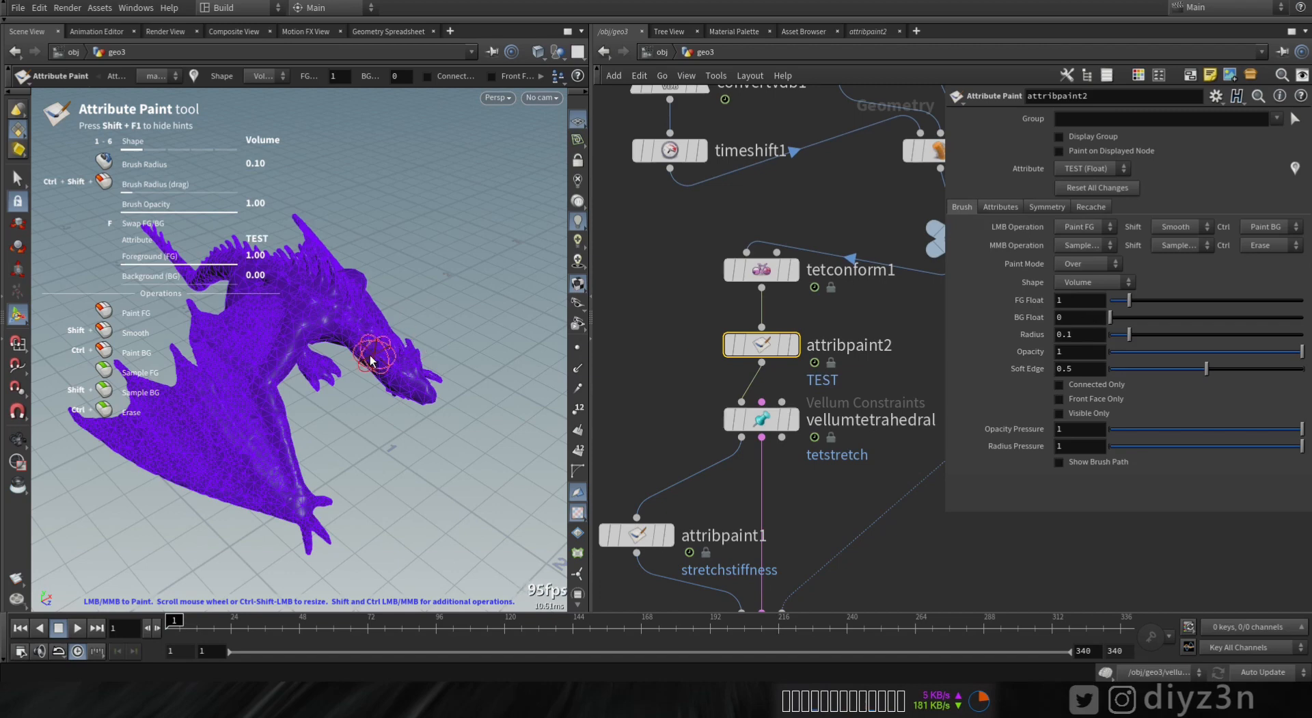
pyautogui.moveTo(763, 342)
pyautogui.press('r')
pyautogui.click(761, 341)
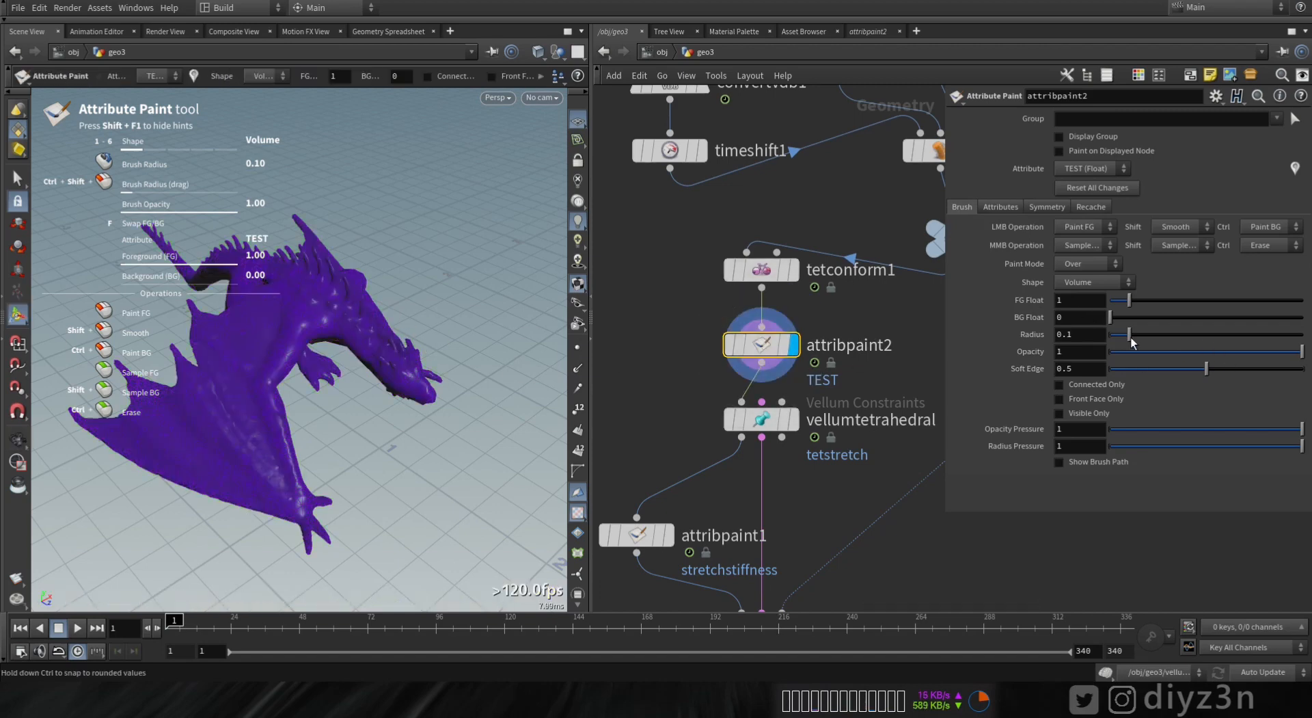
pyautogui.moveTo(437, 347)
pyautogui.keyDown('alt'); pyautogui.mouseDown(button='right')
pyautogui.moveTo(381, 358)
pyautogui.moveTo(328, 410)
pyautogui.mouseUp(button='right'); pyautogui.keyUp('alt')
pyautogui.moveTo(312, 430); pyautogui.dragTo(432, 332)
pyautogui.moveTo(254, 338); pyautogui.dragTo(367, 321)
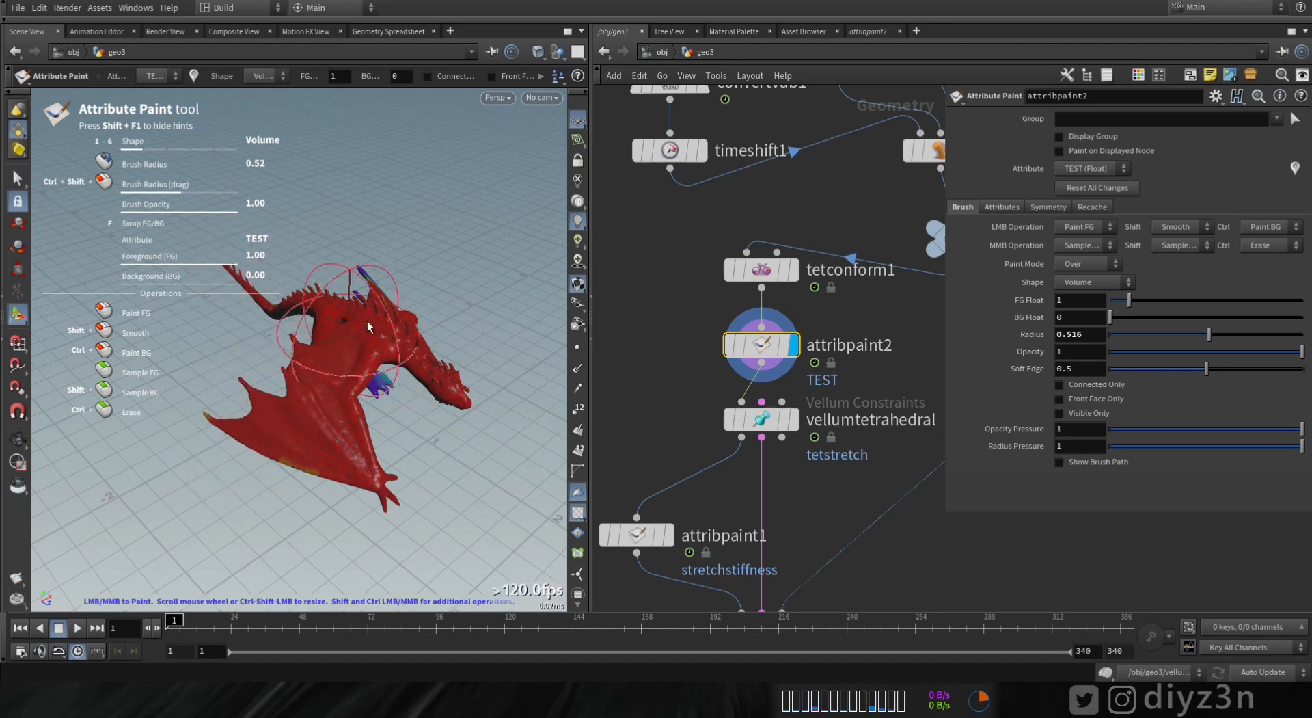
pyautogui.keyDown('alt'); pyautogui.moveTo(361, 276); pyautogui.dragTo(384, 469); pyautogui.keyUp('alt')
pyautogui.keyDown('alt'); pyautogui.moveTo(506, 497); pyautogui.dragTo(413, 498); pyautogui.keyUp('alt')
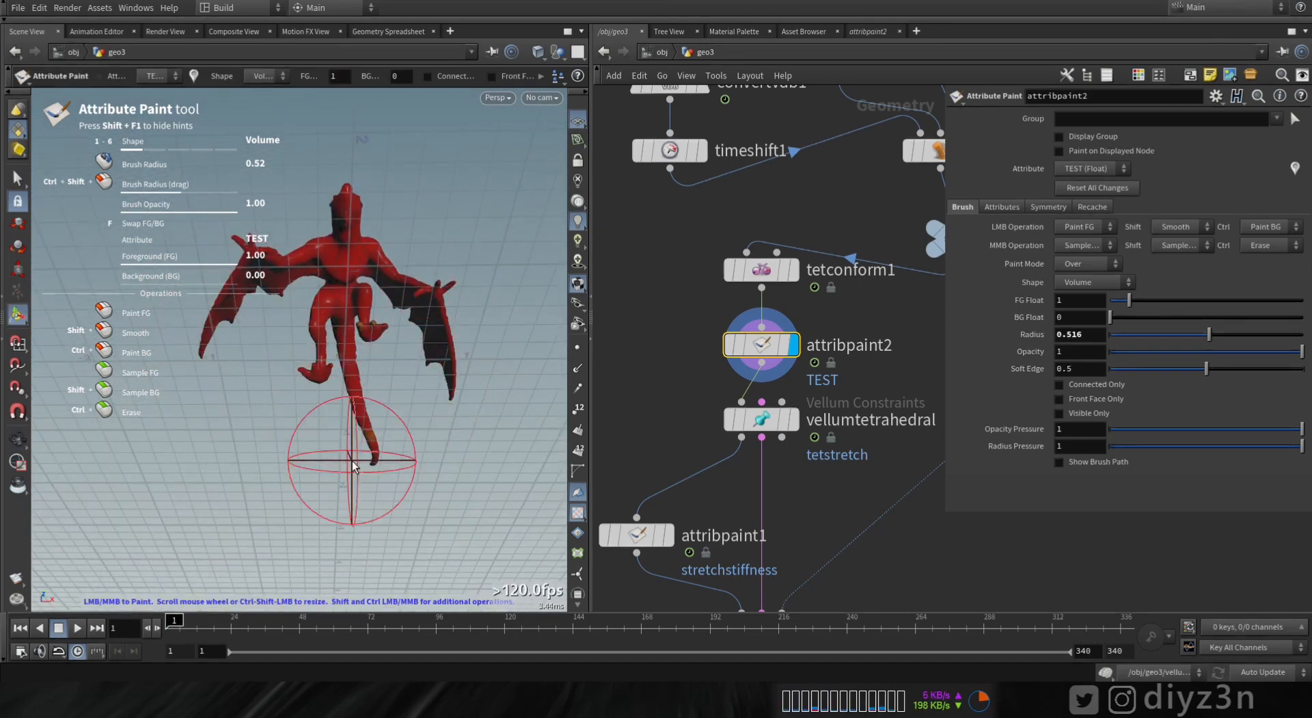
pyautogui.moveTo(351, 461)
pyautogui.keyDown('alt'); pyautogui.mouseDown()
pyautogui.moveTo(483, 463)
pyautogui.moveTo(401, 551)
pyautogui.moveTo(360, 442)
pyautogui.mouseUp(); pyautogui.keyUp('alt')
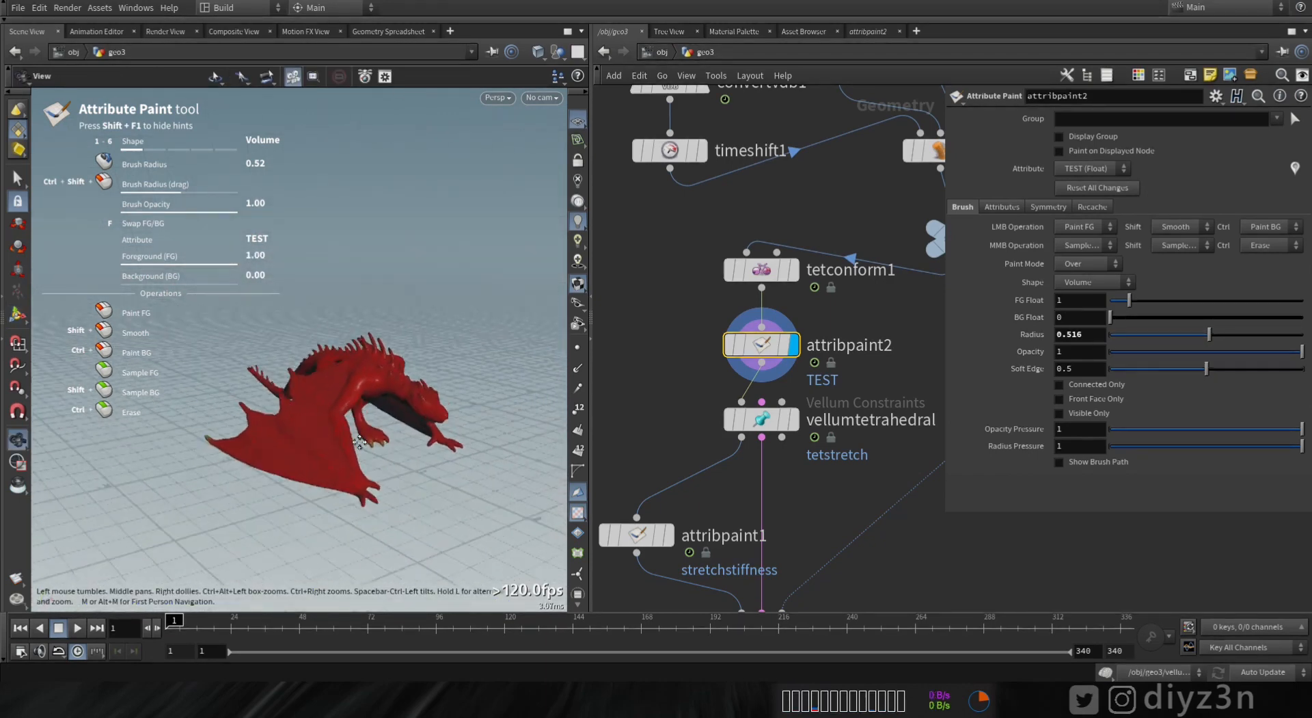
pyautogui.scroll(3, 359, 442)
# - Compare attribpaint2's attribute and brush settings with the Stiffness Attribute on vellumtetrahedral
pyautogui.moveTo(786, 409)
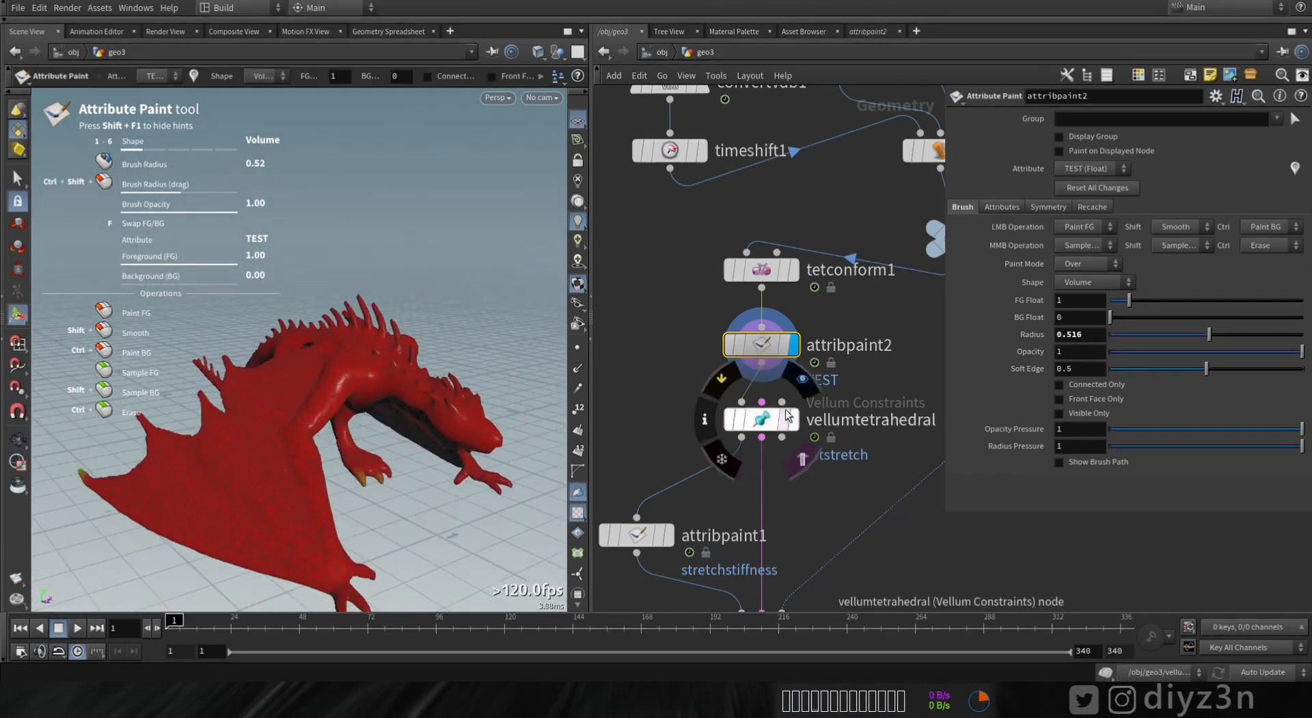
pyautogui.click(1017, 207)
pyautogui.click(963, 207)
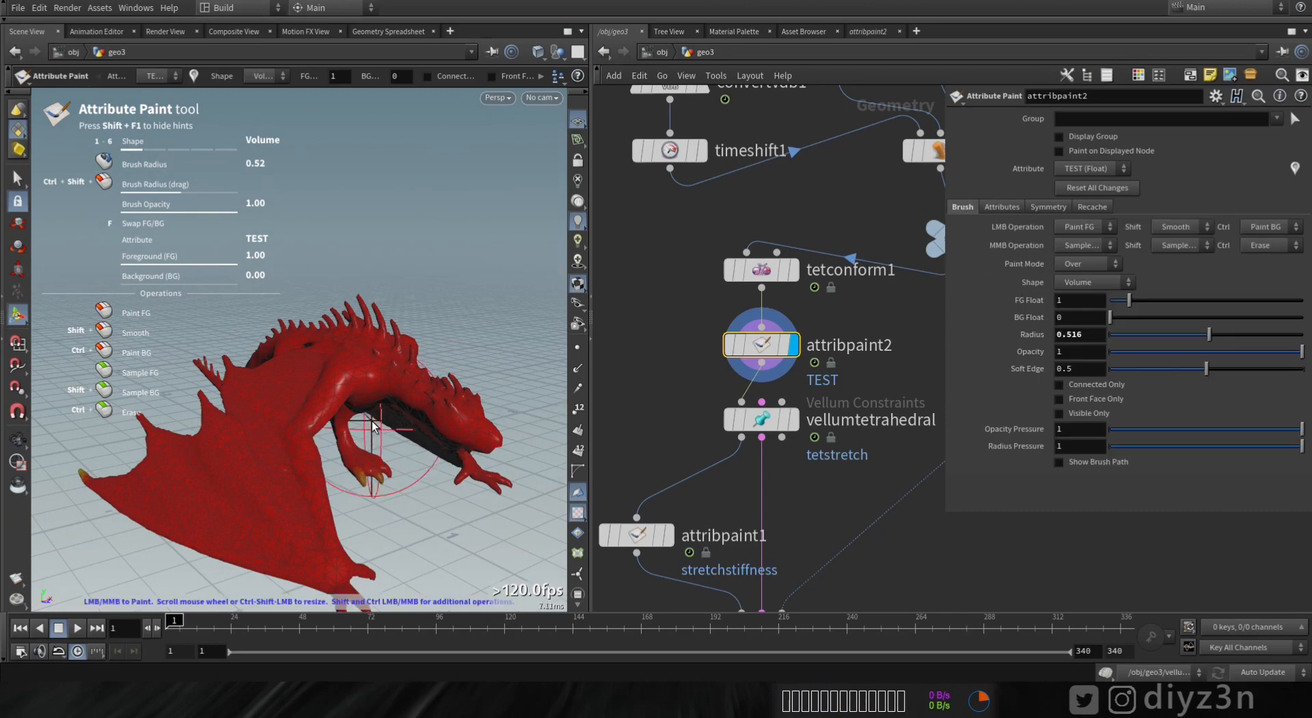
pyautogui.moveTo(371, 434)
pyautogui.keyDown('alt'); pyautogui.mouseDown(button='middle')
pyautogui.moveTo(363, 354)
pyautogui.moveTo(345, 350)
pyautogui.mouseUp(button='middle'); pyautogui.keyUp('alt')
pyautogui.click(855, 420)
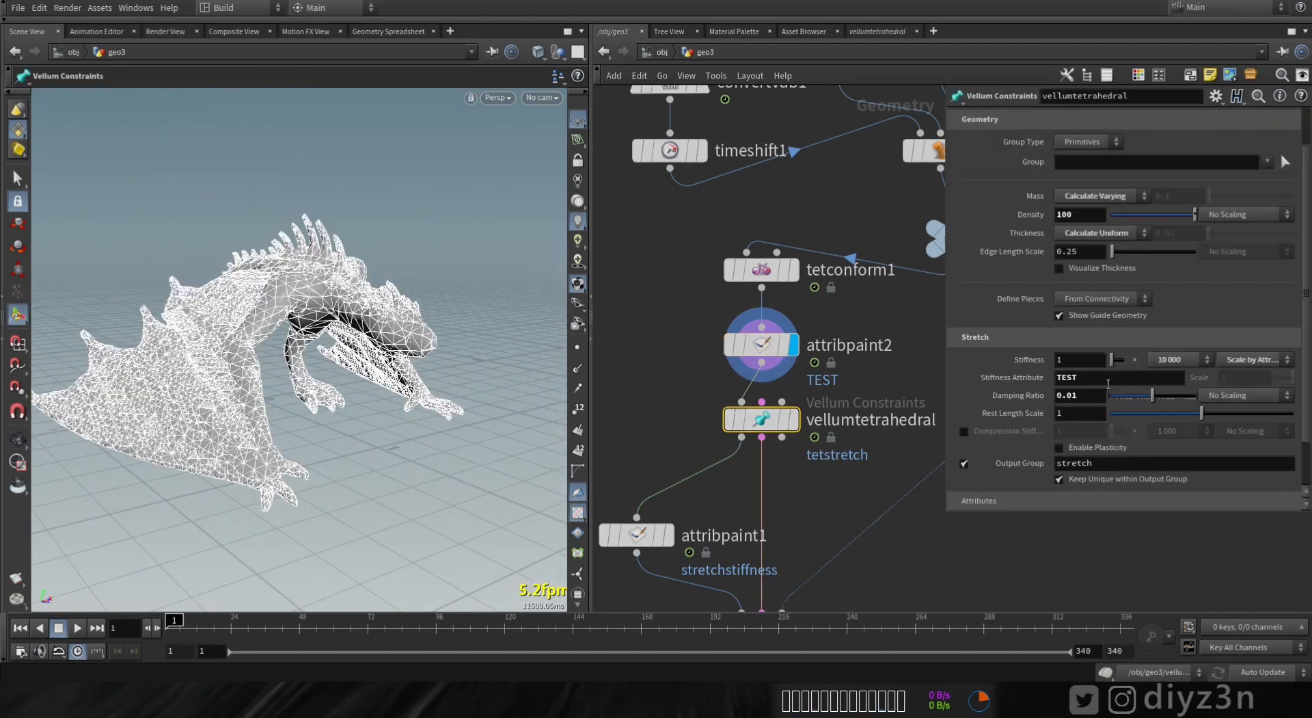
pyautogui.click(882, 348)
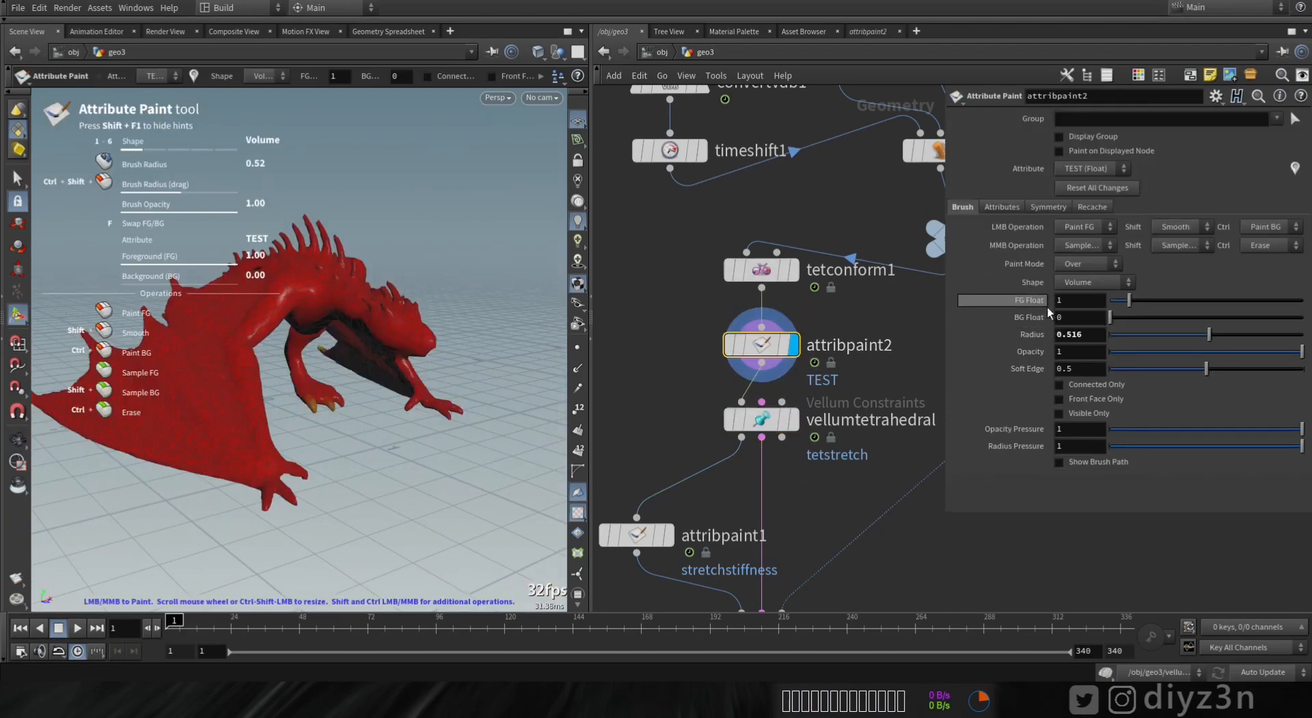
pyautogui.keyDown('alt'); pyautogui.moveTo(383, 410); pyautogui.dragTo(401, 434, button='middle'); pyautogui.keyUp('alt')
# - Display vellumsolver1, run the simulation with the painted TEST stiffness to about frame 24, and return to frame 1
pyautogui.moveTo(790, 535); pyautogui.dragTo(792, 237, button='middle')
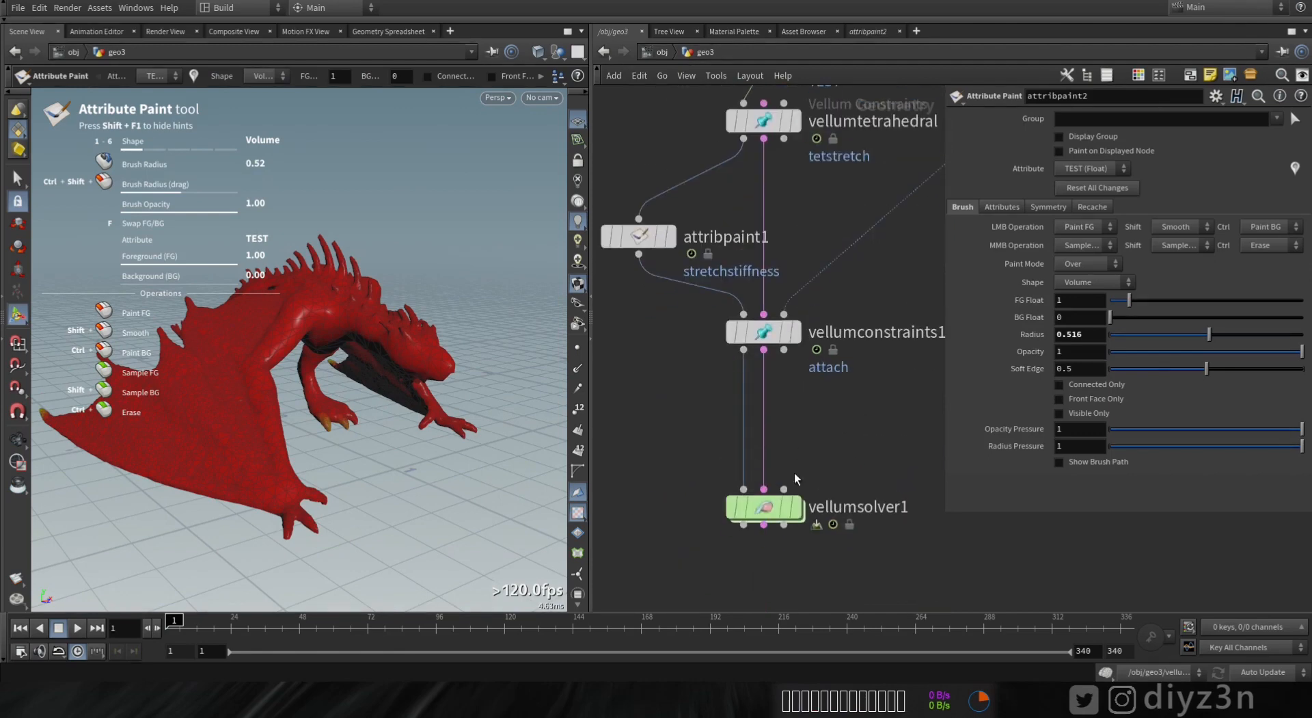
pyautogui.click(797, 510)
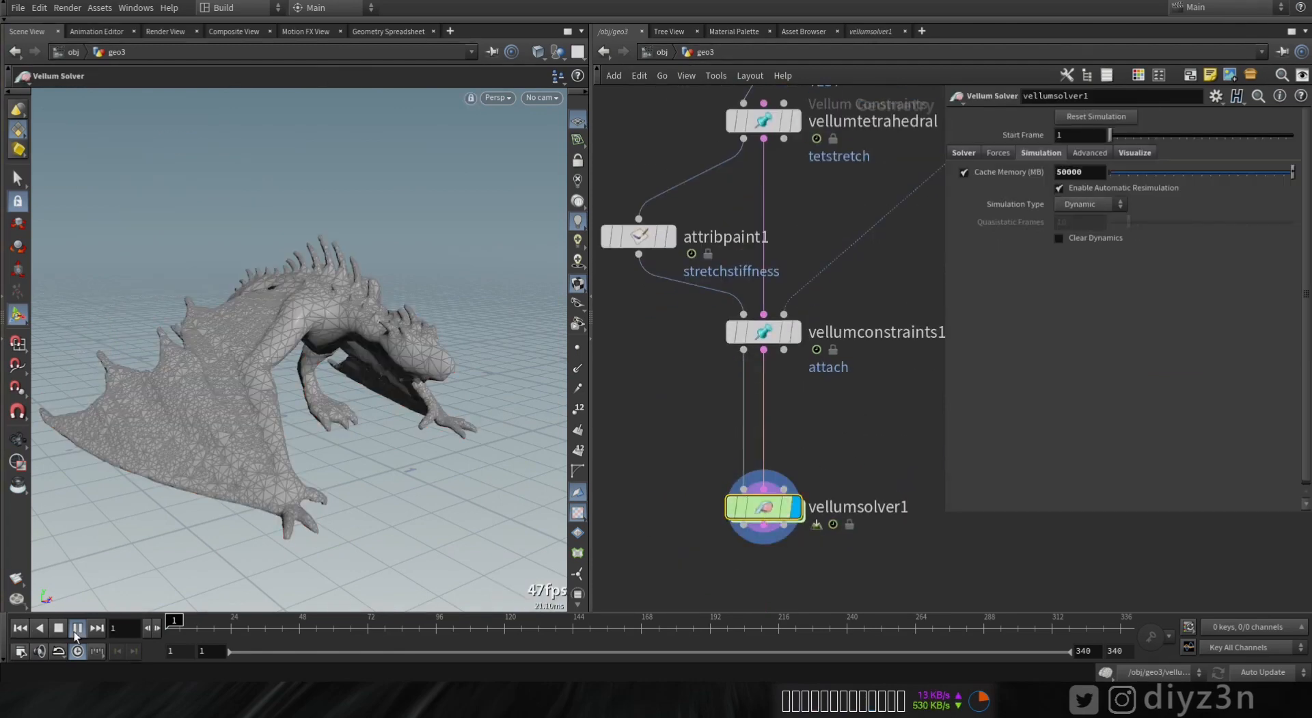
pyautogui.click(75, 629)
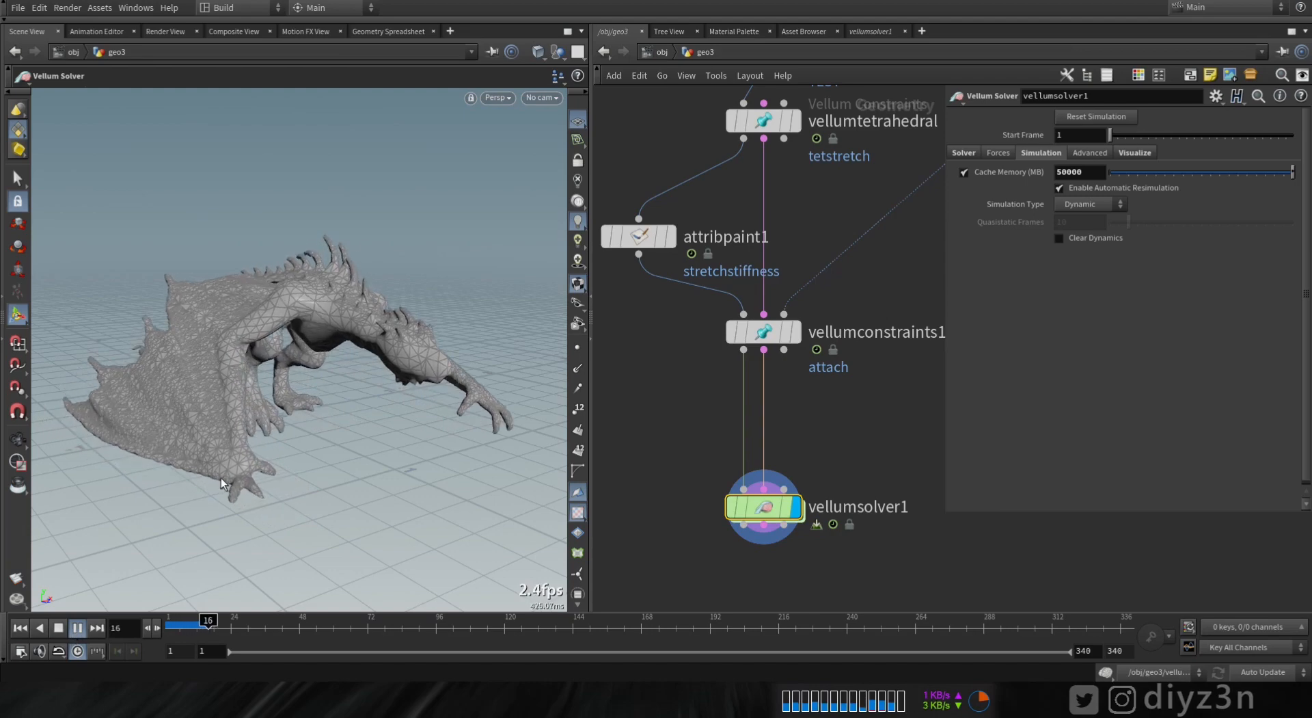
pyautogui.click(78, 627)
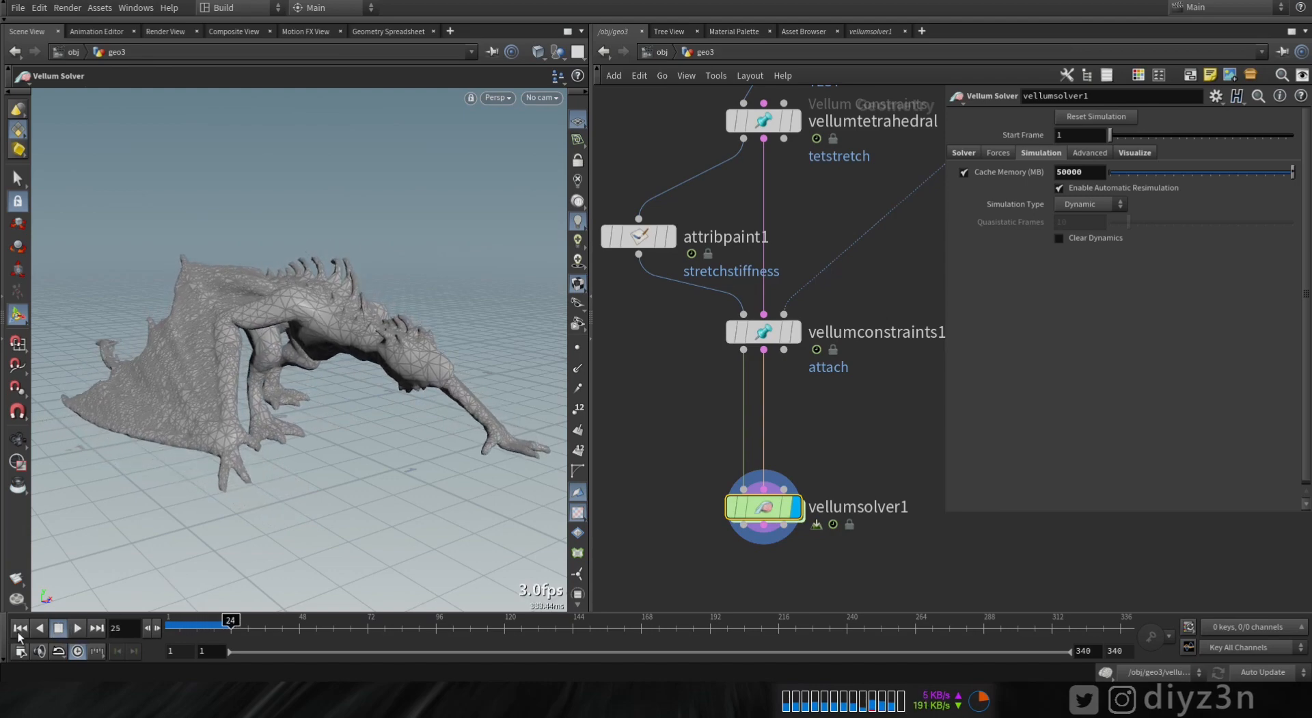
pyautogui.click(20, 628)
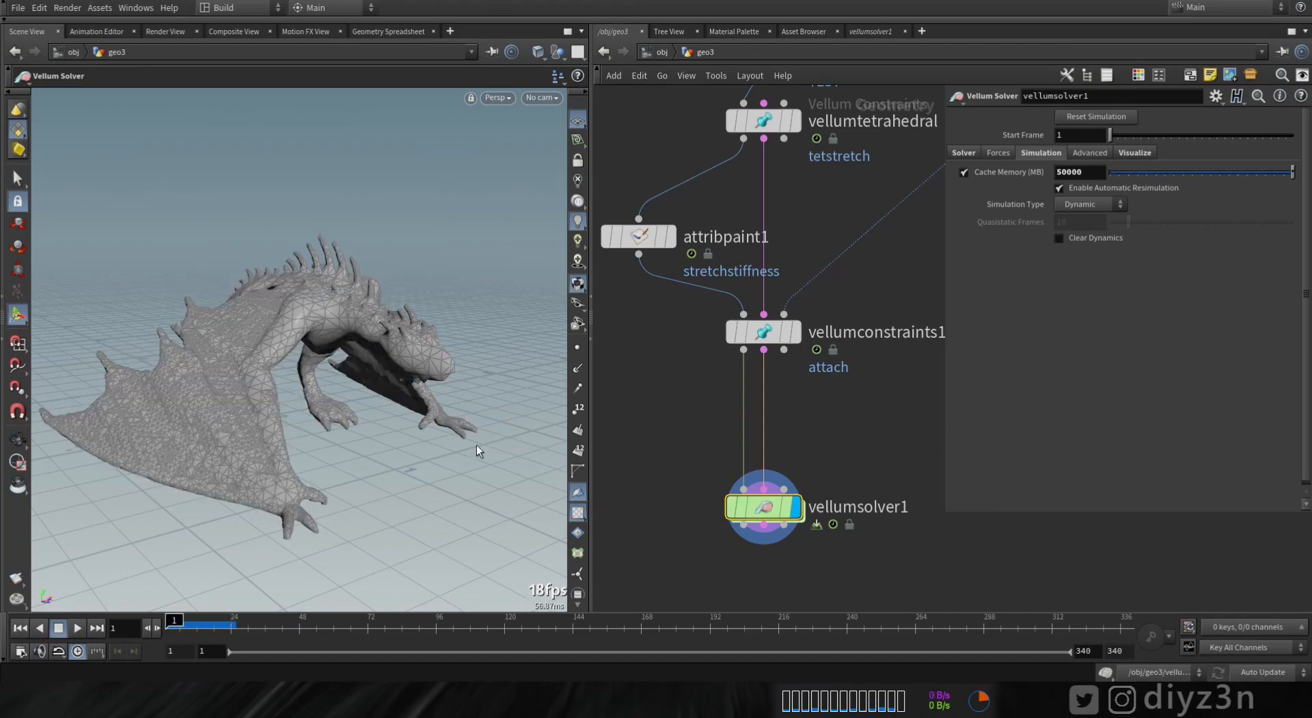
# - Display attribpaint2, widen the viewport around the dragon's back spines, and reduce the brush radius to about 0.071
pyautogui.moveTo(783, 208); pyautogui.dragTo(756, 491, button='middle')
pyautogui.moveTo(741, 330)
pyautogui.click(770, 289)
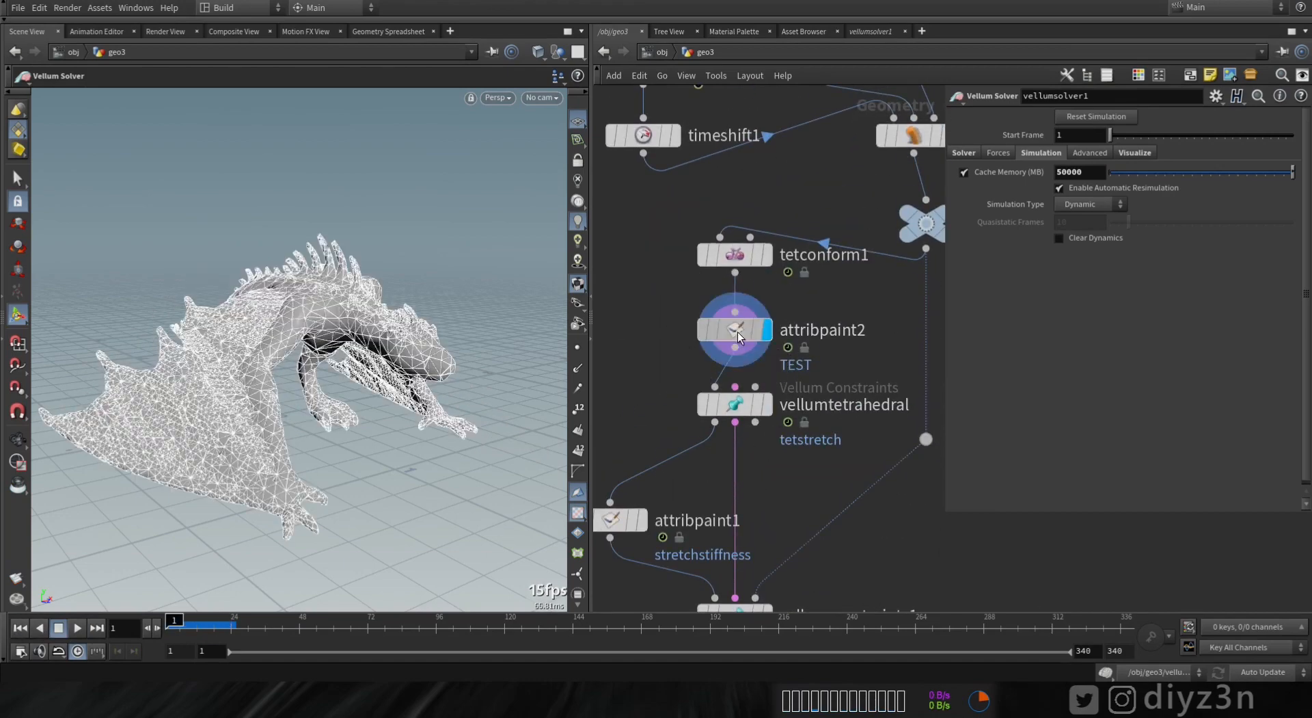
pyautogui.click(738, 334)
pyautogui.moveTo(386, 253); pyautogui.dragTo(410, 322, button='right')
pyautogui.moveTo(410, 322)
pyautogui.mouseDown()
pyautogui.moveTo(455, 302)
pyautogui.moveTo(403, 272)
pyautogui.moveTo(391, 283)
pyautogui.moveTo(408, 327)
pyautogui.mouseUp()
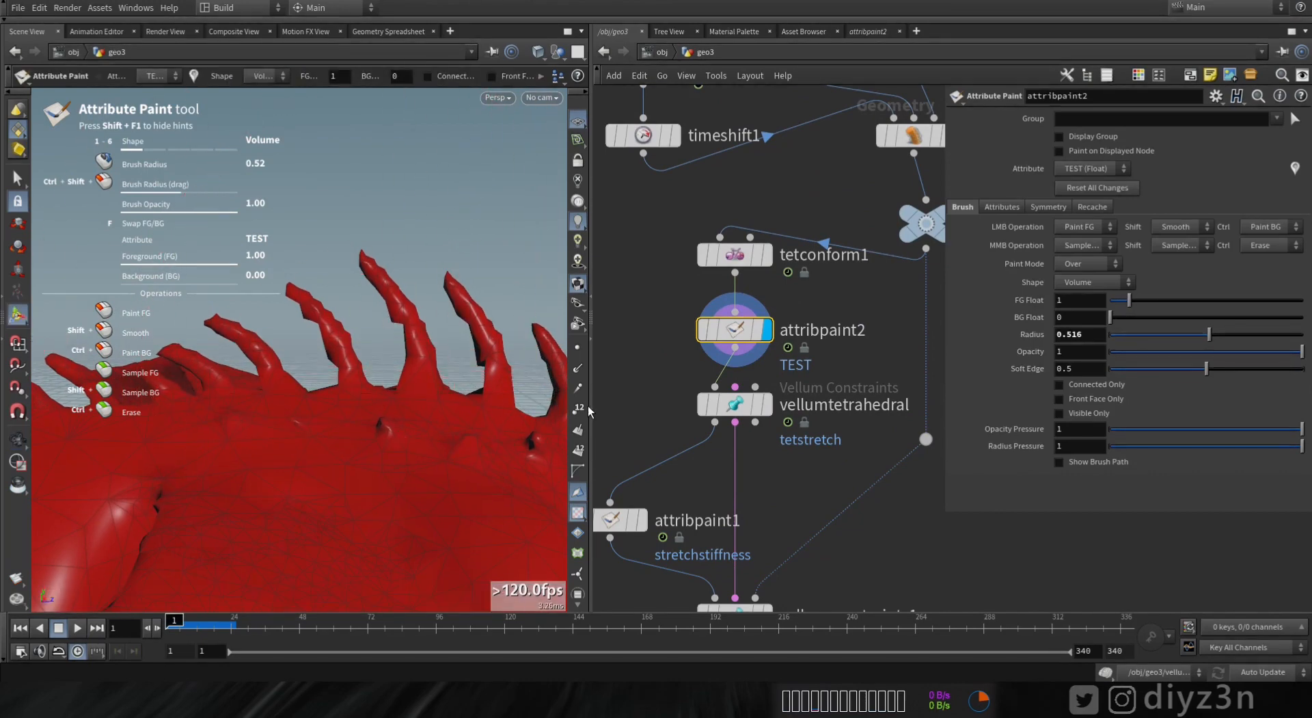
pyautogui.moveTo(590, 411); pyautogui.dragTo(645, 411)
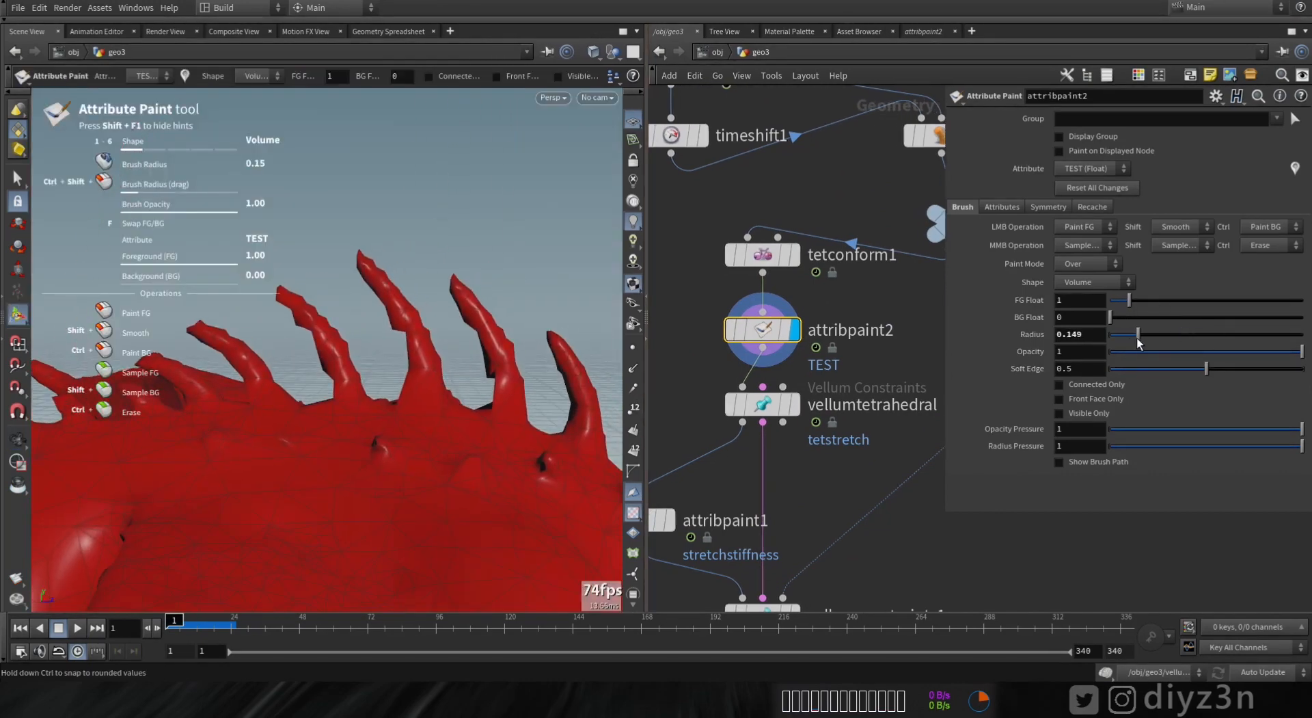
pyautogui.moveTo(539, 272)
pyautogui.keyDown('alt'); pyautogui.mouseDown()
pyautogui.moveTo(474, 237)
pyautogui.moveTo(457, 278)
pyautogui.moveTo(518, 297)
pyautogui.mouseUp(); pyautogui.keyUp('alt')
pyautogui.moveTo(1138, 342); pyautogui.dragTo(1125, 341)
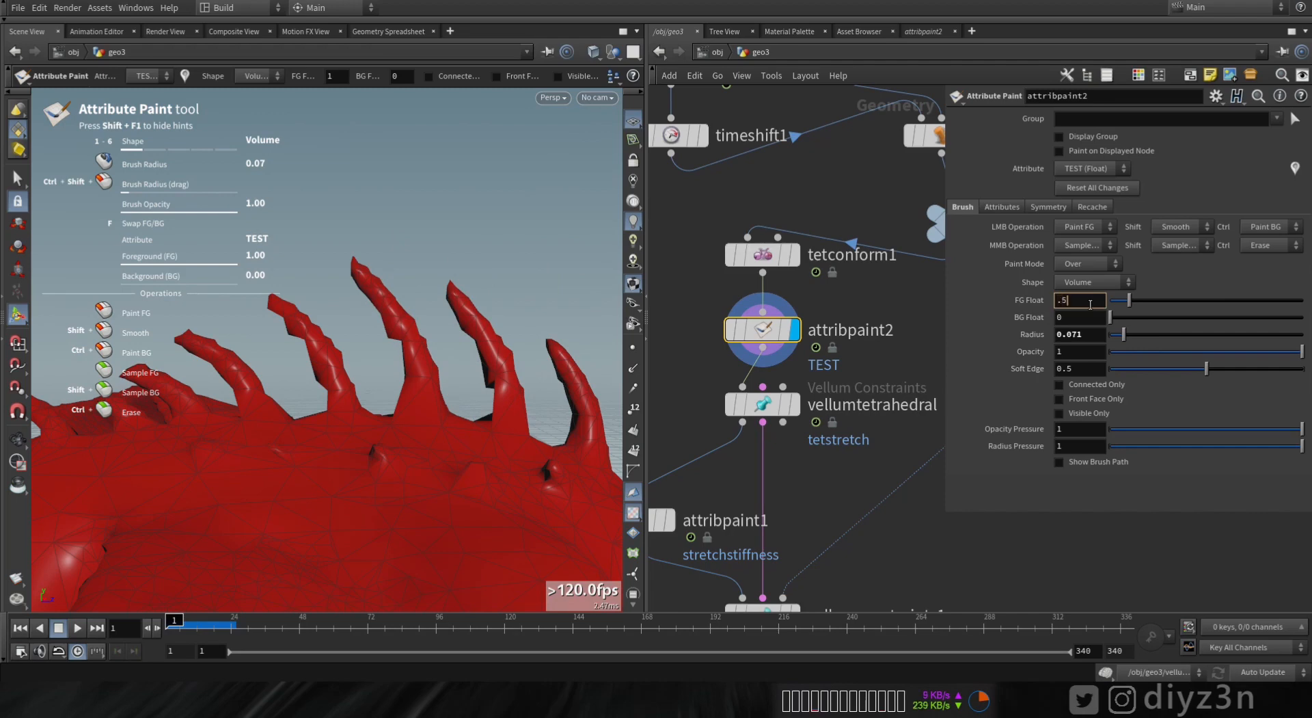
# - Paint TEST on three neighbouring back spines with foreground values .5, .25 and .1, one value per spine
pyautogui.moveTo(361, 273); pyautogui.dragTo(413, 345)
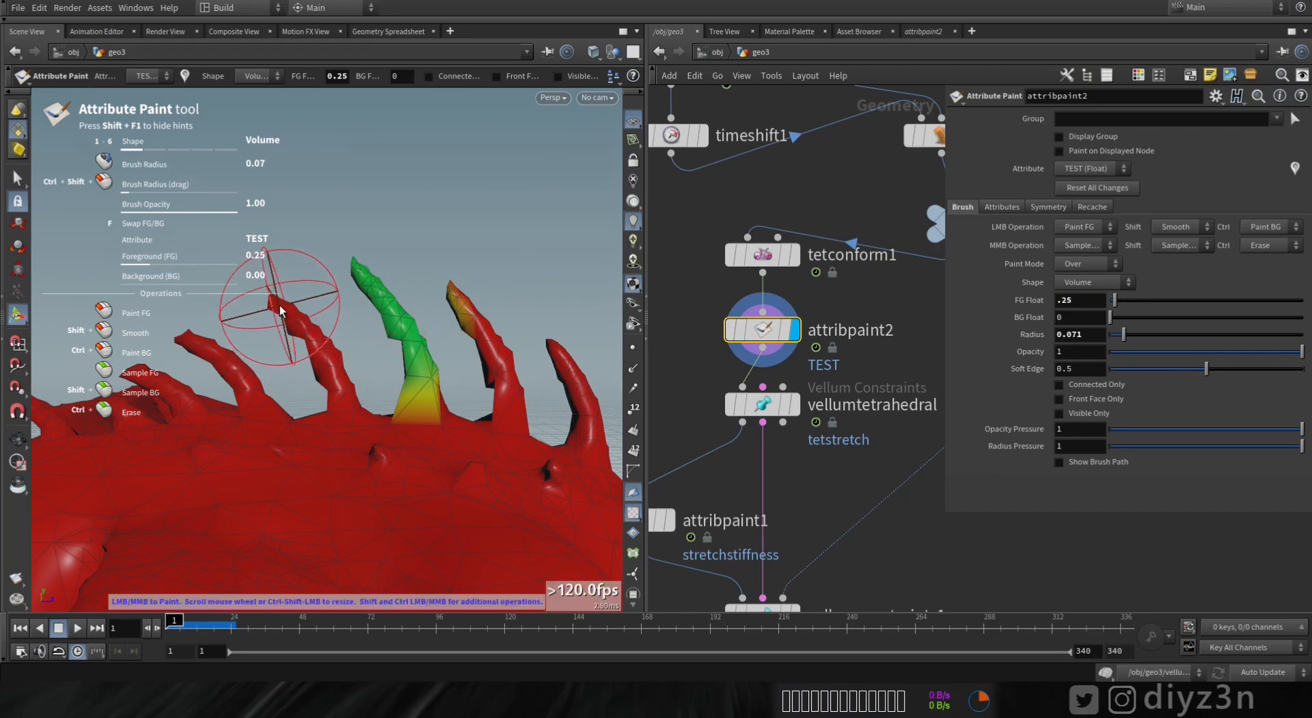
pyautogui.moveTo(281, 310); pyautogui.dragTo(371, 375)
pyautogui.click(1090, 301)
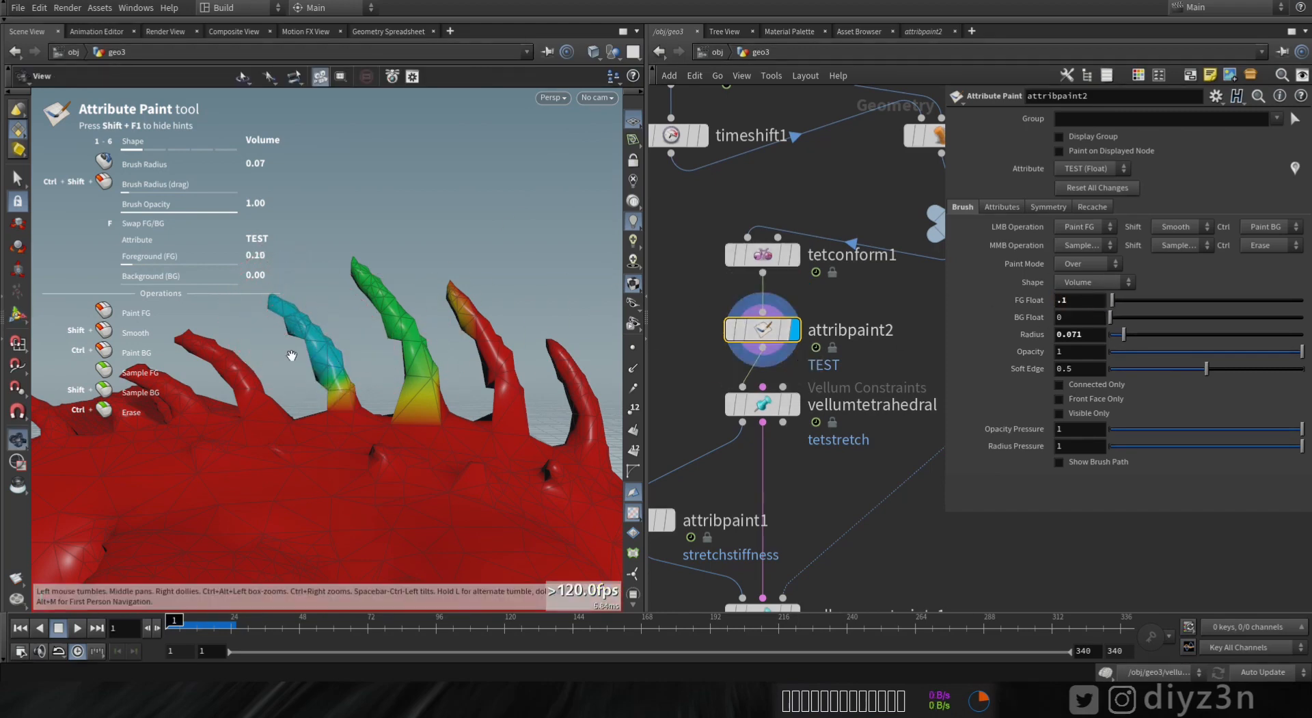
pyautogui.moveTo(288, 355)
pyautogui.keyDown('alt'); pyautogui.mouseDown()
pyautogui.moveTo(477, 362)
pyautogui.moveTo(356, 365)
pyautogui.mouseUp(); pyautogui.keyUp('alt')
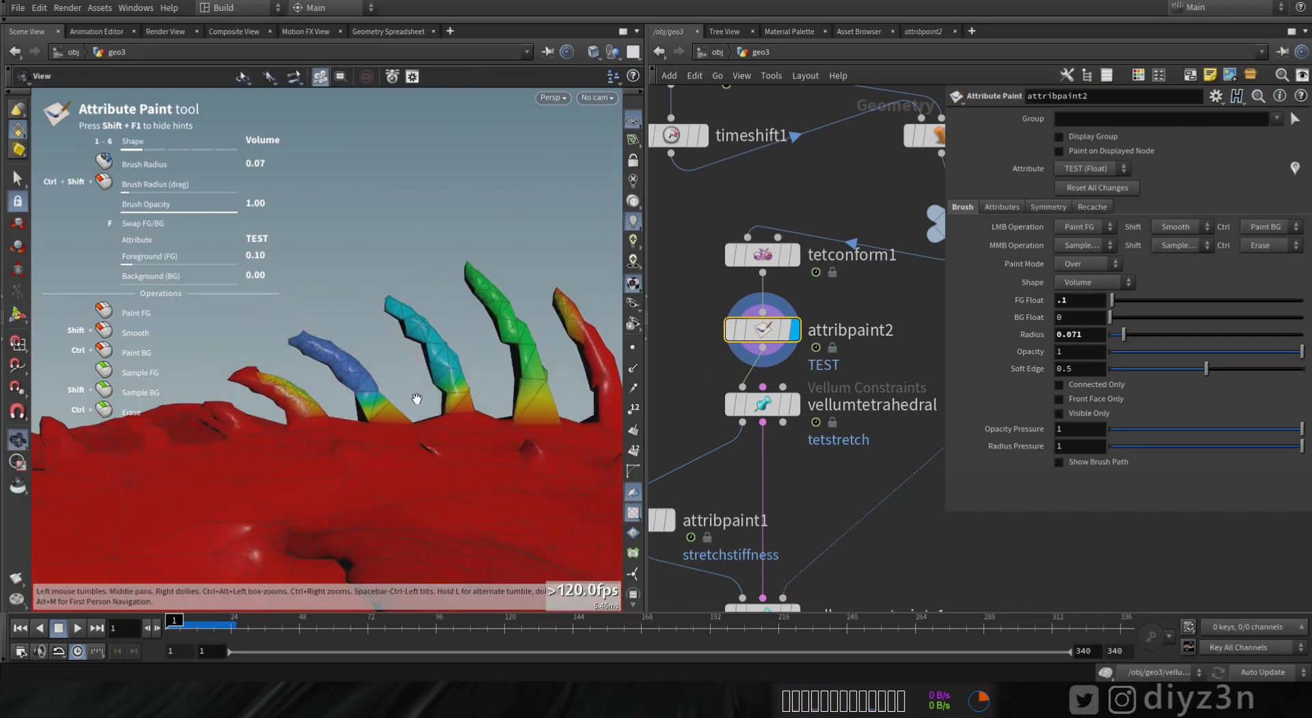
# - Set the foreground value to 1 and repaint the partly affected spines on either side of the three test spines
pyautogui.write('1')
pyautogui.press('Return')
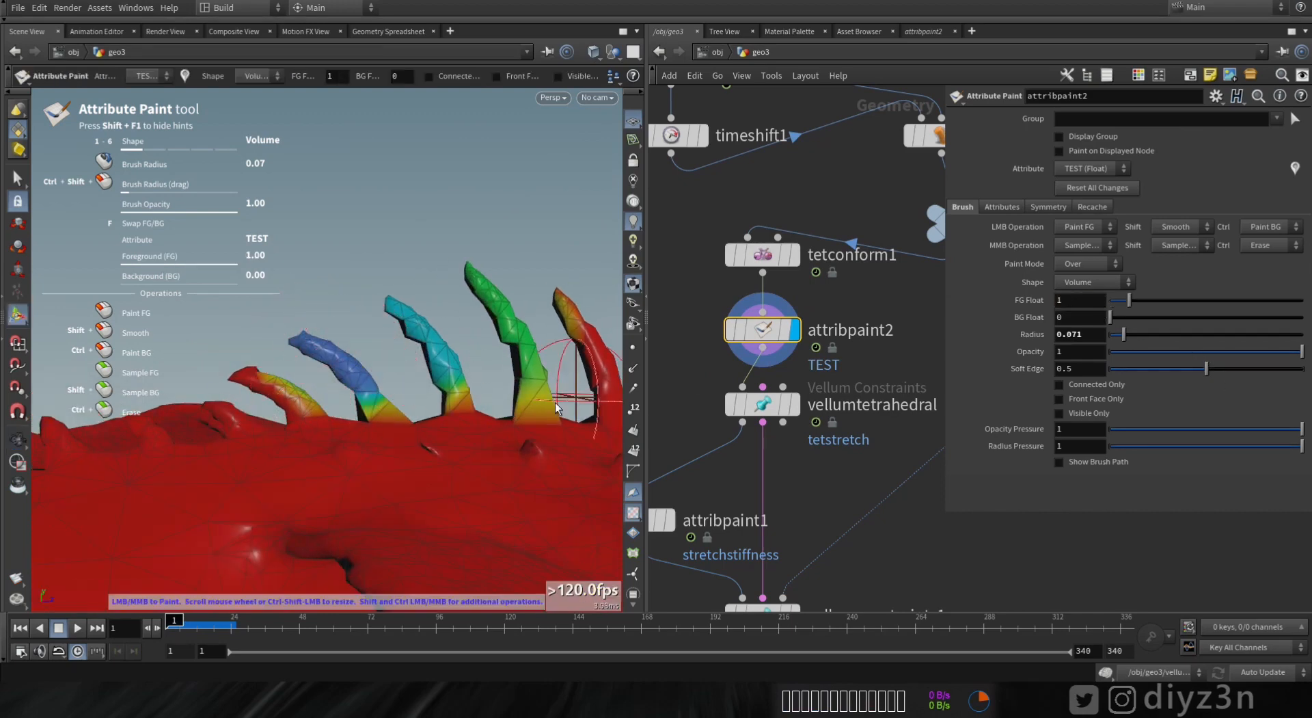
pyautogui.moveTo(283, 403)
pyautogui.keyDown('alt'); pyautogui.mouseDown()
pyautogui.moveTo(446, 344)
pyautogui.moveTo(287, 402)
pyautogui.mouseUp(); pyautogui.keyUp('alt')
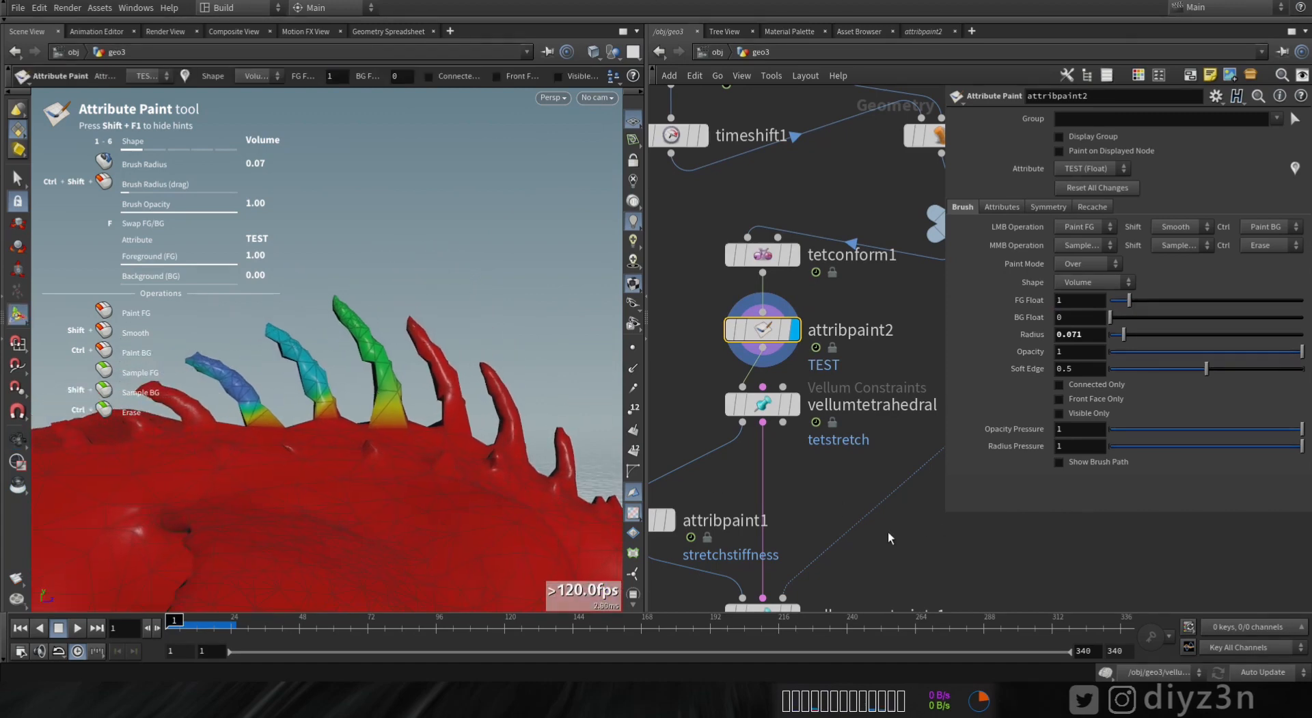
# - Display vellumsolver1, simulate the spines with their varied TEST stiffness to about frame 14, and return to frame 1
pyautogui.moveTo(822, 602); pyautogui.dragTo(830, 440, button='middle')
pyautogui.click(775, 535)
pyautogui.press('r')
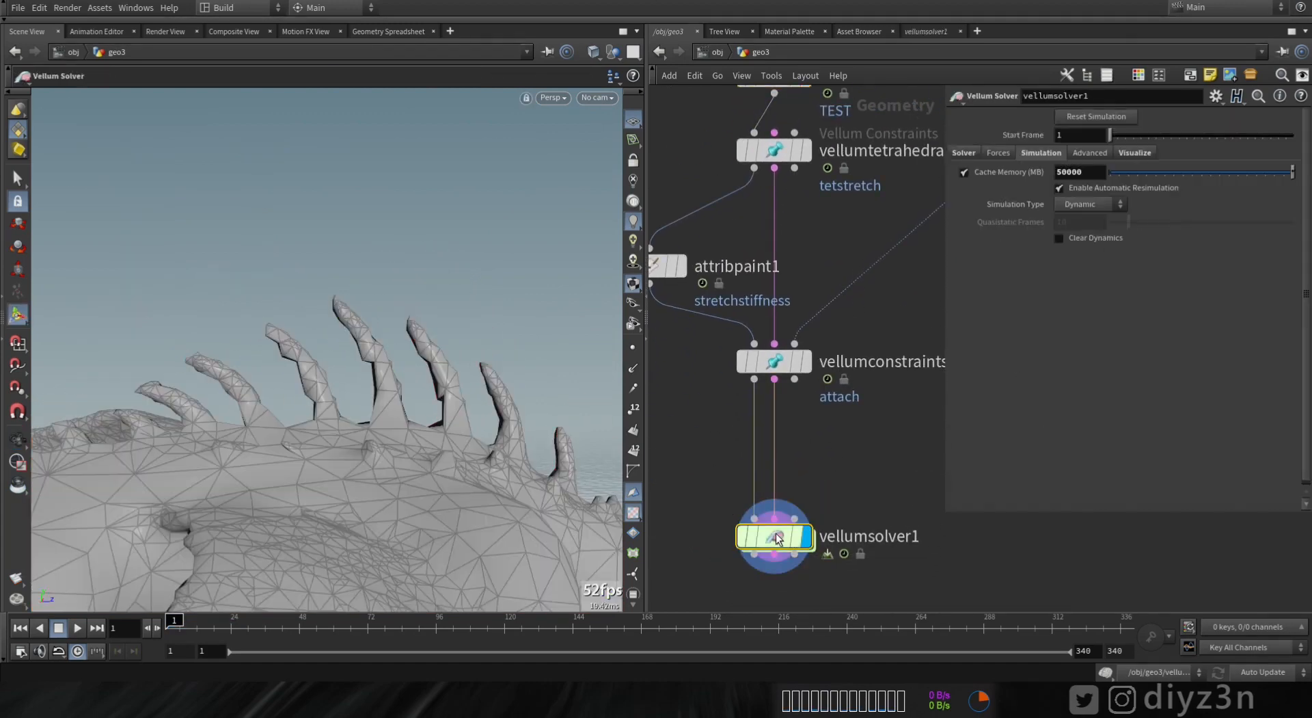
pyautogui.moveTo(175, 626); pyautogui.dragTo(163, 627)
pyautogui.keyDown('alt'); pyautogui.moveTo(304, 355); pyautogui.dragTo(369, 328, button='right'); pyautogui.keyUp('alt')
pyautogui.moveTo(175, 624); pyautogui.dragTo(202, 625)
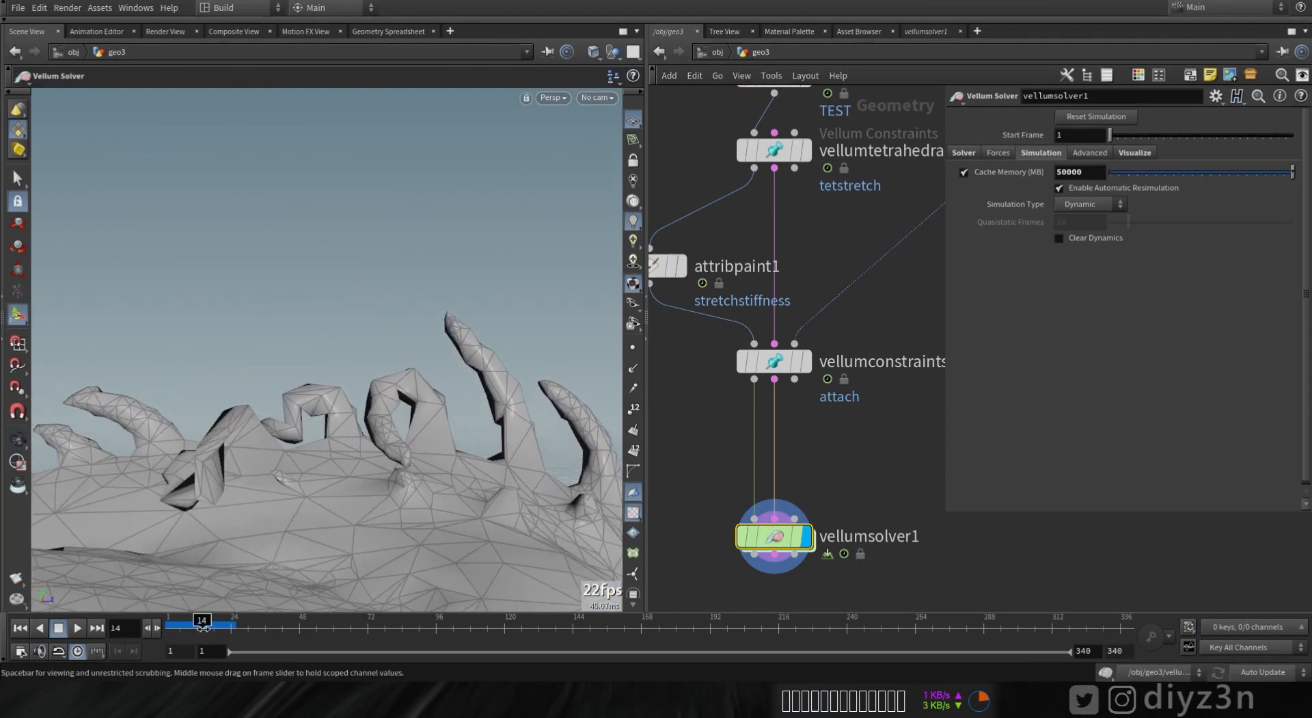
pyautogui.click(30, 628)
# - Display attribpaint2 and repaint TEST over the back spines used for the stiffness test
pyautogui.moveTo(790, 254); pyautogui.dragTo(784, 530, button='middle')
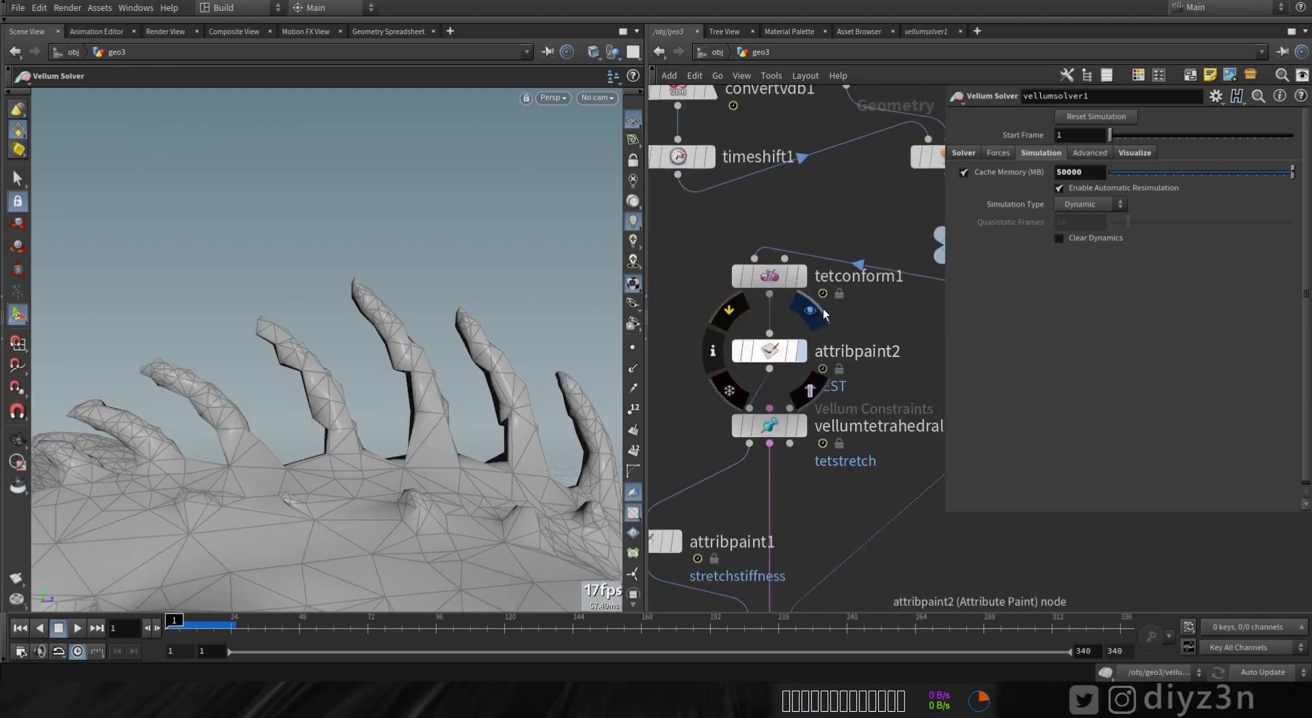
pyautogui.click(798, 350)
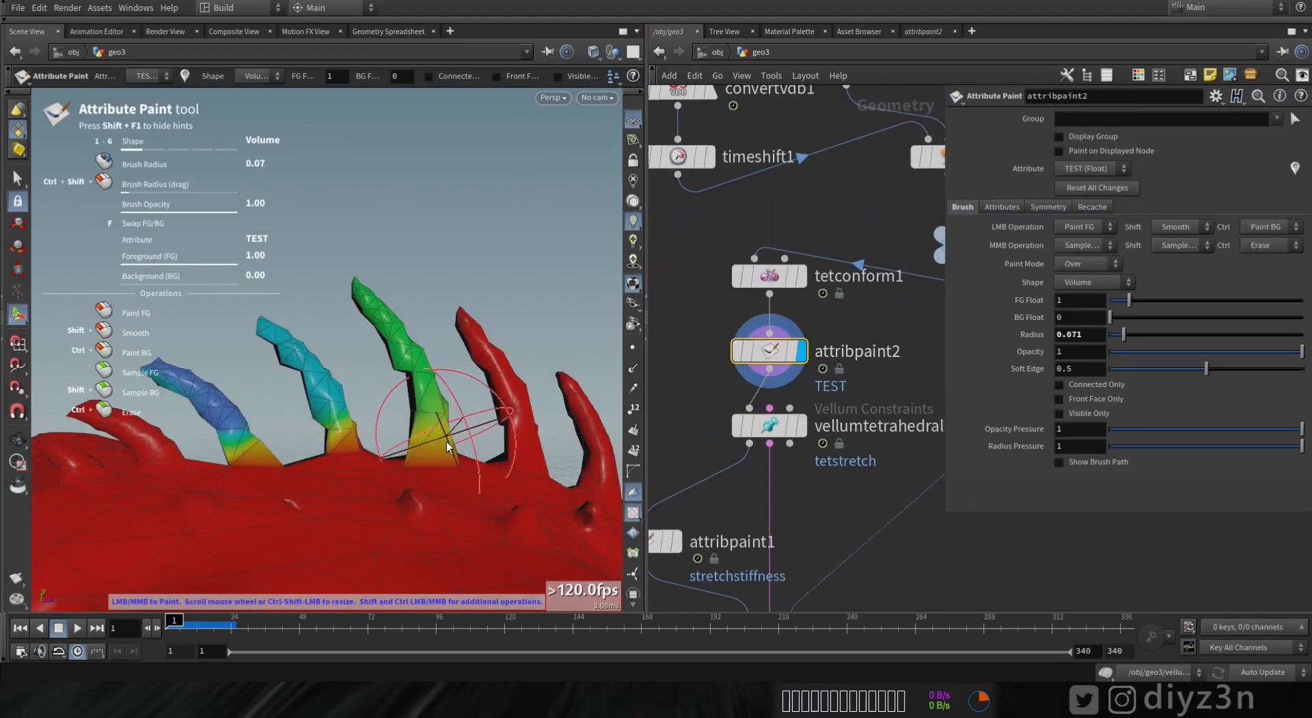
pyautogui.moveTo(451, 457)
pyautogui.keyDown('ctrl'); pyautogui.mouseDown()
pyautogui.moveTo(293, 308)
pyautogui.moveTo(191, 396)
pyautogui.moveTo(249, 381)
pyautogui.mouseUp(); pyautogui.keyUp('ctrl')
pyautogui.keyDown('alt'); pyautogui.moveTo(411, 378); pyautogui.dragTo(434, 425, button='right'); pyautogui.keyUp('alt')
pyautogui.keyDown('alt'); pyautogui.moveTo(434, 424); pyautogui.dragTo(217, 410); pyautogui.keyUp('alt')
pyautogui.moveTo(260, 350)
pyautogui.mouseDown()
pyautogui.moveTo(346, 451)
pyautogui.moveTo(349, 413)
pyautogui.moveTo(302, 322)
pyautogui.moveTo(478, 219)
pyautogui.mouseUp()
pyautogui.moveTo(479, 219)
pyautogui.keyDown('alt'); pyautogui.mouseDown()
pyautogui.moveTo(439, 297)
pyautogui.moveTo(504, 284)
pyautogui.moveTo(520, 308)
pyautogui.mouseUp(); pyautogui.keyUp('alt')
# - On attribpaint1, undo the last stroke and paint stretchstiffness 0 on the wing membrane with radius about 0.089 and soft edge about 0.776
pyautogui.moveTo(704, 425); pyautogui.dragTo(809, 279, button='middle')
pyautogui.click(782, 395)
pyautogui.click(749, 395)
pyautogui.keyDown('alt'); pyautogui.moveTo(432, 384); pyautogui.dragTo(384, 352); pyautogui.keyUp('alt')
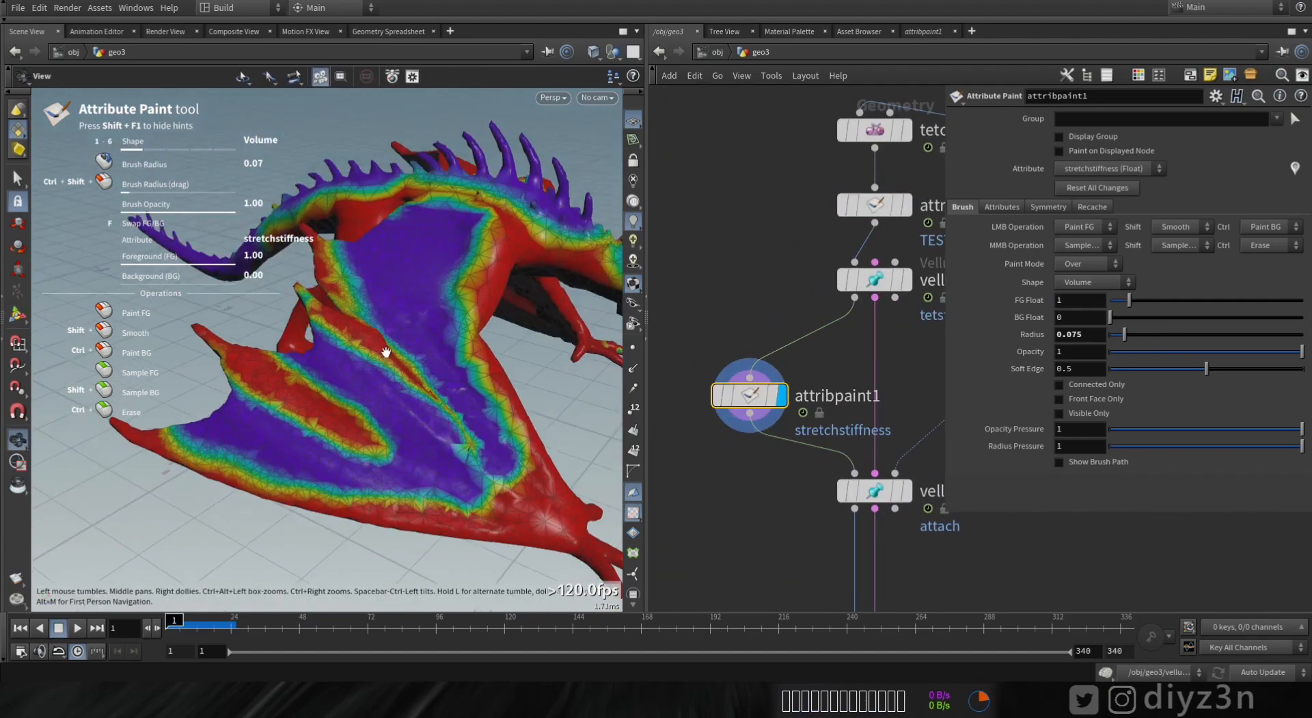
pyautogui.keyDown('alt'); pyautogui.moveTo(384, 352); pyautogui.dragTo(295, 444, button='right'); pyautogui.keyUp('alt')
pyautogui.hotkey('ctrl', 'z')
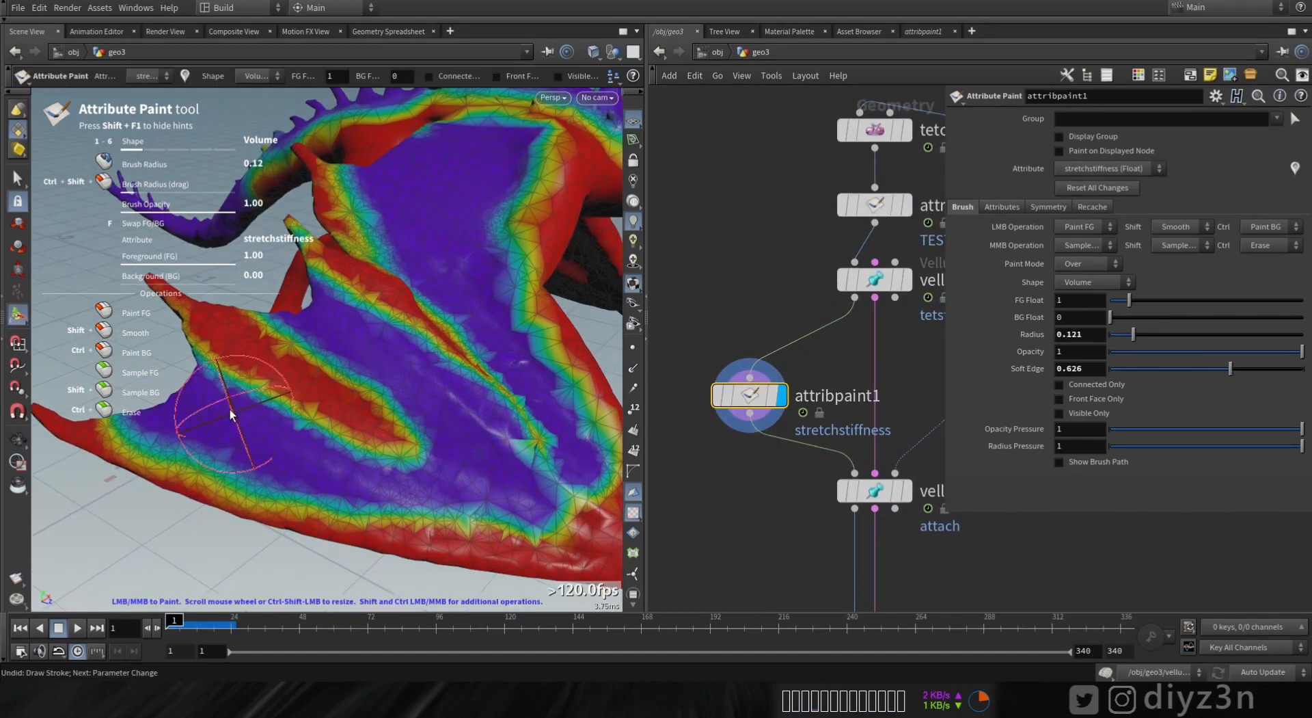
pyautogui.keyDown('ctrl'); pyautogui.moveTo(211, 449); pyautogui.dragTo(370, 460); pyautogui.keyUp('ctrl')
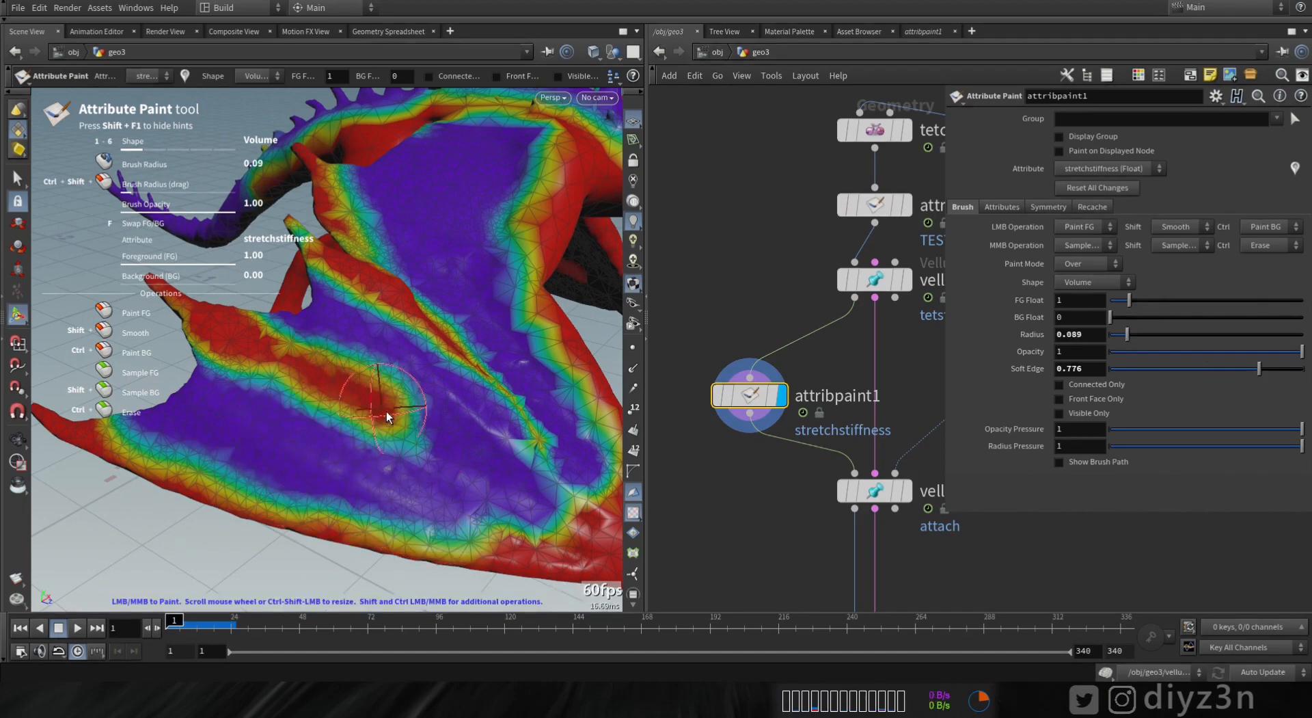
pyautogui.keyDown('alt'); pyautogui.moveTo(387, 411); pyautogui.dragTo(278, 488, button='right'); pyautogui.keyUp('alt')
pyautogui.keyDown('alt'); pyautogui.moveTo(278, 489); pyautogui.dragTo(308, 478); pyautogui.keyUp('alt')
# - Display vellumsolver1, run the simulation to about frame 65, and return to the first frame
pyautogui.moveTo(793, 506); pyautogui.dragTo(706, 263, button='middle')
pyautogui.click(820, 422)
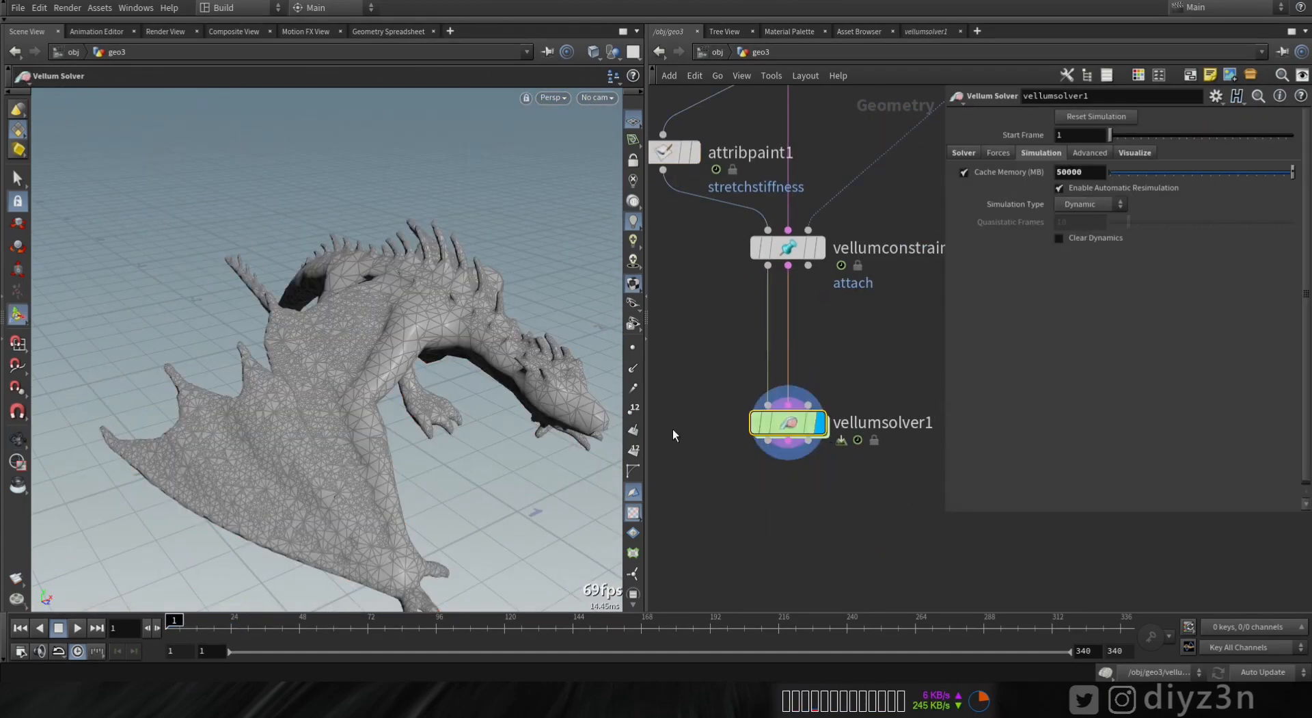
pyautogui.click(77, 627)
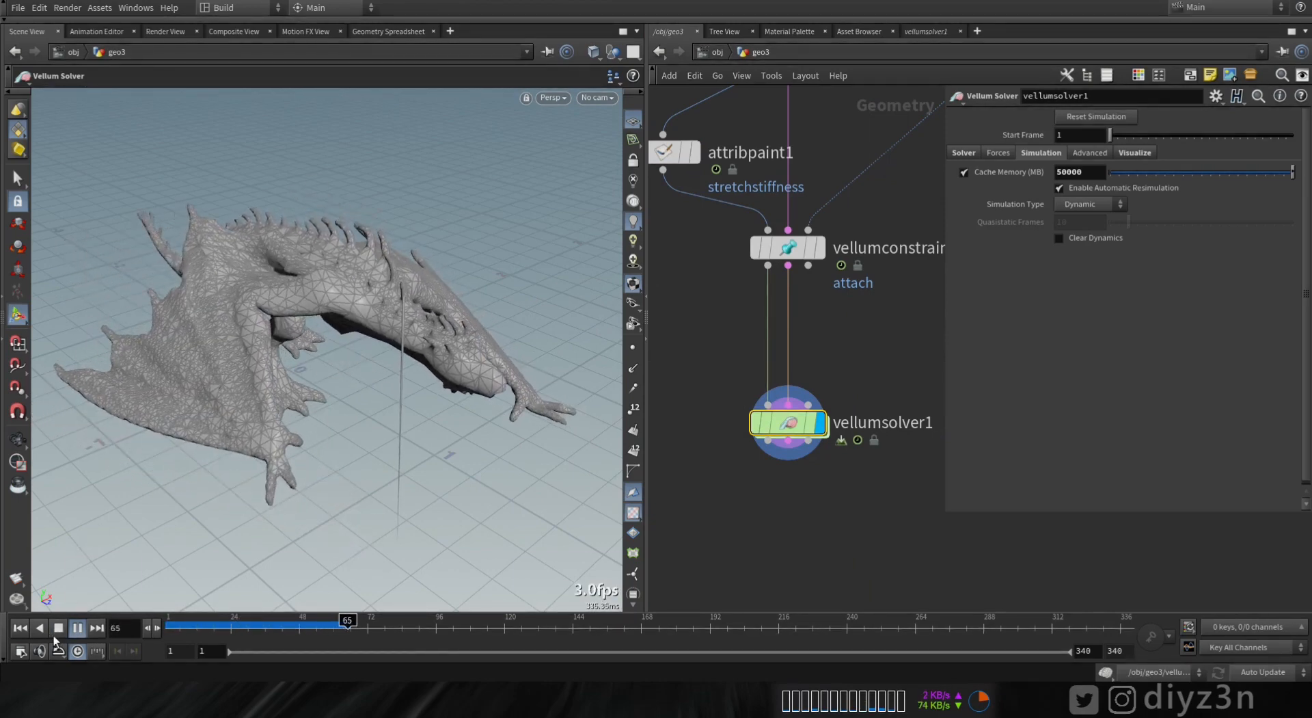
pyautogui.click(20, 627)
# - Scrub the cached simulation to frame 43, examine the small spine near the base of the neck up close, and return to frame 1
pyautogui.moveTo(179, 619); pyautogui.dragTo(285, 621)
pyautogui.keyDown('alt'); pyautogui.moveTo(437, 346); pyautogui.dragTo(327, 304); pyautogui.keyUp('alt')
pyautogui.keyDown('alt'); pyautogui.moveTo(327, 304); pyautogui.dragTo(668, 310, button='right'); pyautogui.keyUp('alt')
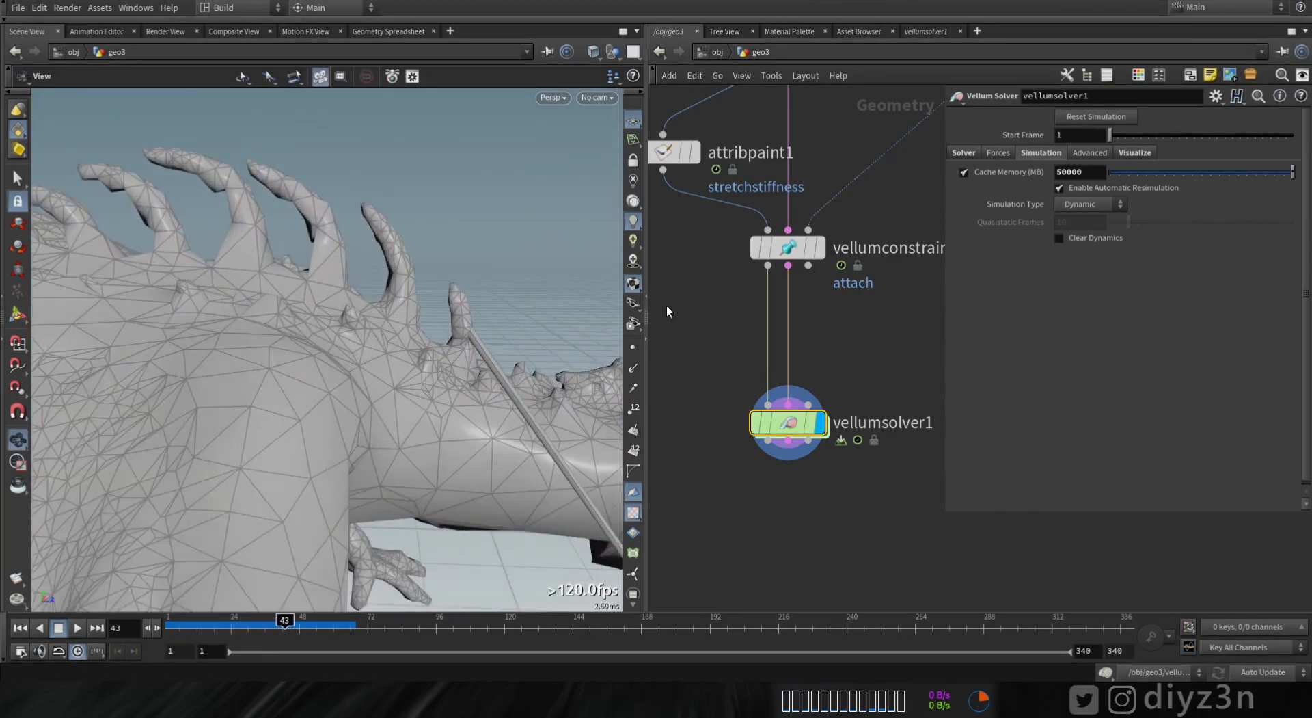
pyautogui.keyDown('alt'); pyautogui.moveTo(471, 358); pyautogui.dragTo(331, 372, button='middle'); pyautogui.keyUp('alt')
pyautogui.keyDown('alt'); pyautogui.moveTo(331, 372); pyautogui.dragTo(325, 375); pyautogui.keyUp('alt')
pyautogui.moveTo(269, 639); pyautogui.dragTo(105, 639)
# - Display attribpaint1 and paint stretchstiffness with value 1 on the small spine near the base of the neck
pyautogui.moveTo(775, 234); pyautogui.dragTo(827, 340, button='middle')
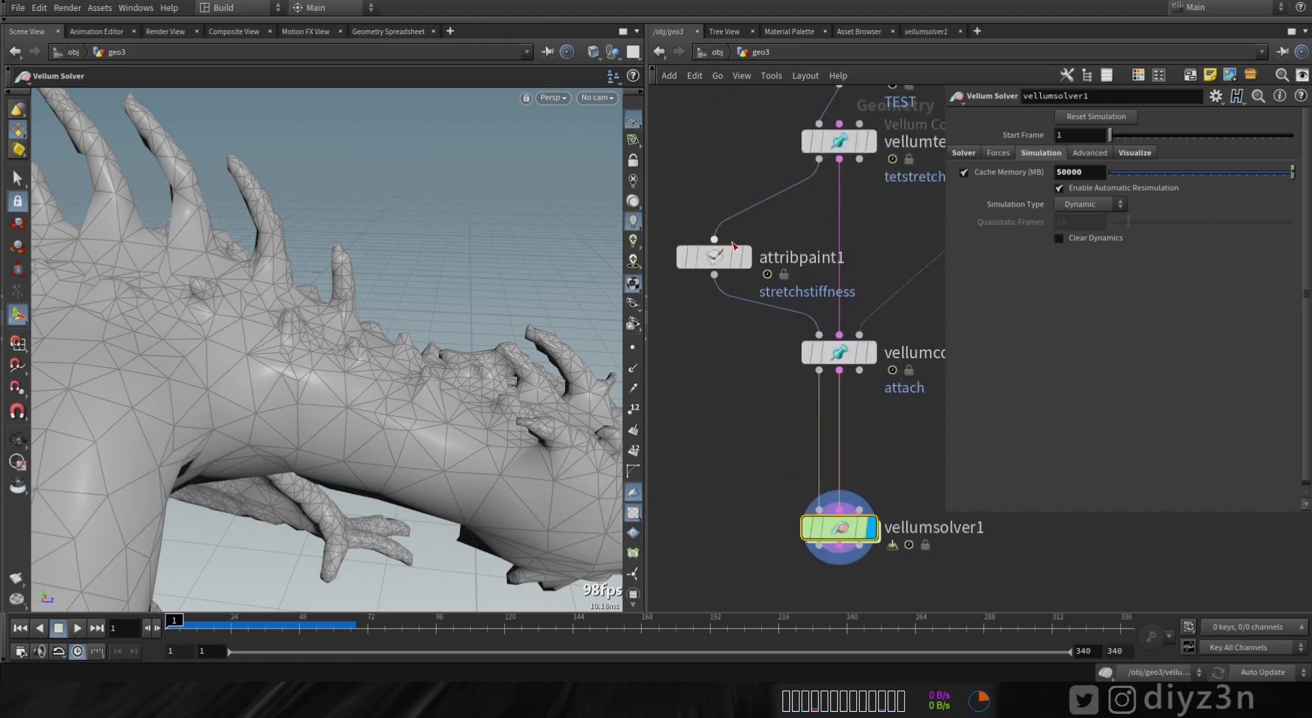
pyautogui.click(746, 257)
pyautogui.keyDown('alt'); pyautogui.moveTo(413, 246); pyautogui.dragTo(471, 230, button='right'); pyautogui.keyUp('alt')
pyautogui.moveTo(454, 254)
pyautogui.keyDown('alt'); pyautogui.mouseDown()
pyautogui.moveTo(363, 357)
pyautogui.moveTo(376, 252)
pyautogui.mouseUp(); pyautogui.keyUp('alt')
pyautogui.keyDown('alt'); pyautogui.moveTo(380, 264); pyautogui.dragTo(557, 270, button='middle'); pyautogui.keyUp('alt')
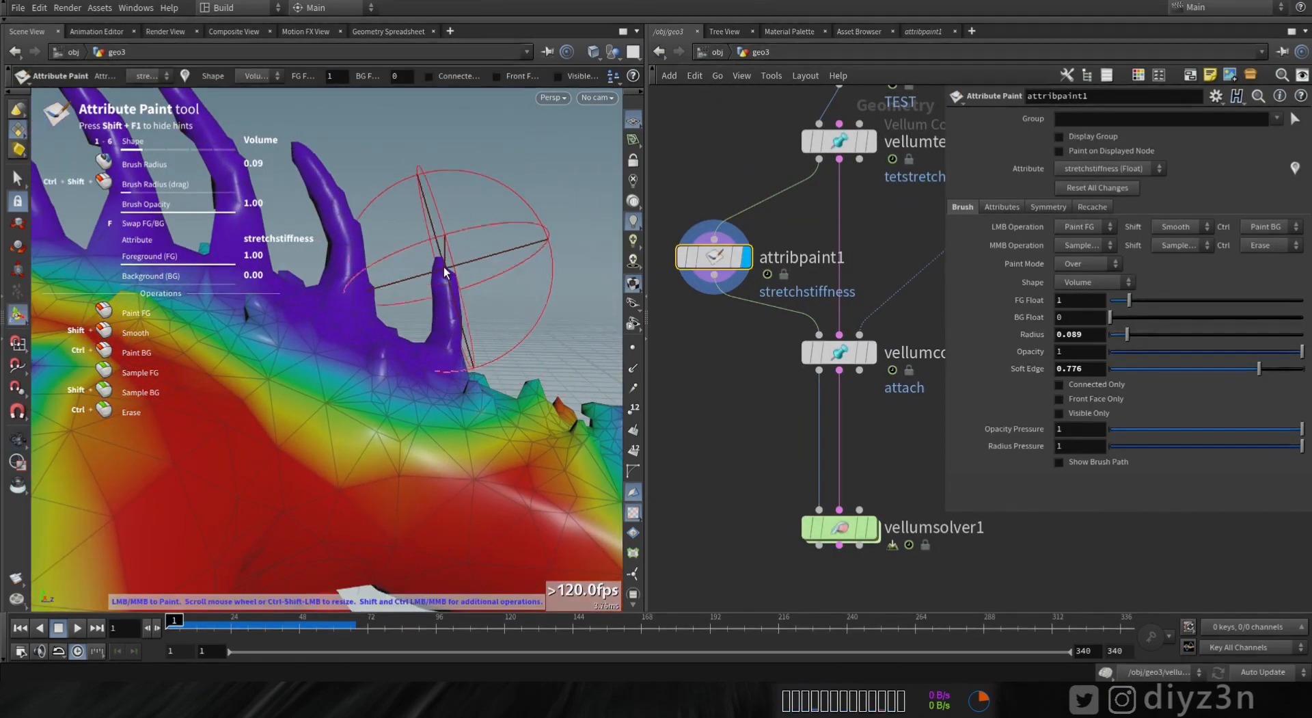
pyautogui.click(452, 275)
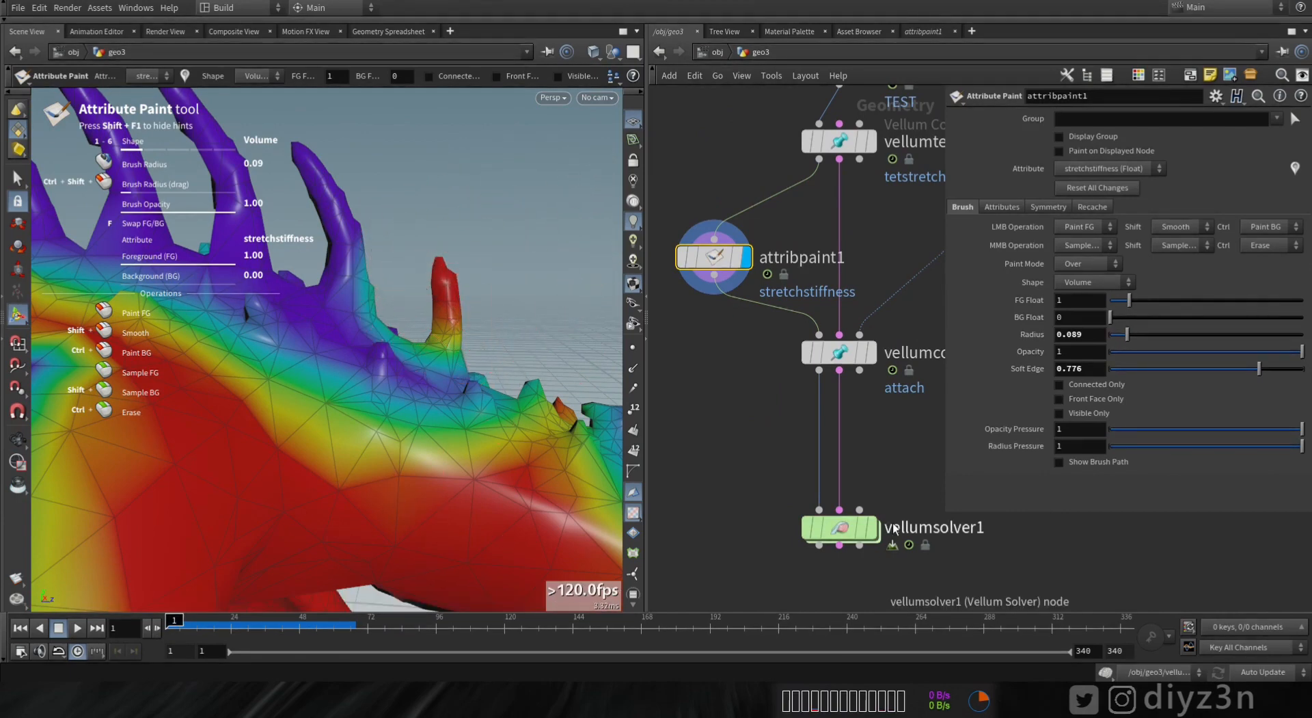
# - Display vellumsolver1, rerun the simulation to about frame 20 while viewing the whole dragon, and return to frame 1
pyautogui.click(871, 527)
pyautogui.click(839, 527)
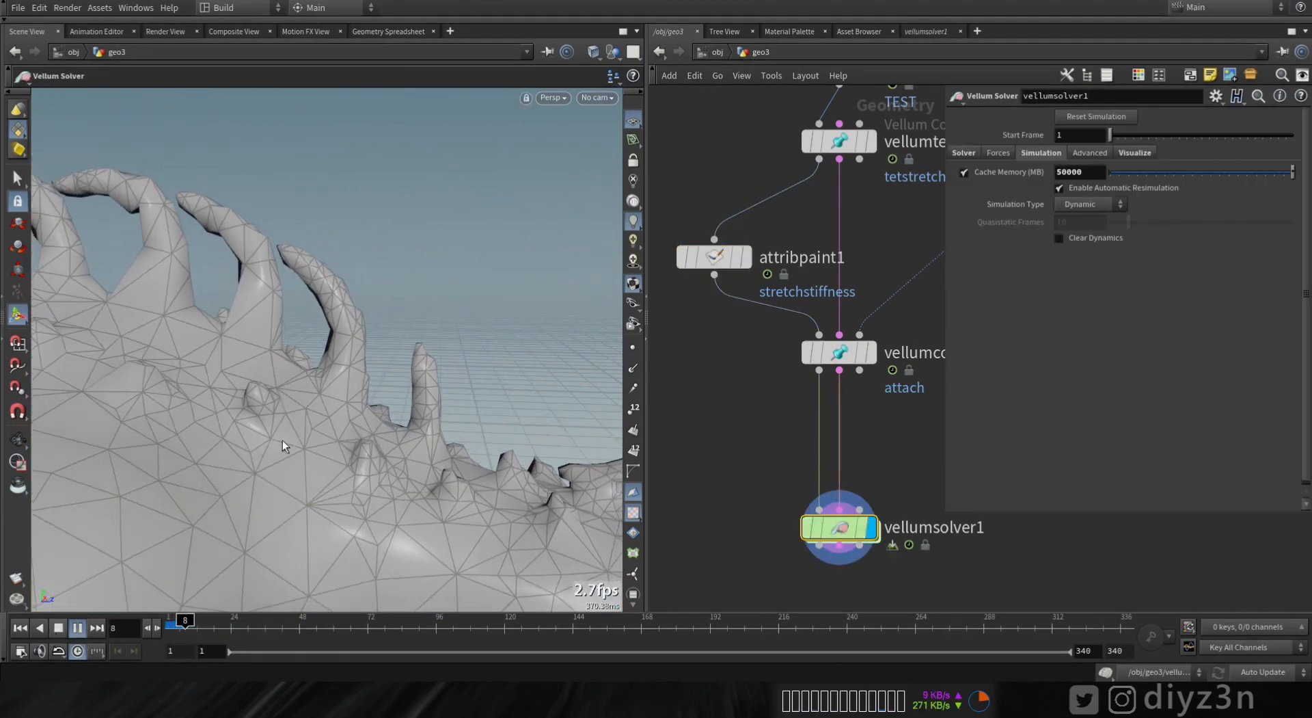
pyautogui.press('Escape')
pyautogui.keyDown('alt'); pyautogui.moveTo(284, 449); pyautogui.dragTo(109, 356, button='right'); pyautogui.keyUp('alt')
pyautogui.keyDown('alt'); pyautogui.moveTo(316, 454); pyautogui.dragTo(263, 378); pyautogui.keyUp('alt')
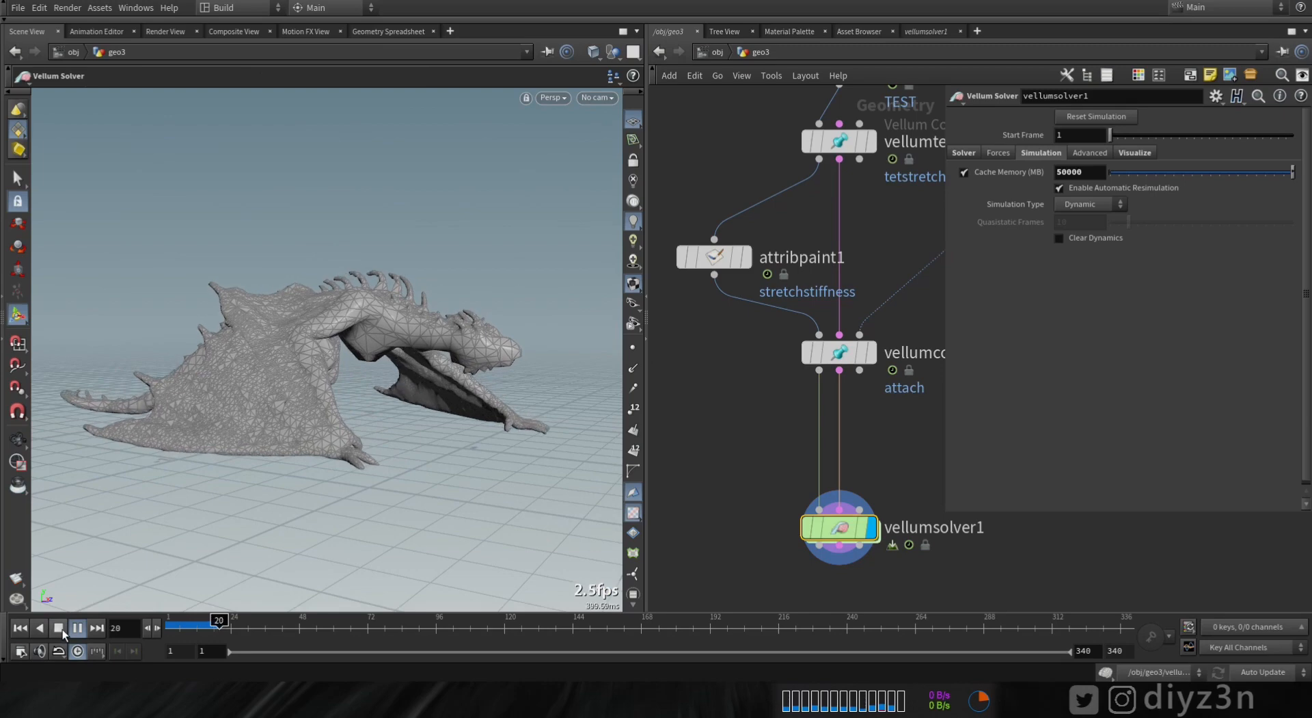
pyautogui.click(62, 630)
pyautogui.click(20, 629)
# - Switch from attribpaint1 back to vellumsolver1 and review the cached simulation from several angles, scrubbing to about frame 98
pyautogui.click(714, 257)
pyautogui.click(746, 257)
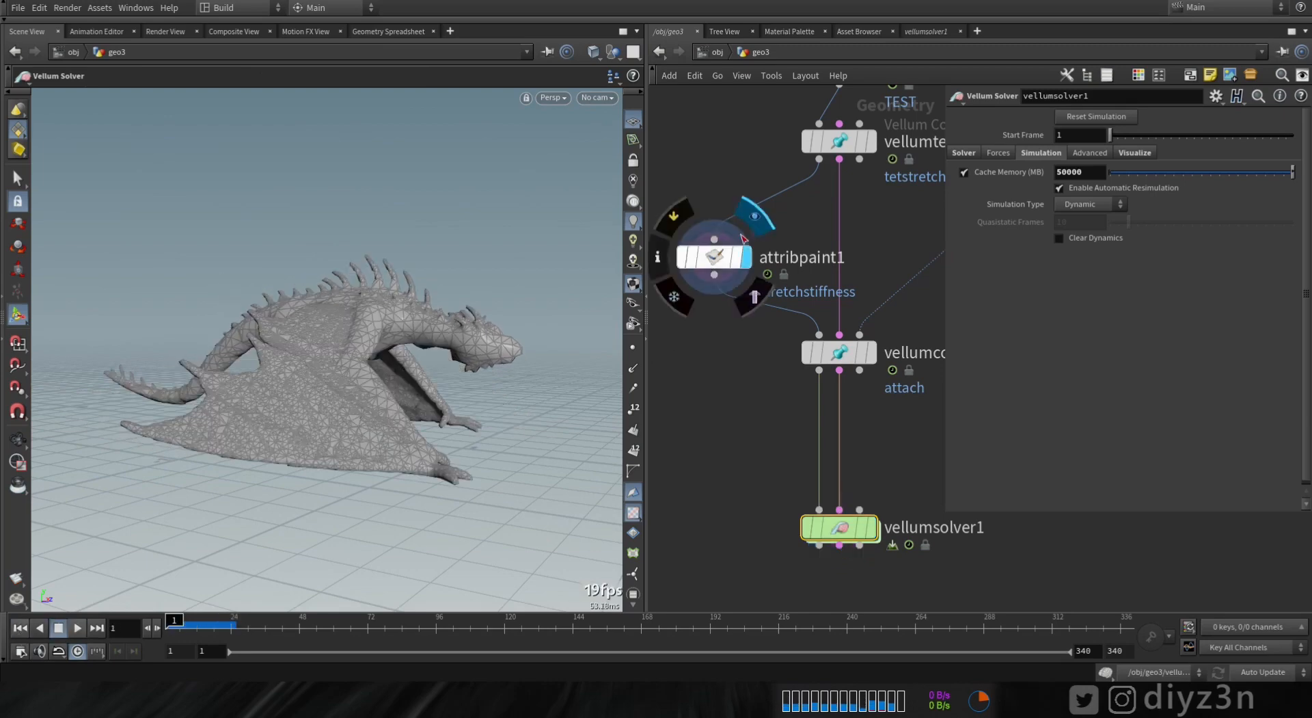
pyautogui.click(890, 489)
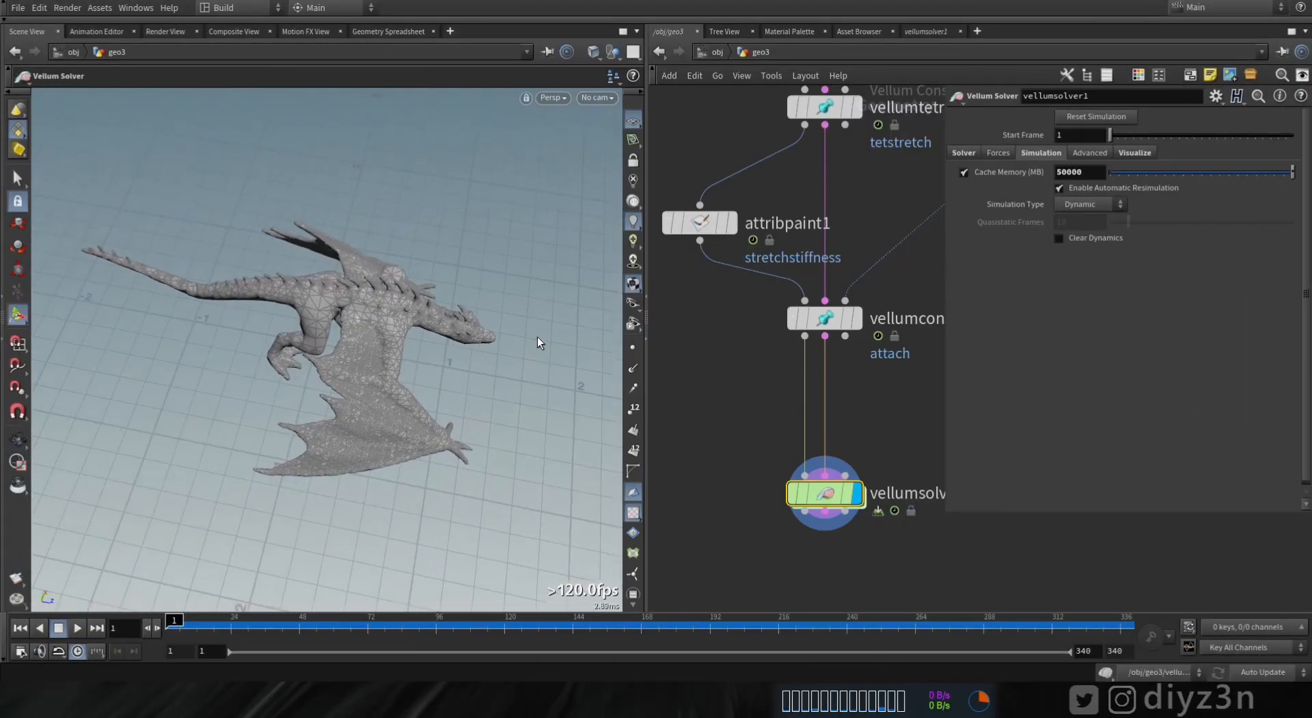
pyautogui.keyDown('alt'); pyautogui.moveTo(540, 343); pyautogui.dragTo(175, 315, button='right'); pyautogui.keyUp('alt')
pyautogui.keyDown('alt'); pyautogui.moveTo(475, 329); pyautogui.dragTo(393, 345); pyautogui.keyUp('alt')
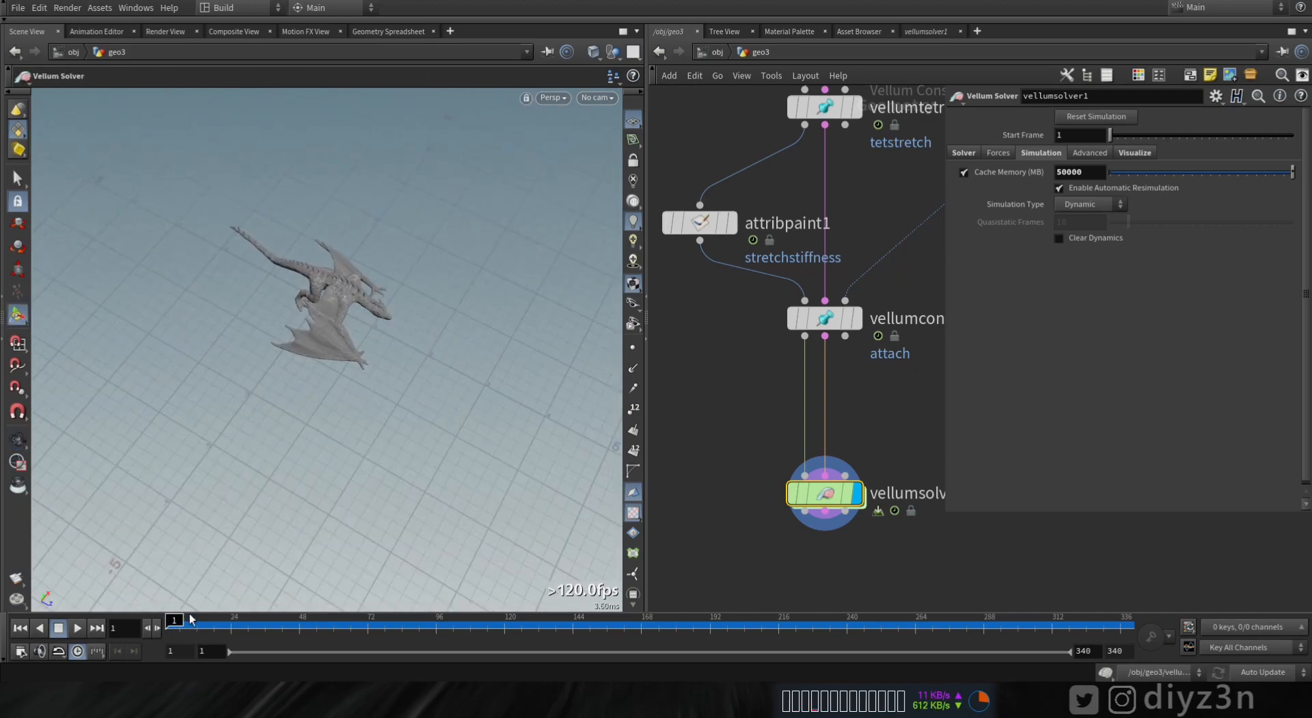
pyautogui.moveTo(191, 619); pyautogui.dragTo(445, 621)
pyautogui.keyDown('alt'); pyautogui.moveTo(408, 360); pyautogui.dragTo(383, 261); pyautogui.keyUp('alt')
pyautogui.keyDown('alt'); pyautogui.moveTo(382, 261); pyautogui.dragTo(544, 275, button='right'); pyautogui.keyUp('alt')
pyautogui.keyDown('alt'); pyautogui.moveTo(545, 276); pyautogui.dragTo(425, 328); pyautogui.keyUp('alt')
# - Display tetconform1, make room below it, and insert a Transform node between it and attribpaint2
pyautogui.moveTo(866, 148); pyautogui.dragTo(856, 421, button='middle')
pyautogui.moveTo(901, 353); pyautogui.dragTo(818, 477, button='middle')
pyautogui.scroll(-4, 855, 383)
pyautogui.moveTo(886, 355); pyautogui.dragTo(879, 256)
pyautogui.press('Tab')
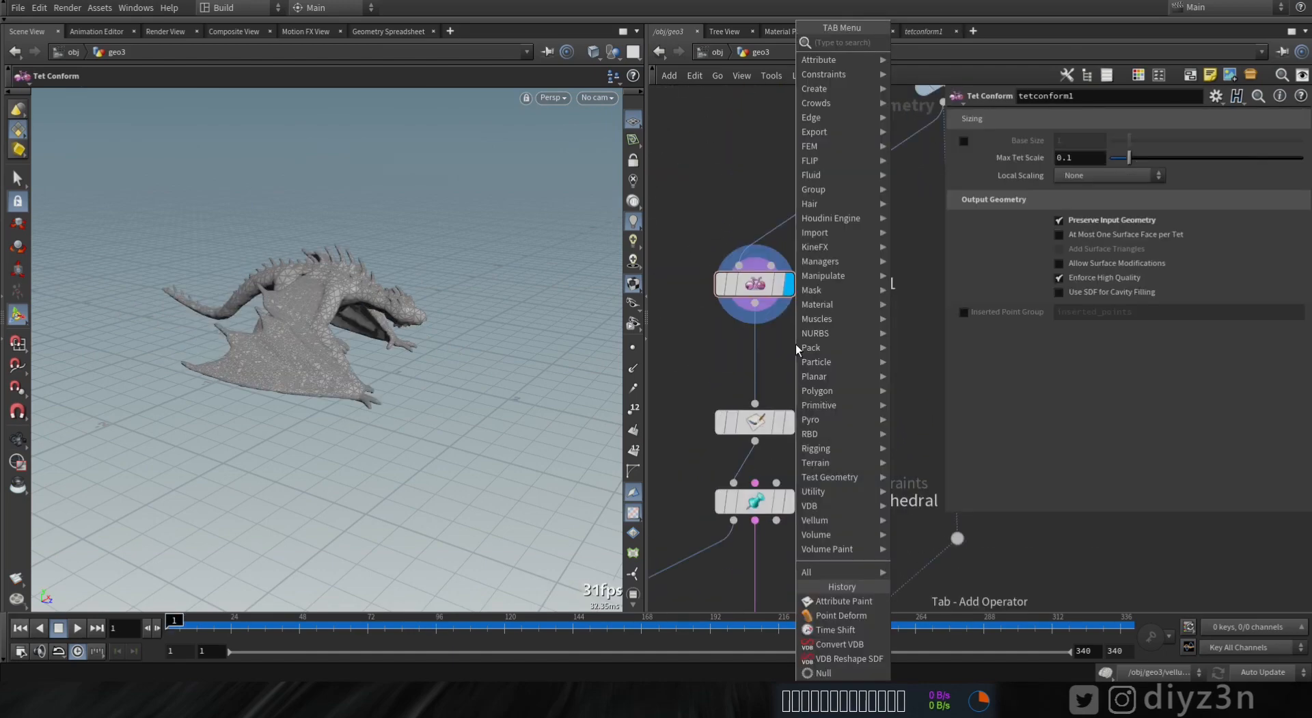
pyautogui.write('tr')
pyautogui.click(924, 71)
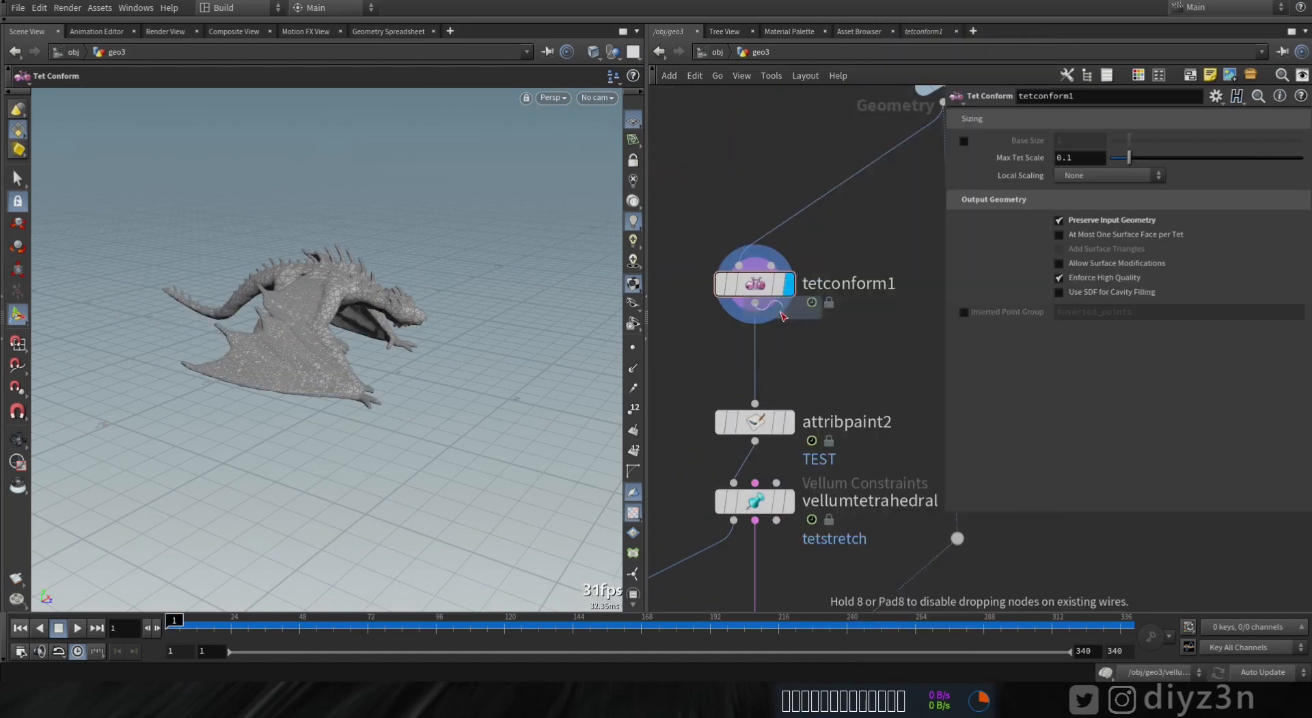
pyautogui.click(757, 345)
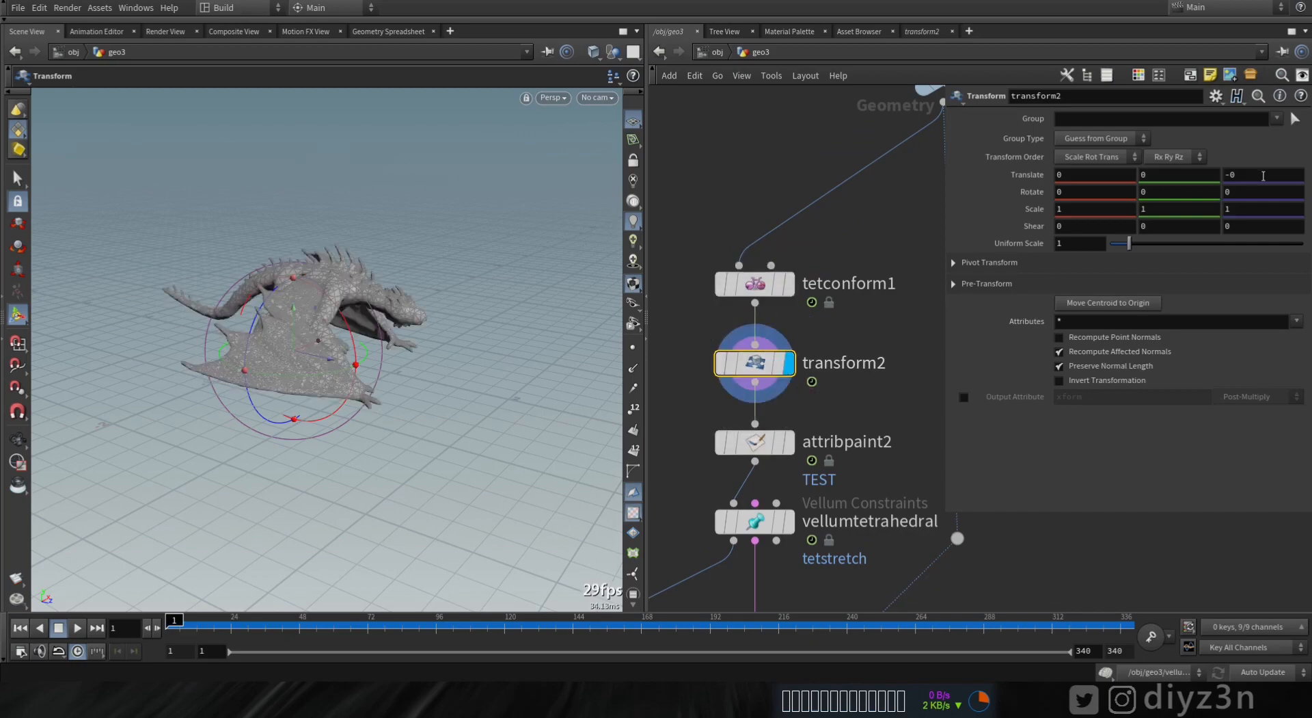
# - Set transform2's Z translation to the expression $T * .5
pyautogui.moveTo(1262, 150)
pyautogui.mouseDown(button='middle')
pyautogui.moveTo(1280, 153)
pyautogui.moveTo(1239, 156)
pyautogui.moveTo(1263, 161)
pyautogui.mouseUp(button='middle')
pyautogui.write('$T ')
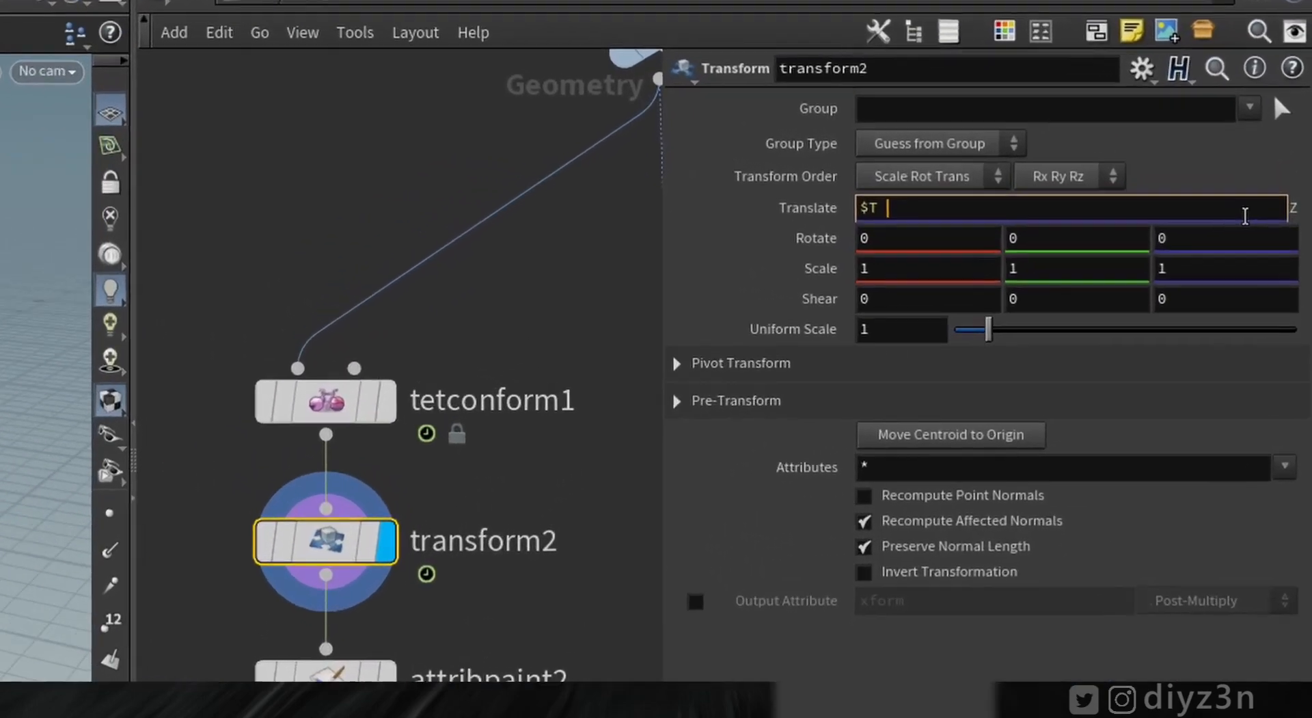
pyautogui.write('* .5')
pyautogui.press('Return')
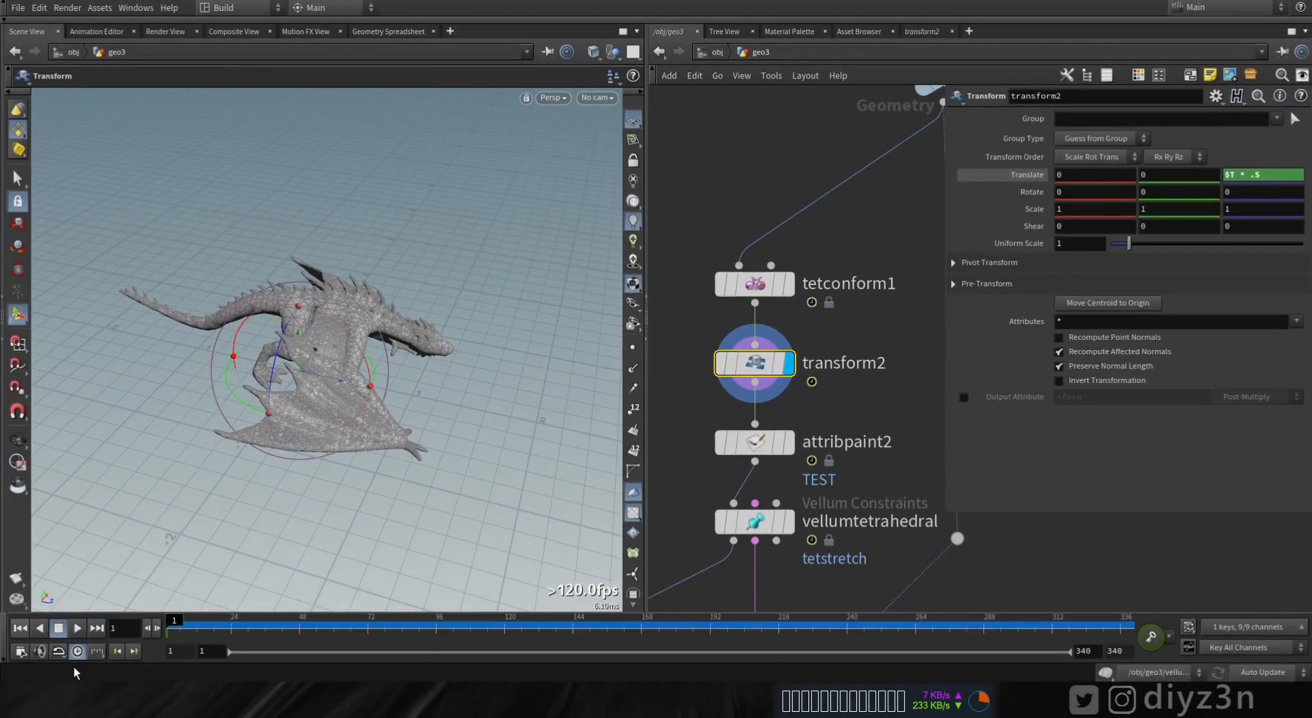
# - Bypass tetconform1 and play the transform2 motion to frame 60
pyautogui.click(698, 283)
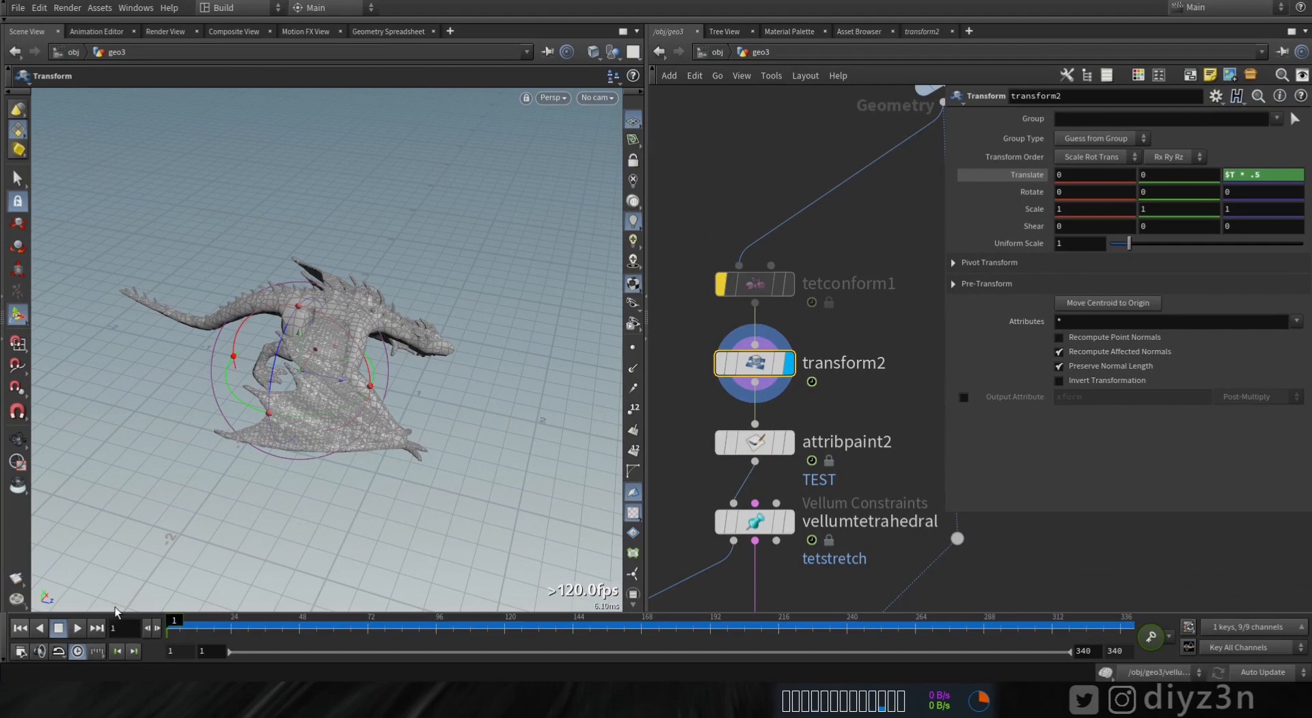
pyautogui.click(77, 627)
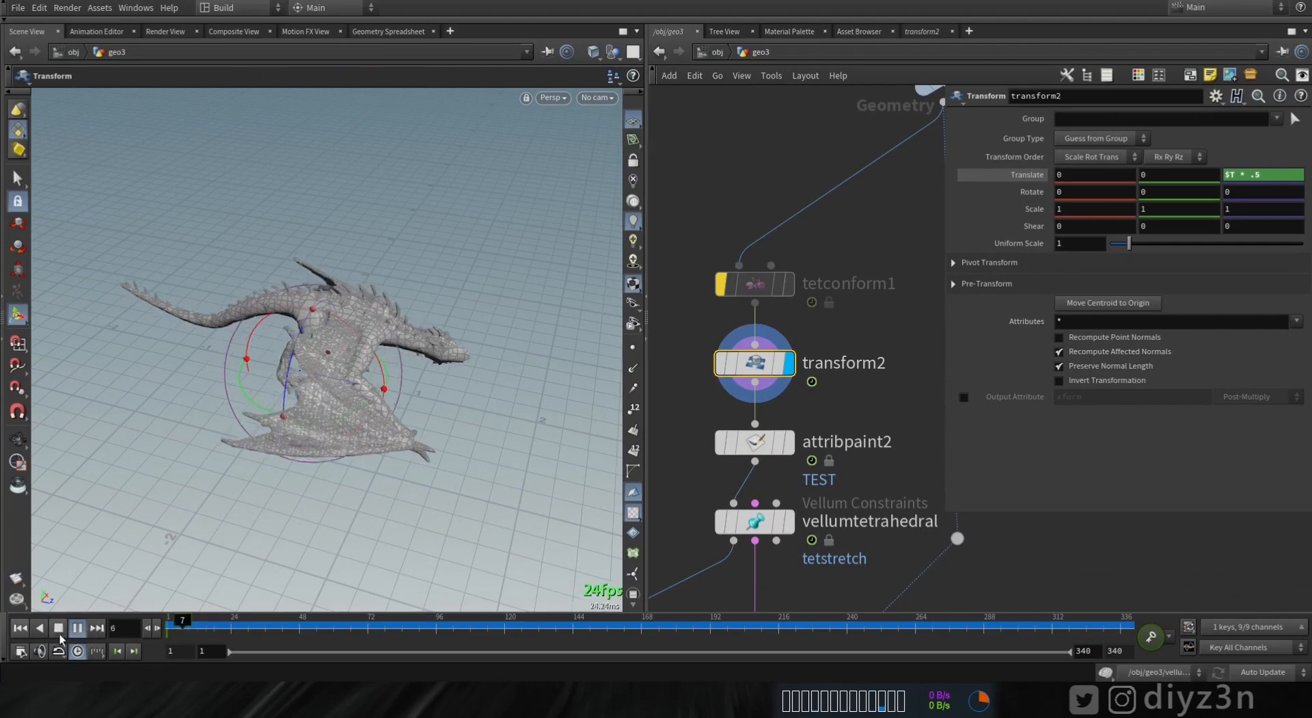
pyautogui.click(59, 627)
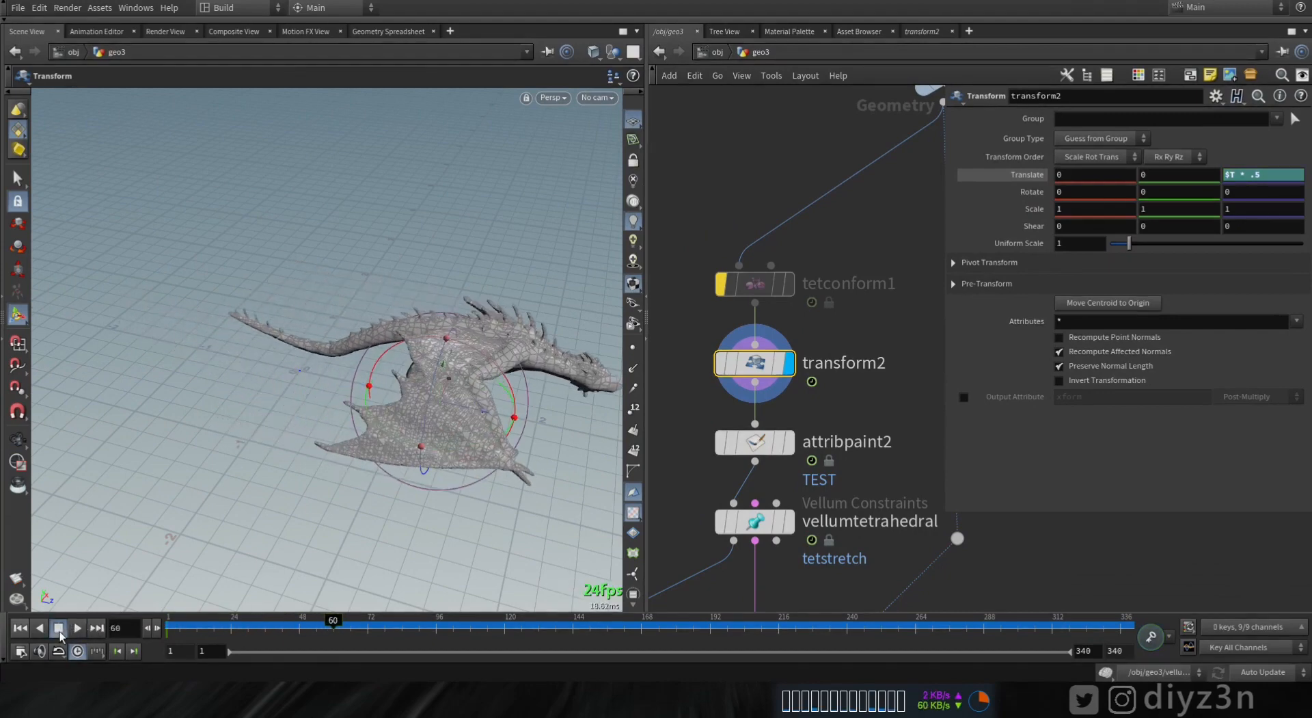
# - Set transform2's Z translation expression to $T * .6 and play the motion from frame 1 to about frame 45
pyautogui.click(19, 628)
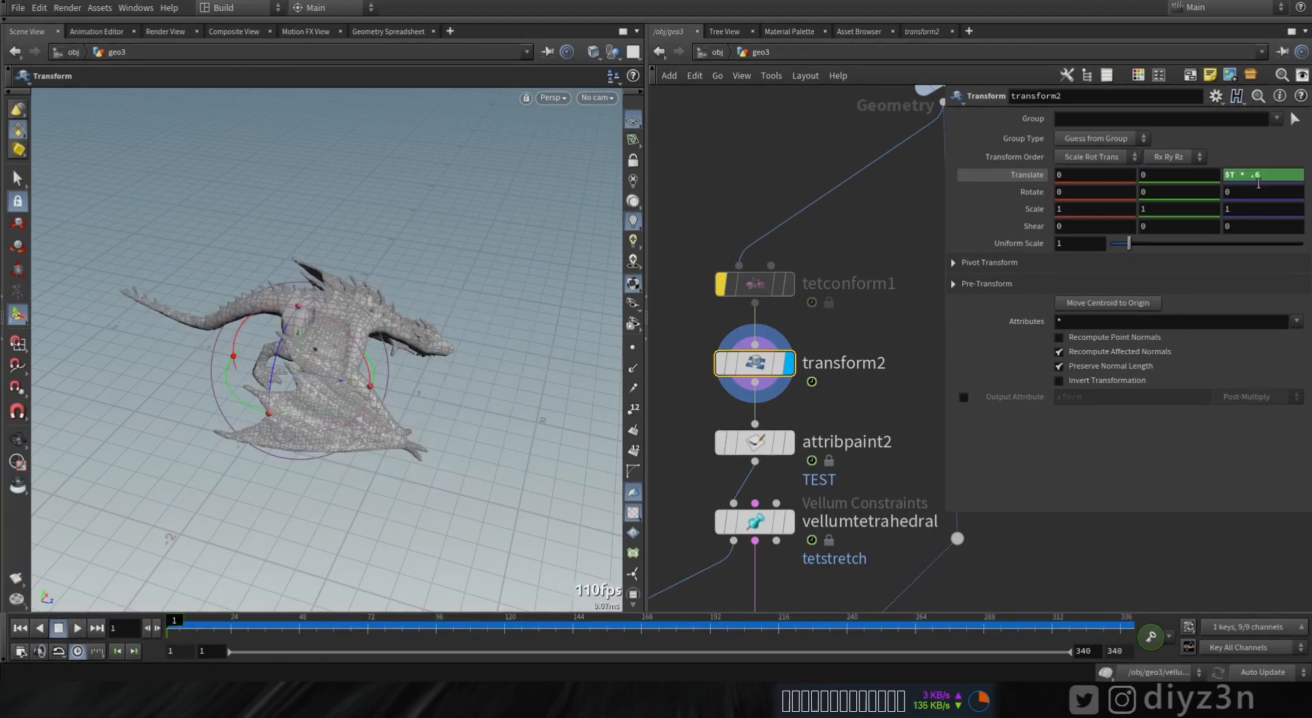
pyautogui.click(77, 627)
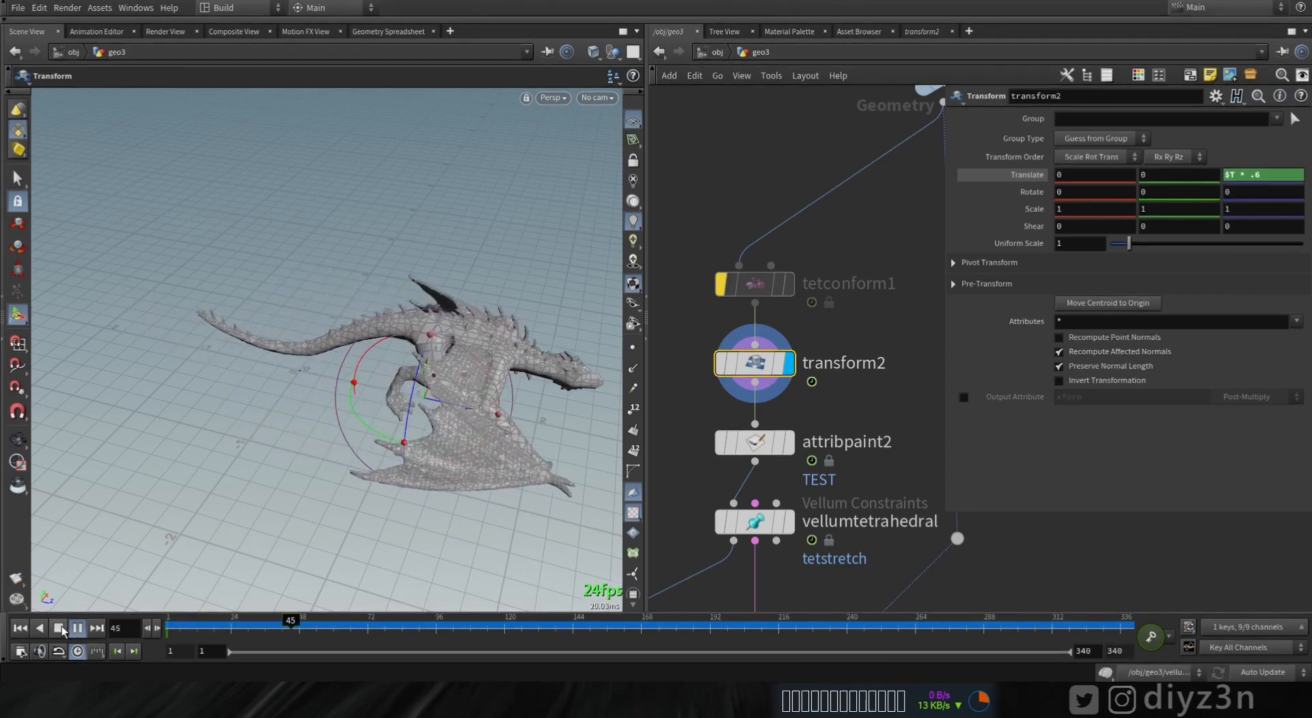
pyautogui.click(21, 629)
# - Duplicate transform2 and insert the copy on the wire between null1 and the dot feeding vellumconstraints1
pyautogui.keyDown('alt'); pyautogui.moveTo(321, 444); pyautogui.dragTo(409, 415); pyautogui.keyUp('alt')
pyautogui.scroll(-2, 888, 421)
pyautogui.moveTo(892, 492); pyautogui.dragTo(853, 382, button='middle')
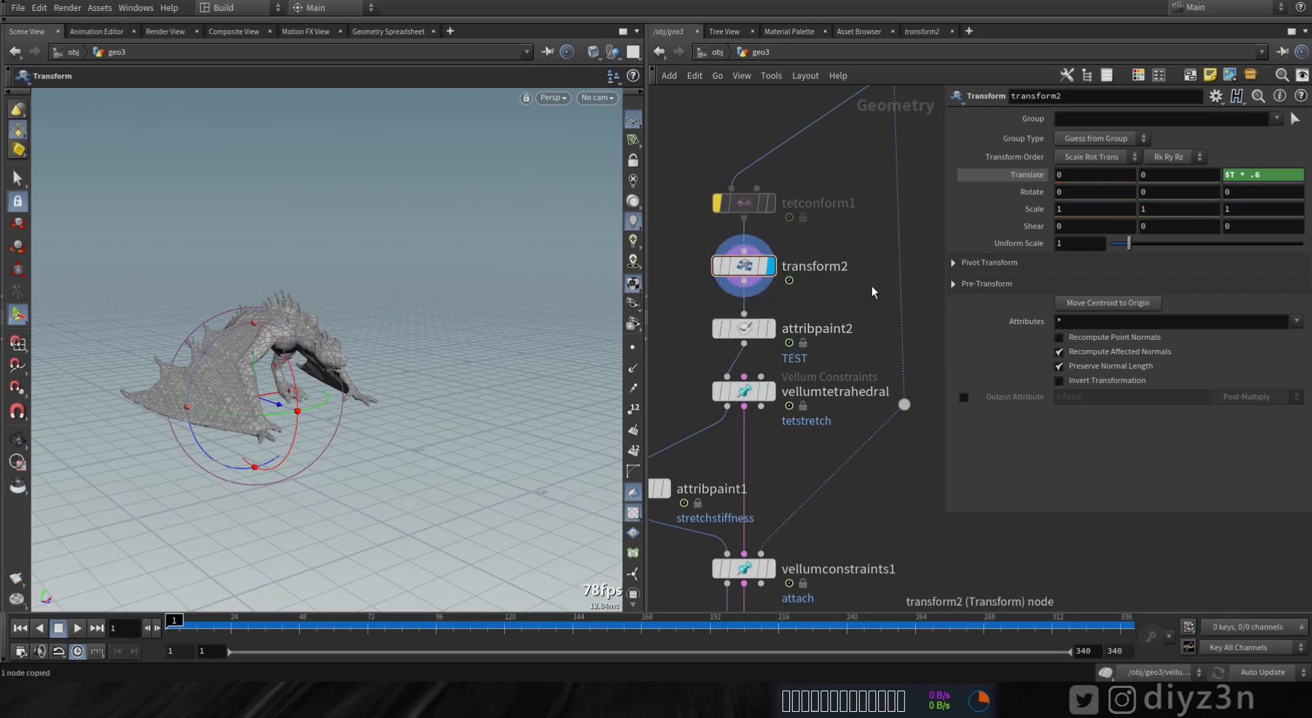
pyautogui.hotkey('ctrl', 'v')
pyautogui.click(904, 274)
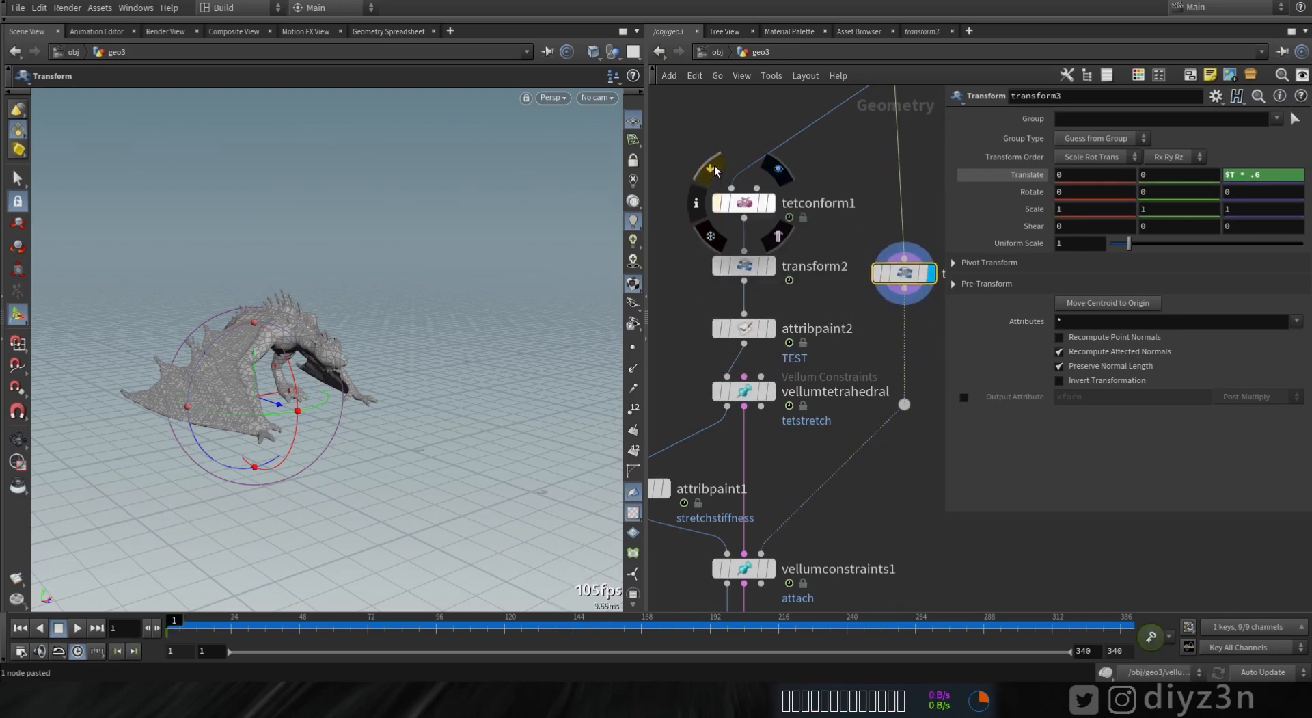
# - Display vellumsolver1 in smooth shading without wireframe and play the simulation to about frame 79
pyautogui.moveTo(821, 441); pyautogui.dragTo(841, 192, button='middle')
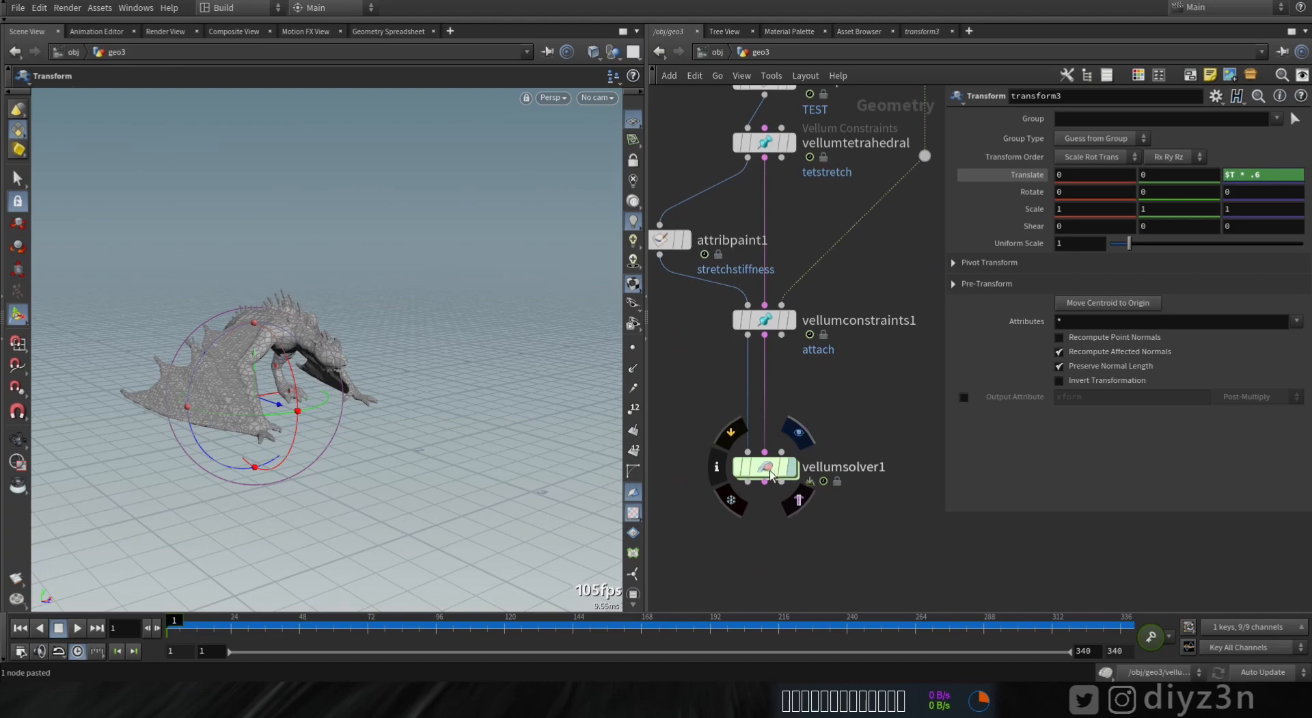
pyautogui.click(799, 433)
pyautogui.click(766, 468)
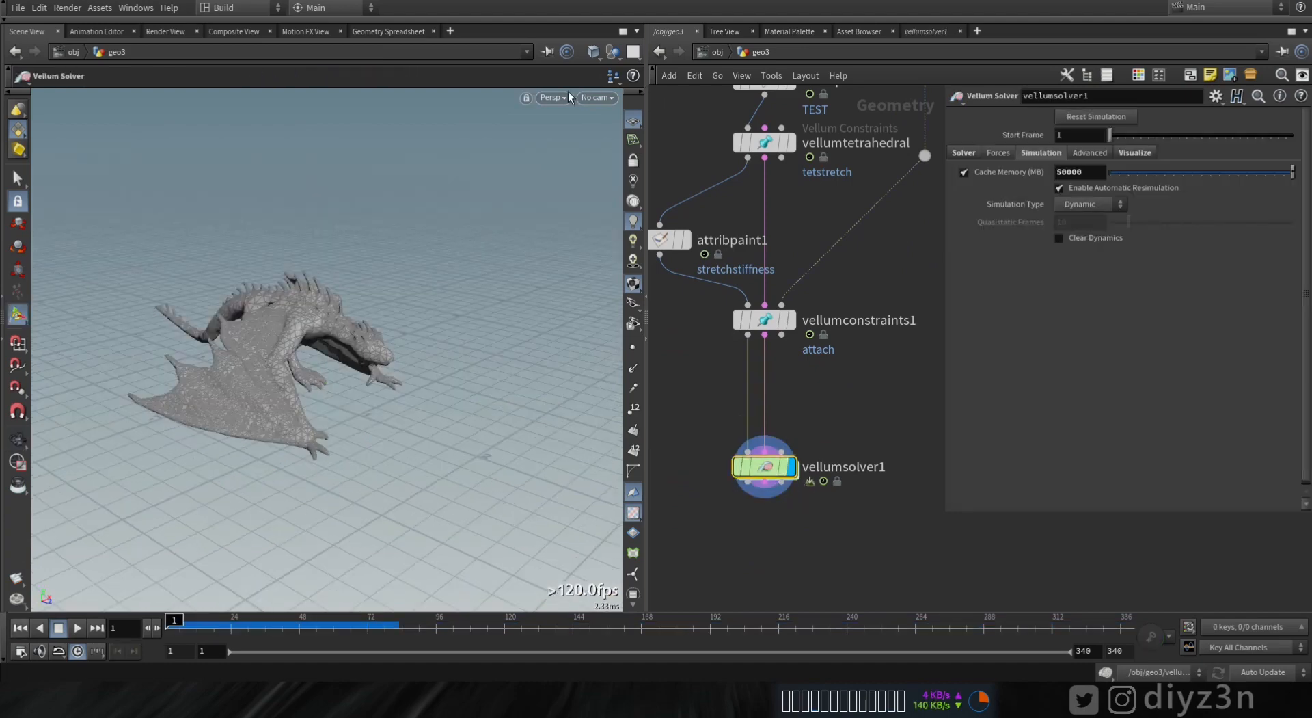
pyautogui.click(568, 97)
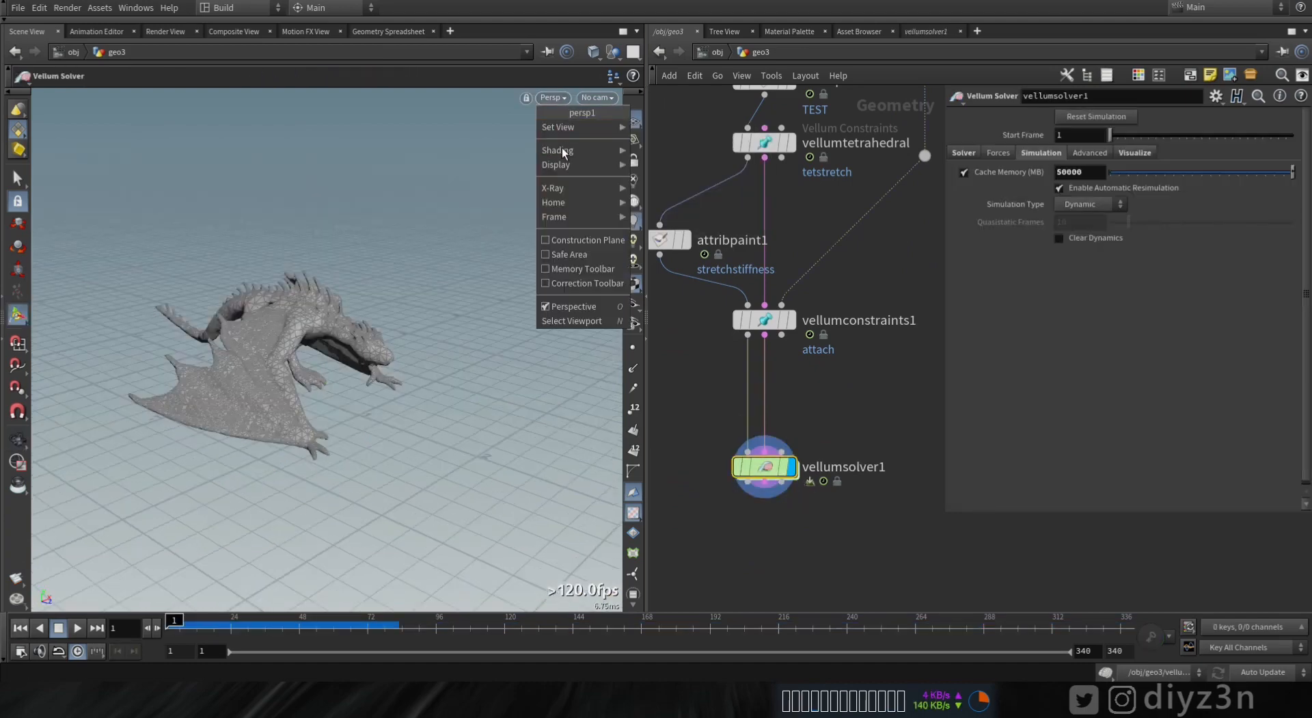
pyautogui.moveTo(578, 142)
pyautogui.click(693, 302)
pyautogui.click(77, 628)
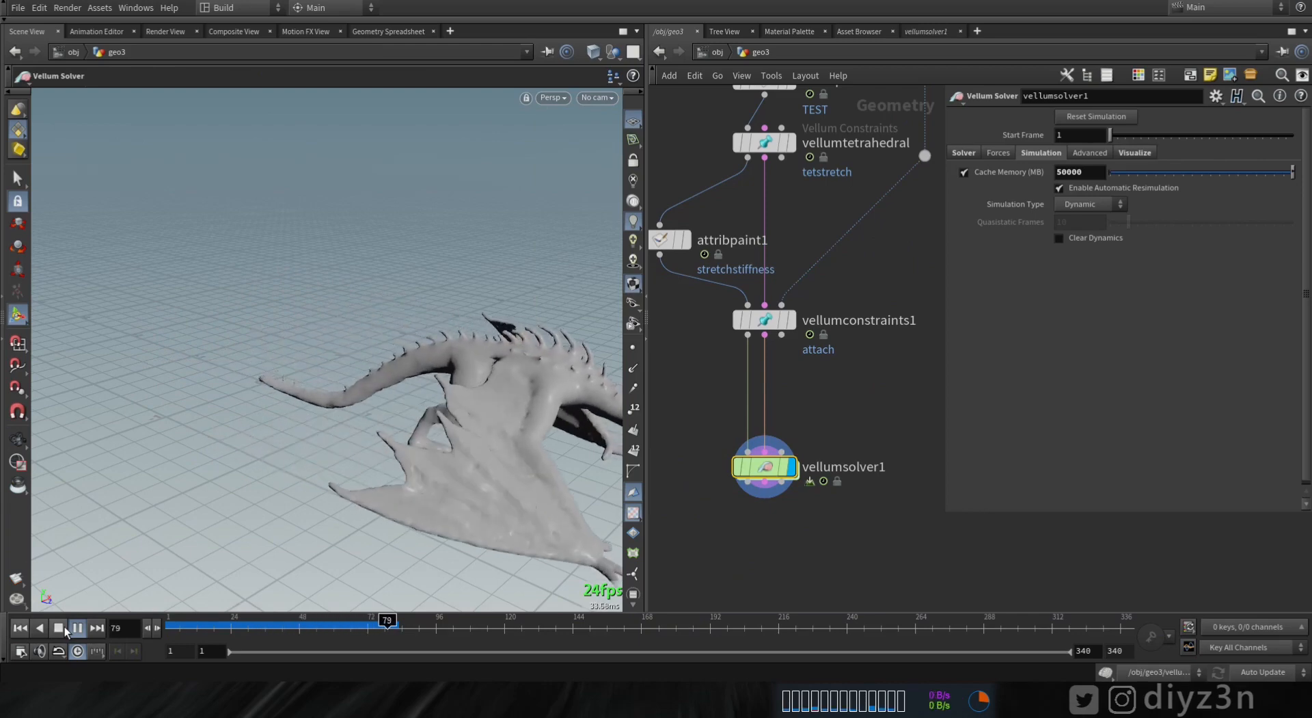
pyautogui.click(20, 628)
# - Duplicate transform3 and place the copy below vellumsolver1, wired to the solver's first output
pyautogui.scroll(-3, 786, 410)
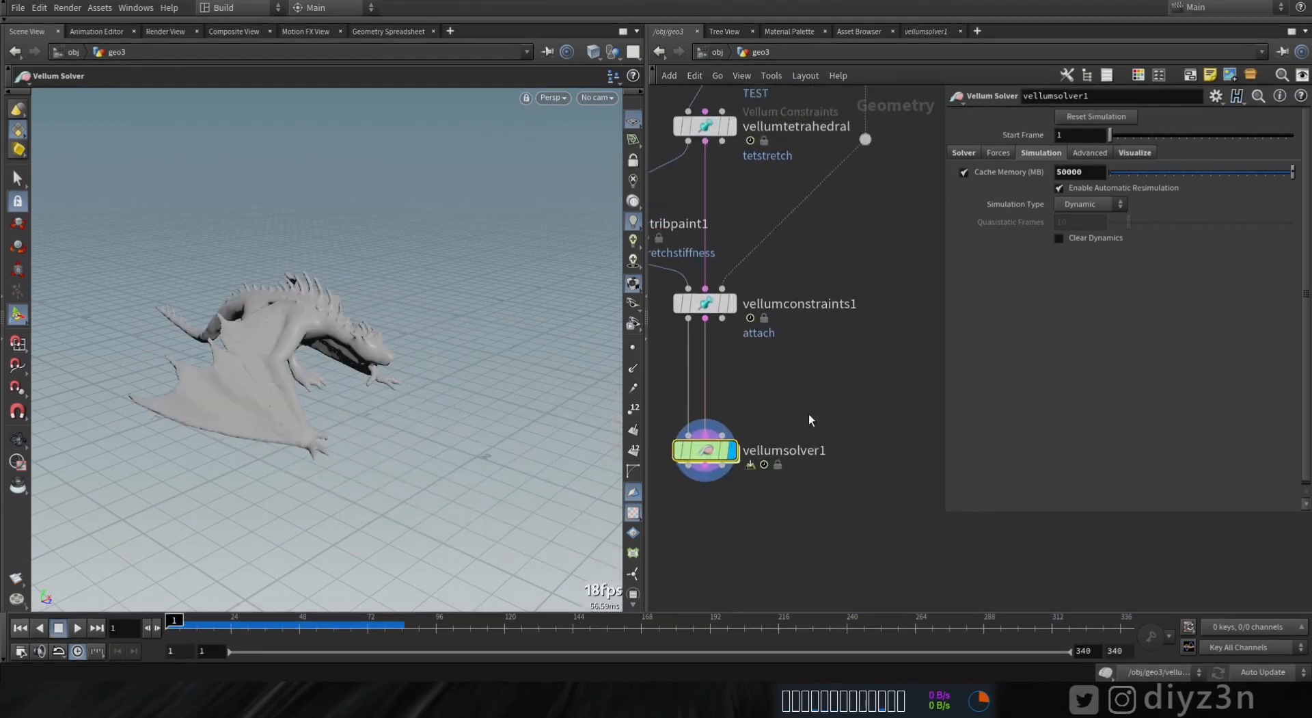
pyautogui.click(845, 171)
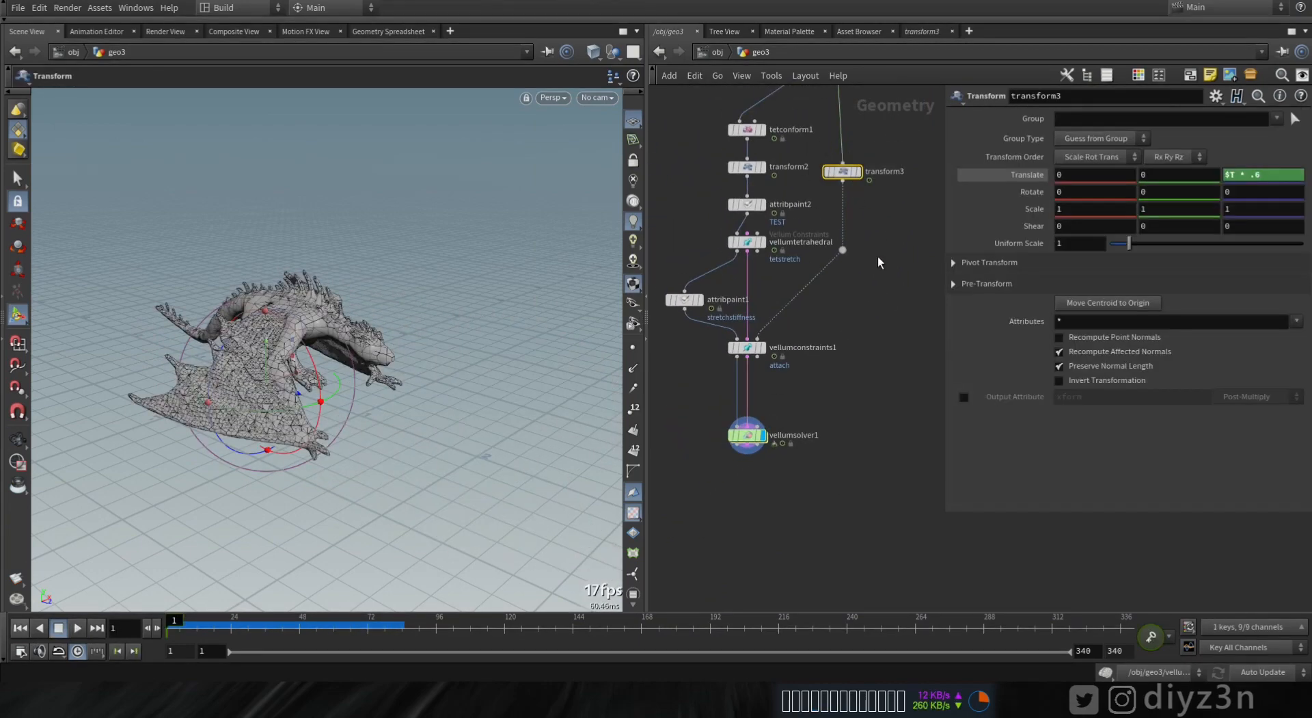
pyautogui.hotkey('ctrl', 'c')
pyautogui.hotkey('ctrl', 'v')
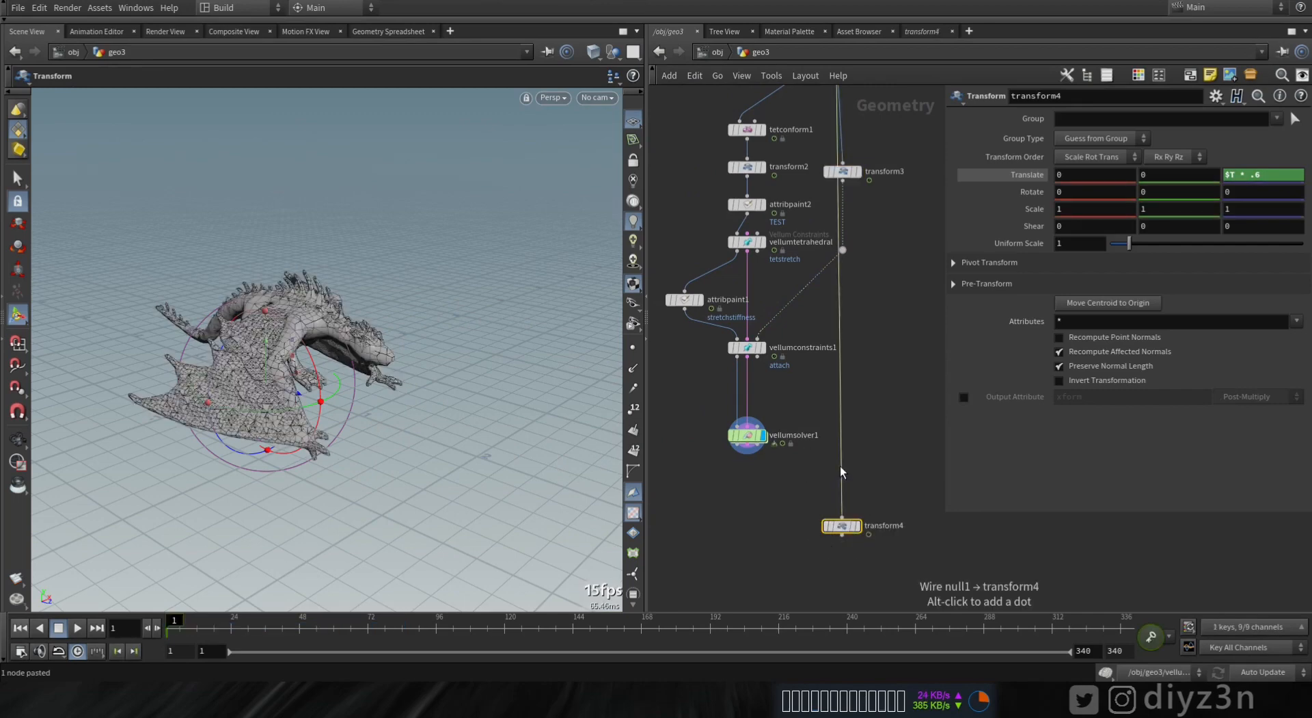
pyautogui.moveTo(841, 471); pyautogui.dragTo(745, 456)
pyautogui.scroll(5, 752, 497)
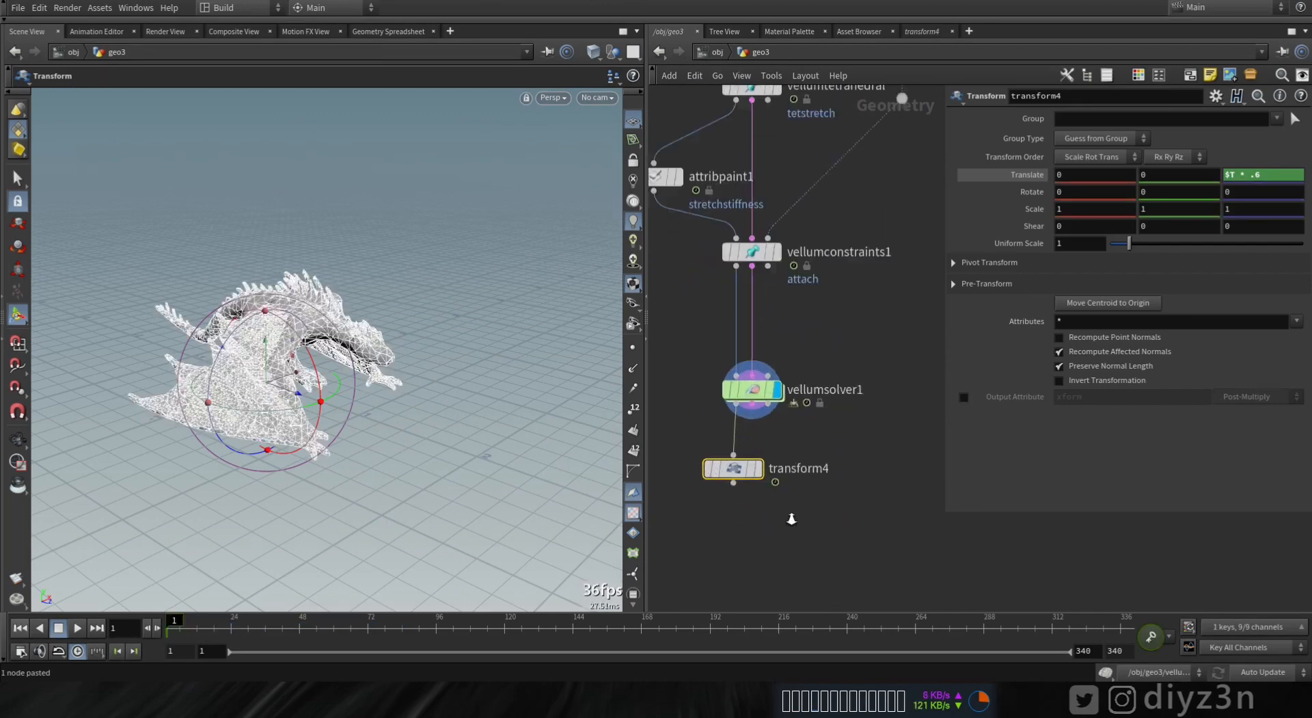
# - Display transform4 and set its Z translation expression to -($T * .6)
pyautogui.click(761, 419)
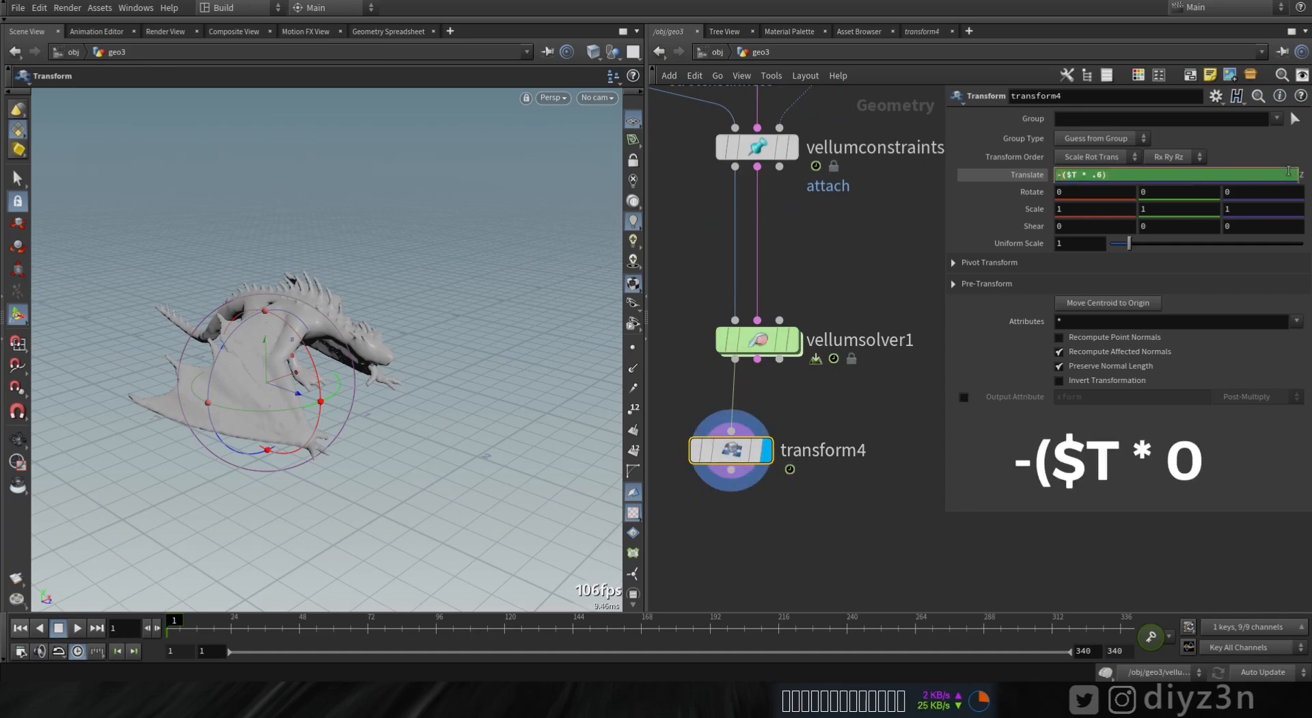
pyautogui.press('Escape')
# - Play transform4's output to about frame 87, return to frame 1, and compare it with vellumsolver1
pyautogui.click(77, 628)
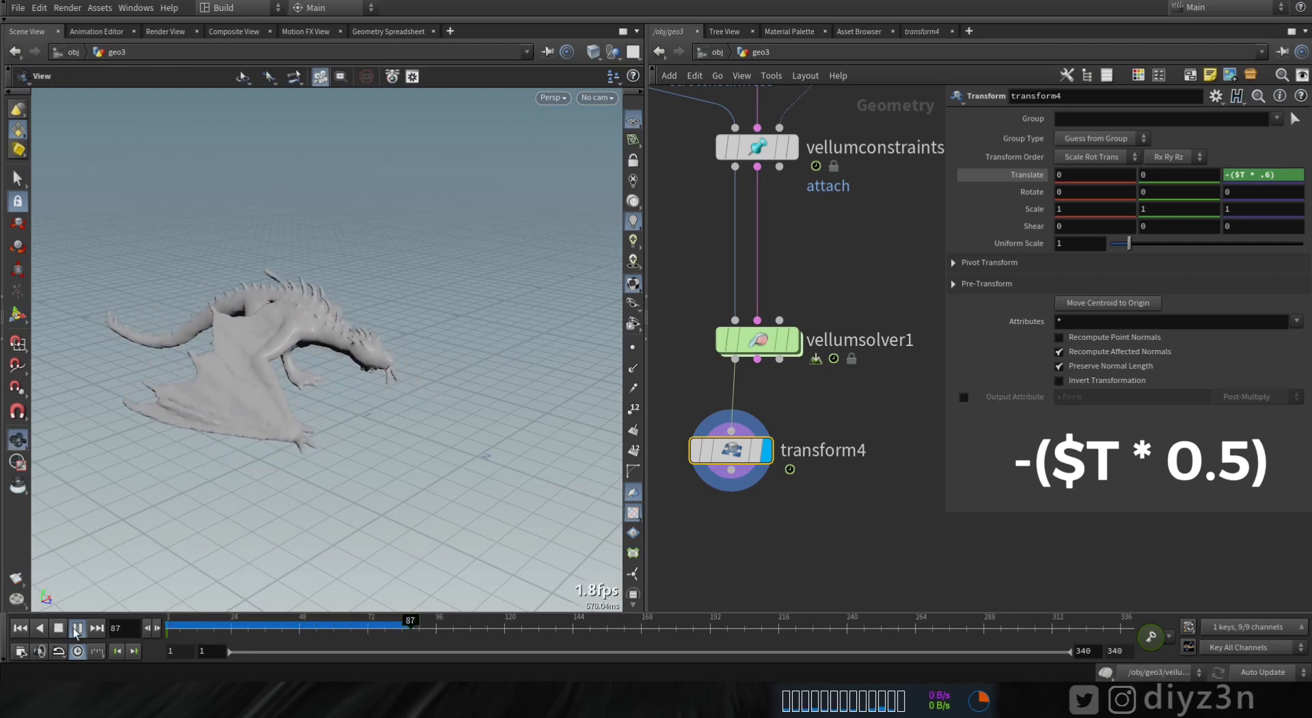
pyautogui.click(20, 627)
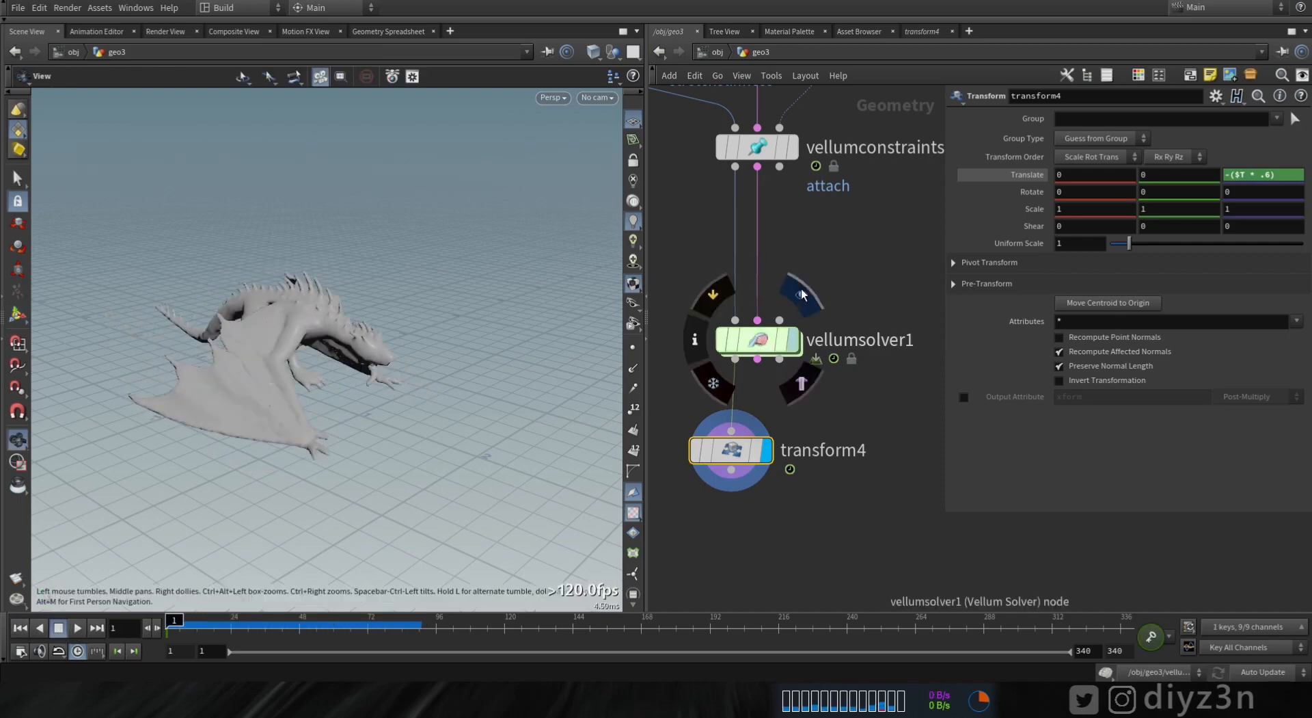
pyautogui.click(792, 340)
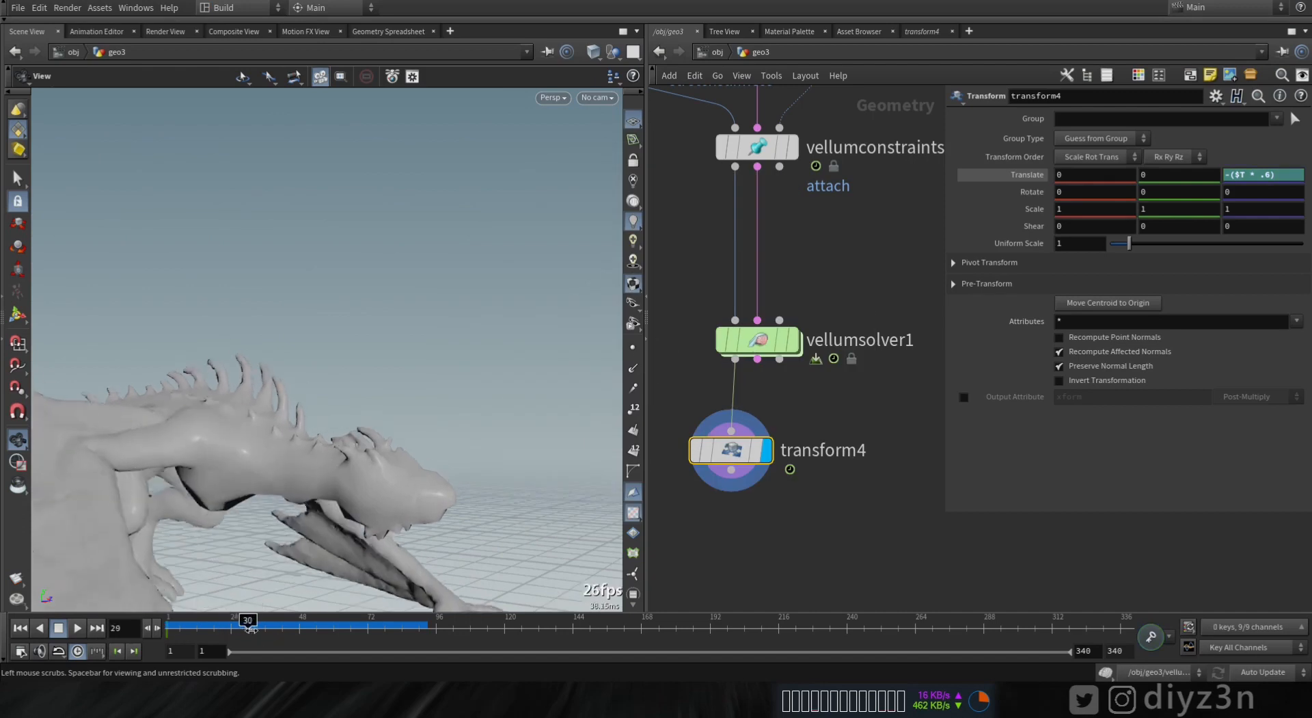
# - Display the upstream transform1 and scrub the original dragon animation to frame 25 for comparison with the simulated mesh
pyautogui.scroll(-5, 808, 234)
pyautogui.moveTo(769, 241); pyautogui.dragTo(809, 484, button='middle')
pyautogui.scroll(-2, 760, 316)
pyautogui.moveTo(759, 316); pyautogui.dragTo(726, 568, button='middle')
pyautogui.scroll(3, 781, 402)
pyautogui.moveTo(783, 387); pyautogui.dragTo(809, 438, button='middle')
pyautogui.moveTo(833, 394); pyautogui.dragTo(781, 415, button='middle')
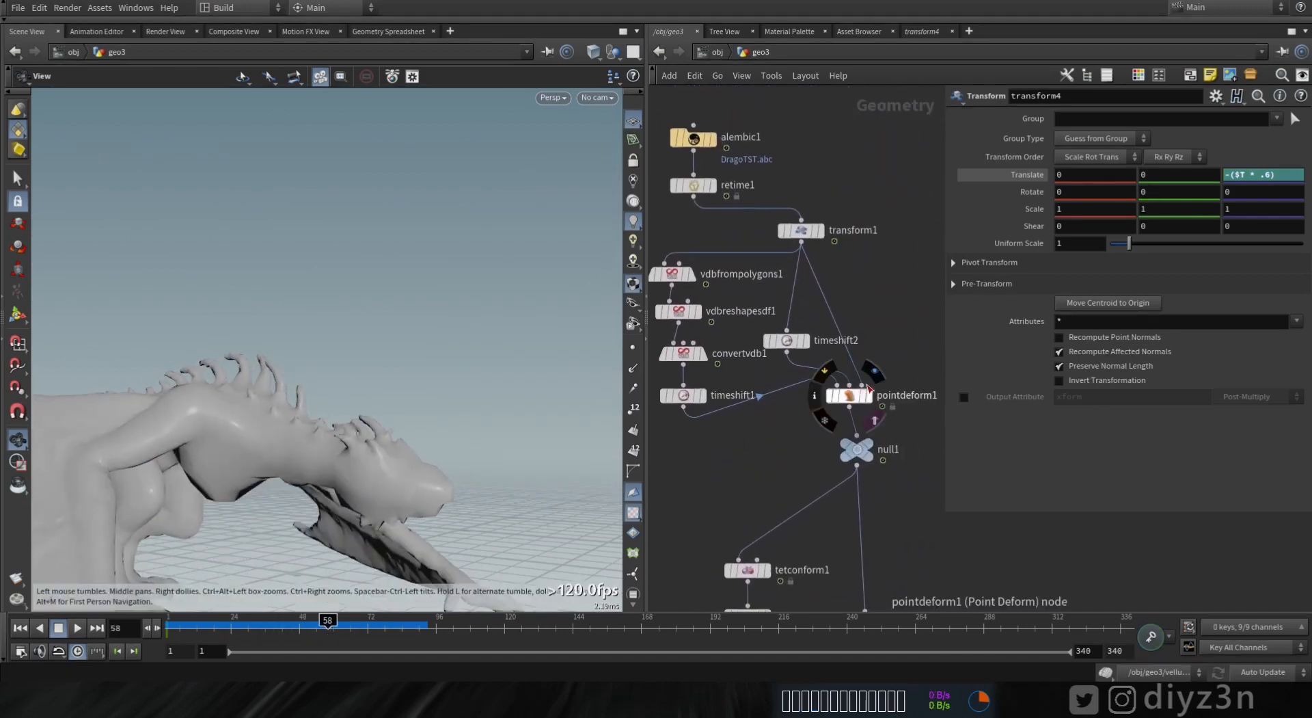
pyautogui.moveTo(891, 313); pyautogui.dragTo(920, 341, button='middle')
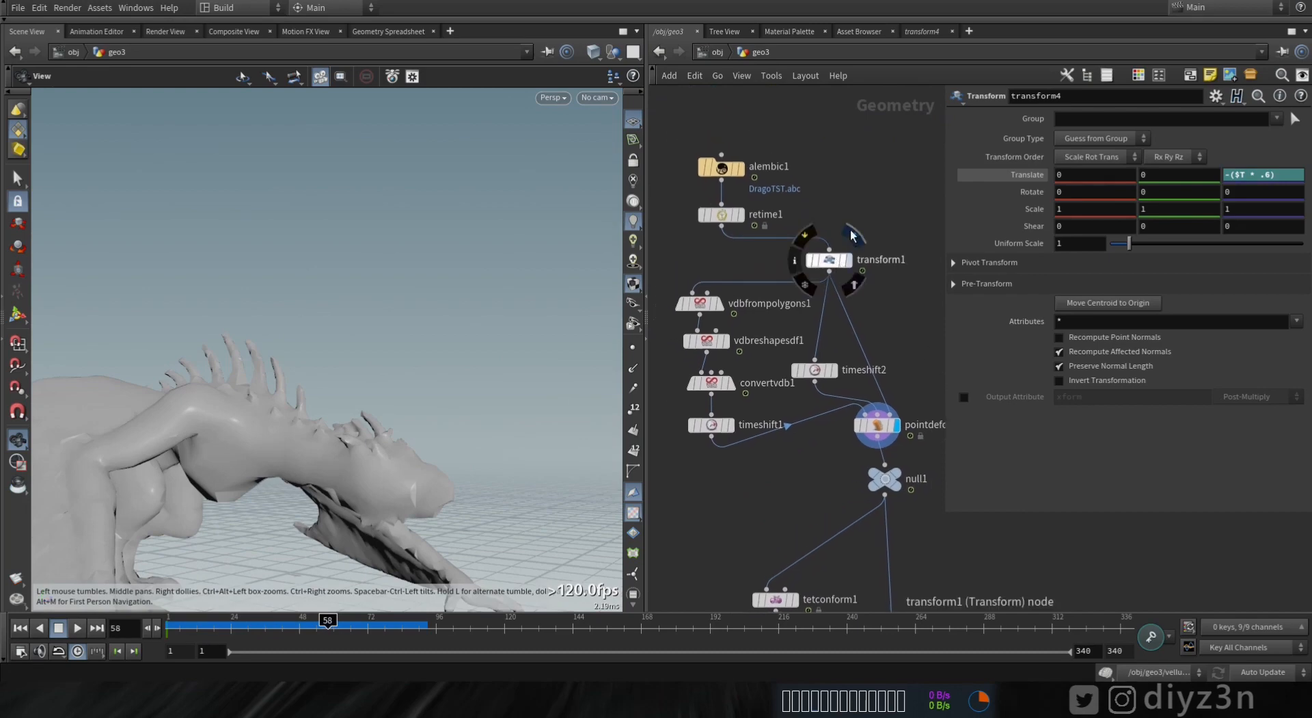
pyautogui.click(848, 260)
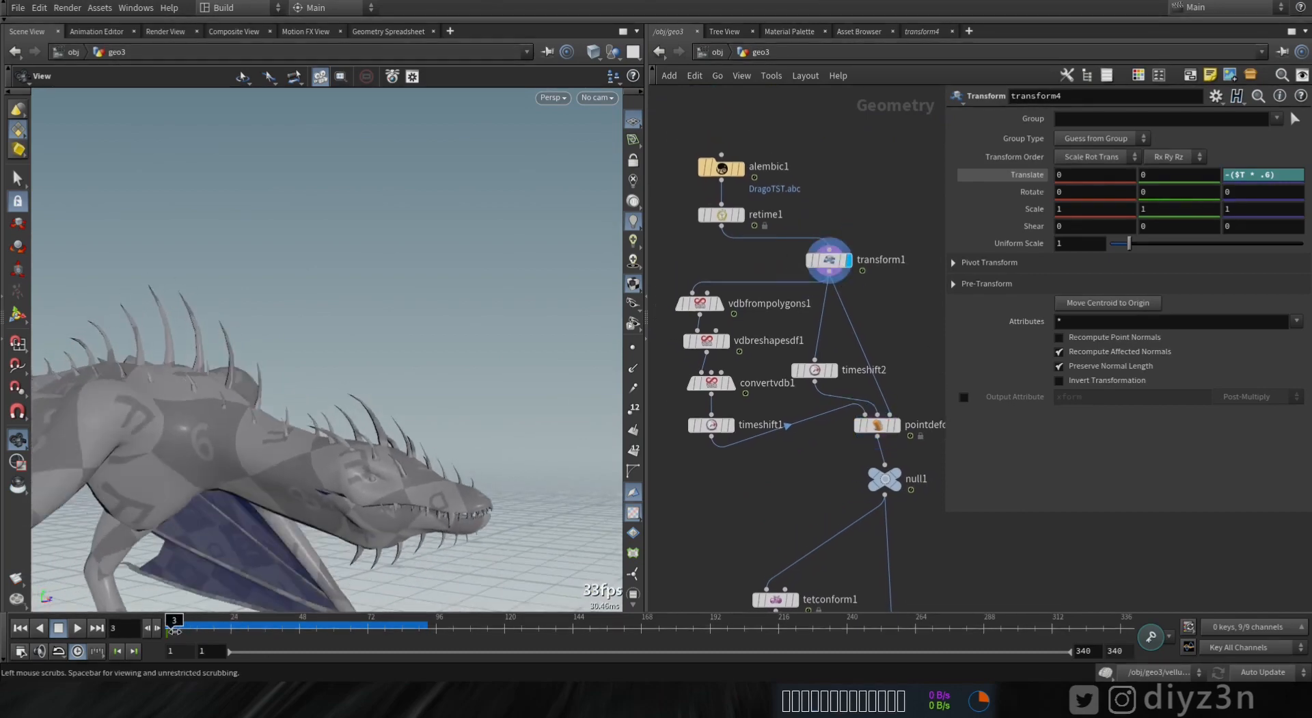
pyautogui.moveTo(247, 441); pyautogui.dragTo(255, 561)
pyautogui.moveTo(192, 636); pyautogui.dragTo(233, 637)
# - Switch the viewport to wireframe-on-shaded display and compare transform1's mesh with transform4's simulated mesh at frame 48
pyautogui.click(552, 98)
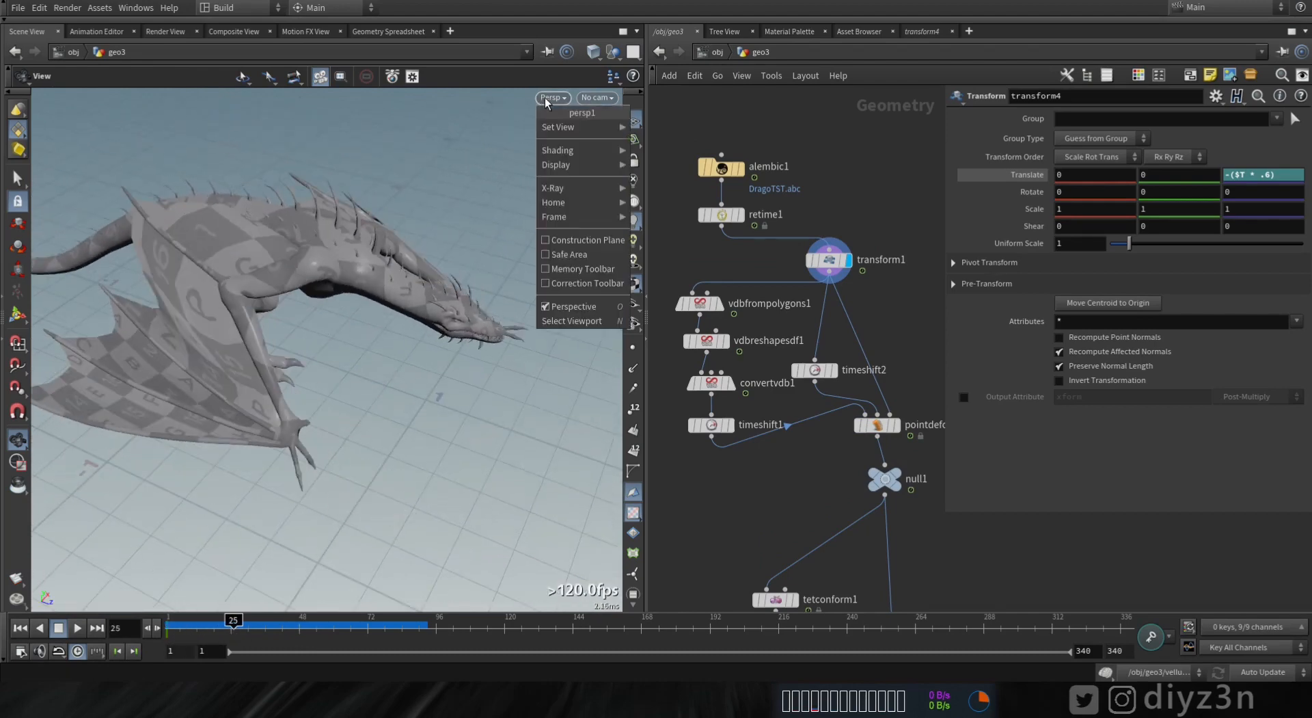
pyautogui.moveTo(581, 150)
pyautogui.click(702, 280)
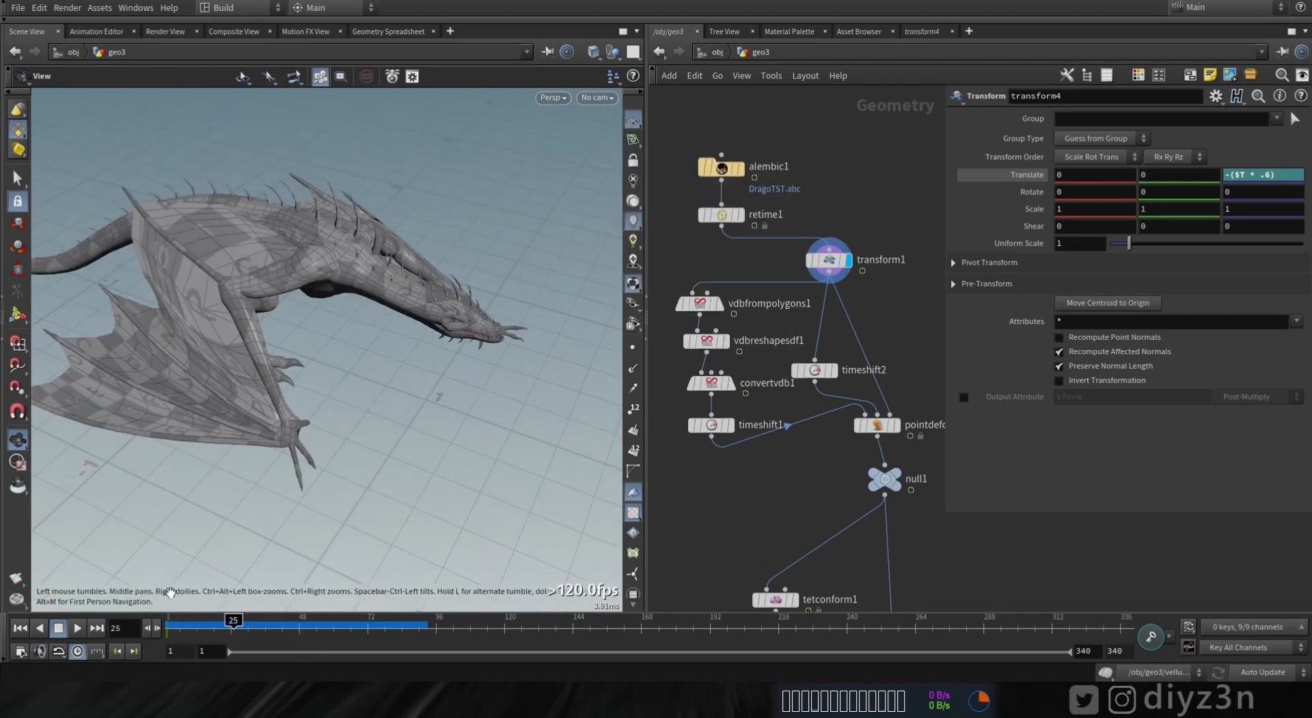
pyautogui.moveTo(339, 419); pyautogui.dragTo(343, 334)
pyautogui.moveTo(724, 523); pyautogui.dragTo(726, 269, button='middle')
pyautogui.click(823, 402)
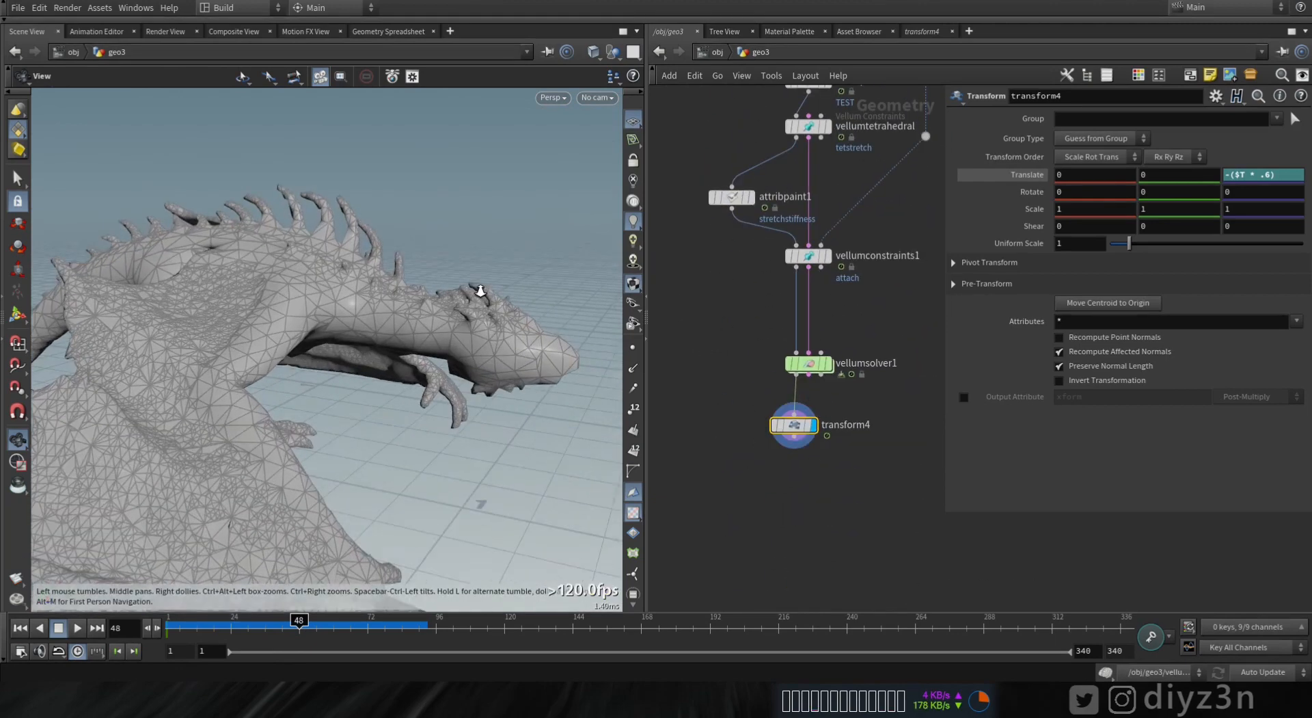
# - Add a Point Deform node below transform4 and connect transform4's output to its third input
pyautogui.scroll(-3, 833, 375)
pyautogui.press('Tab')
pyautogui.write('def')
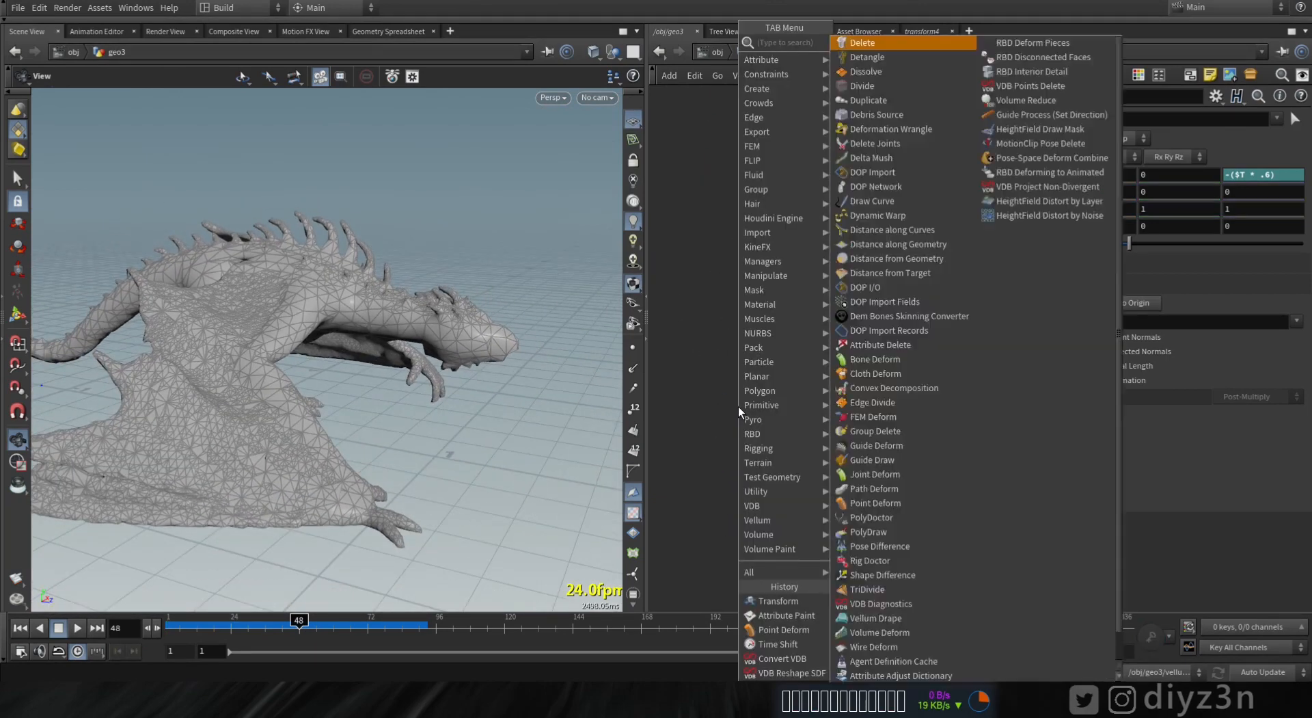
pyautogui.click(862, 143)
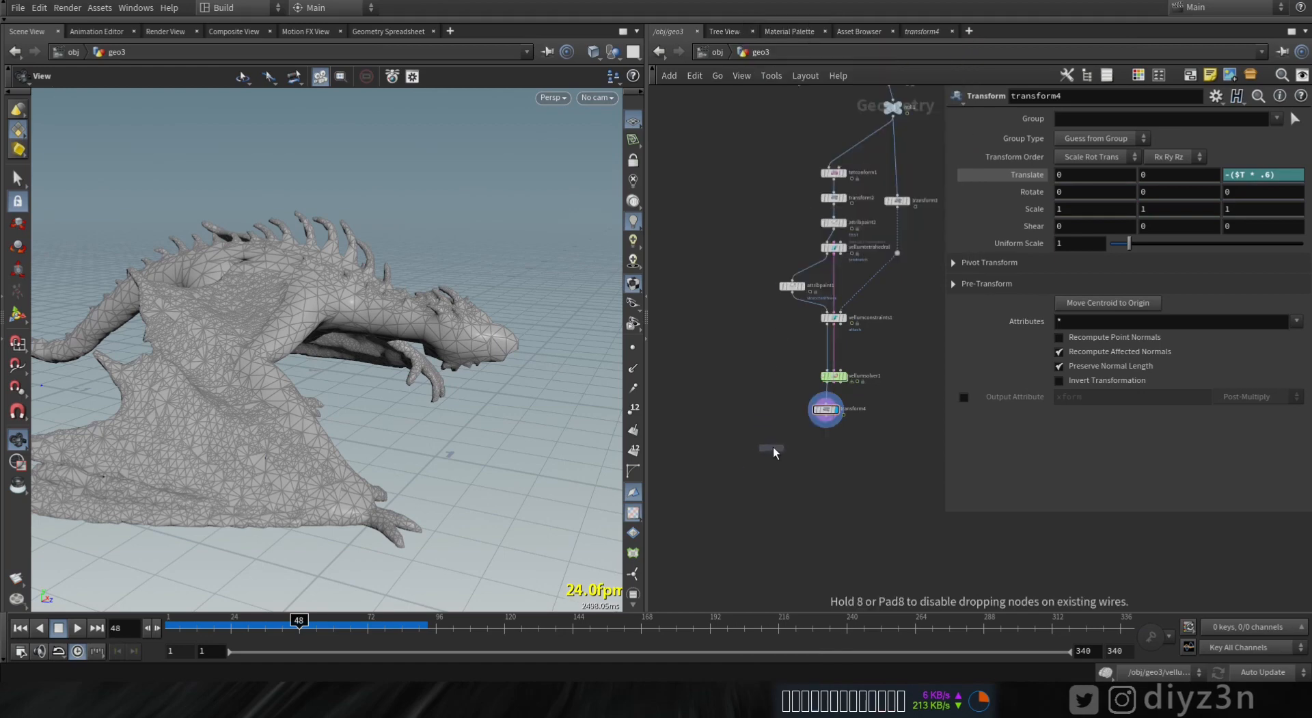
pyautogui.click(771, 438)
pyautogui.scroll(3, 781, 372)
pyautogui.click(773, 369)
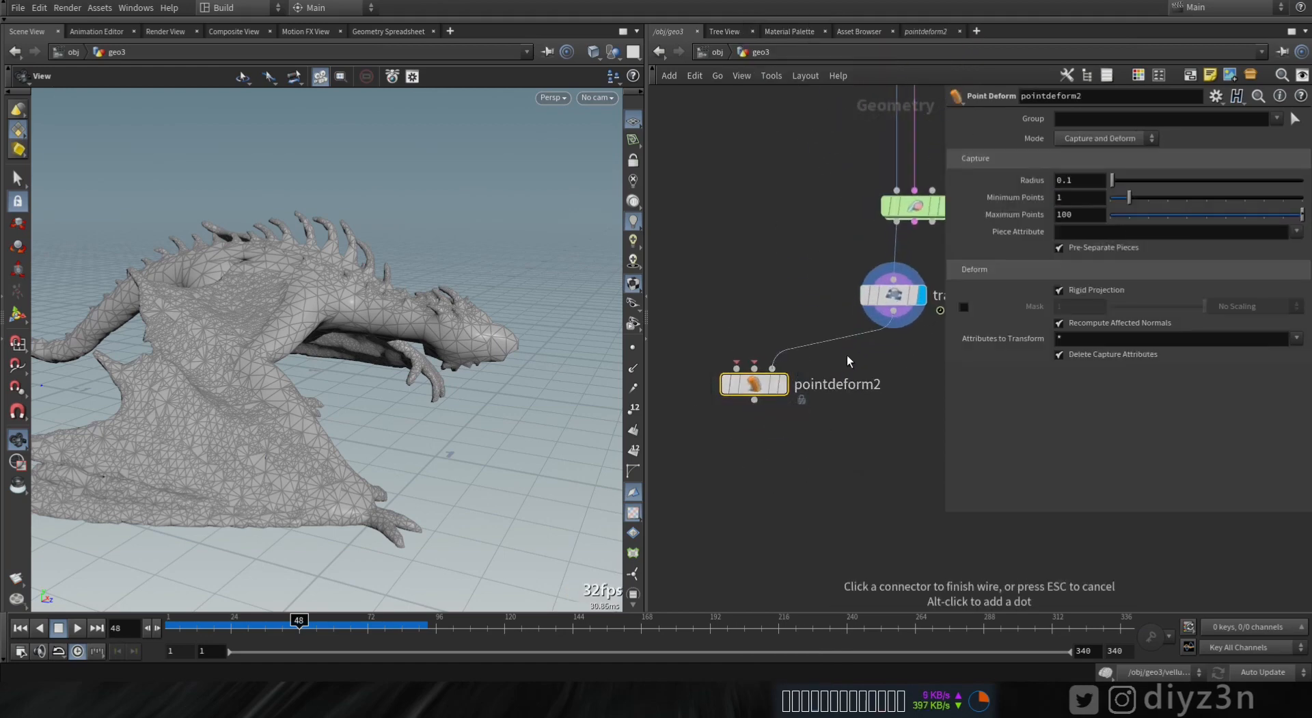
# - Move transform1 out to the side of the node chain, display it, and scrub its animation
pyautogui.scroll(-5, 776, 294)
pyautogui.moveTo(744, 253); pyautogui.dragTo(738, 552, button='middle')
pyautogui.scroll(2, 768, 183)
pyautogui.moveTo(855, 190); pyautogui.dragTo(906, 187)
pyautogui.keyDown('shift'); pyautogui.click(827, 201); pyautogui.keyUp('shift')
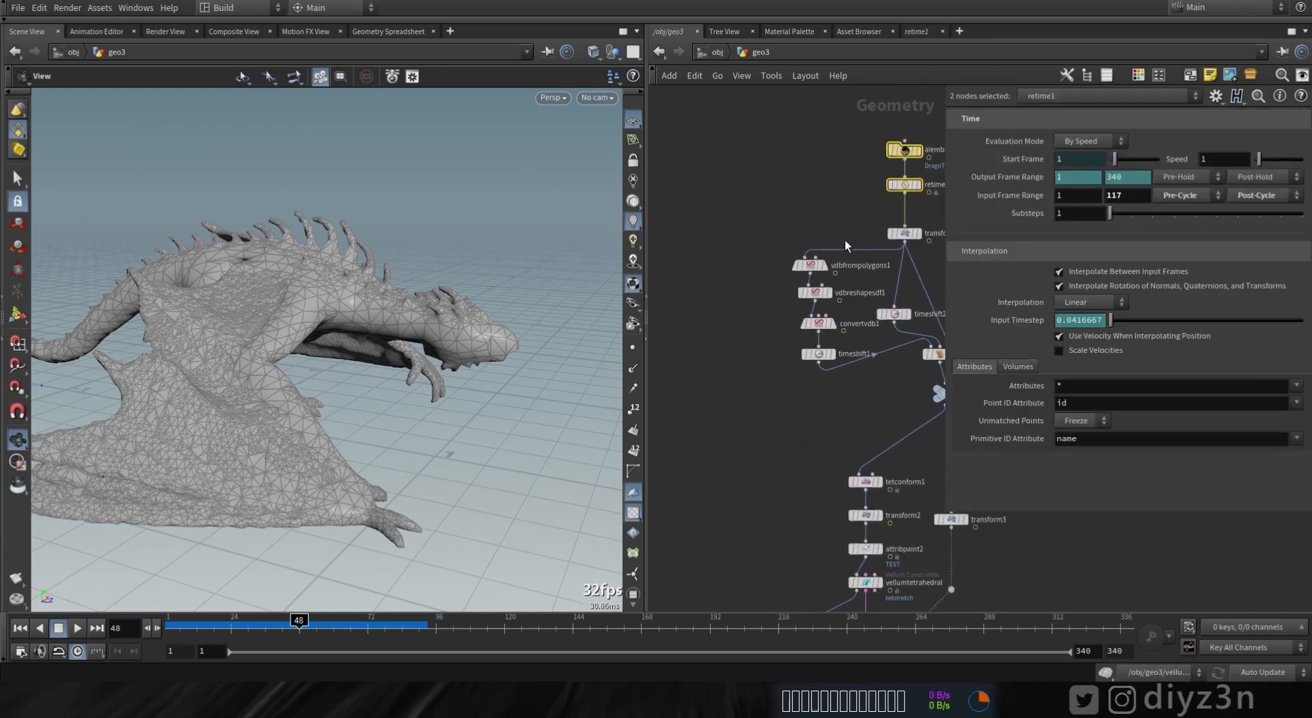
pyautogui.moveTo(847, 234); pyautogui.dragTo(832, 193, button='middle')
pyautogui.moveTo(895, 201); pyautogui.dragTo(894, 200)
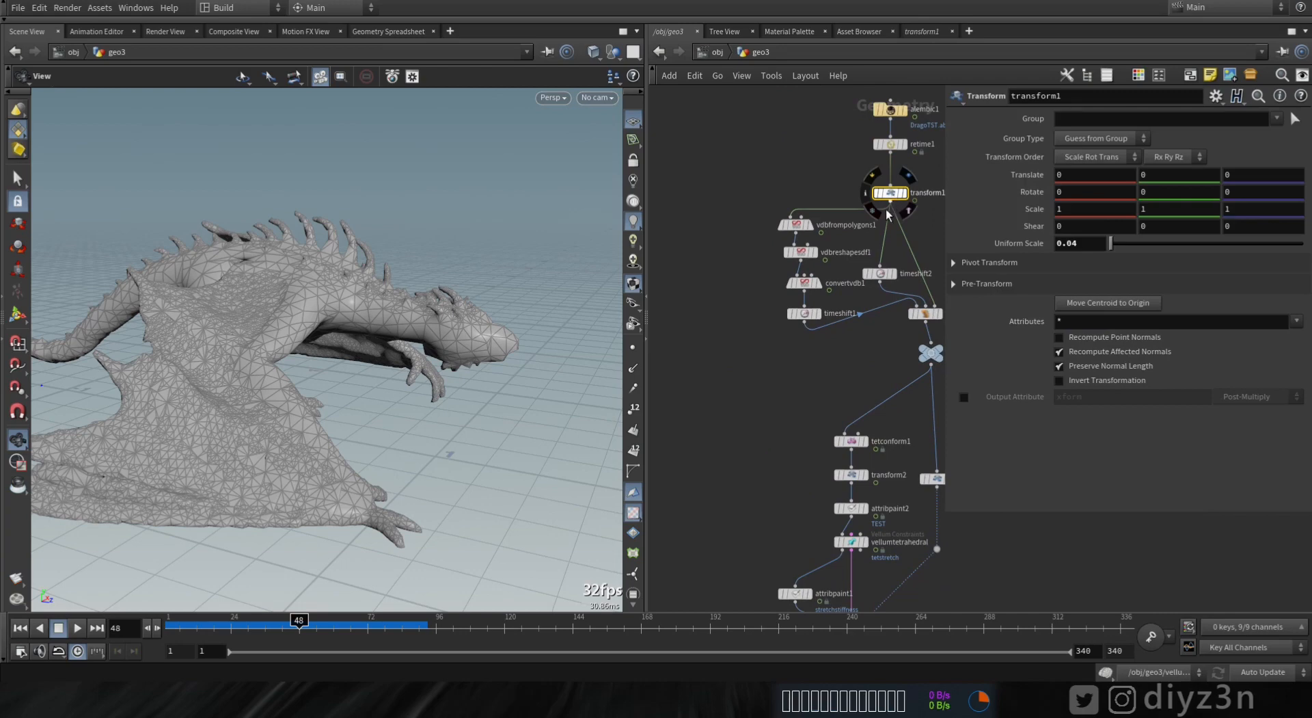
pyautogui.moveTo(860, 260); pyautogui.dragTo(801, 252, button='middle')
pyautogui.moveTo(693, 188); pyautogui.dragTo(656, 222)
pyautogui.moveTo(667, 328); pyautogui.dragTo(772, 225, button='middle')
pyautogui.scroll(-2, 767, 226)
pyautogui.rightClick(764, 226)
pyautogui.click(723, 187)
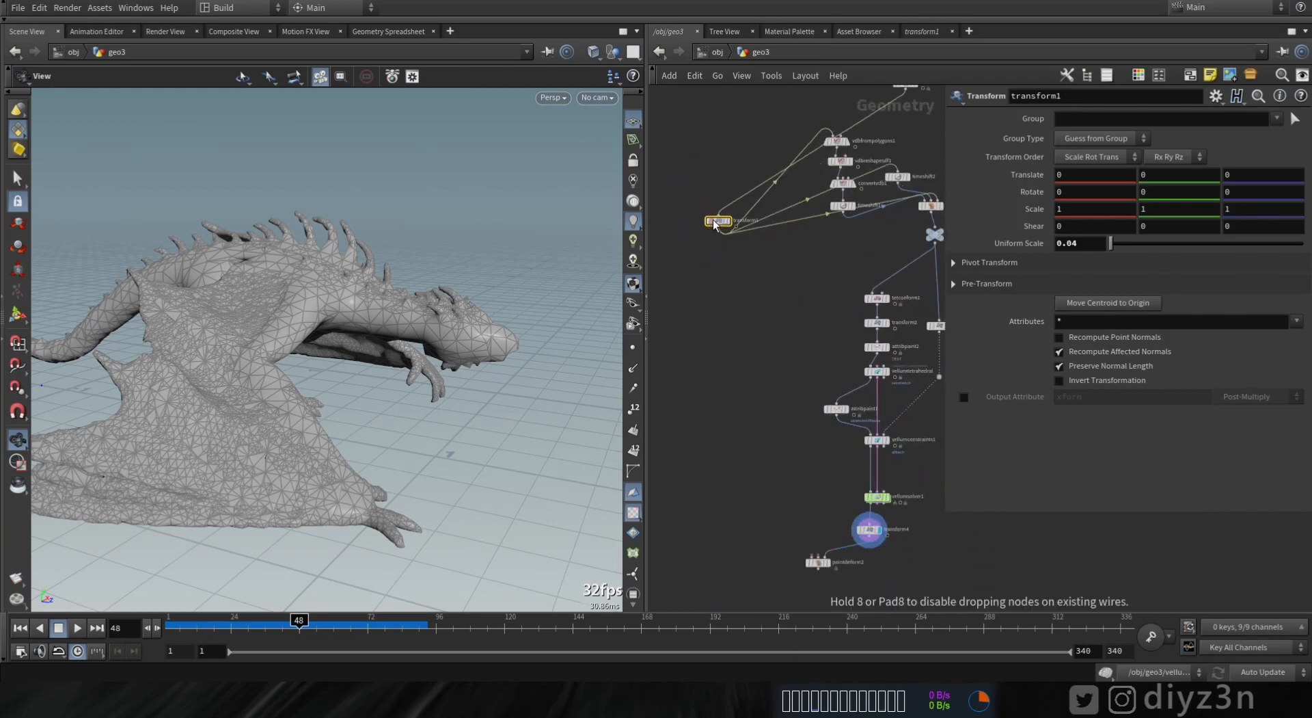
pyautogui.click(734, 206)
pyautogui.scroll(3, 747, 252)
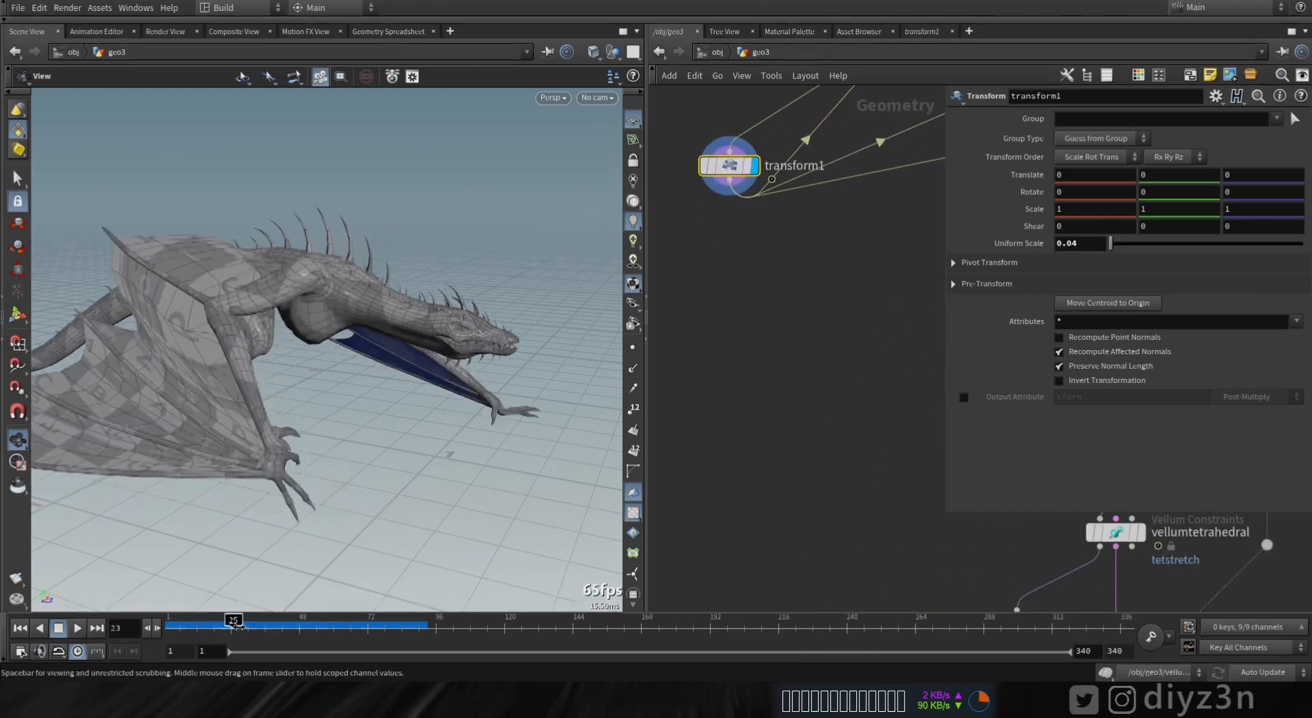
# - Move pointdeform2 further away from transform4, under transform1, and return to frame 1
pyautogui.scroll(-3, 802, 424)
pyautogui.moveTo(782, 429); pyautogui.dragTo(709, 205, button='middle')
pyautogui.moveTo(760, 302); pyautogui.dragTo(814, 347, button='middle')
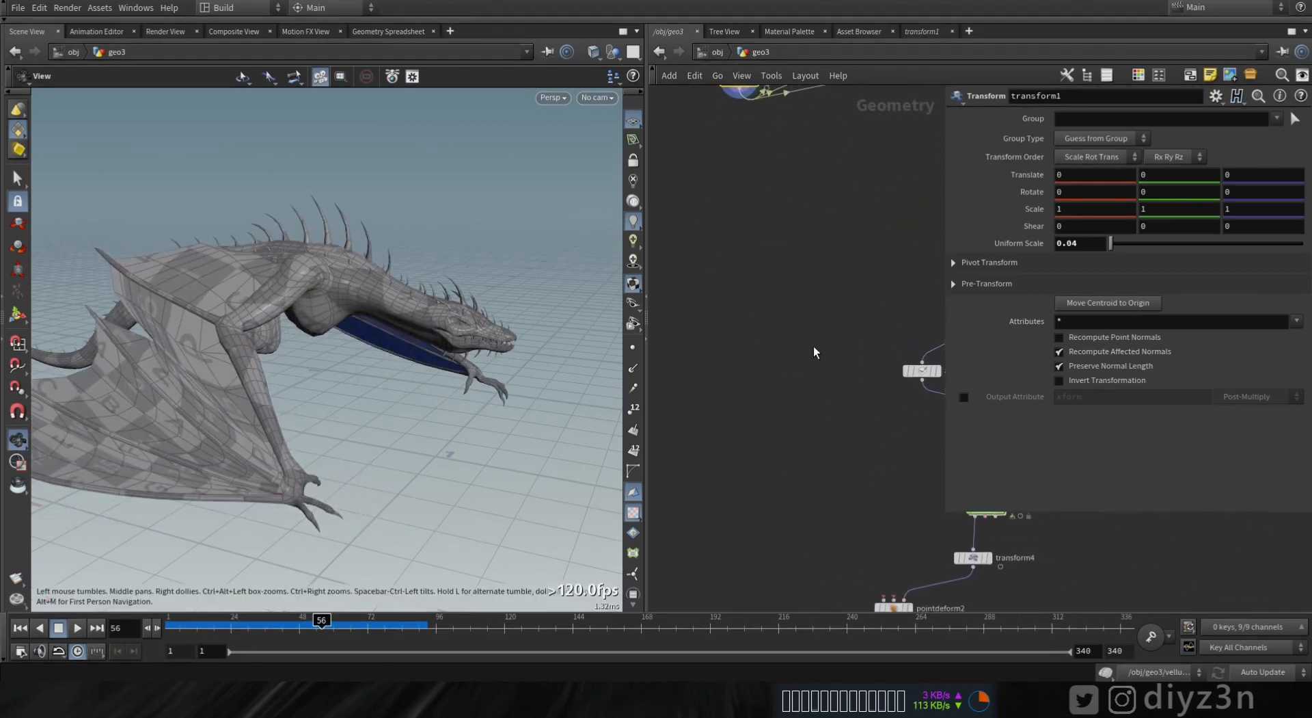
pyautogui.scroll(-1, 814, 347)
pyautogui.moveTo(881, 572); pyautogui.dragTo(772, 568)
pyautogui.click(17, 628)
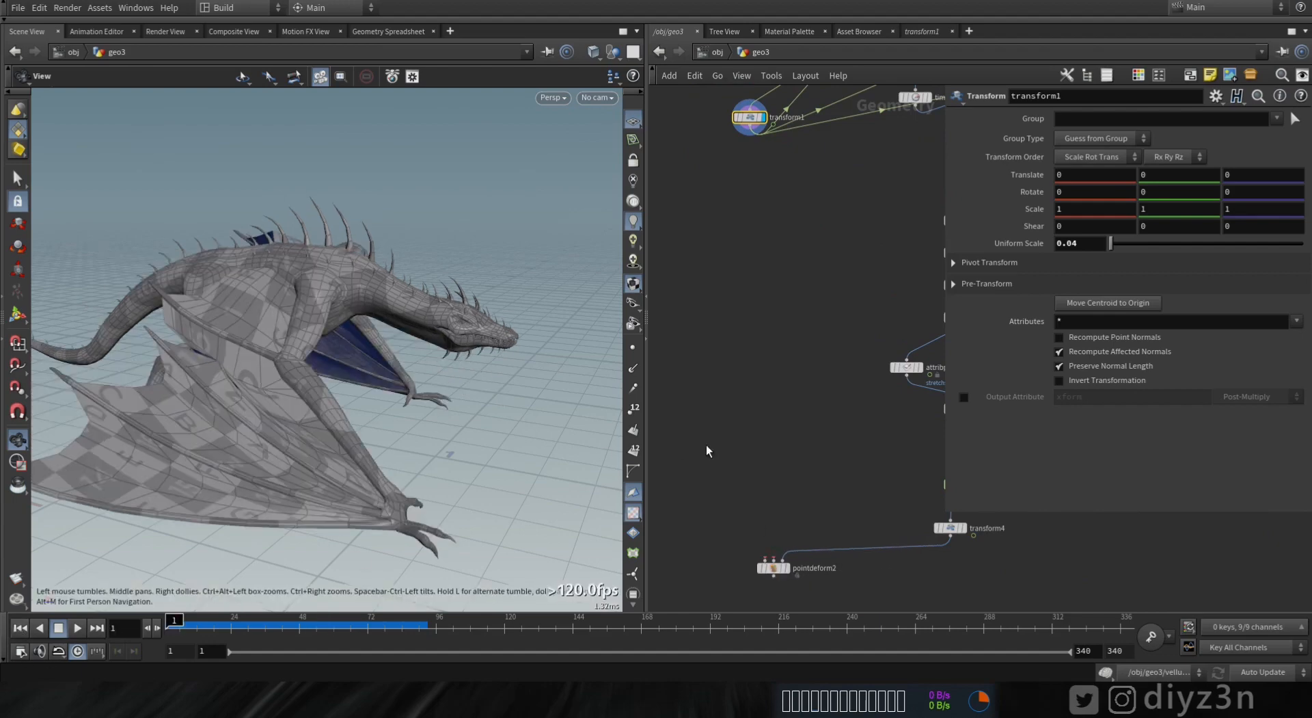
# - Add a Time Shift node below transform1, display it, and delete its Frame channel so it stays on frame 1
pyautogui.press('Tab')
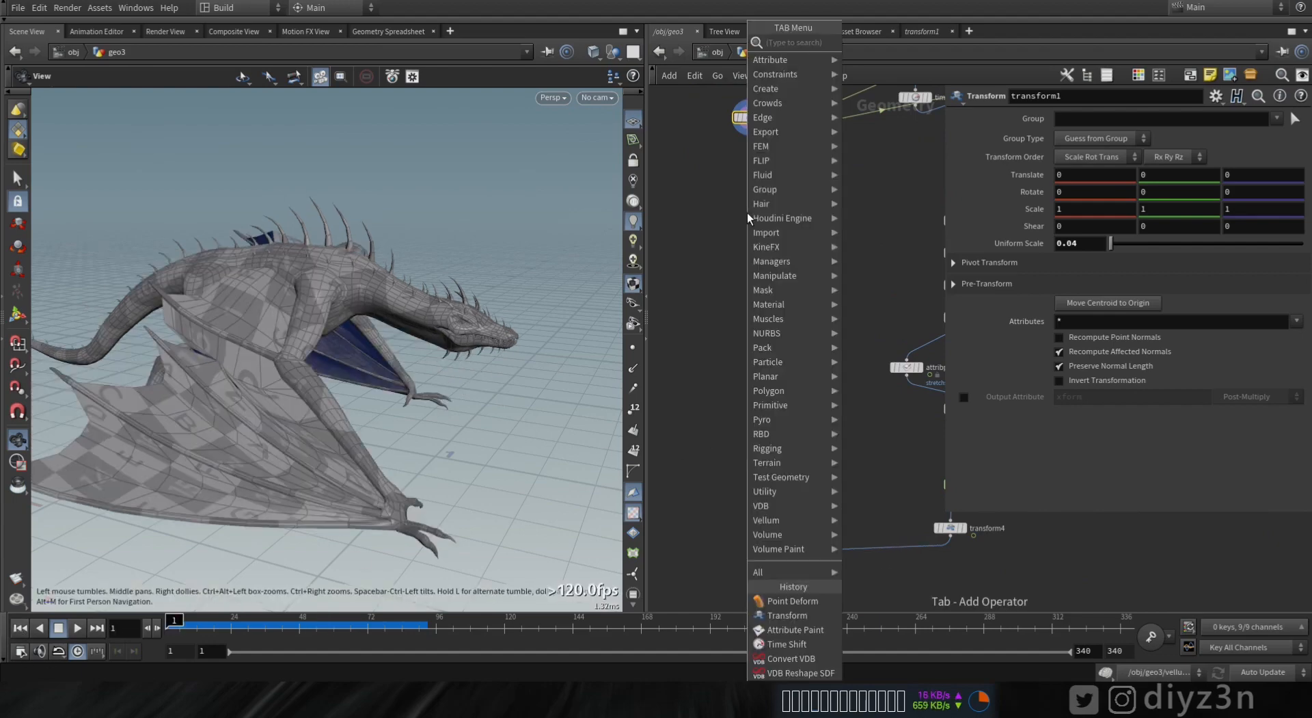
pyautogui.write('shift')
pyautogui.click(860, 46)
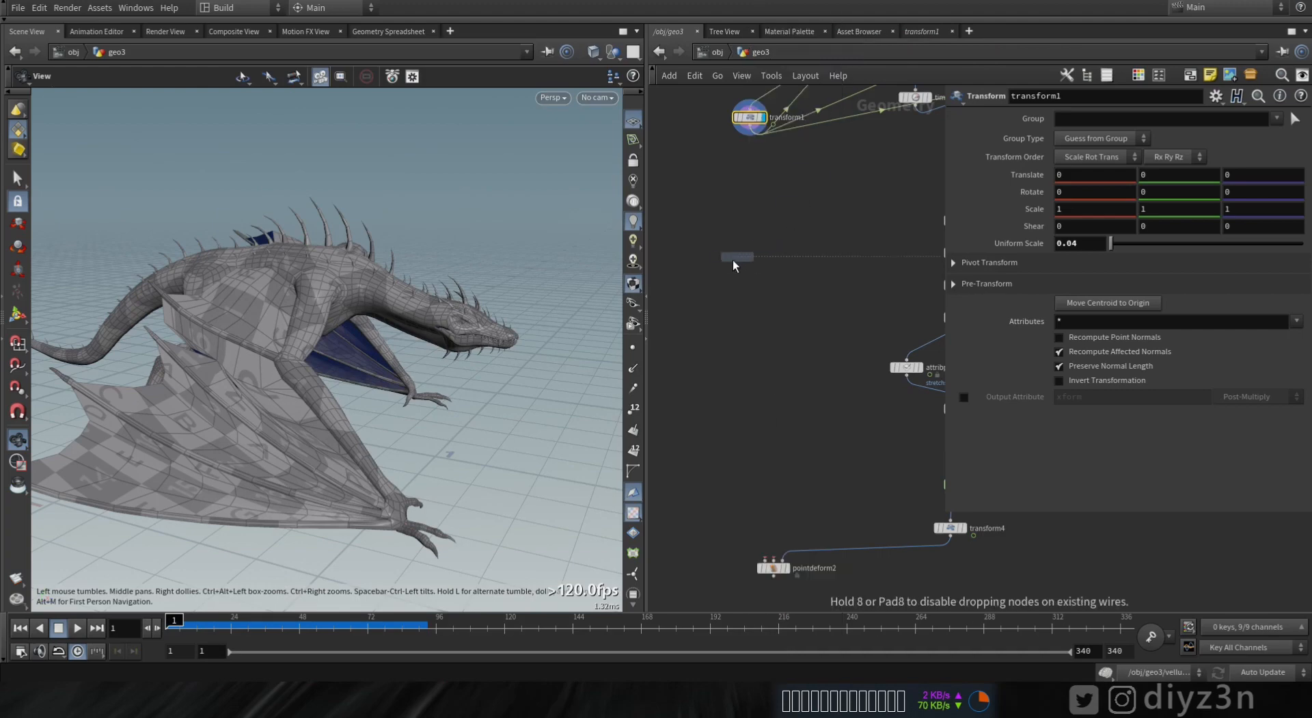
pyautogui.click(730, 253)
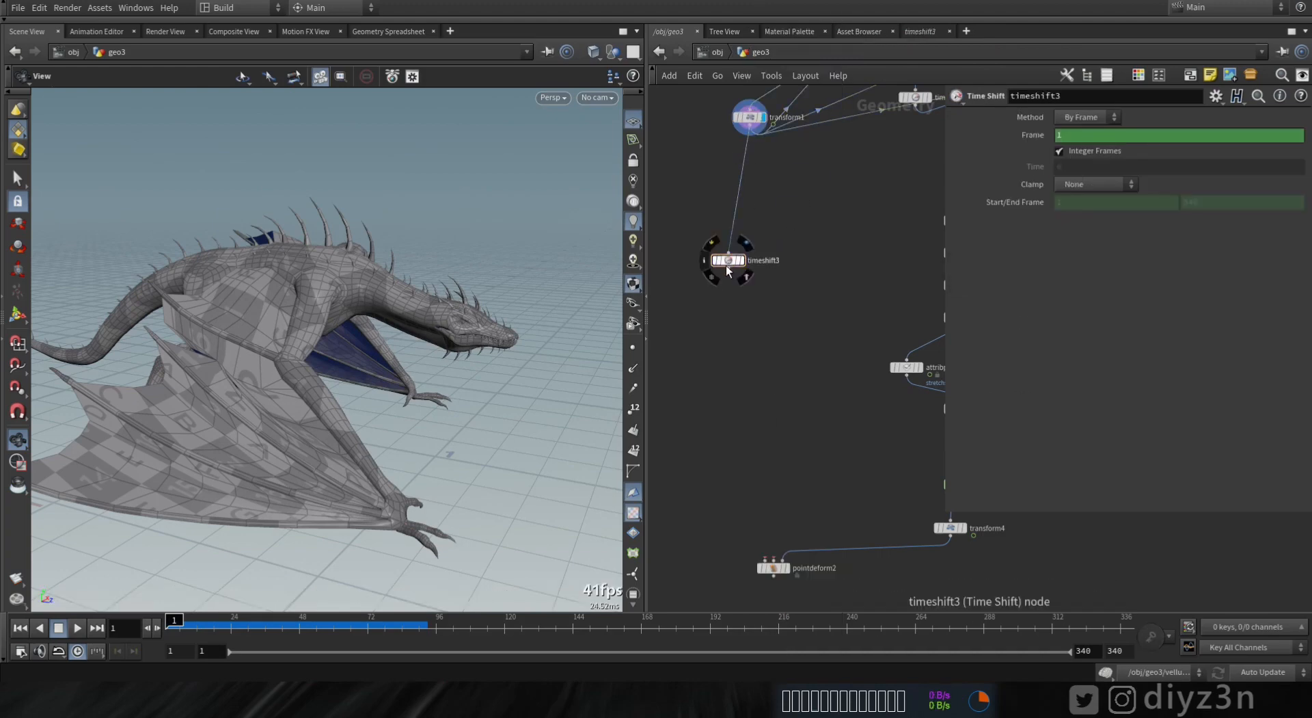
pyautogui.click(746, 240)
pyautogui.rightClick(1030, 142)
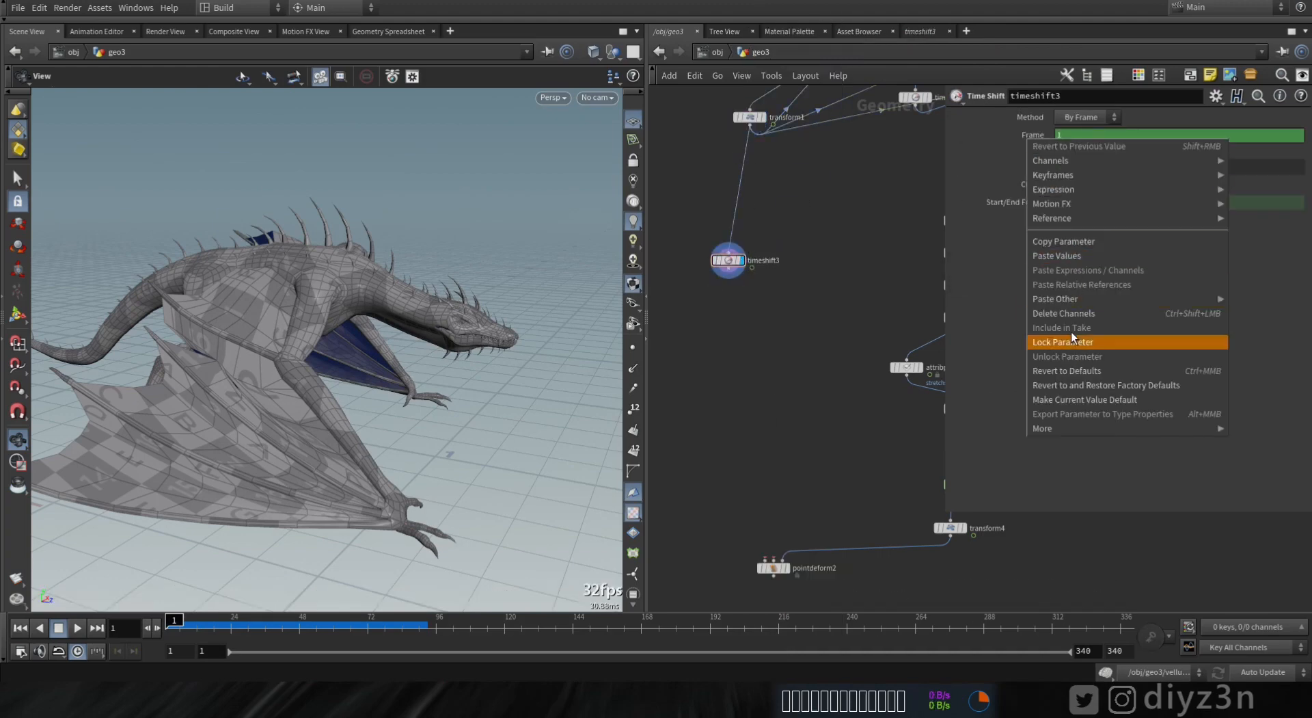
pyautogui.click(1066, 313)
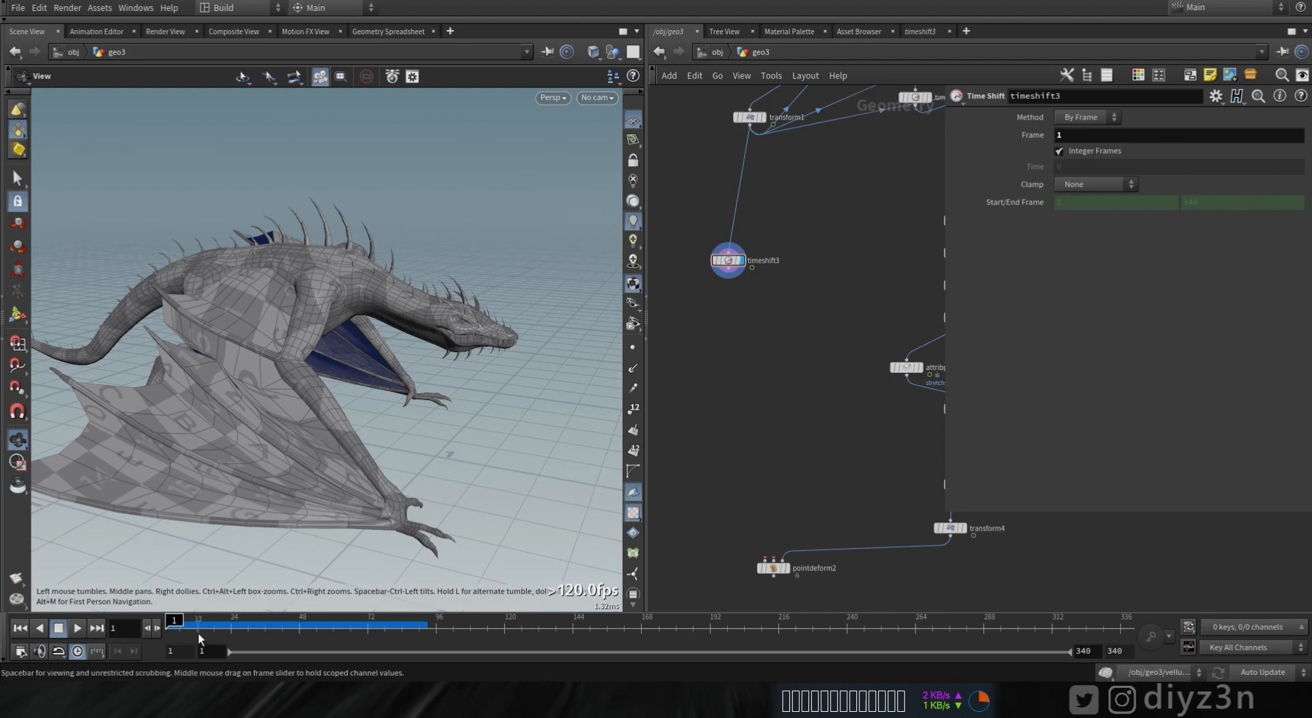
# - Connect timeshift3's output to pointdeform2's first input
pyautogui.scroll(2, 777, 384)
pyautogui.moveTo(793, 407); pyautogui.dragTo(811, 375, button='middle')
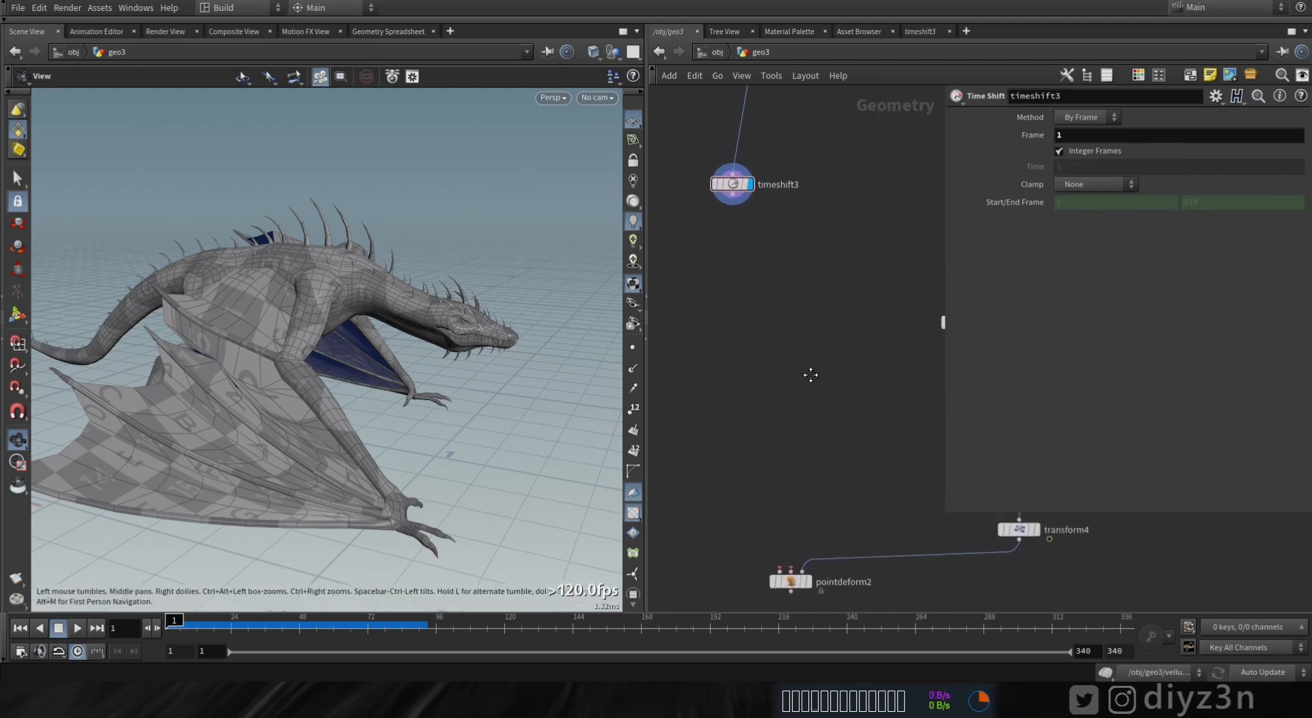
pyautogui.scroll(-1, 864, 454)
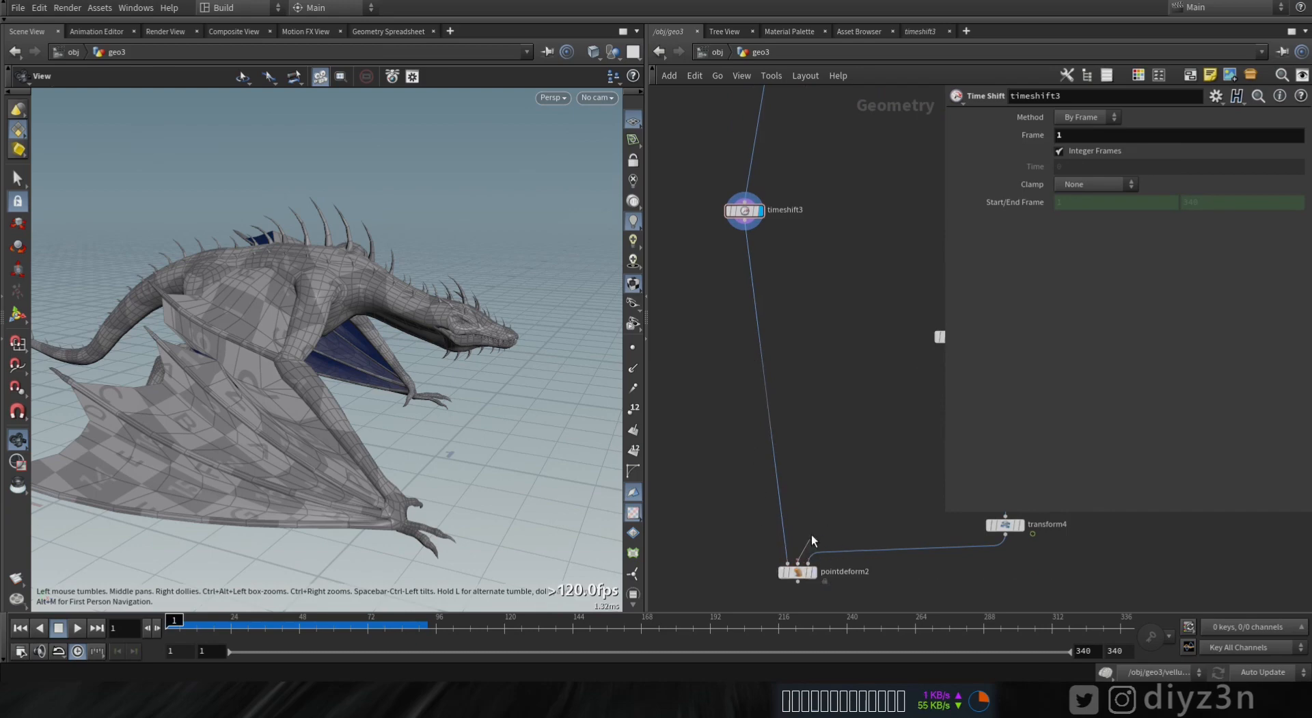
# - Add a Time Shift node feeding pointdeform2's second input, freeze it at frame 1, and wire transform4's output into it
pyautogui.press('Tab')
pyautogui.write('sh')
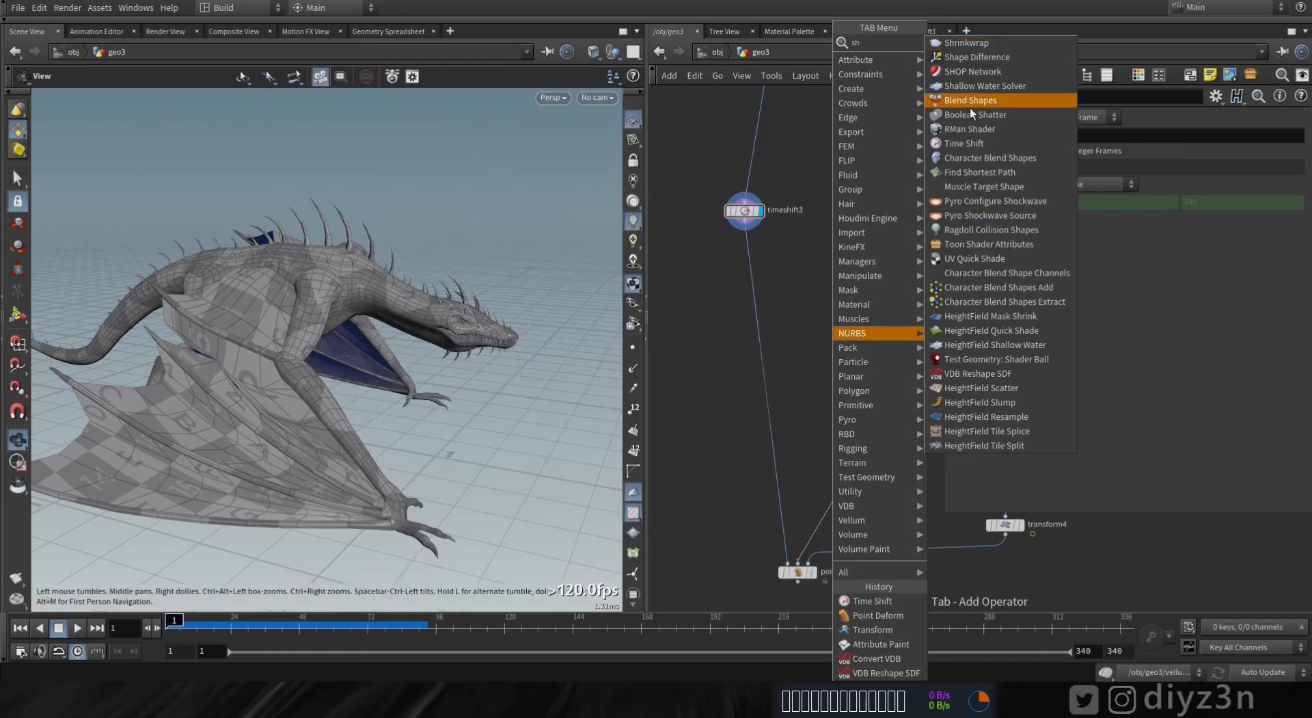
pyautogui.click(982, 143)
pyautogui.rightClick(1026, 137)
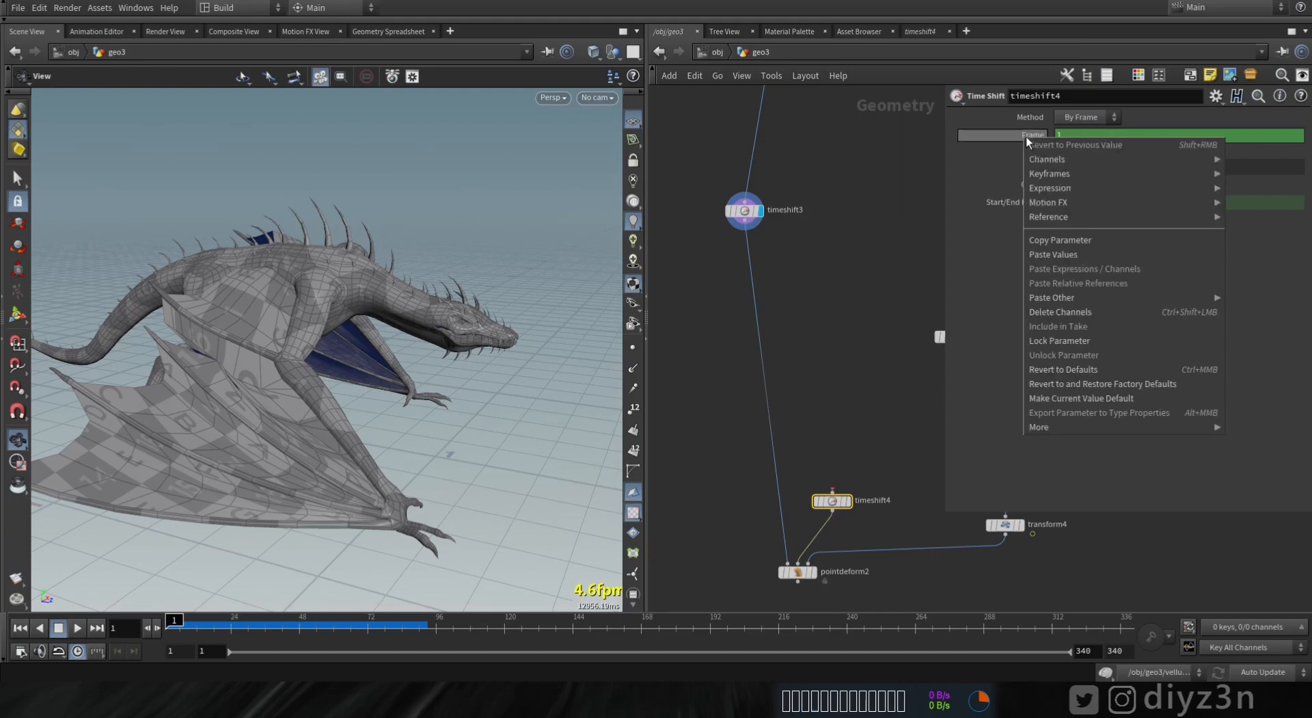
pyautogui.click(1073, 309)
pyautogui.moveTo(873, 426); pyautogui.dragTo(783, 330, button='middle')
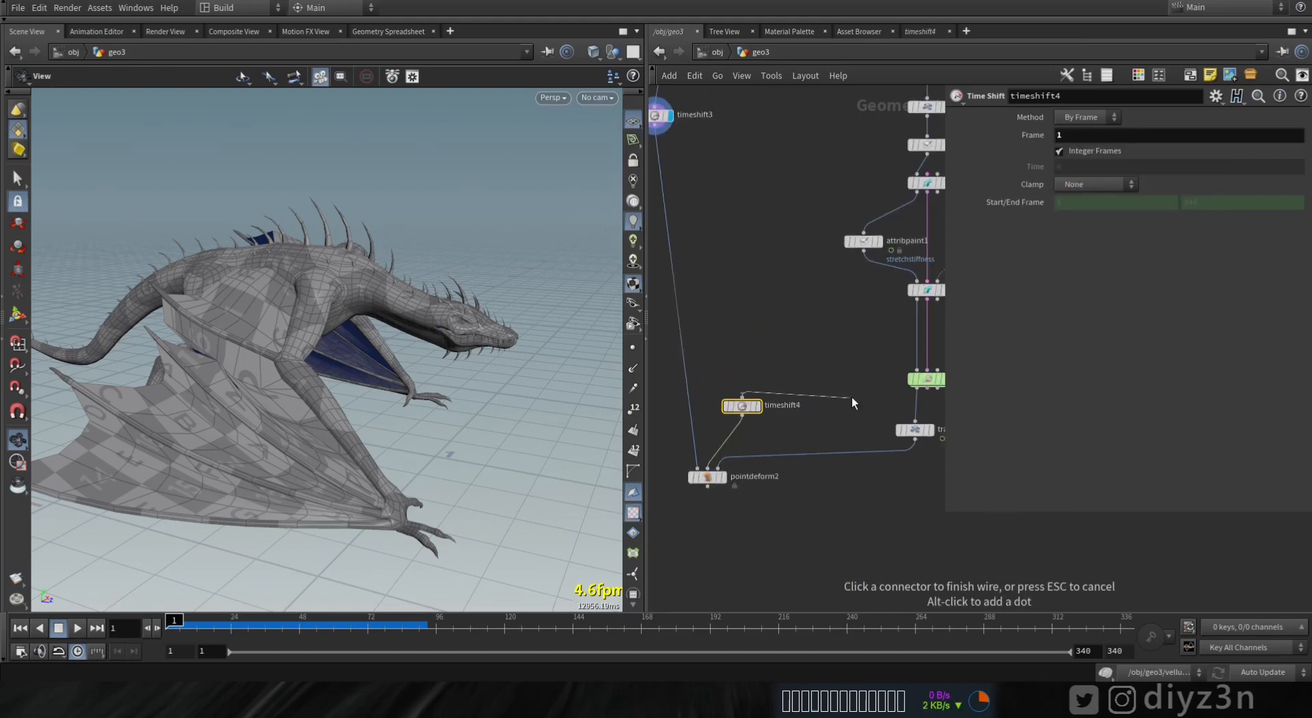
pyautogui.moveTo(768, 502); pyautogui.dragTo(822, 498, button='middle')
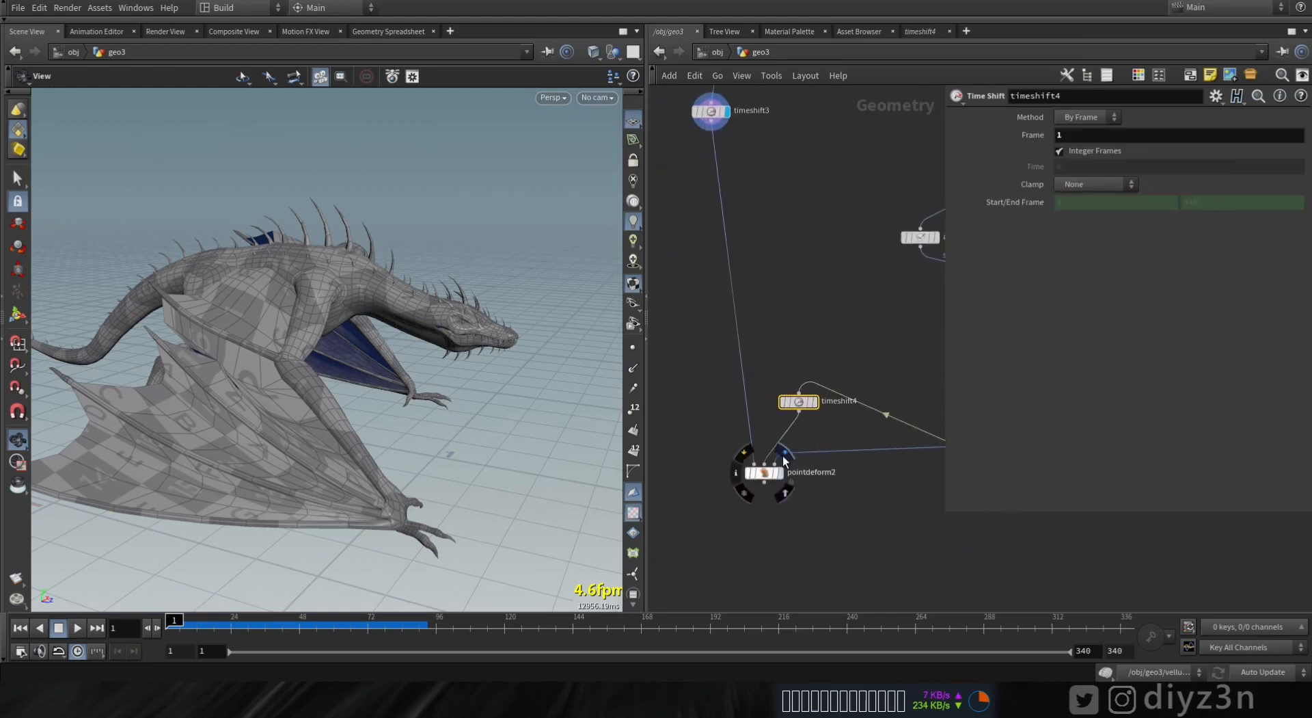
# - Display pointdeform2 and play back the deformed dragon mesh, stopping at frame 43
pyautogui.click(784, 458)
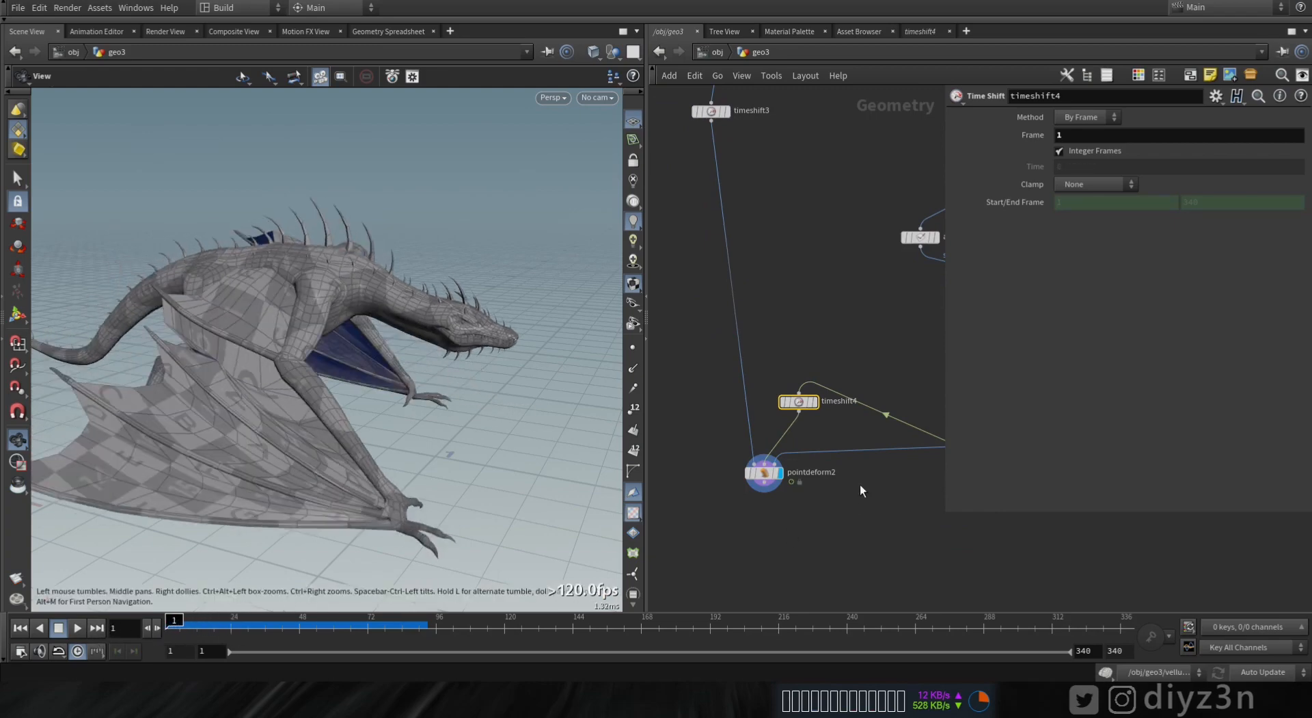
pyautogui.click(764, 473)
pyautogui.click(77, 627)
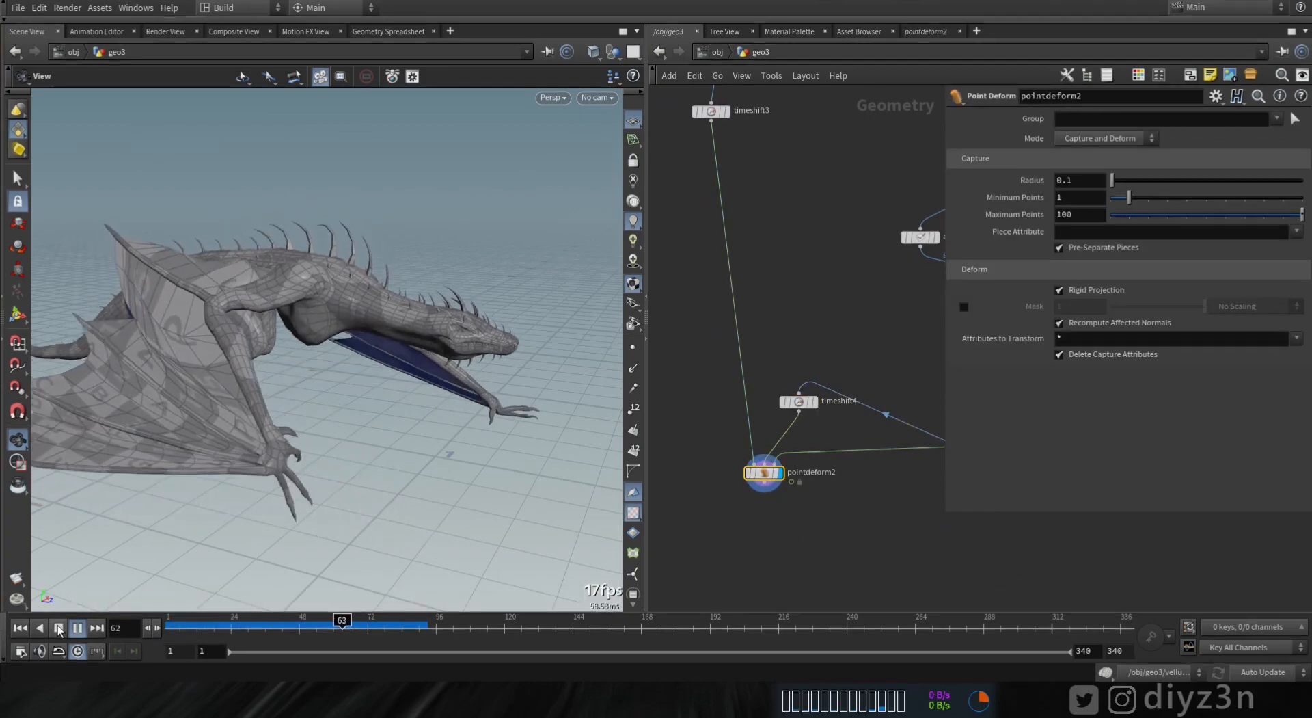
pyautogui.click(58, 627)
pyautogui.click(78, 628)
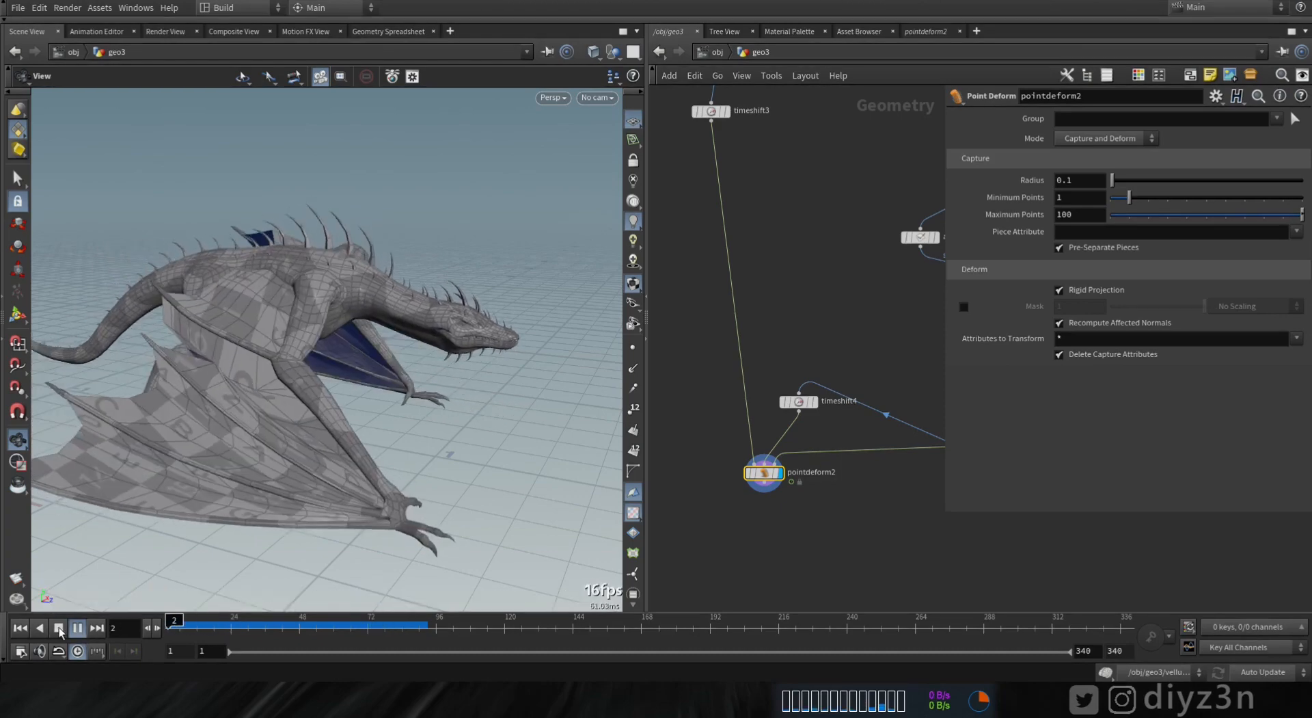
pyautogui.click(58, 627)
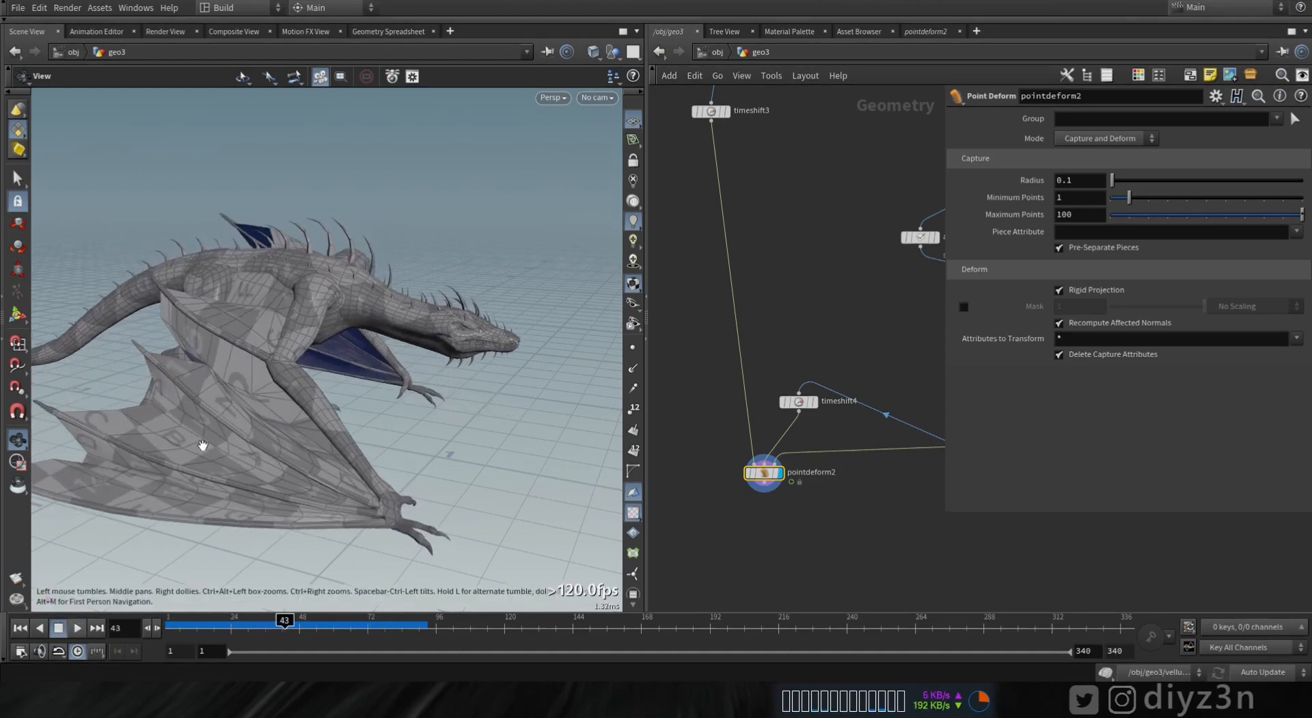
# - Insert a Subdivide node between timeshift3 and pointdeform2 with a depth of 2
pyautogui.moveTo(199, 445); pyautogui.dragTo(382, 442)
pyautogui.moveTo(410, 392); pyautogui.dragTo(465, 387)
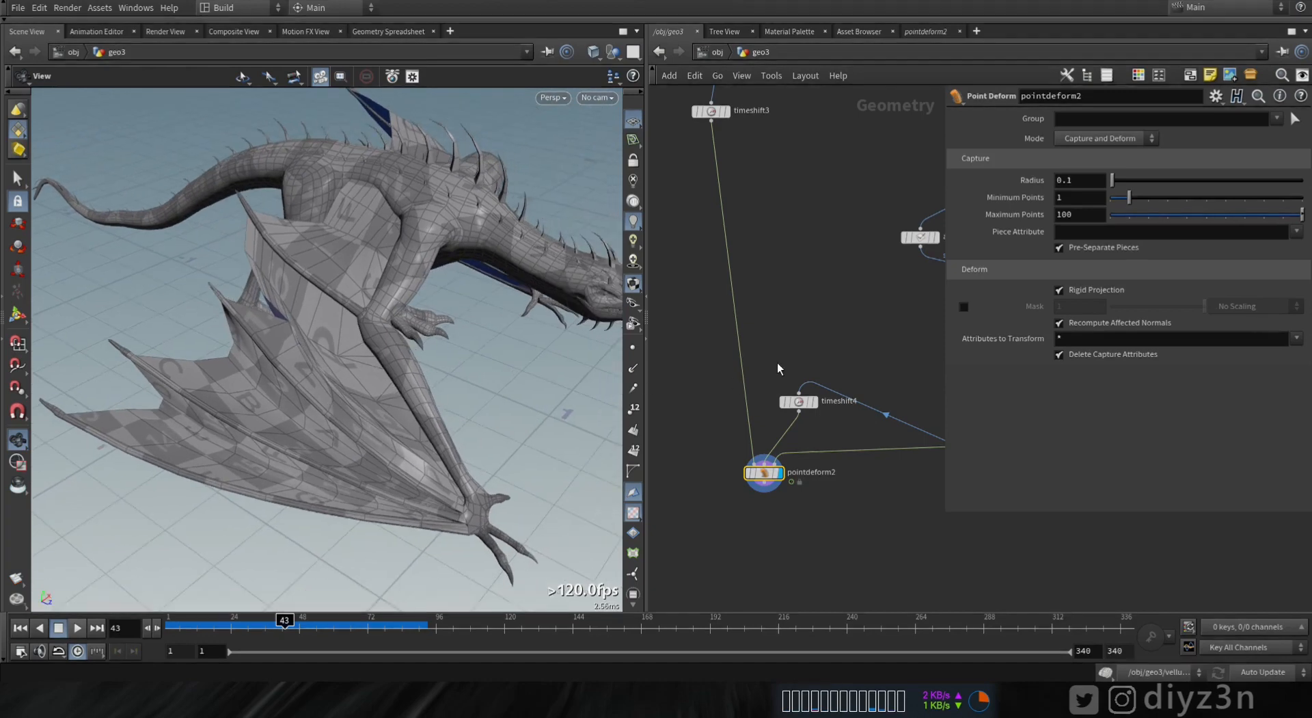
pyautogui.press('Tab')
pyautogui.write('sub')
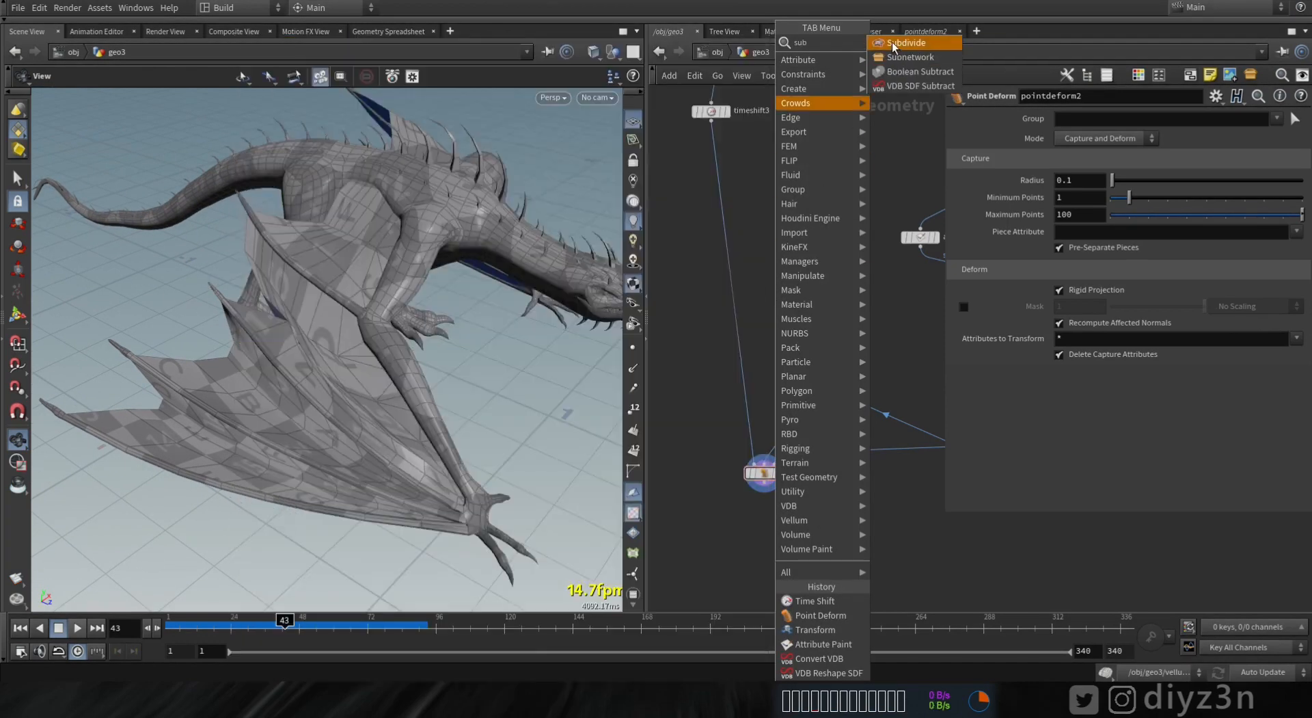
pyautogui.press('Return')
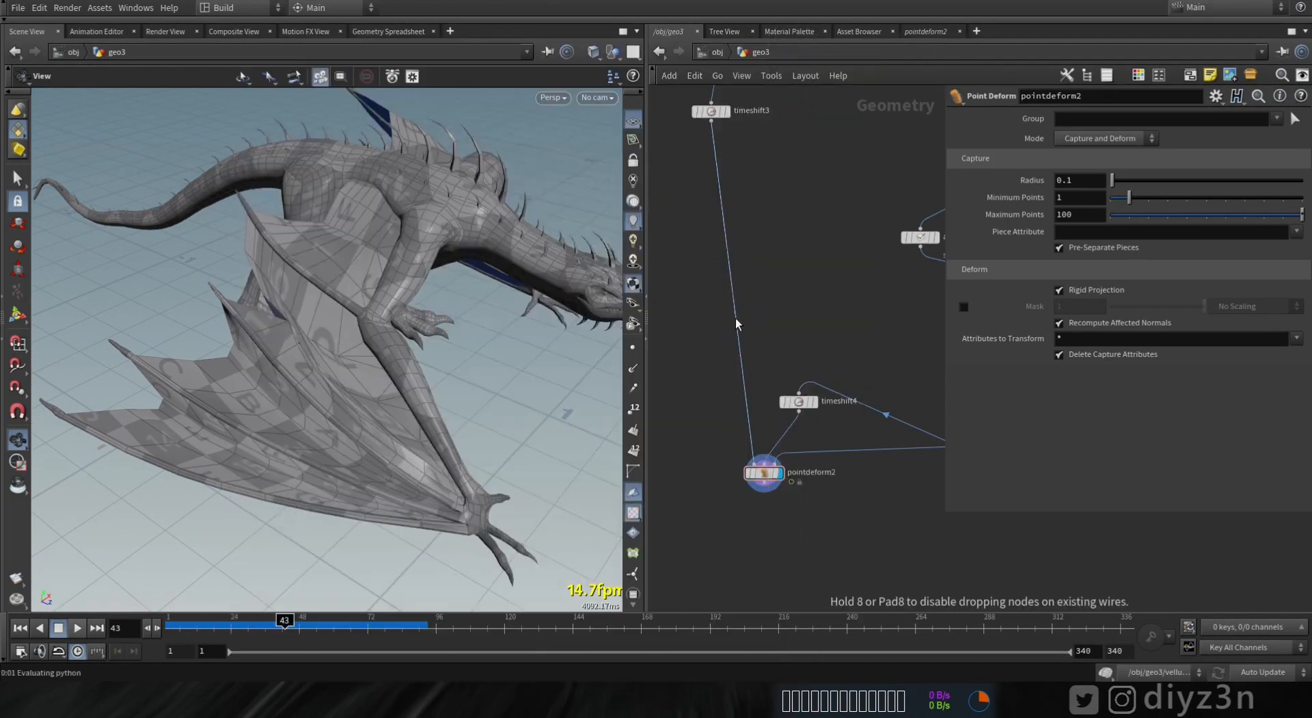
pyautogui.click(735, 318)
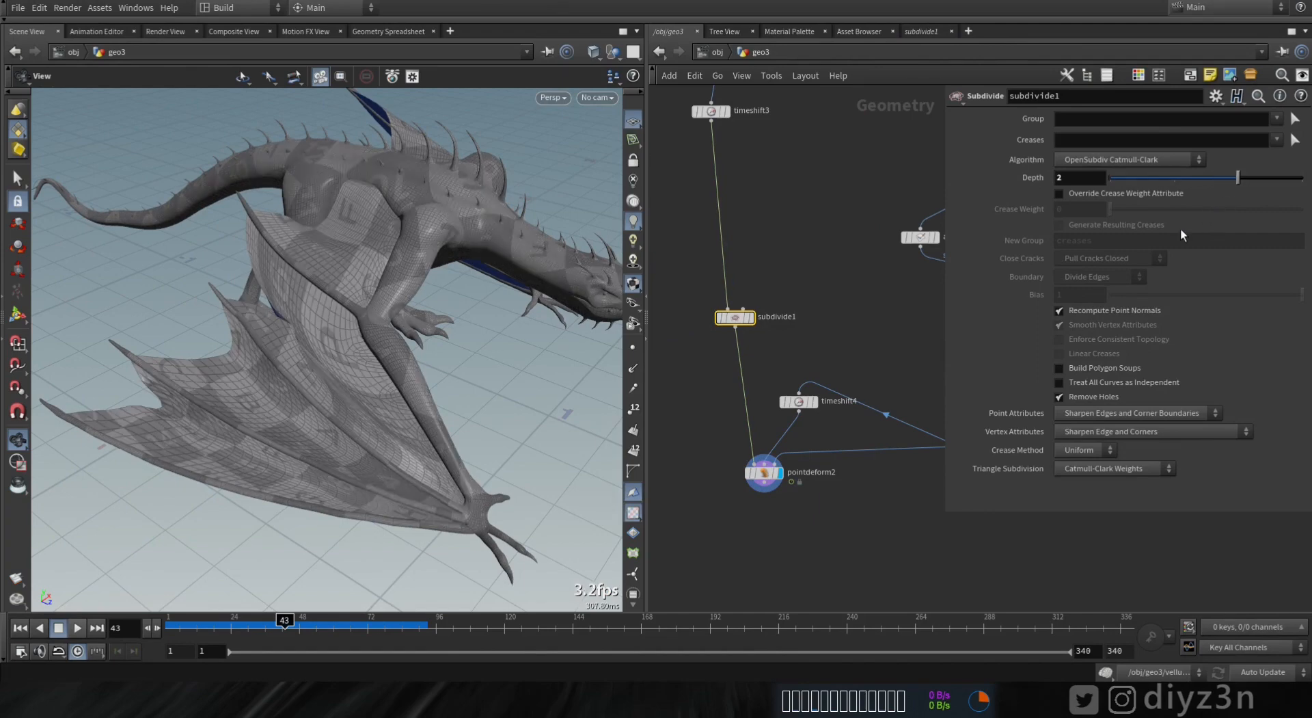
pyautogui.click(786, 474)
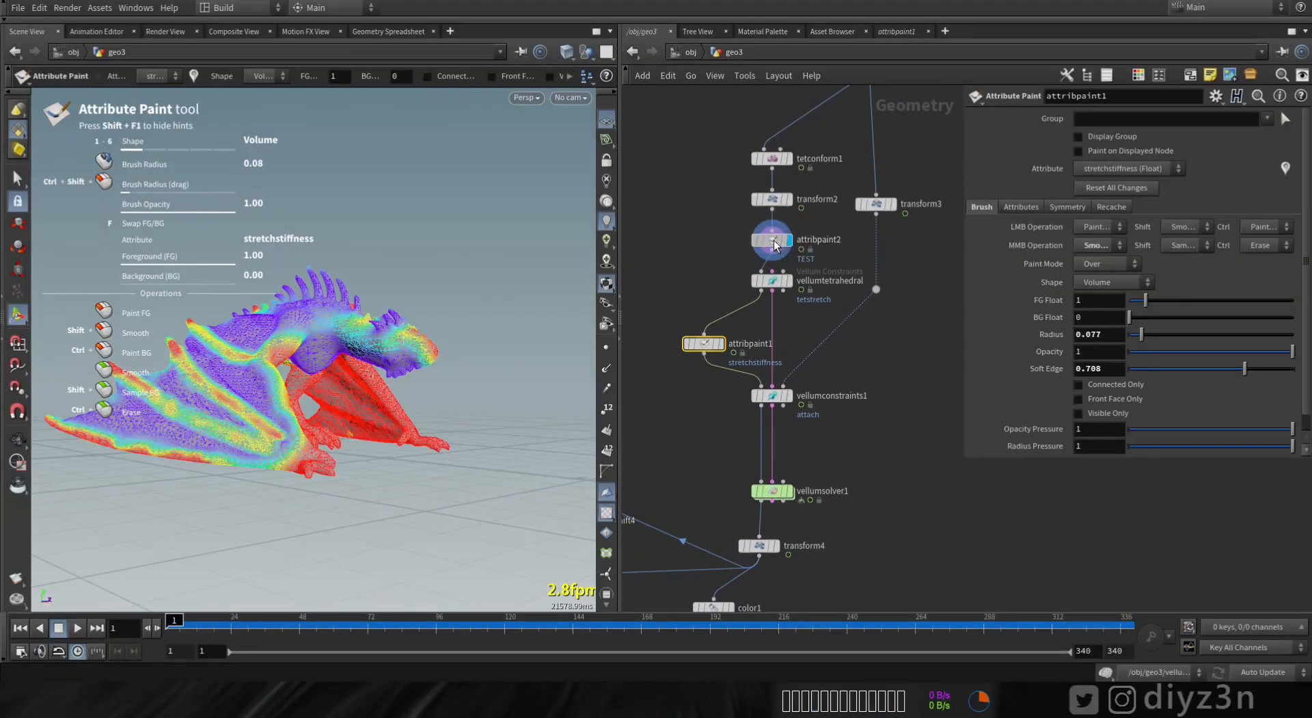
# - Examine the TEST attribute painted in attribpaint2 and the settings of vellumsolver1
pyautogui.click(774, 243)
pyautogui.moveTo(490, 342); pyautogui.dragTo(454, 331)
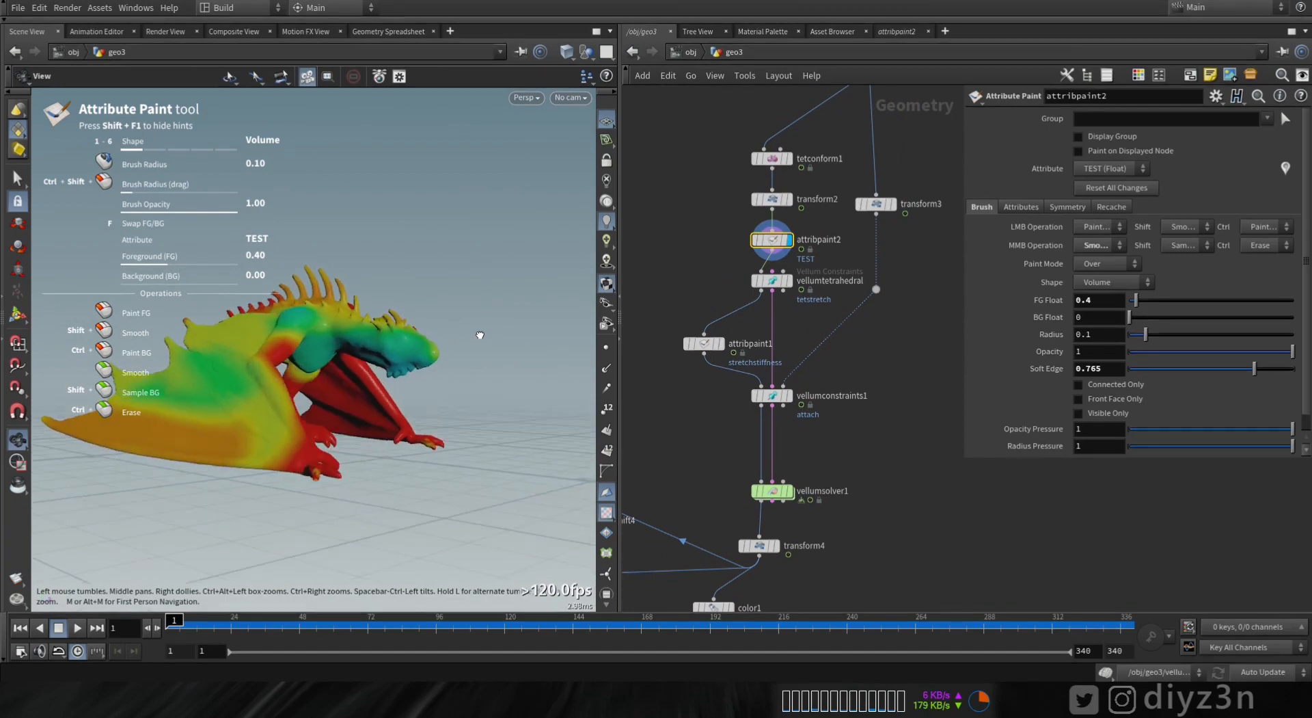
pyautogui.moveTo(784, 499); pyautogui.dragTo(793, 454, button='middle')
pyautogui.click(783, 444)
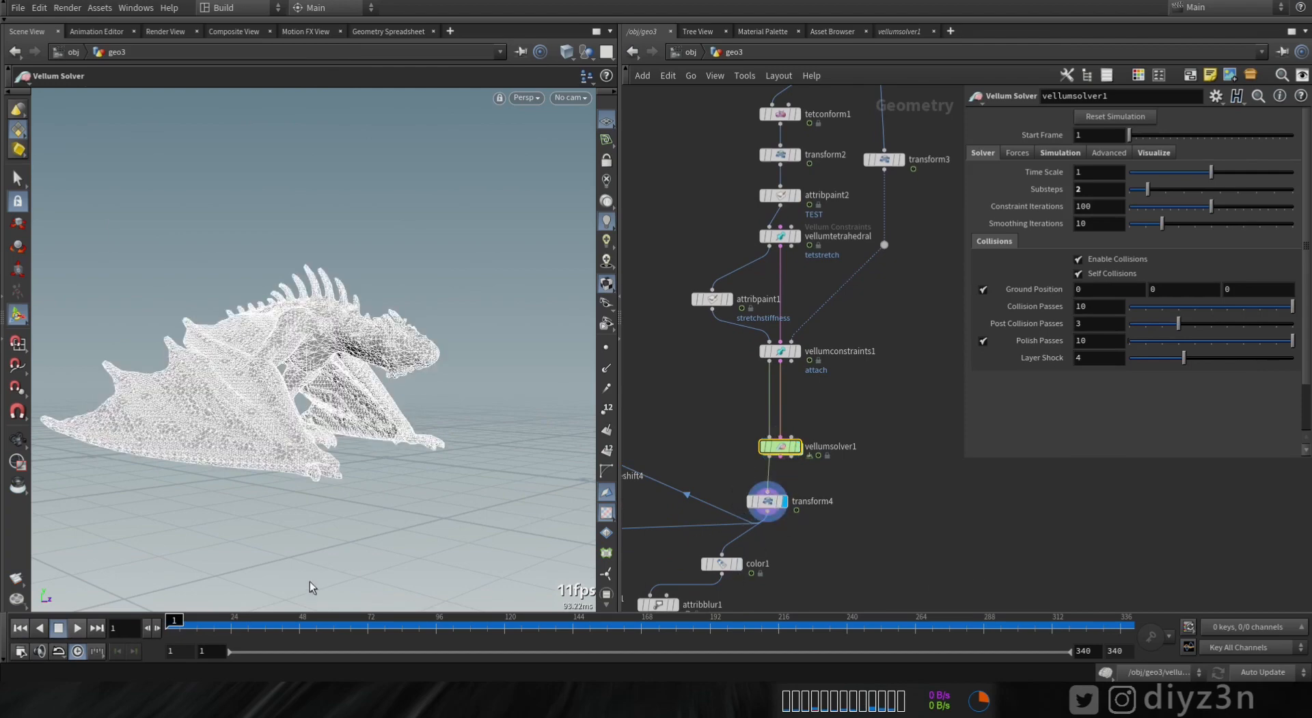
# - Select transform4 and play back its simulated mesh
pyautogui.click(775, 497)
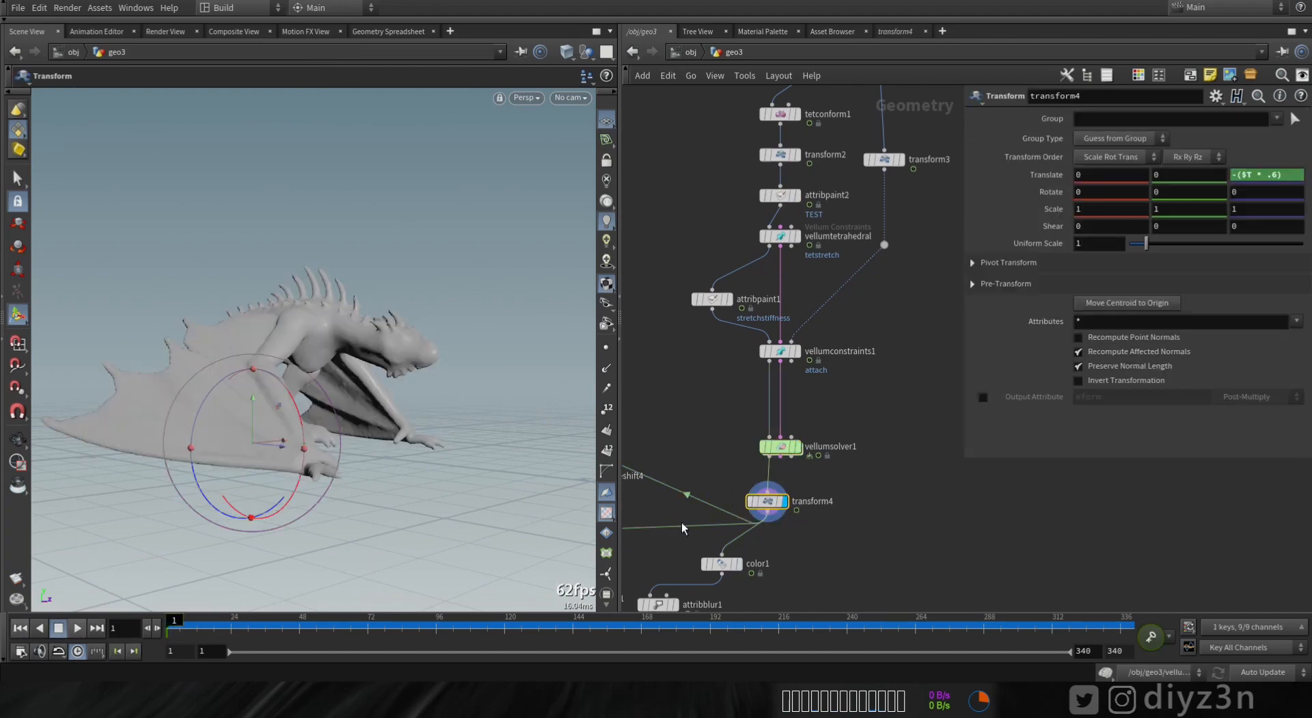
pyautogui.click(20, 443)
pyautogui.click(78, 628)
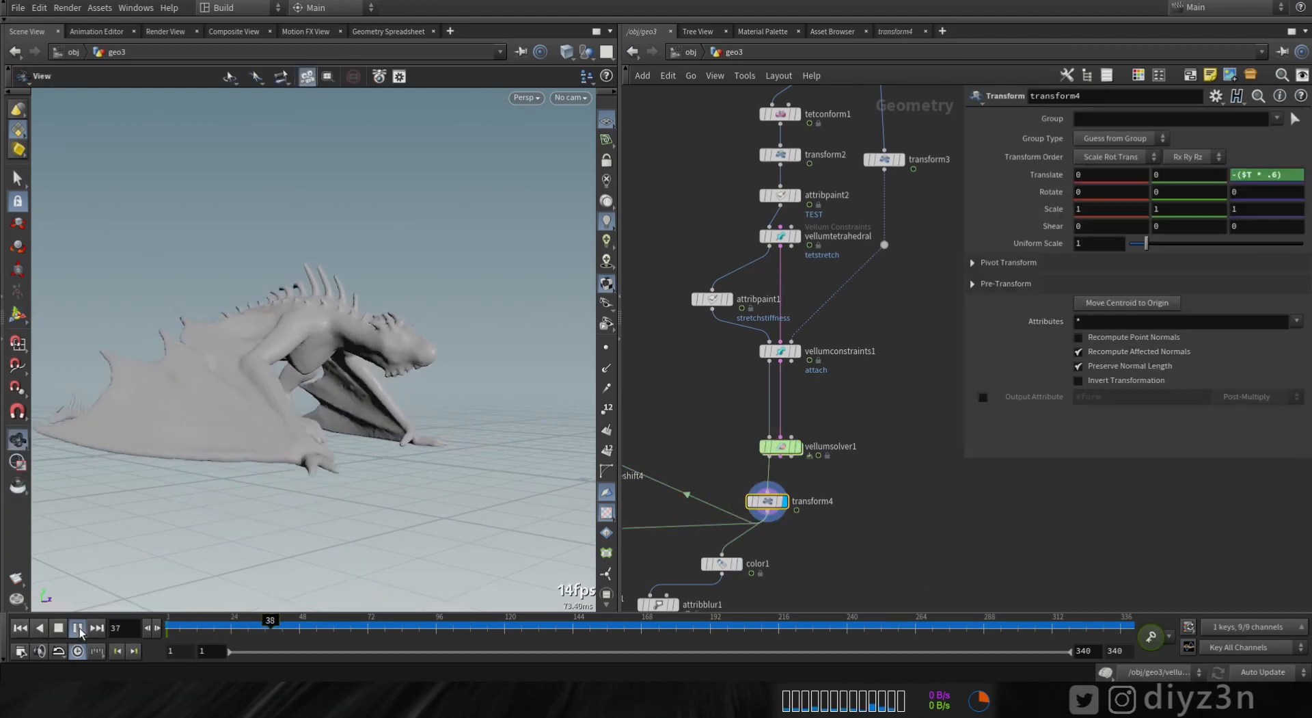